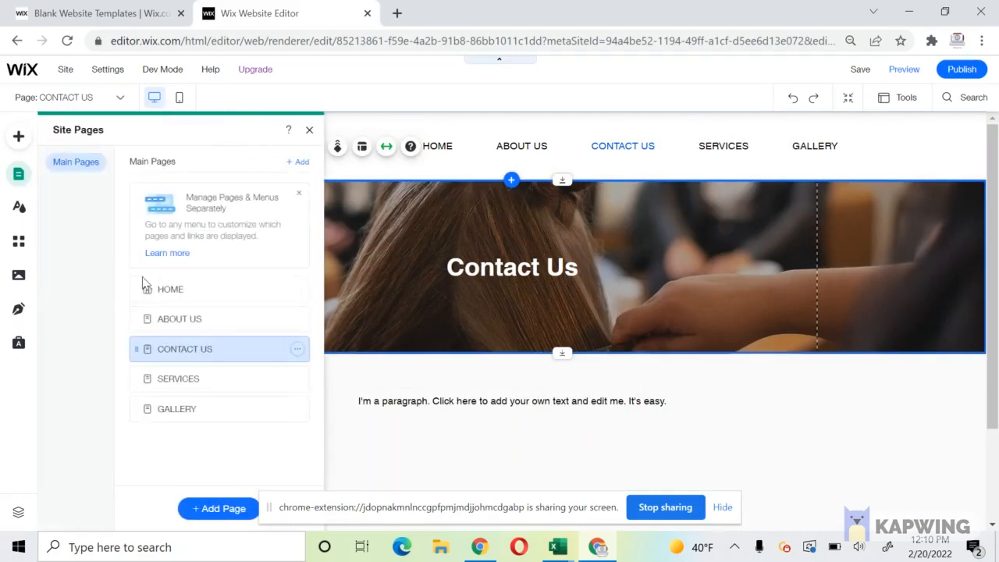
Go from the About Us page to the HOME page through the site pages list.
click(187, 318)
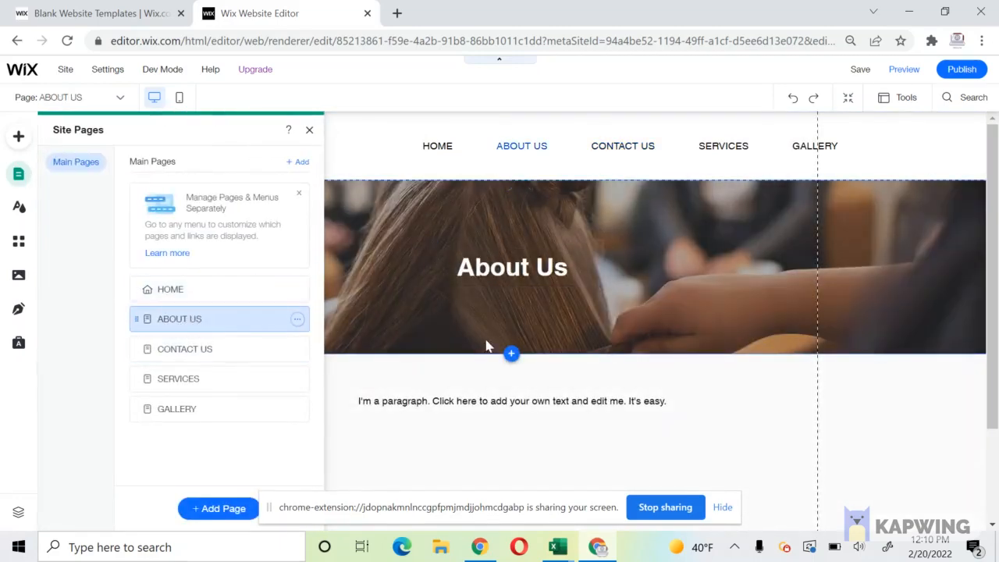
click(501, 404)
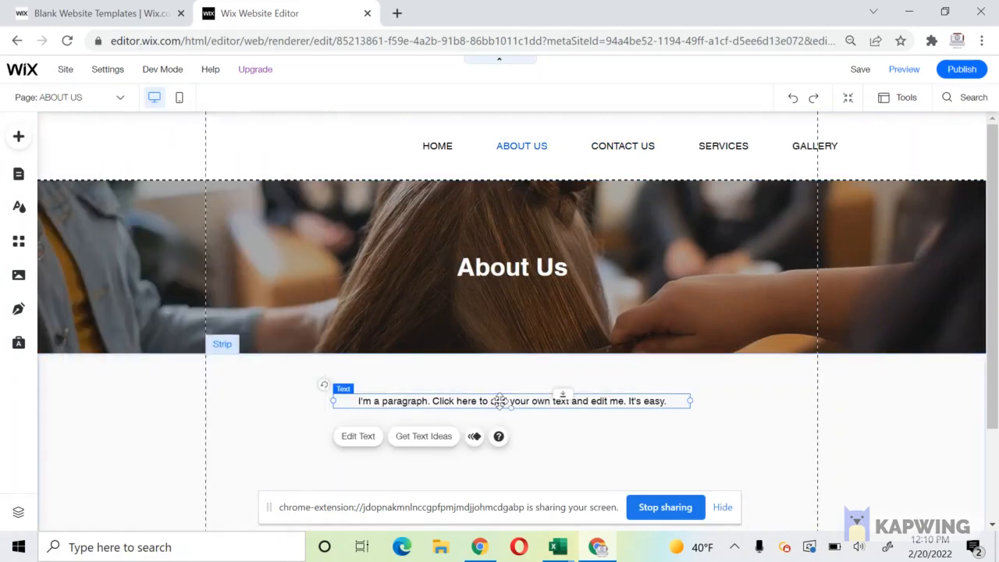
scroll(499, 402, down, 2)
scroll(500, 398, up, 2)
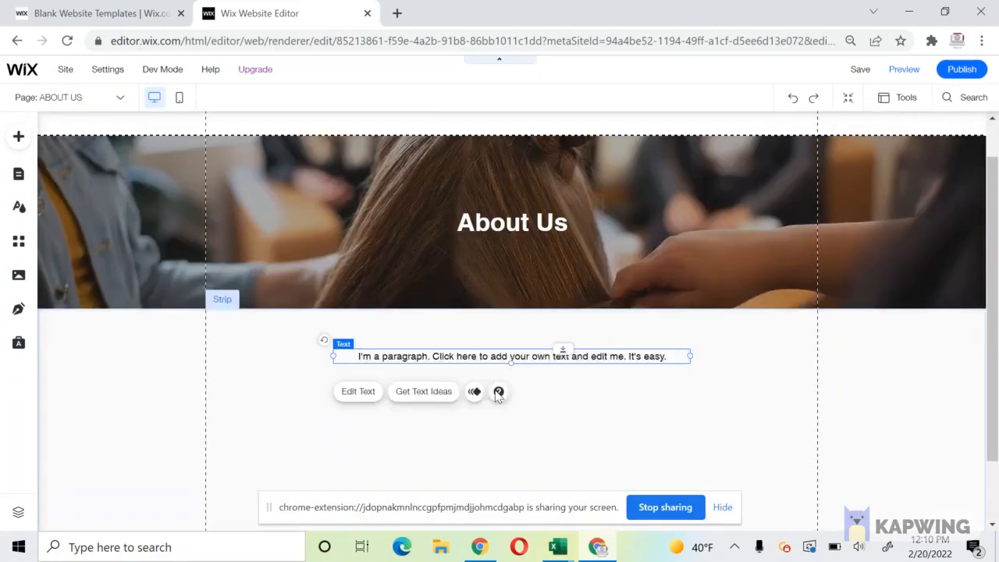
click(28, 179)
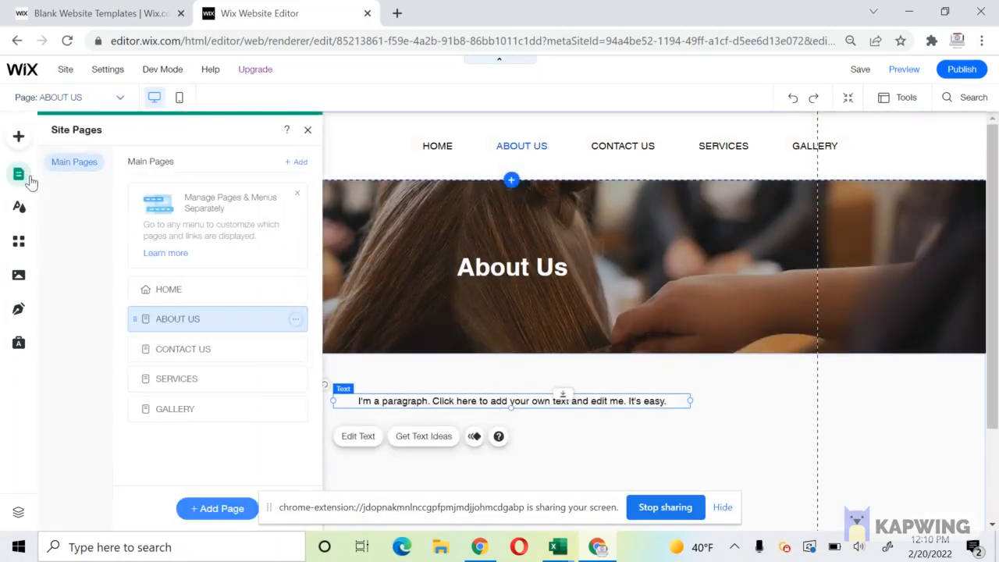
click(204, 294)
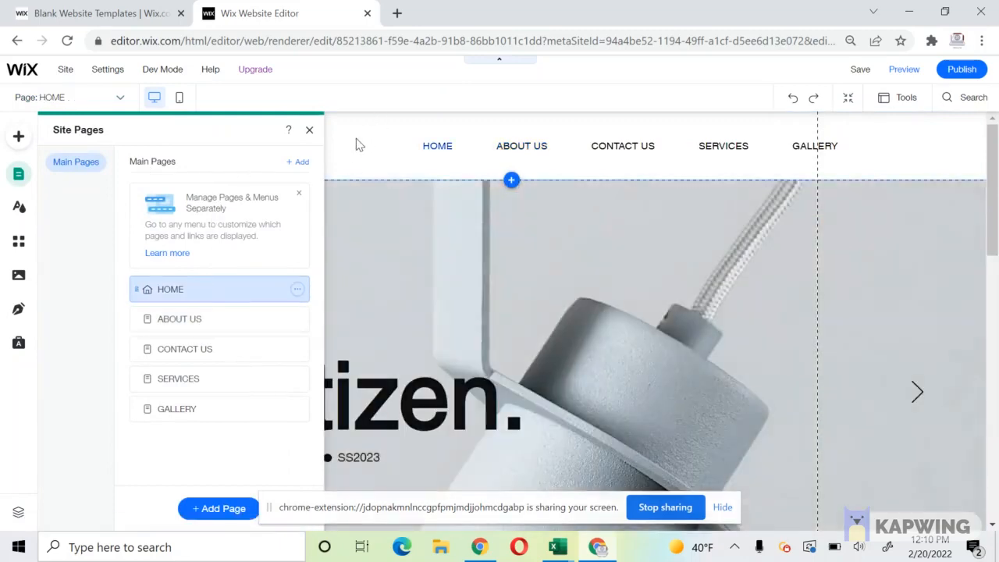
click(261, 137)
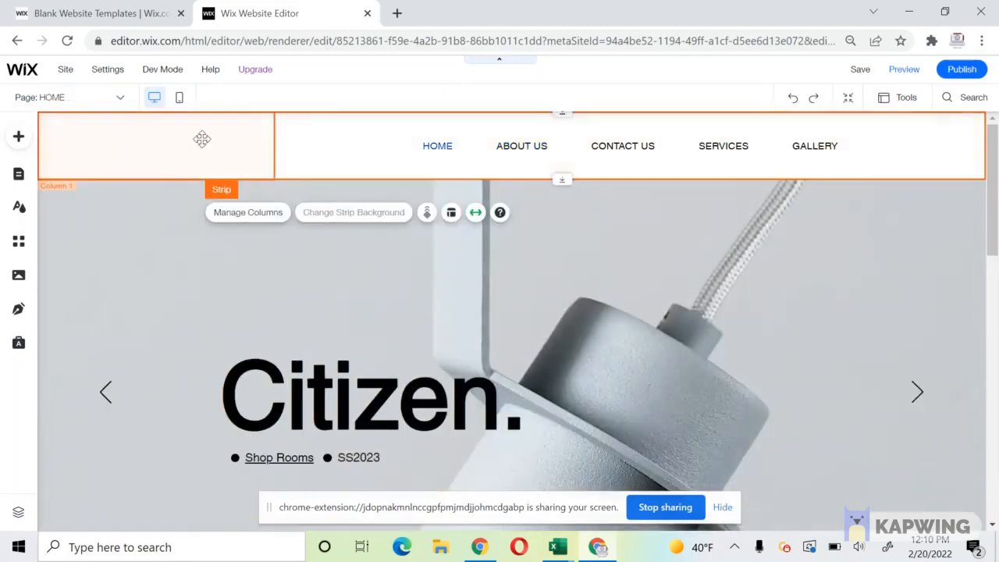
Search the image library for 'logo' and add the black maze Decorative Pattern to the page.
click(199, 139)
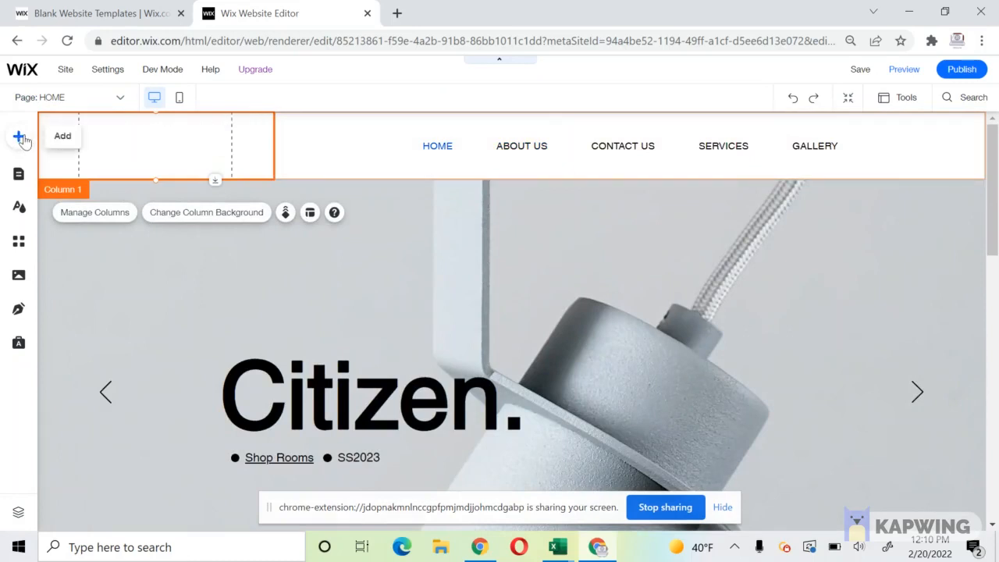
click(19, 137)
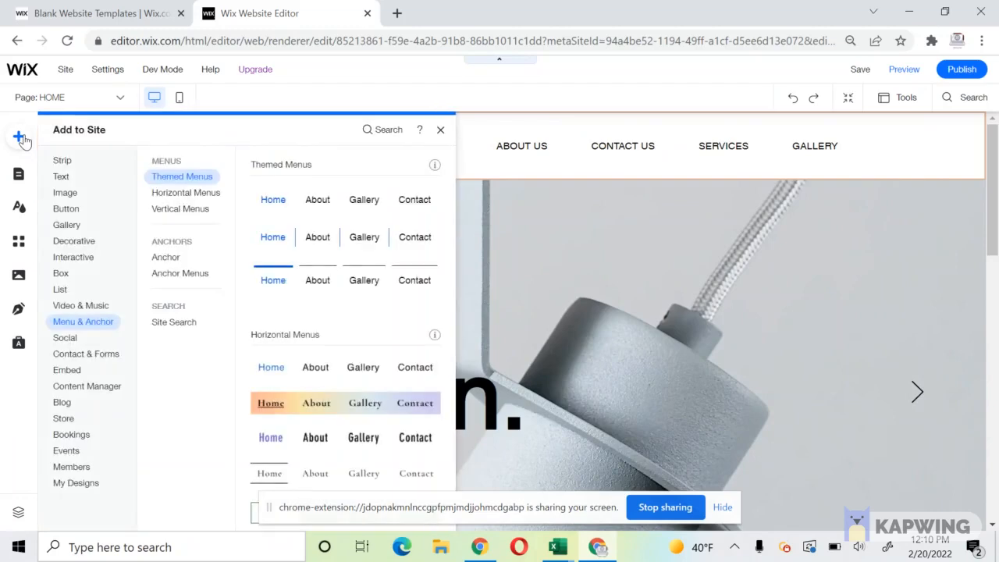
click(59, 195)
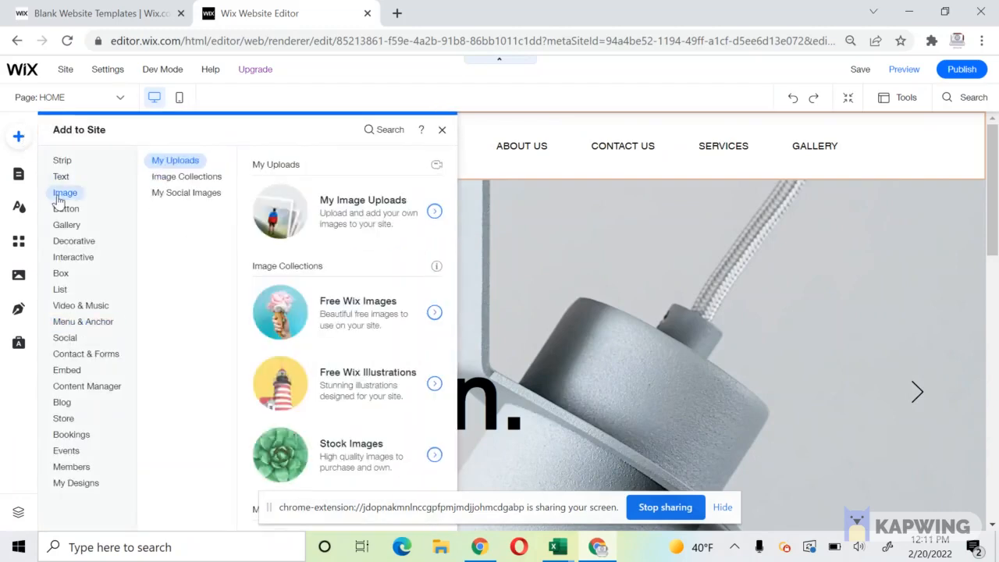
click(326, 209)
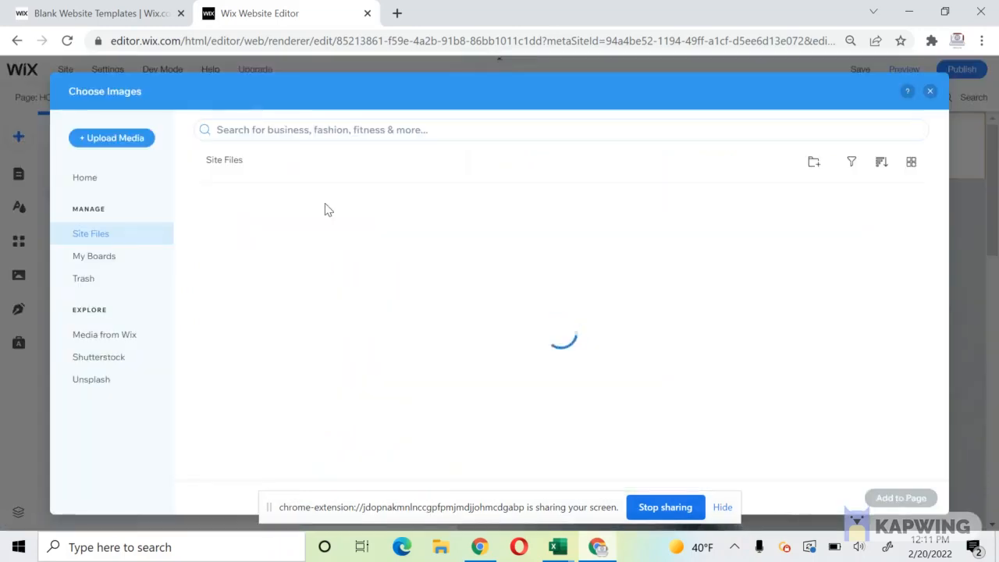
click(291, 132)
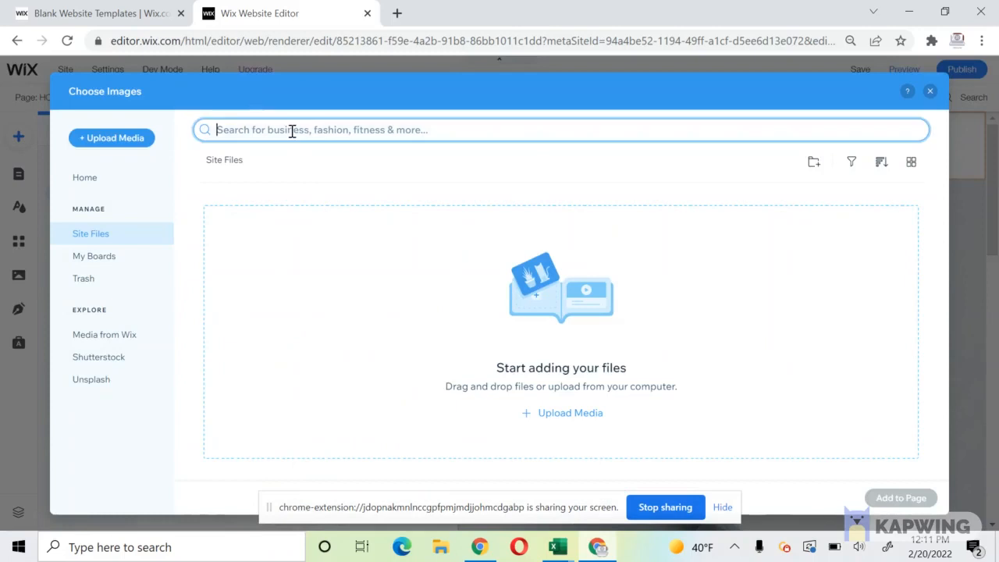
text(c)
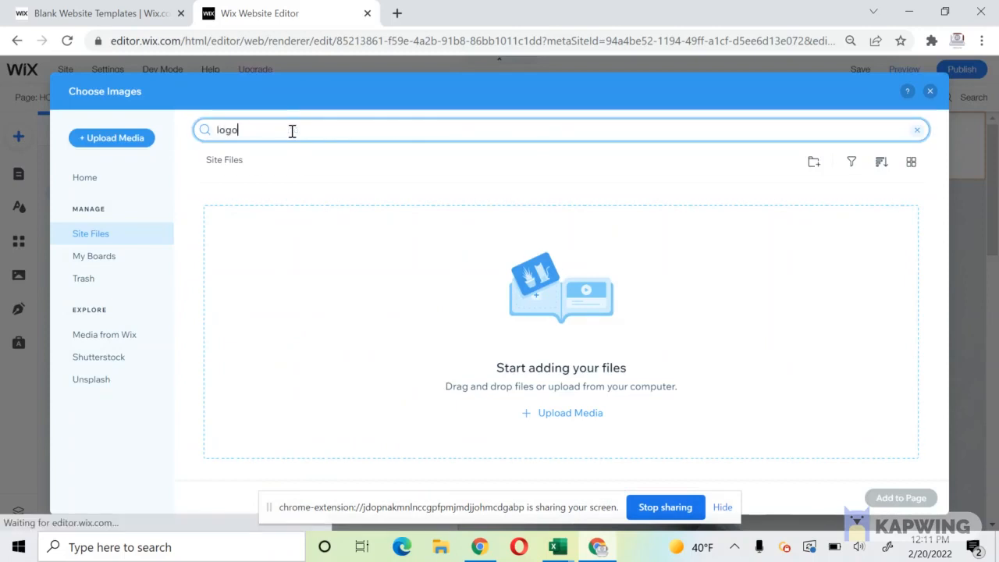
key(Return)
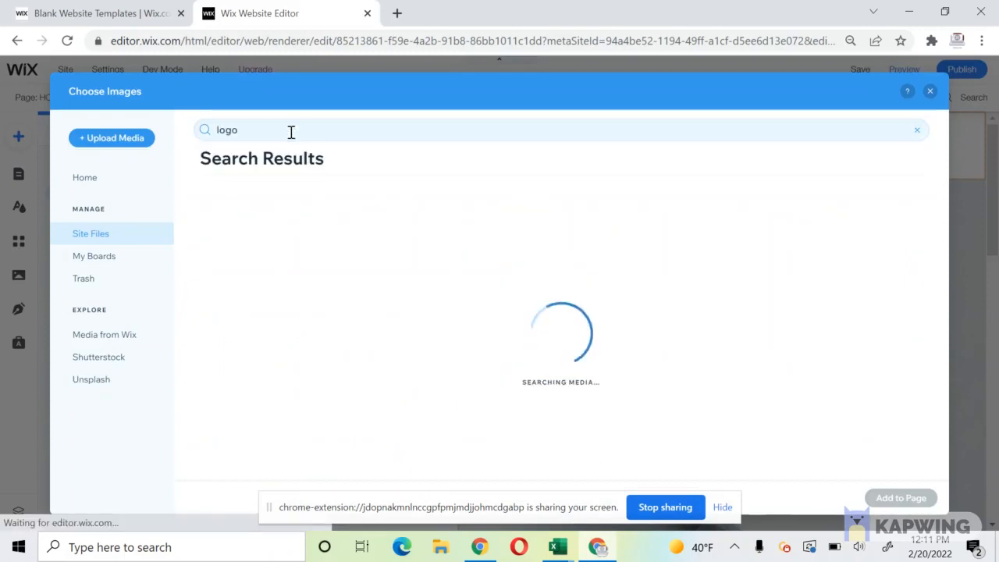
scroll(304, 347, down, 1)
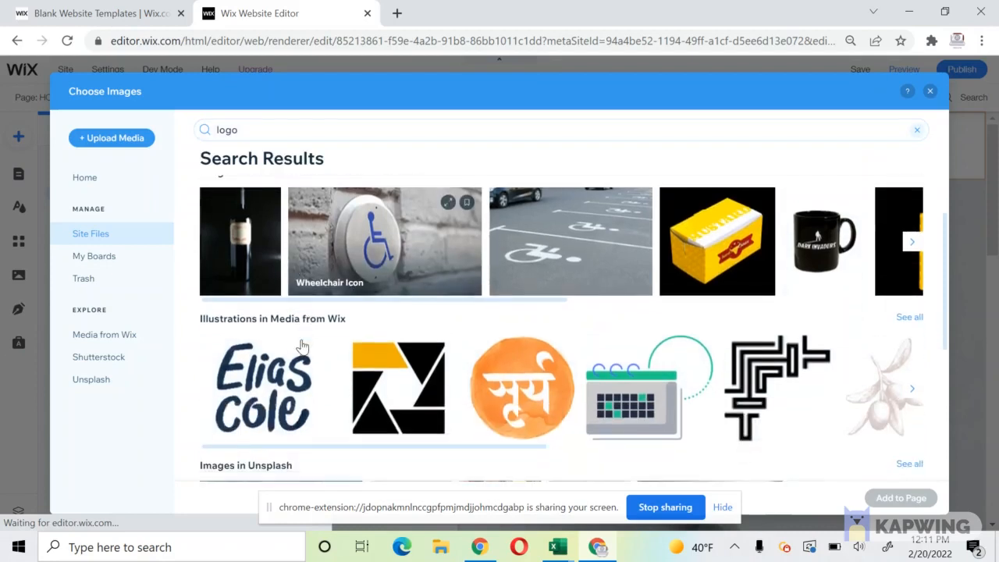
scroll(260, 395, down, 1)
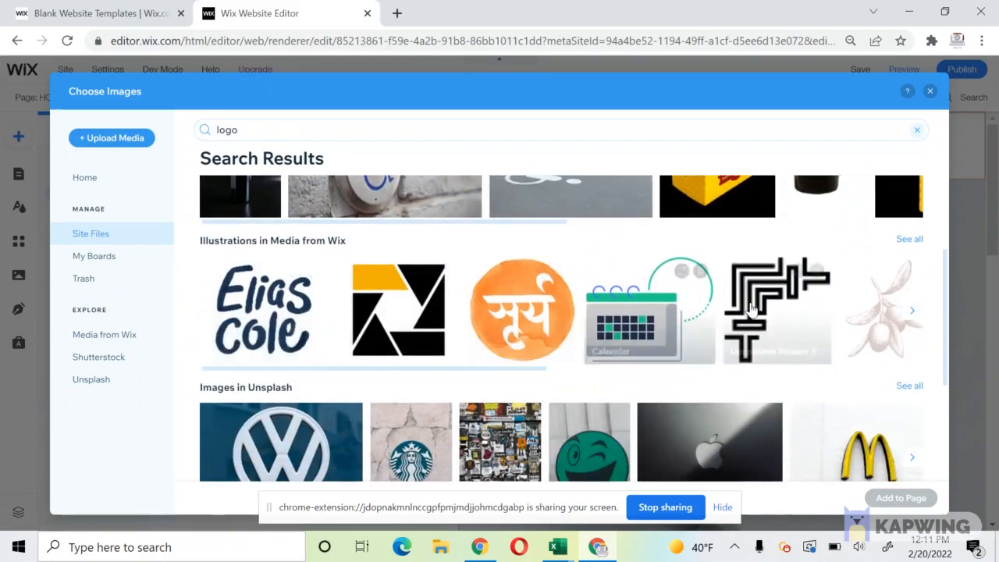
click(773, 328)
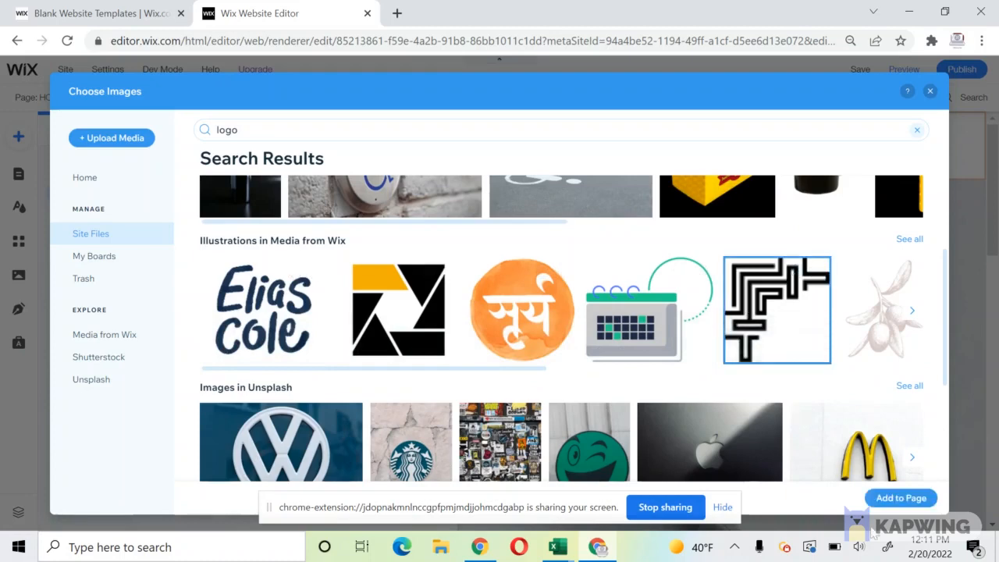
click(880, 500)
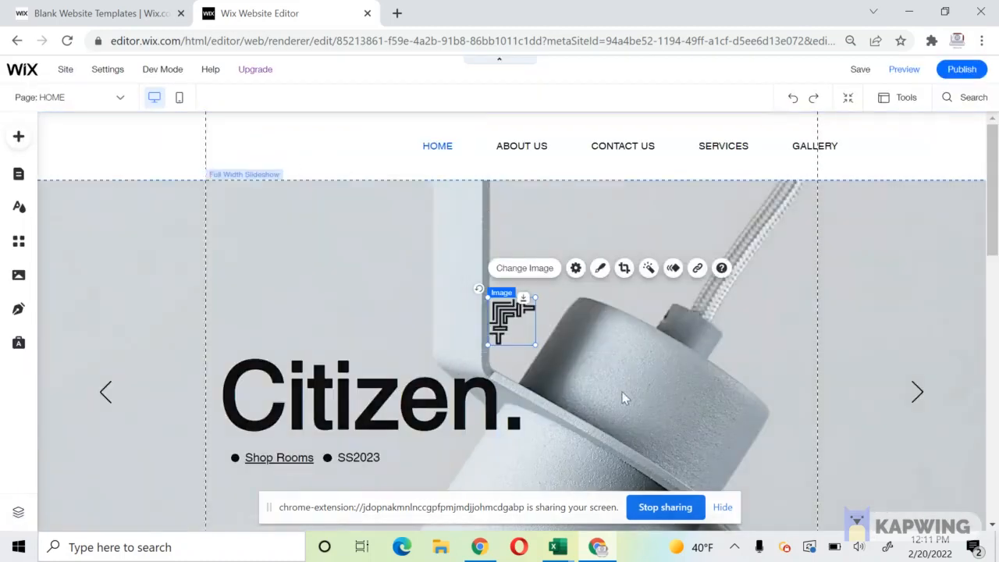
Move the pattern logo to the header's top-left and add a Heading 4 reading 'Hair Shop'.
drag(511, 320, 91, 142)
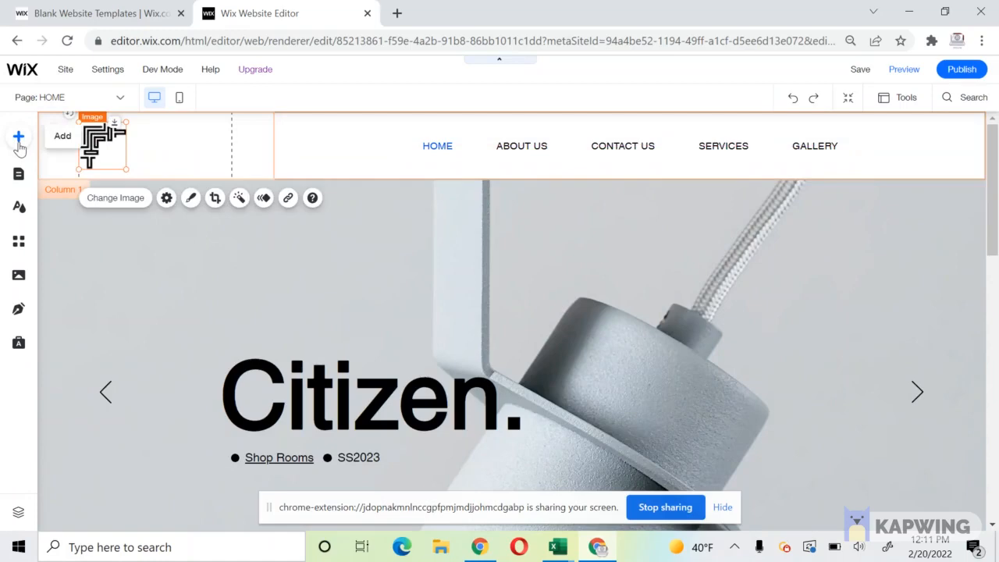
click(19, 139)
click(62, 176)
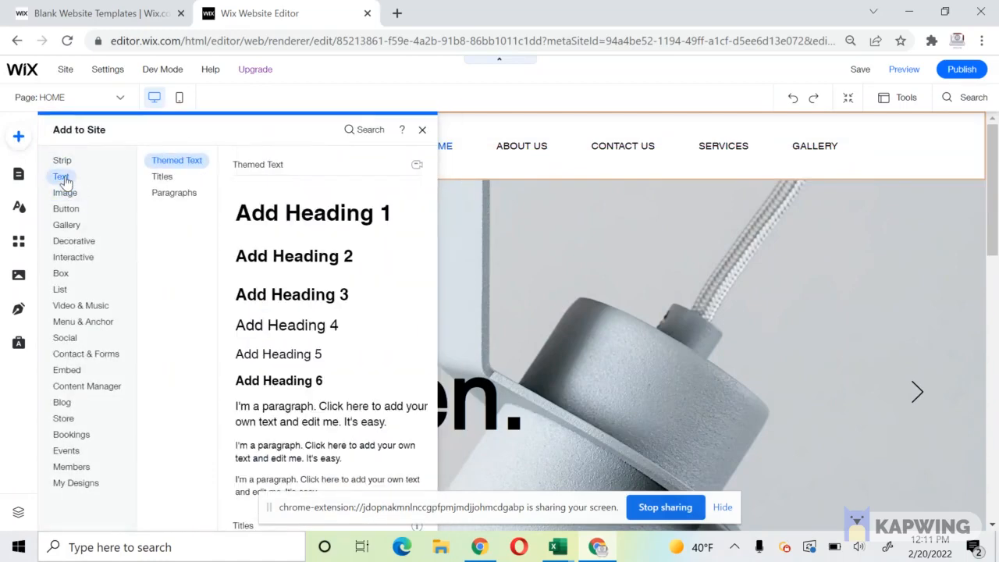
click(295, 336)
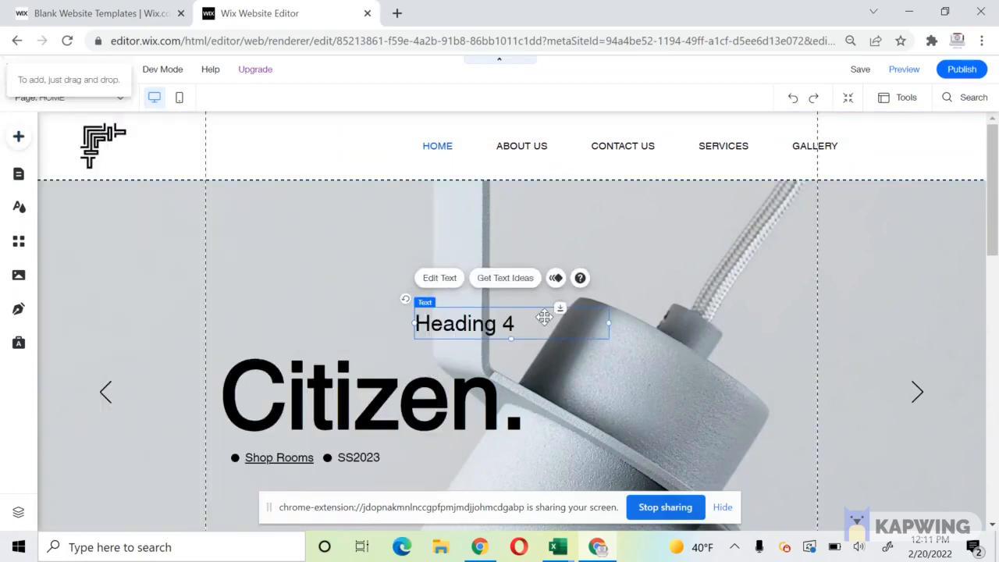
double_click(538, 318)
text(Sam)
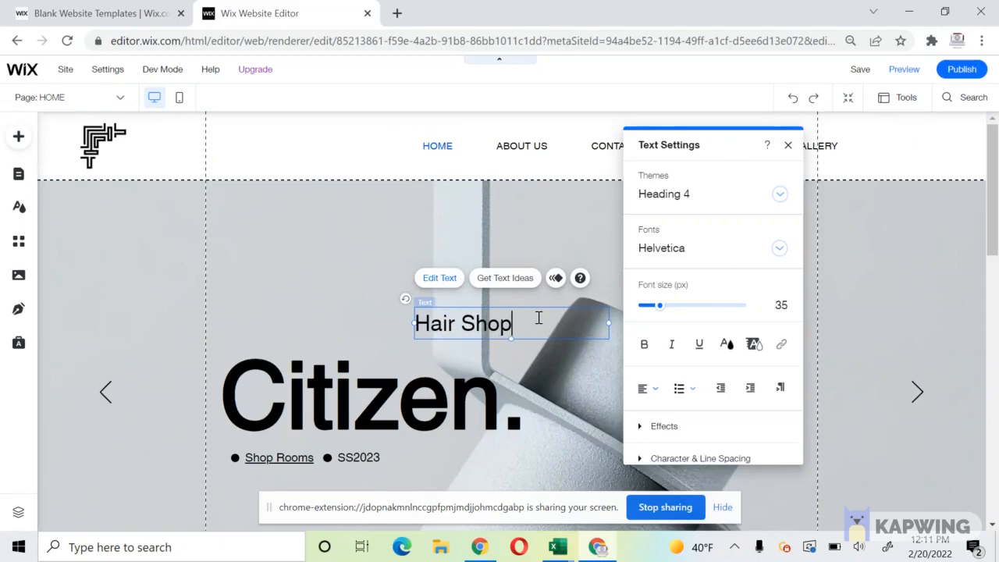
click(419, 345)
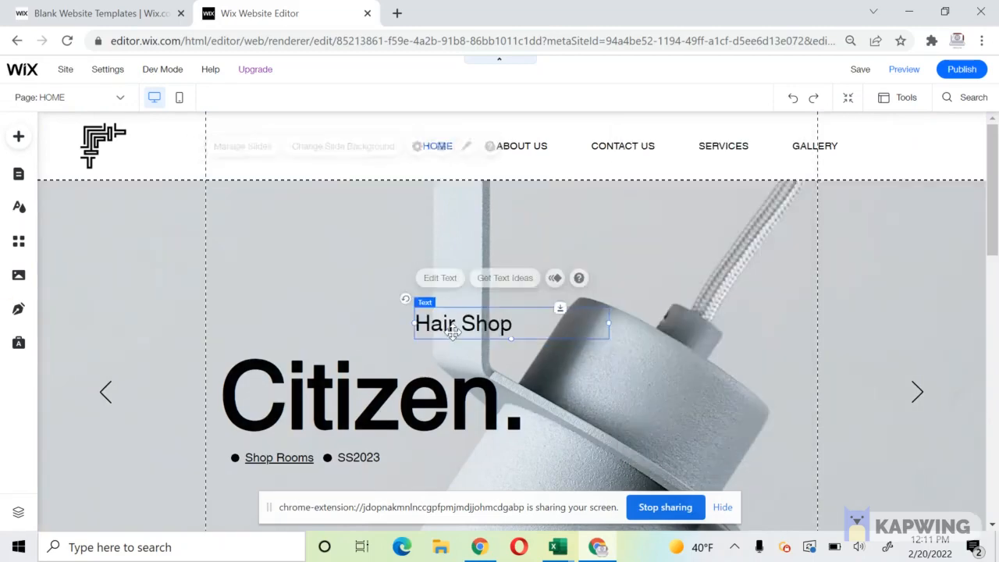
Place the Hair Shop heading beside the logo and trim its box to width 168.
drag(411, 299, 161, 153)
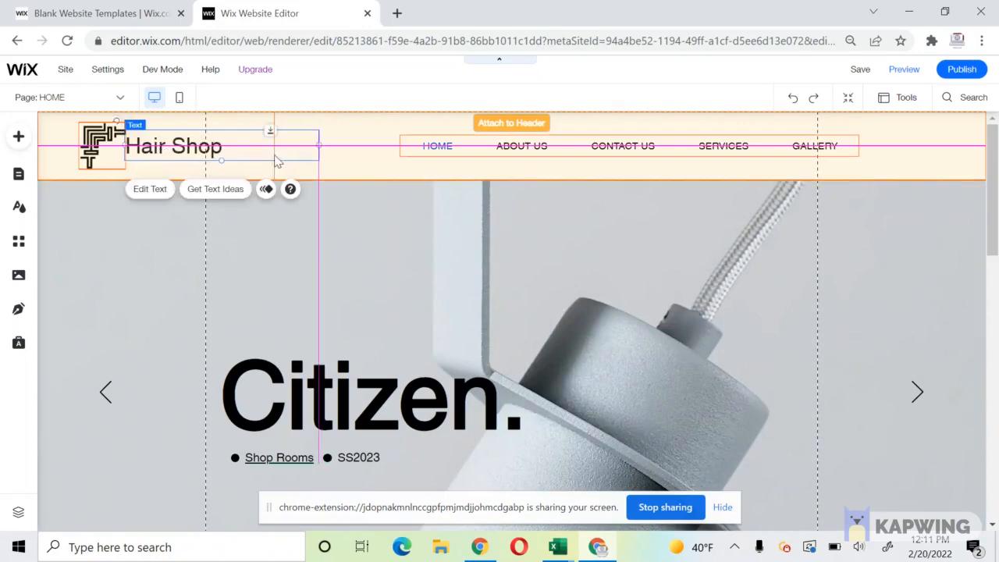
drag(319, 141, 230, 135)
click(250, 158)
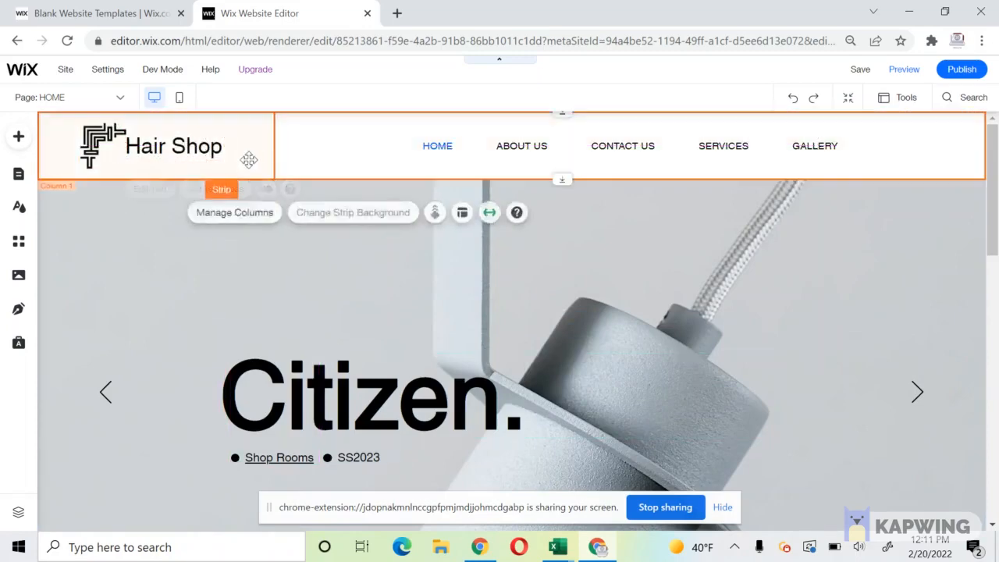
click(225, 145)
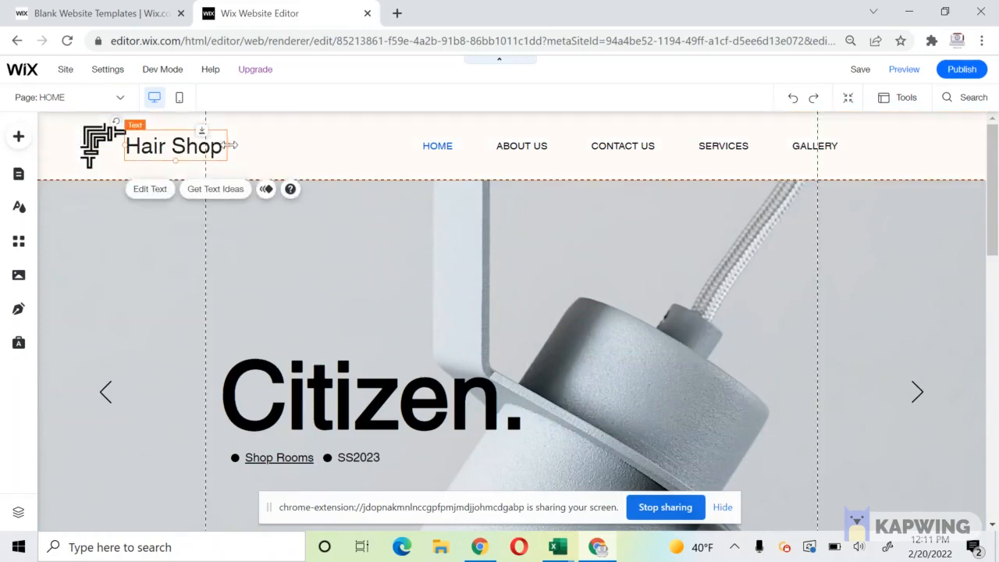
drag(226, 145, 236, 144)
click(258, 143)
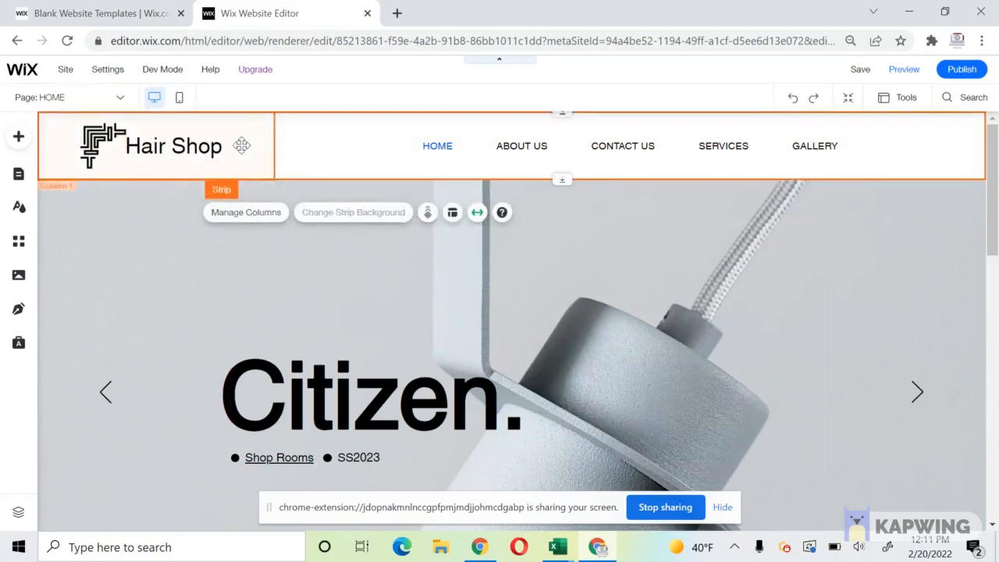
click(226, 146)
click(245, 148)
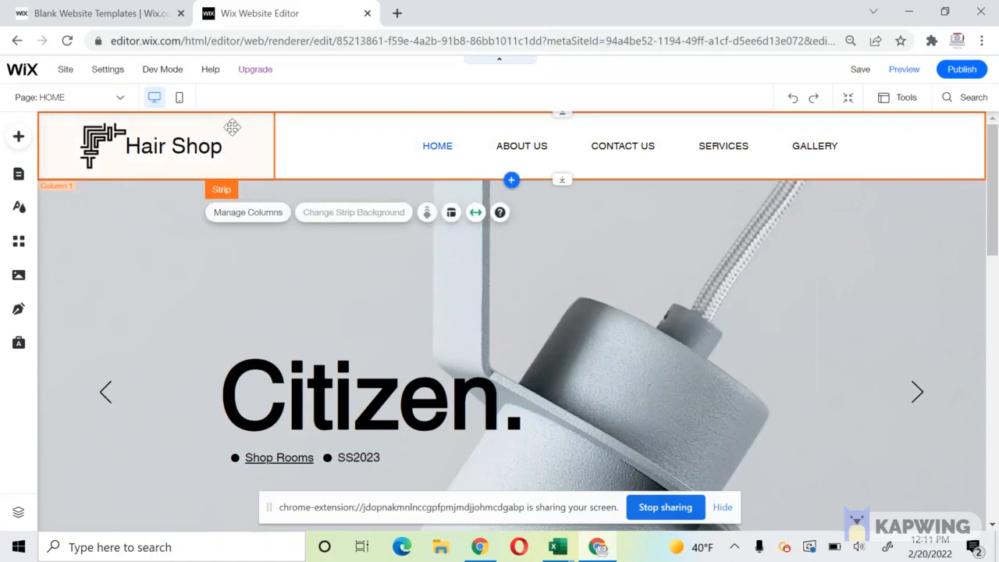
click(214, 142)
click(214, 142)
drag(235, 147, 232, 145)
click(301, 173)
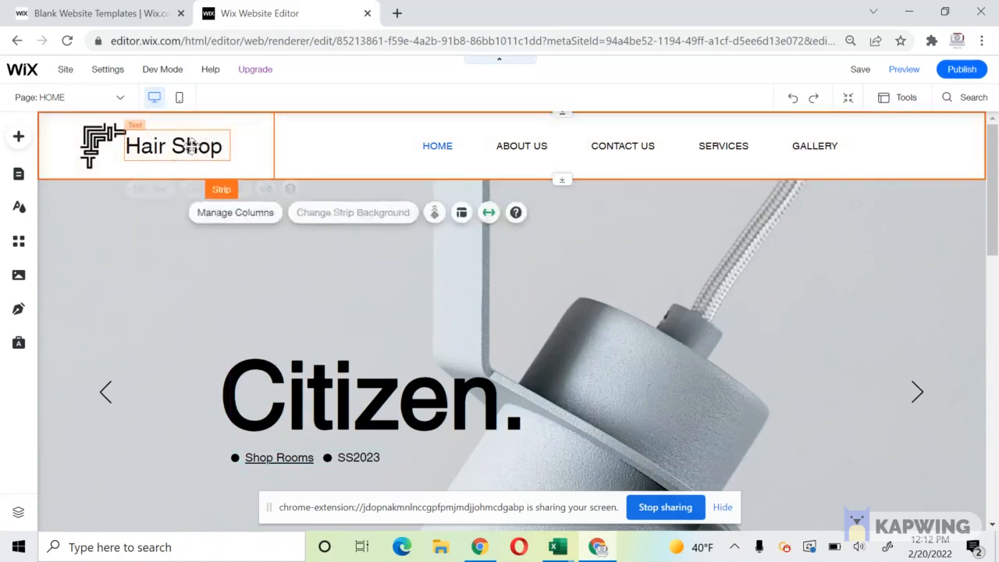
click(191, 147)
click(445, 153)
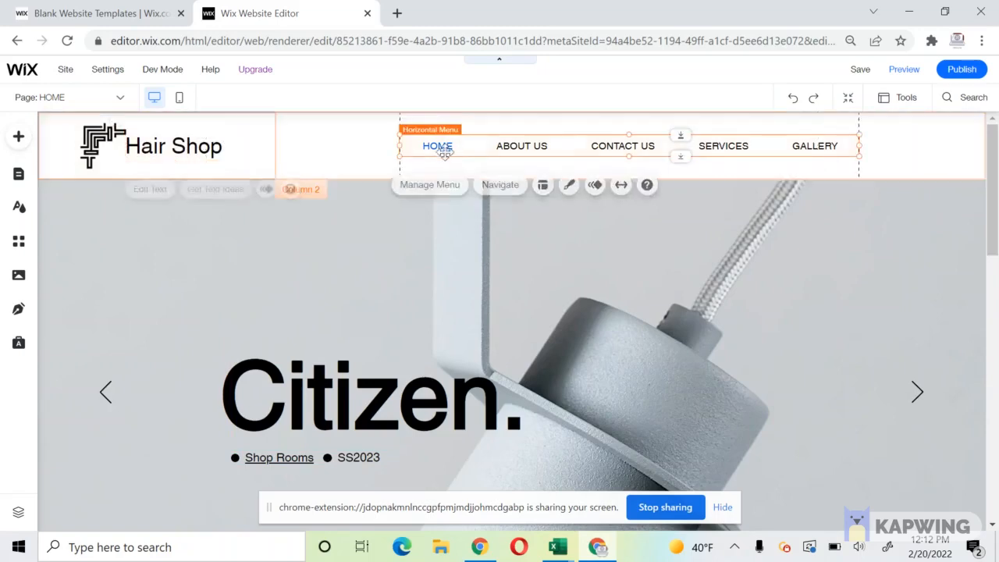
In Manage Slides, delete the Flock and Future slides, leaving only Citizen.
click(500, 292)
scroll(471, 333, down, 3)
scroll(471, 333, down, 5)
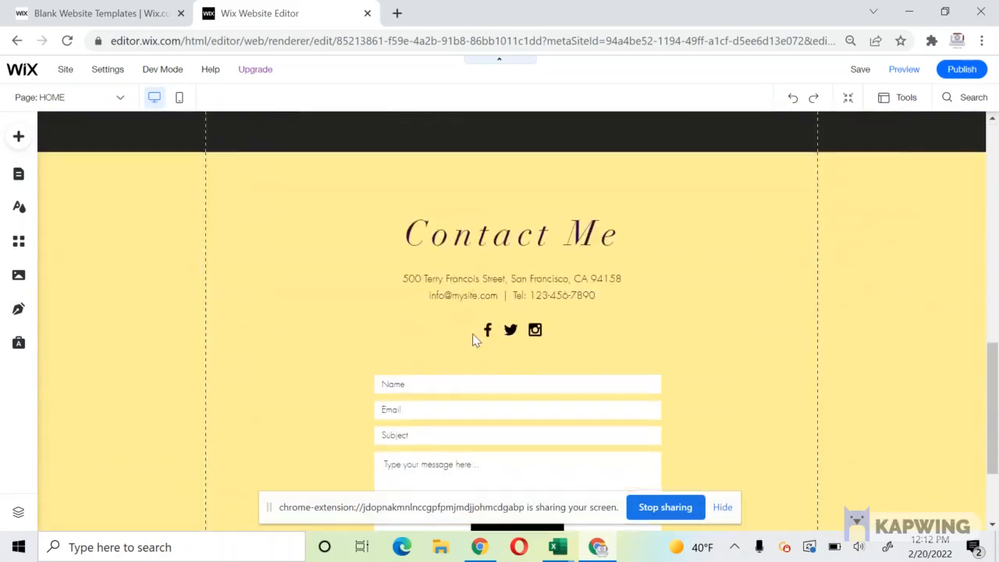
scroll(473, 333, up, 6)
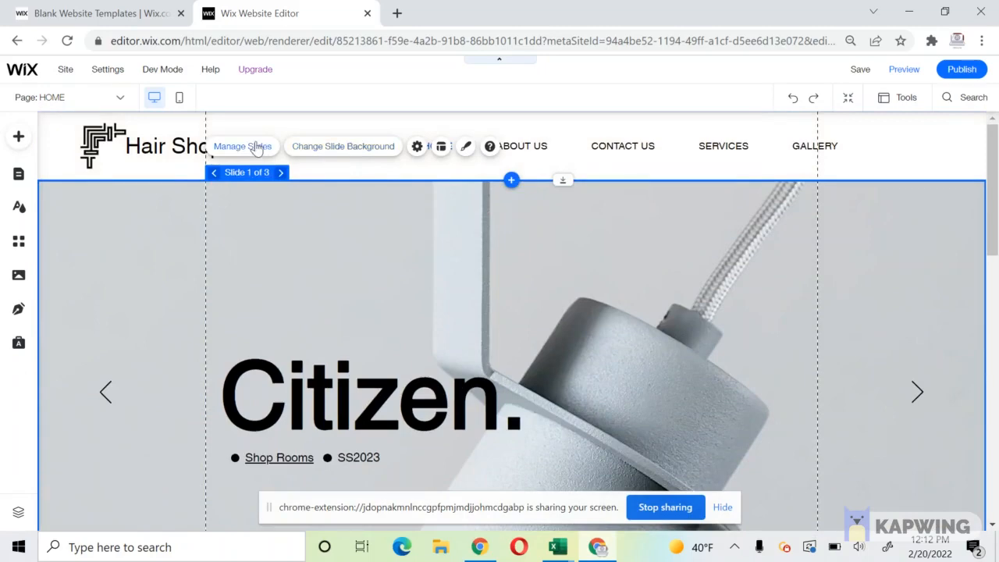
click(256, 147)
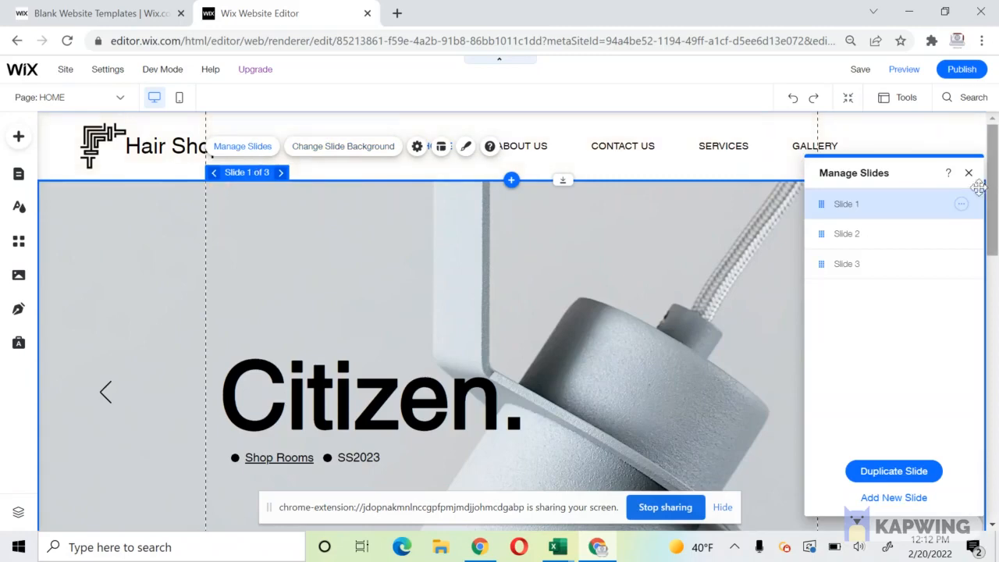
click(961, 234)
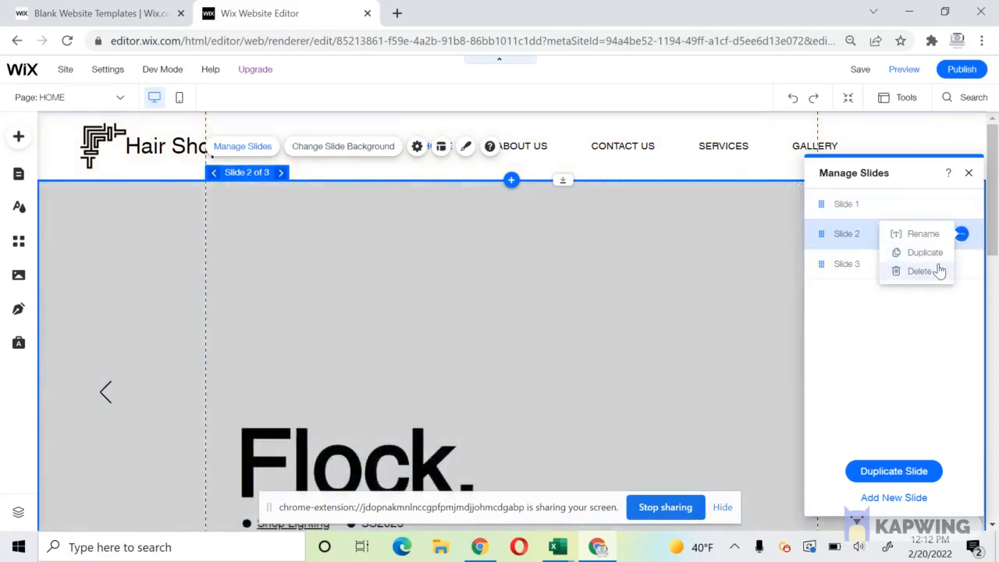
click(938, 272)
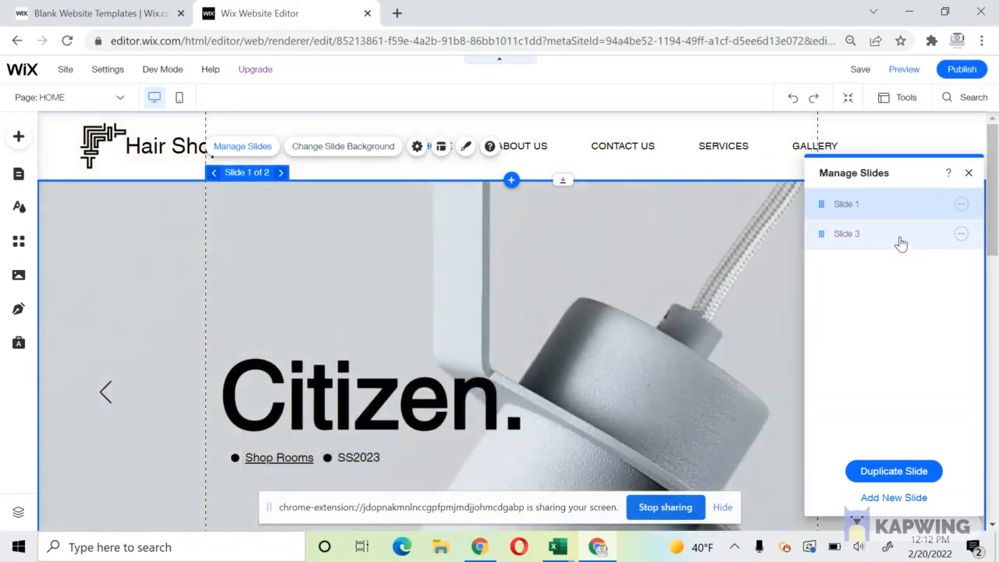
click(905, 235)
click(960, 234)
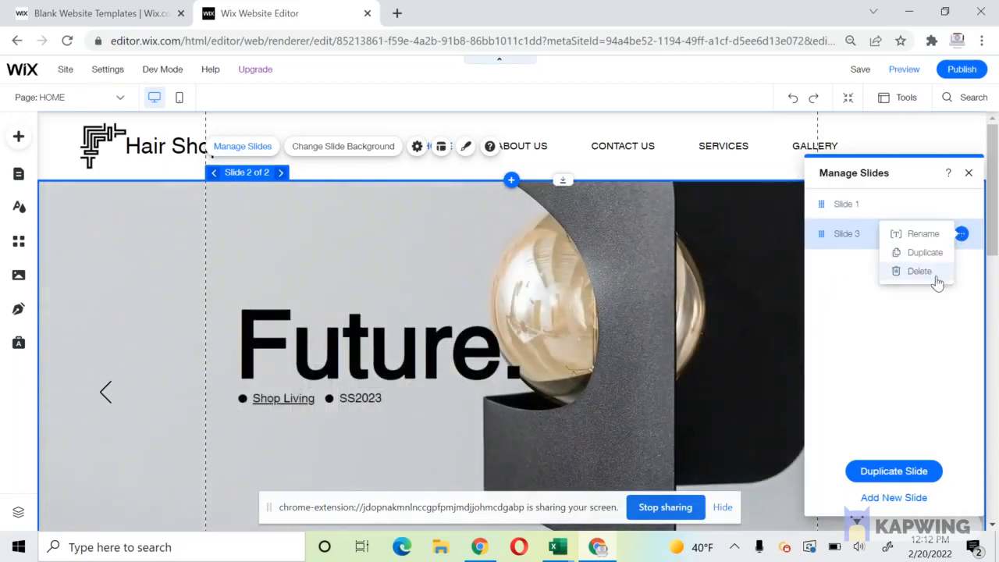
click(935, 273)
click(378, 407)
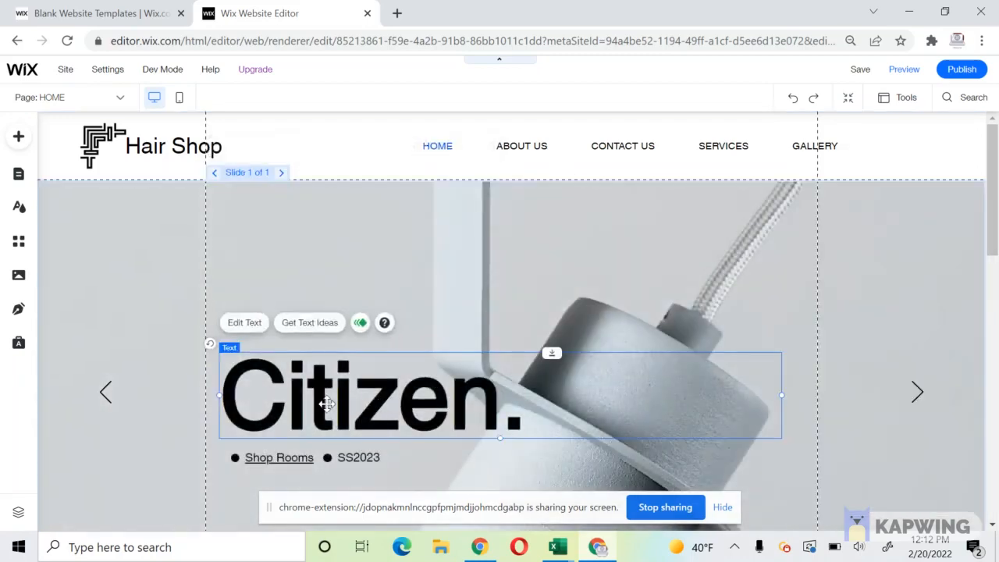
Nudge the Citizen. heading left and delete the Shop Rooms / SS2023 line.
drag(327, 403, 312, 400)
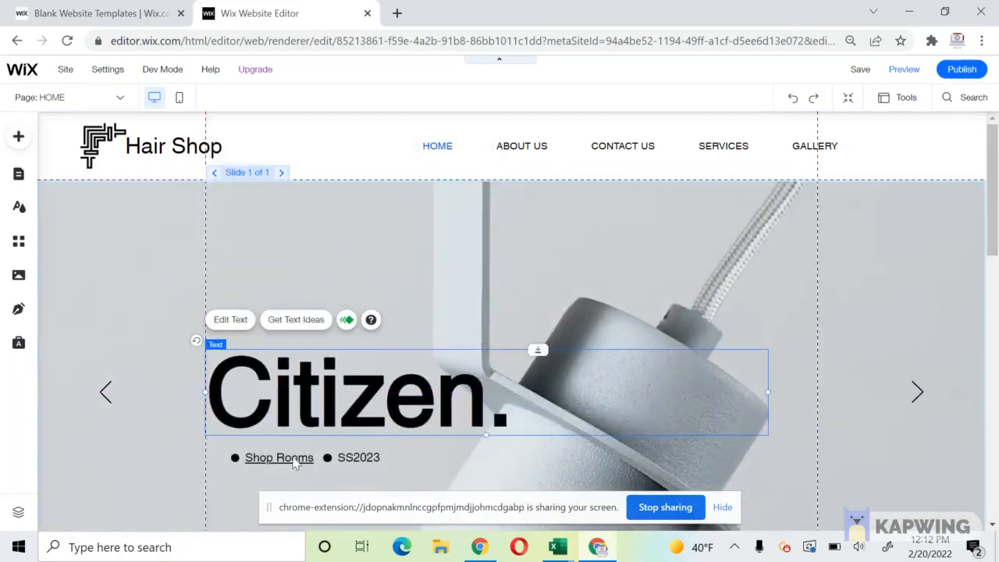
click(285, 458)
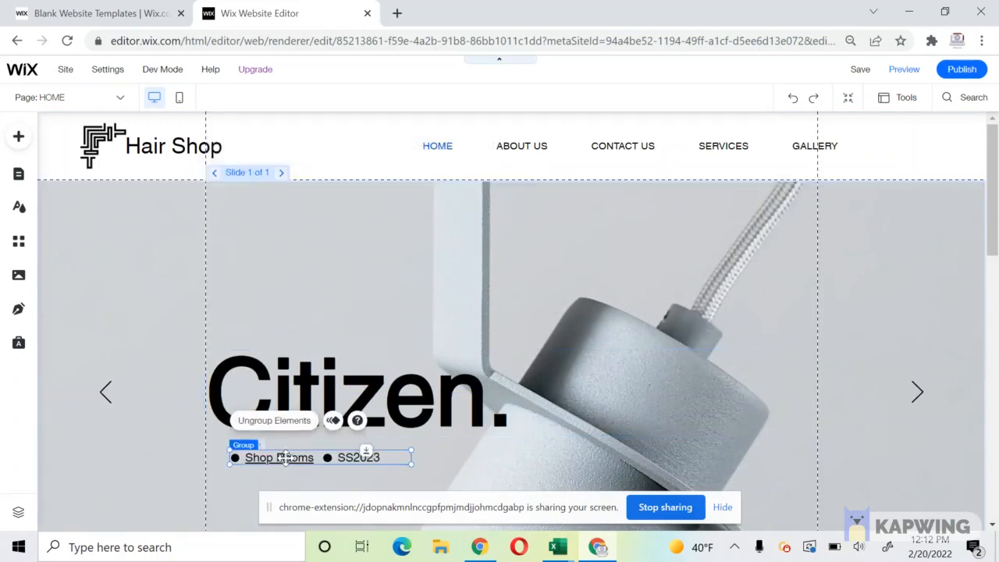
key(Delete)
Retype the heading as 'Hair Styles For You' at 60px and move it to the slide's middle.
double_click(291, 403)
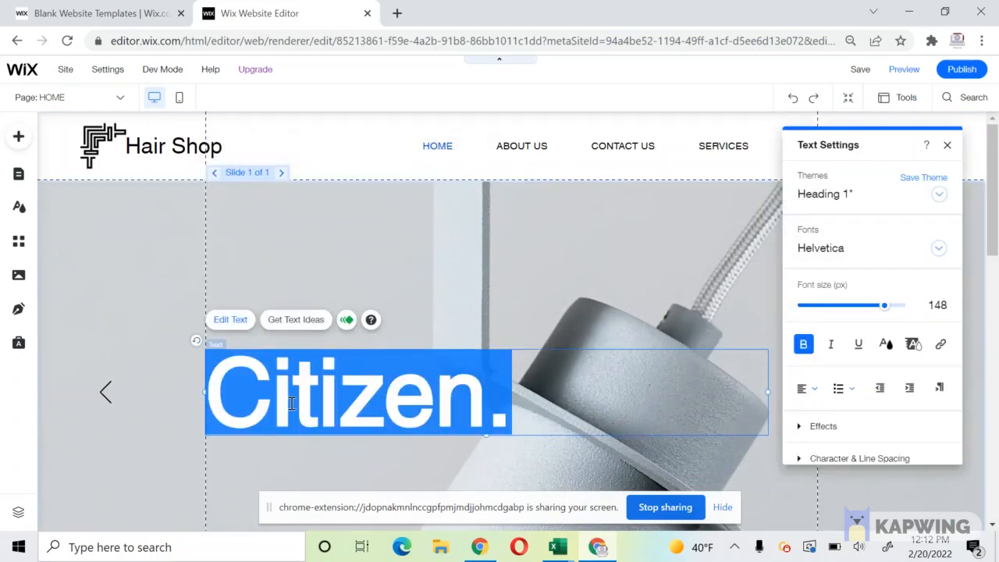
text(Ha)
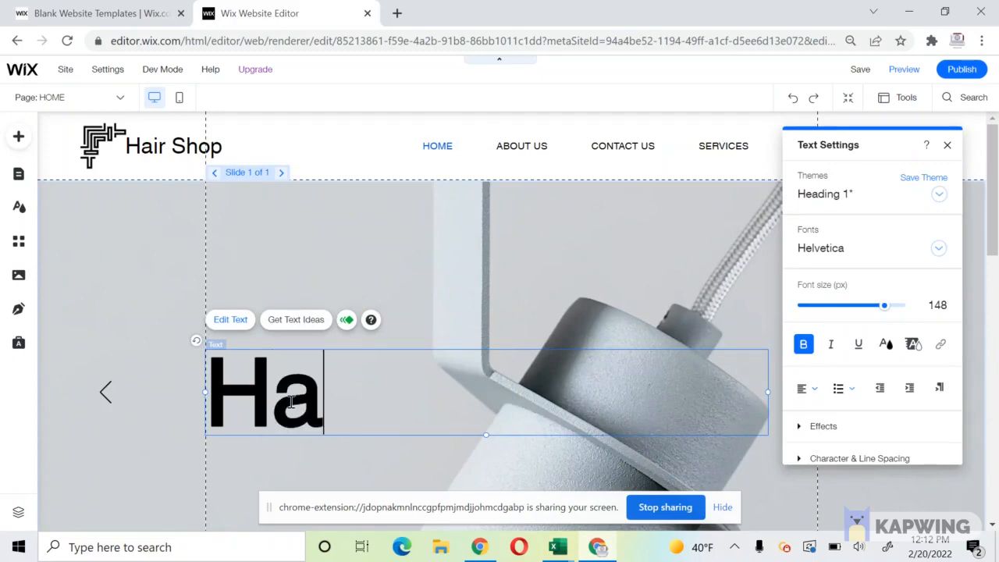
text(ir Sty;)
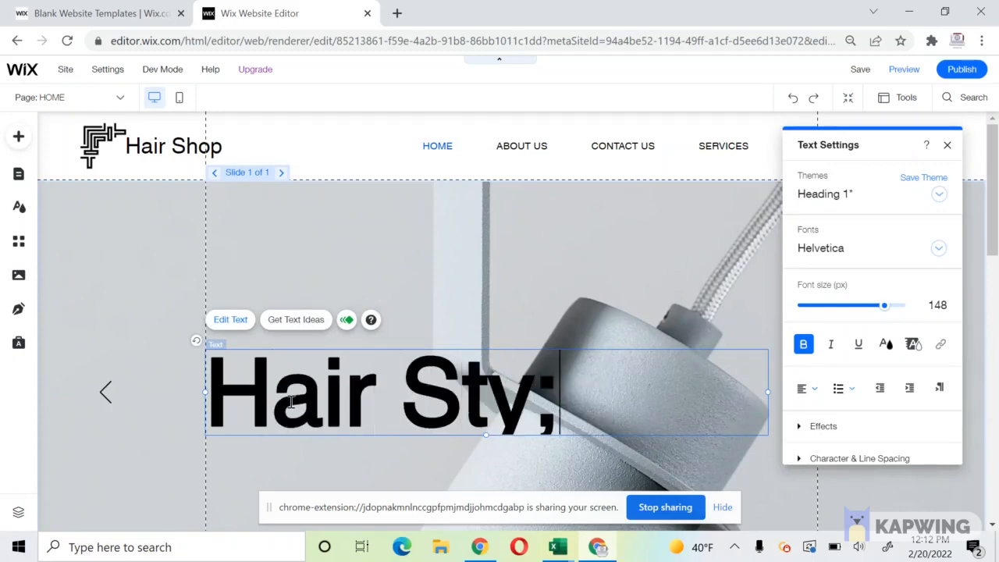
key(BackSpace)
text(les For You)
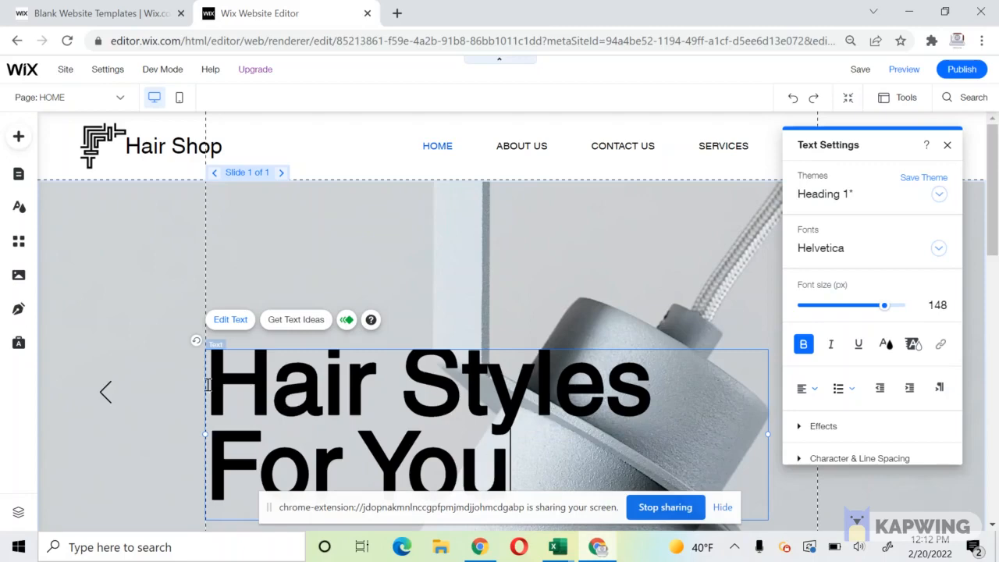
key(ctrl+a)
click(936, 305)
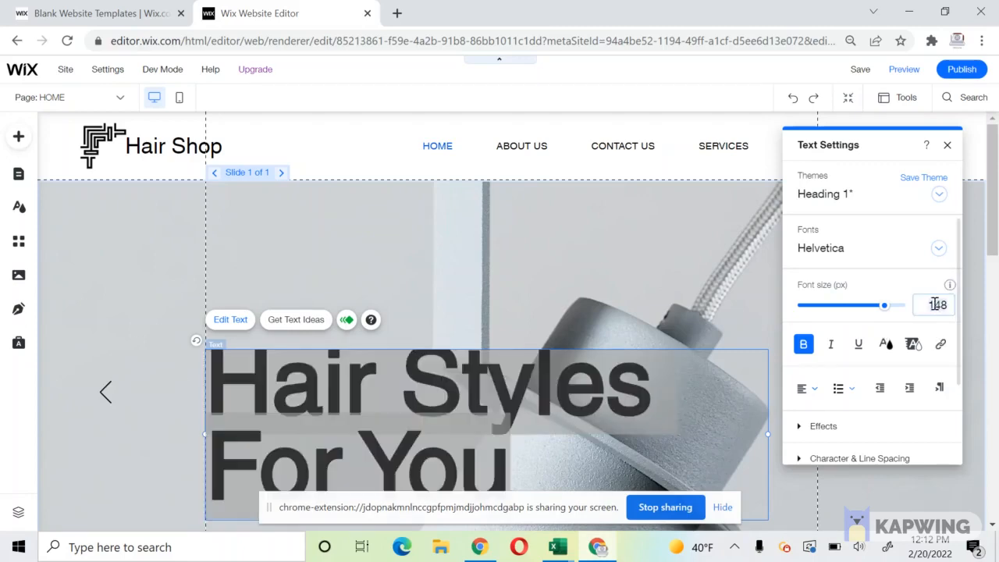
key(Return)
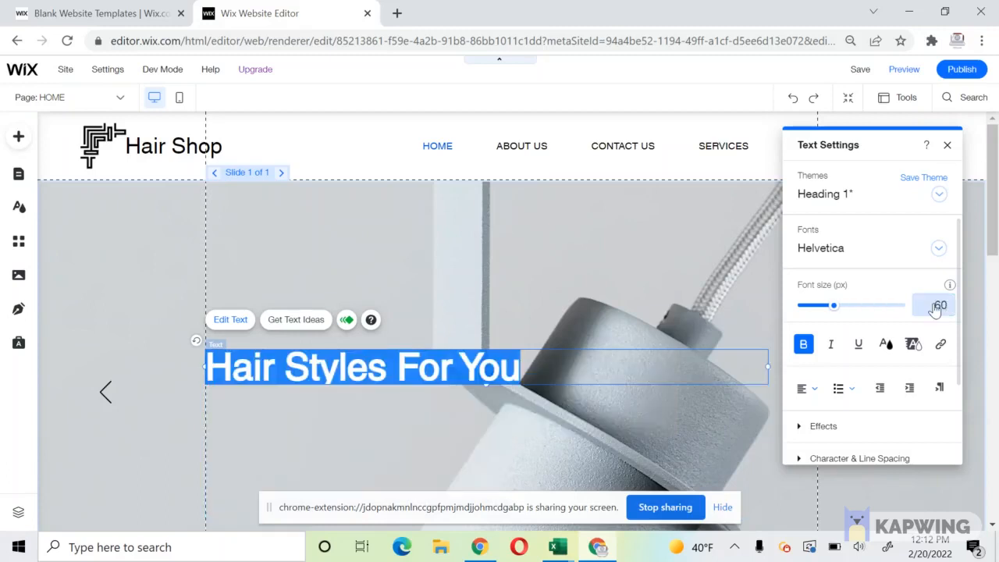
click(166, 310)
drag(249, 355, 249, 381)
click(114, 195)
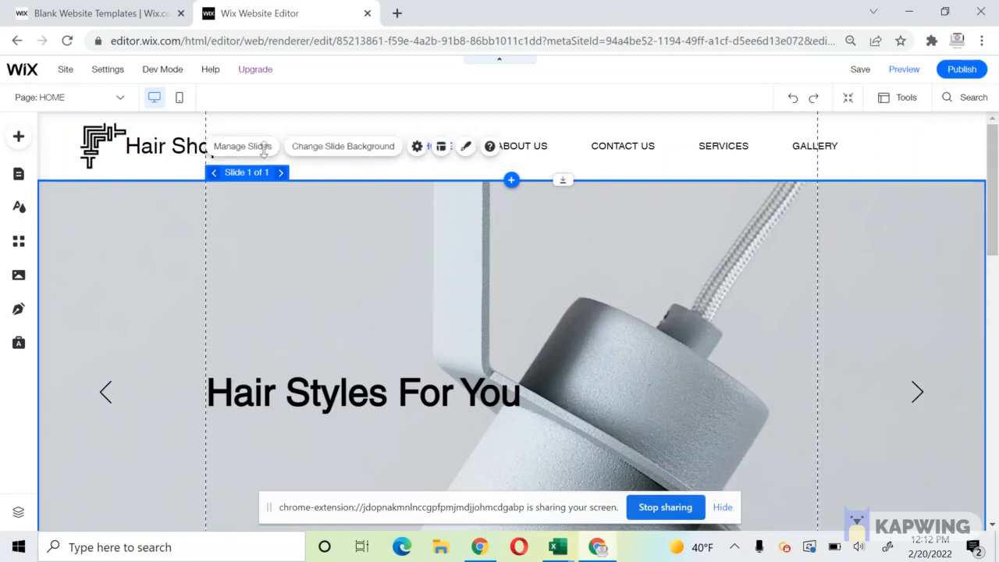
Search images for 'braids' and set the Golden Satin Blouse photo as the slide background.
click(359, 148)
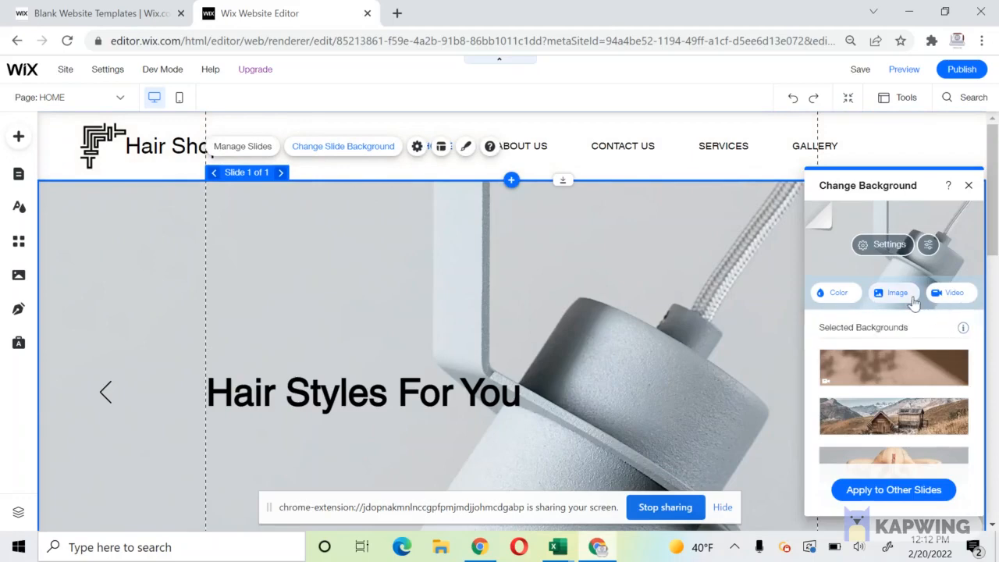
click(897, 293)
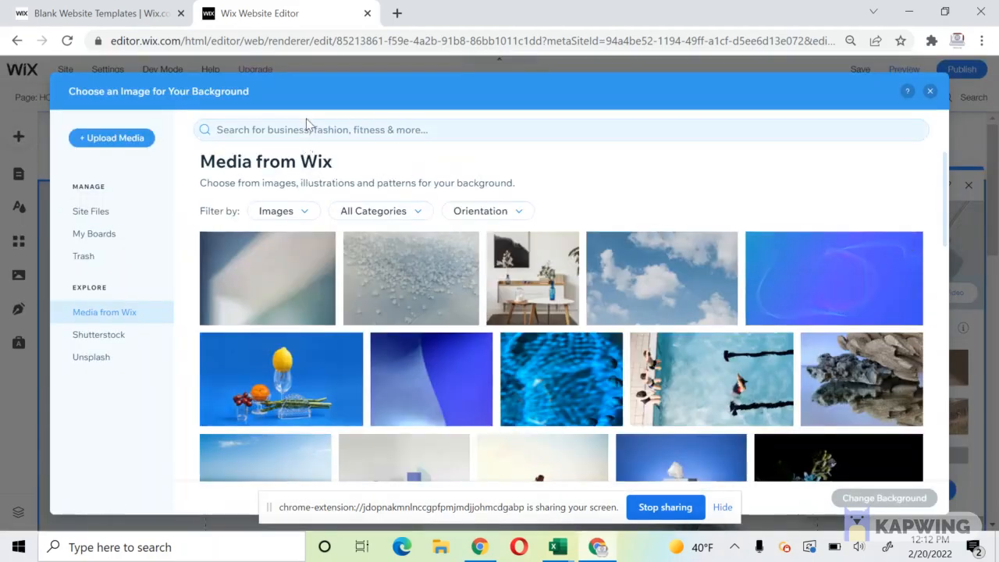
click(304, 131)
text(braids)
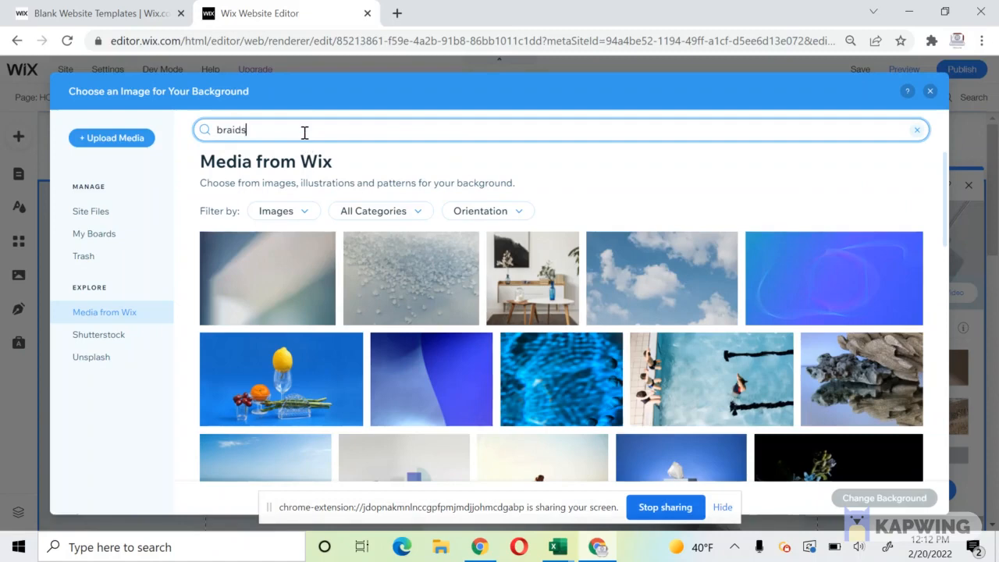
key(Return)
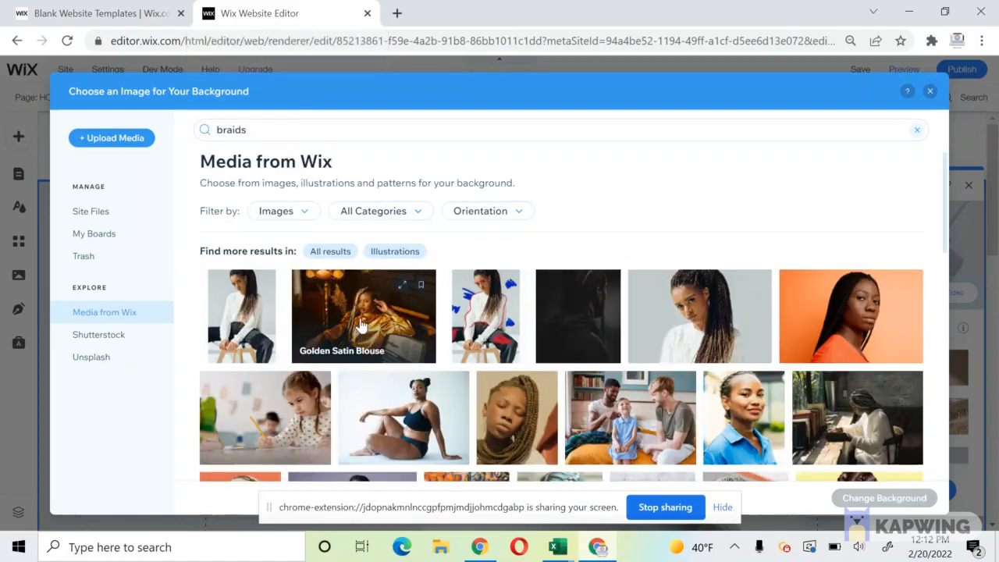
click(344, 290)
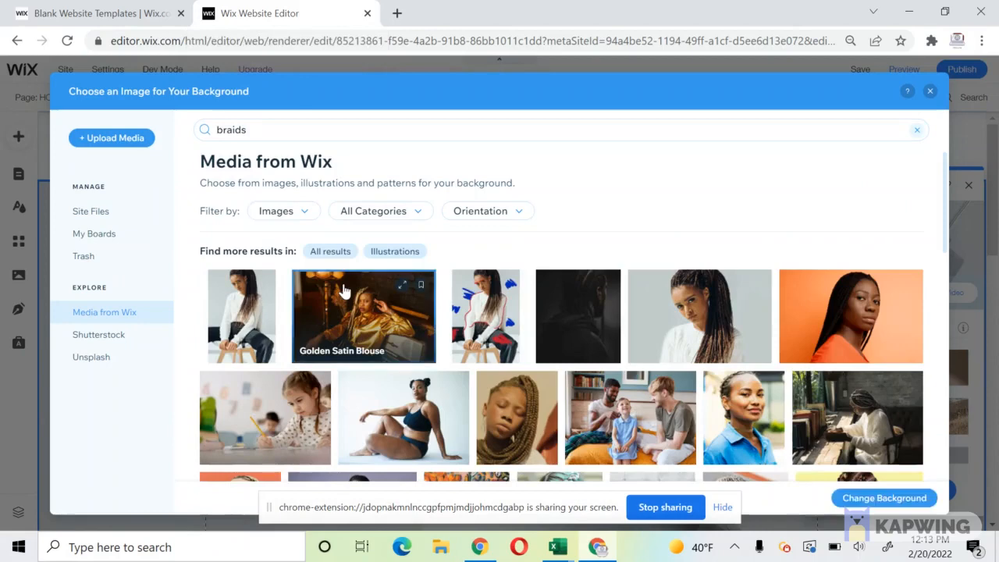
click(884, 498)
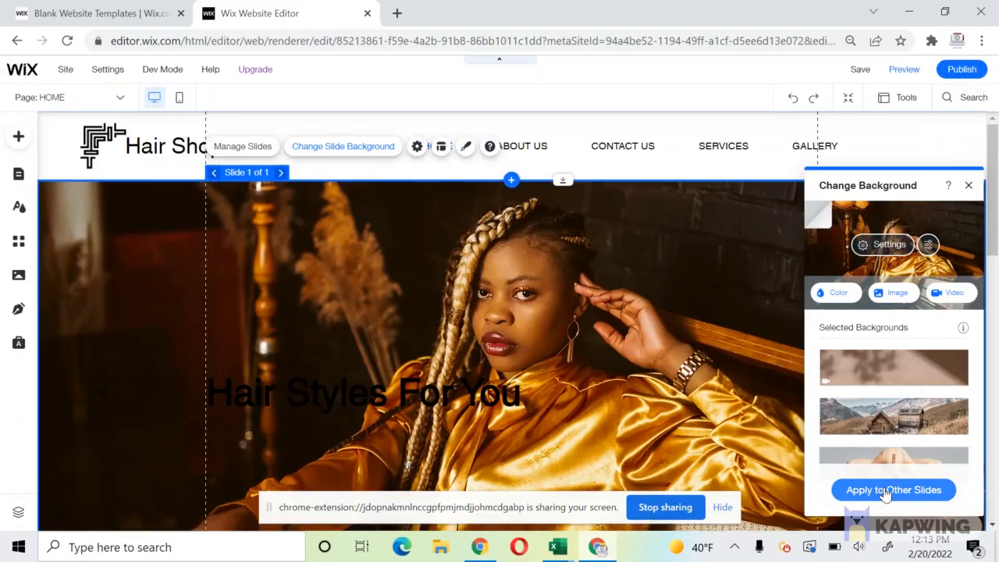
Set the Hair Styles For You heading text colour to white.
double_click(309, 388)
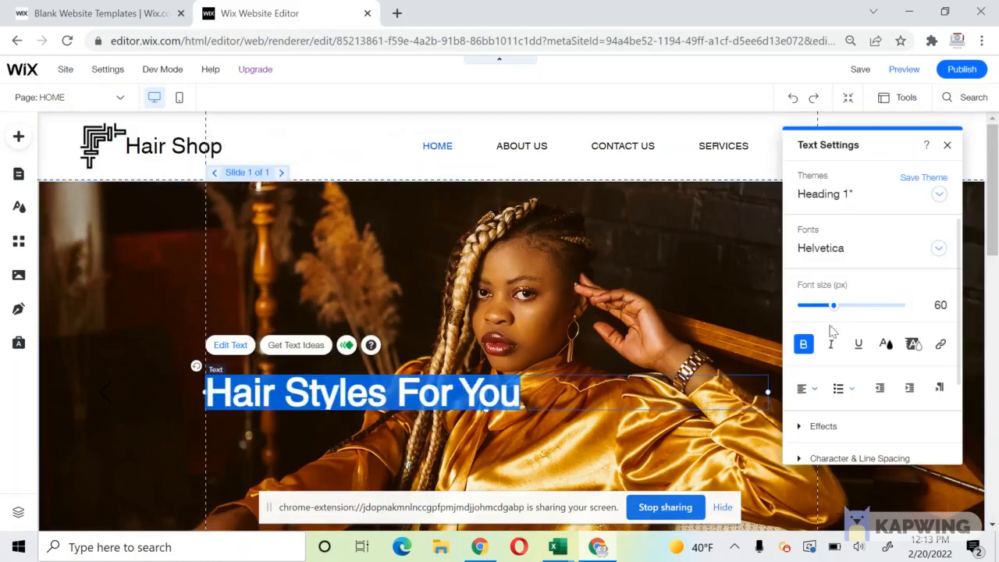
click(885, 344)
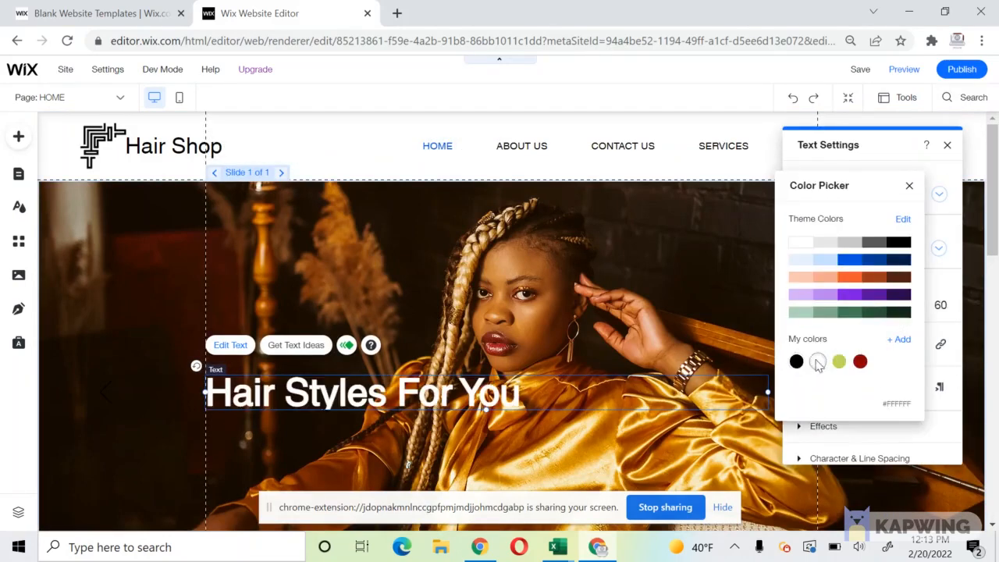
click(471, 269)
click(401, 231)
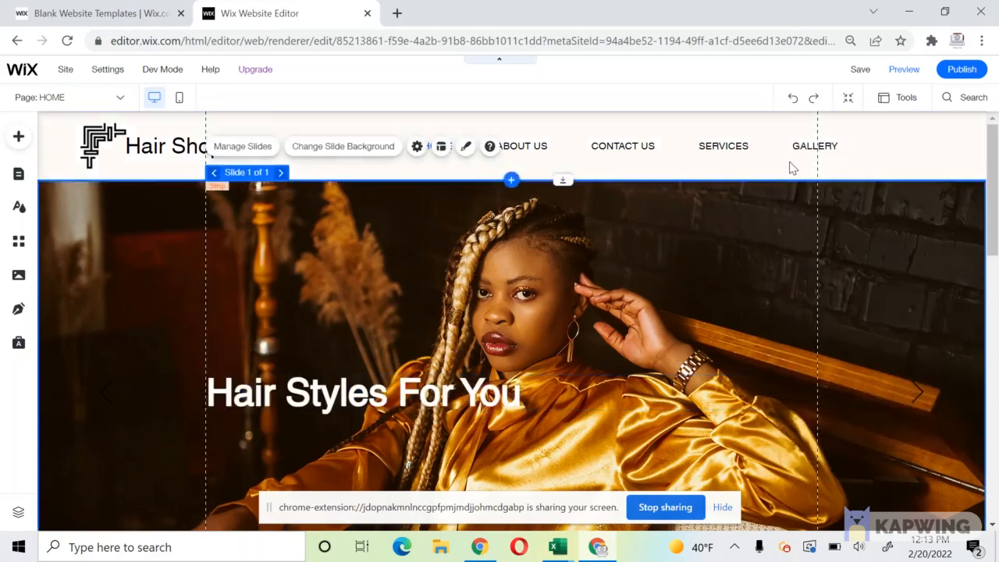
click(603, 394)
click(491, 384)
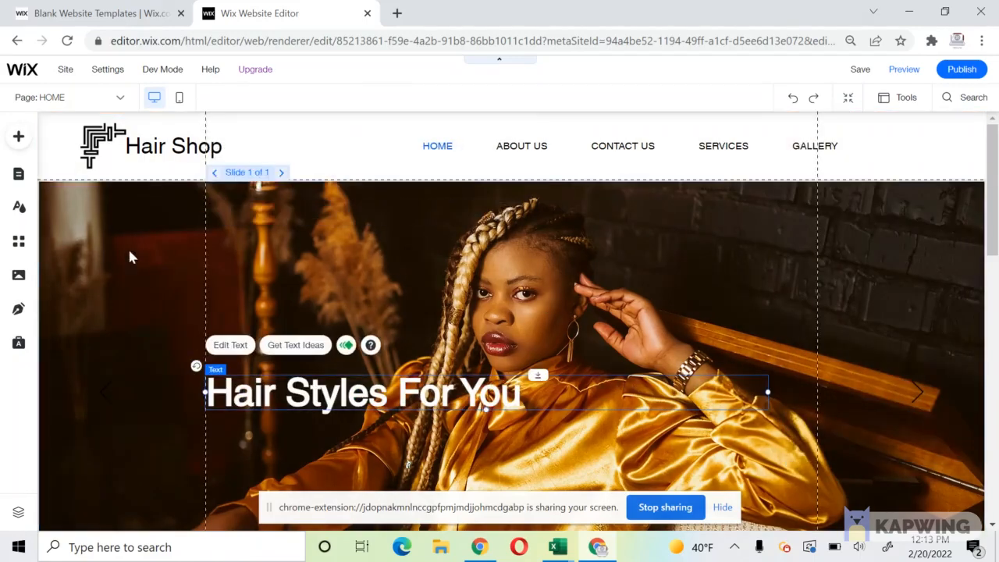
click(127, 246)
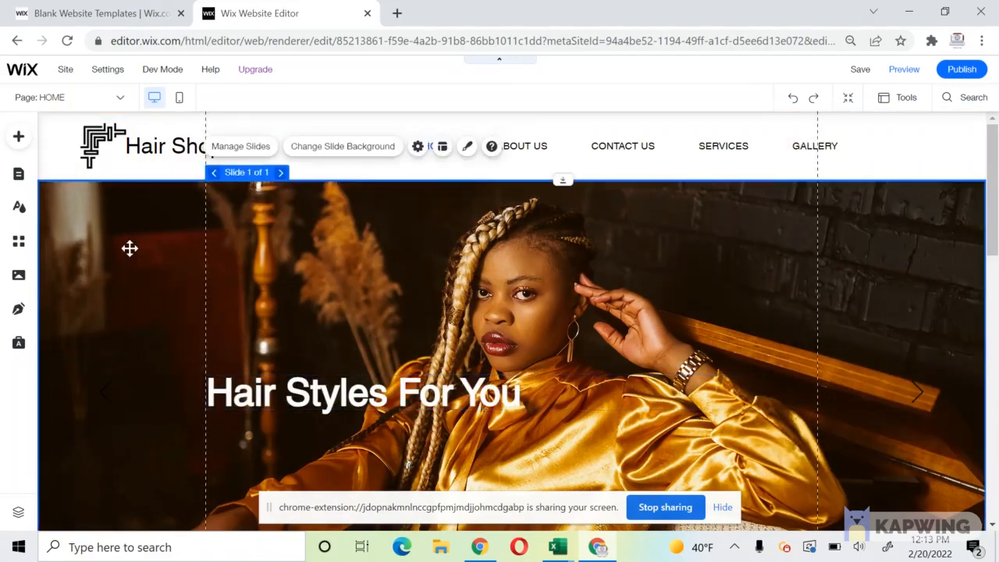
Hide the slideshow's navigation arrows in Slideshow Layout and close the panel.
click(422, 153)
scroll(864, 338, down, 3)
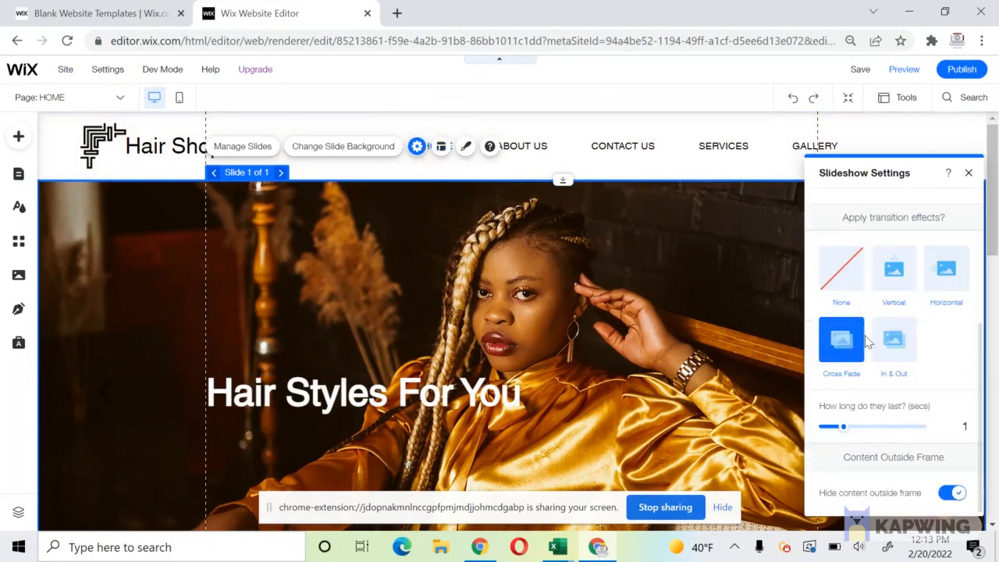
scroll(866, 339, up, 3)
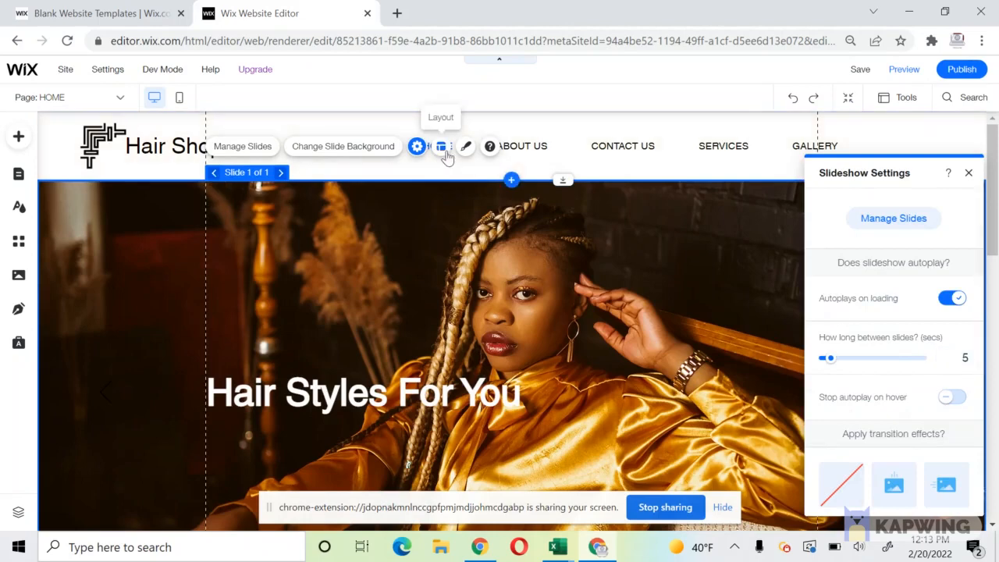
click(442, 149)
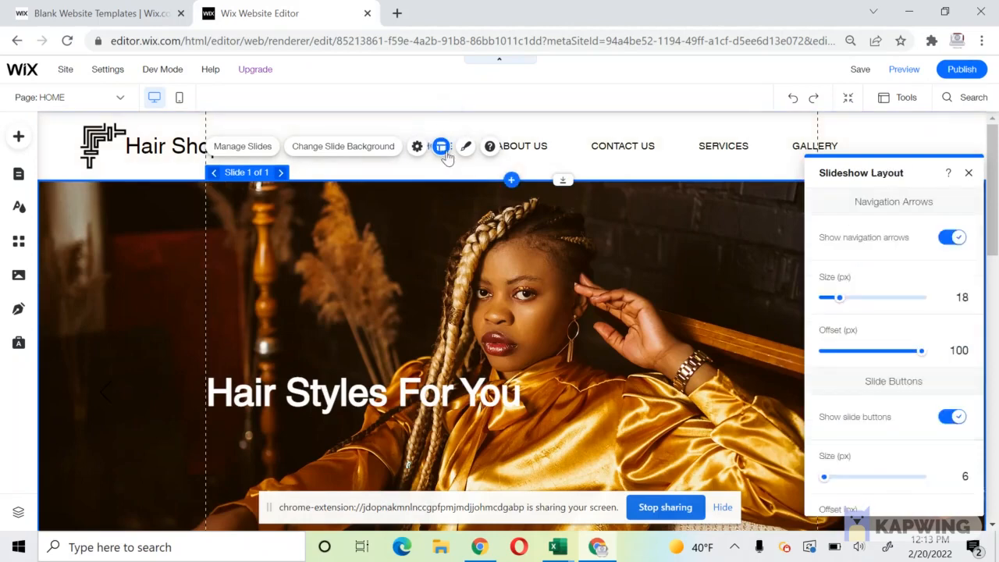
click(953, 239)
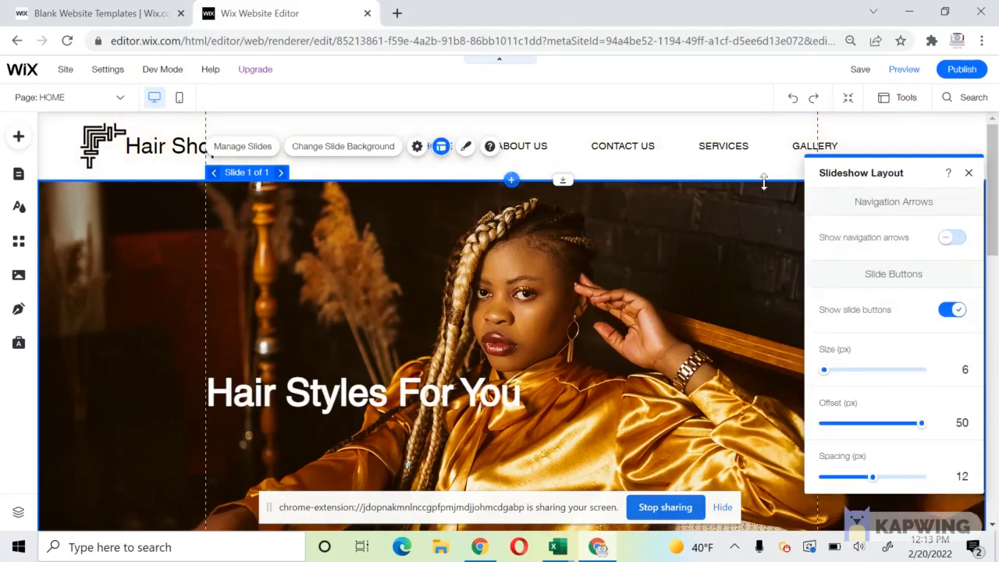
click(787, 252)
click(787, 252)
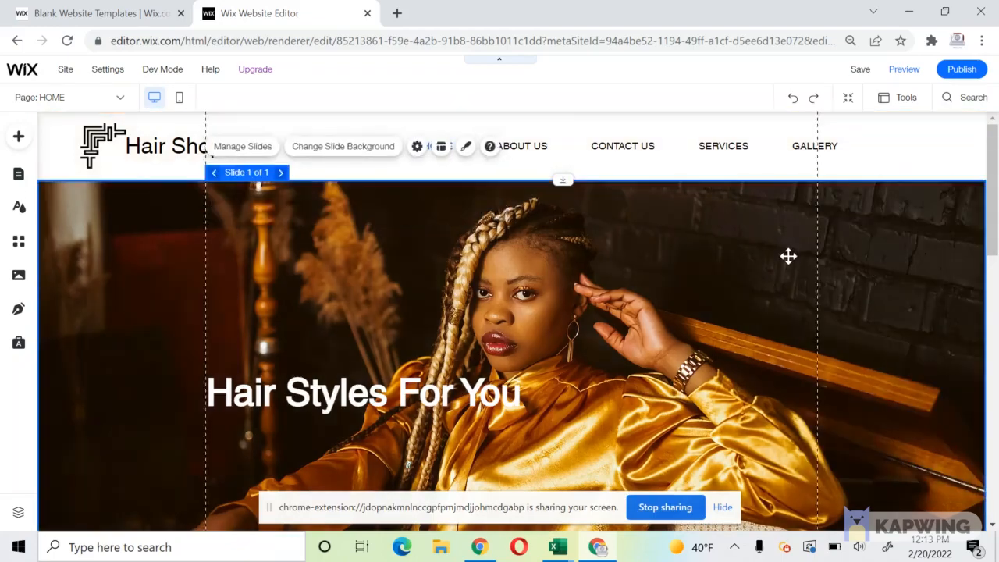
scroll(788, 256, down, 3)
scroll(787, 255, up, 3)
Set the navigation menu's text font to EB Garamond.
click(562, 145)
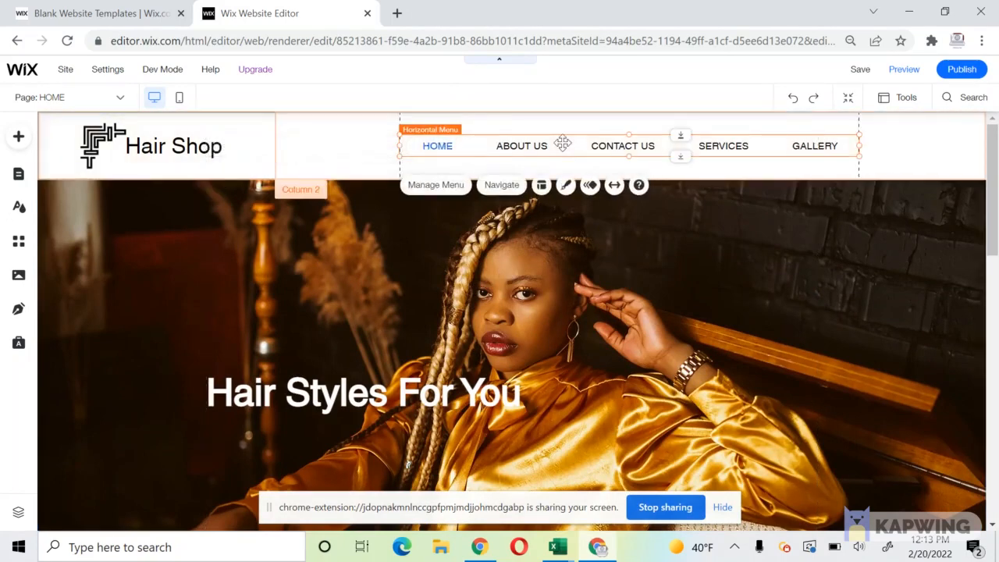
click(565, 185)
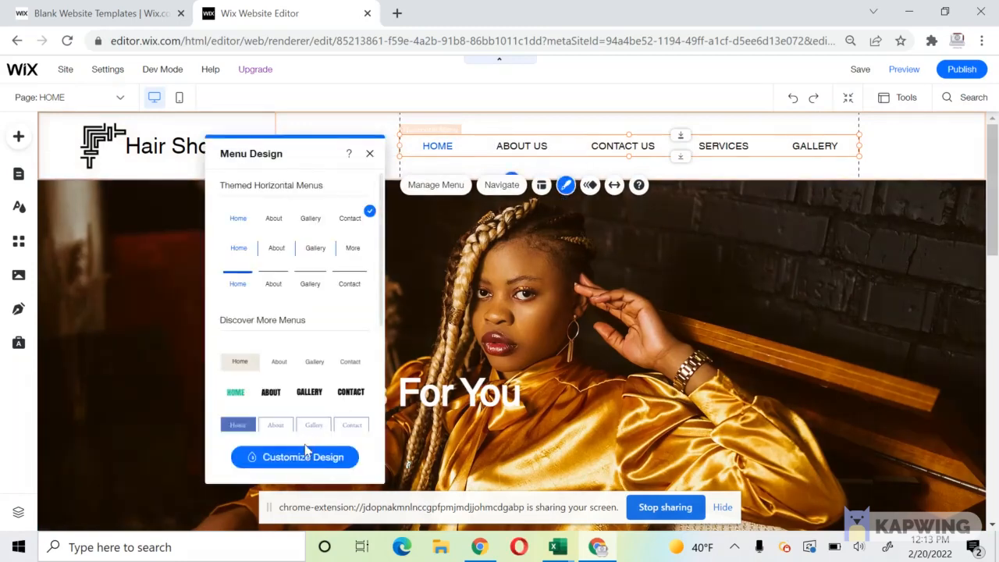
click(305, 458)
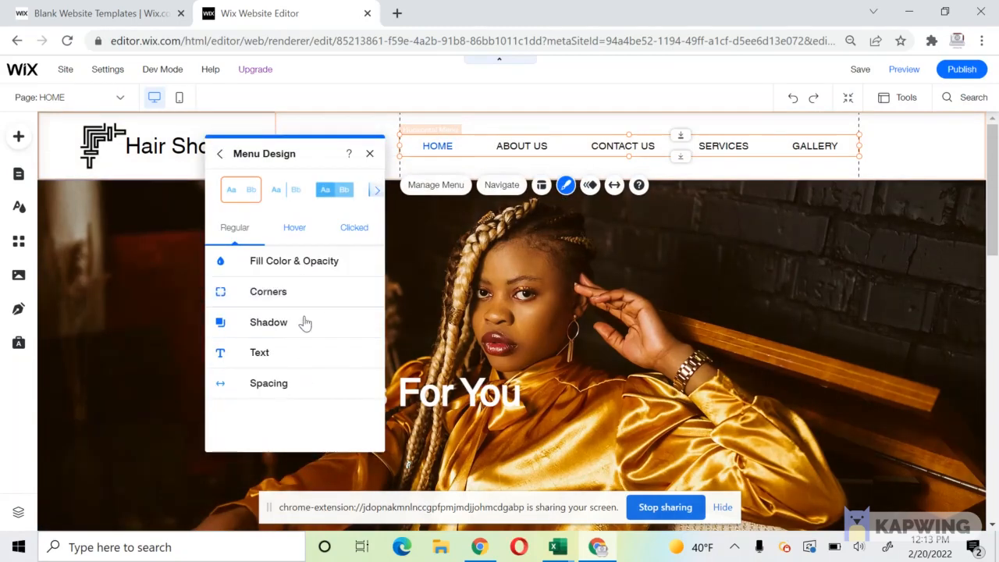
click(304, 355)
click(360, 398)
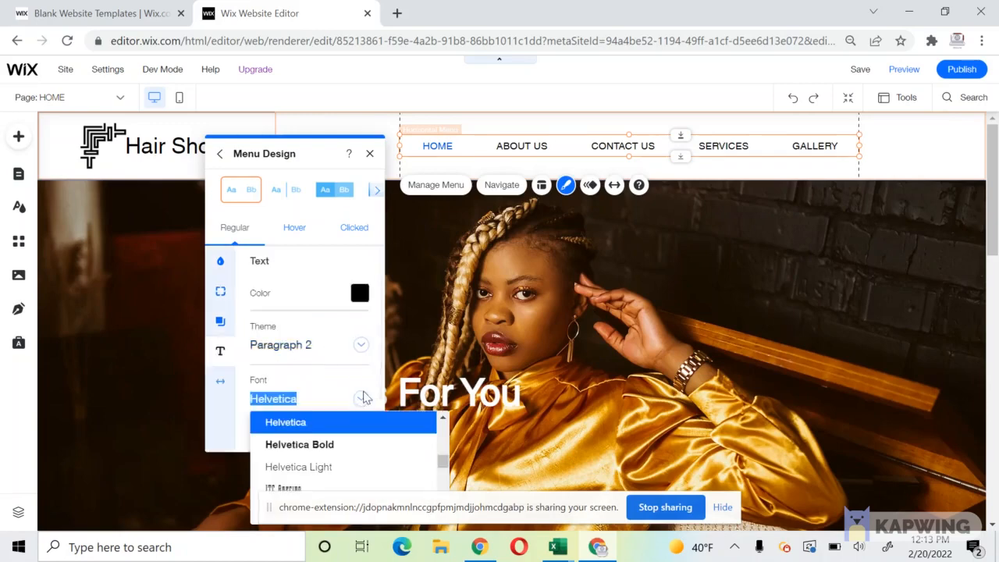
drag(446, 468, 445, 461)
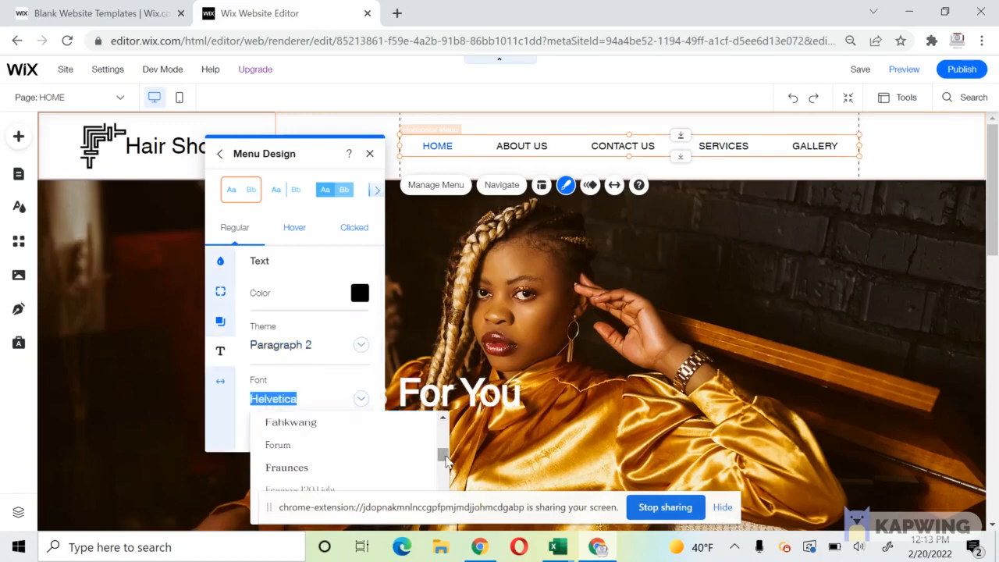
scroll(388, 473, up, 2)
scroll(386, 472, down, 3)
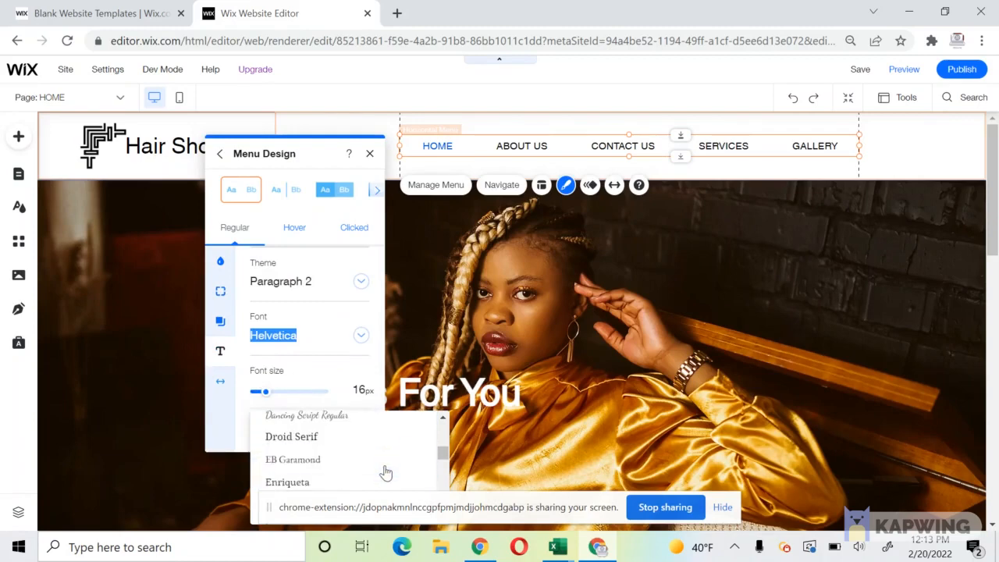
click(364, 461)
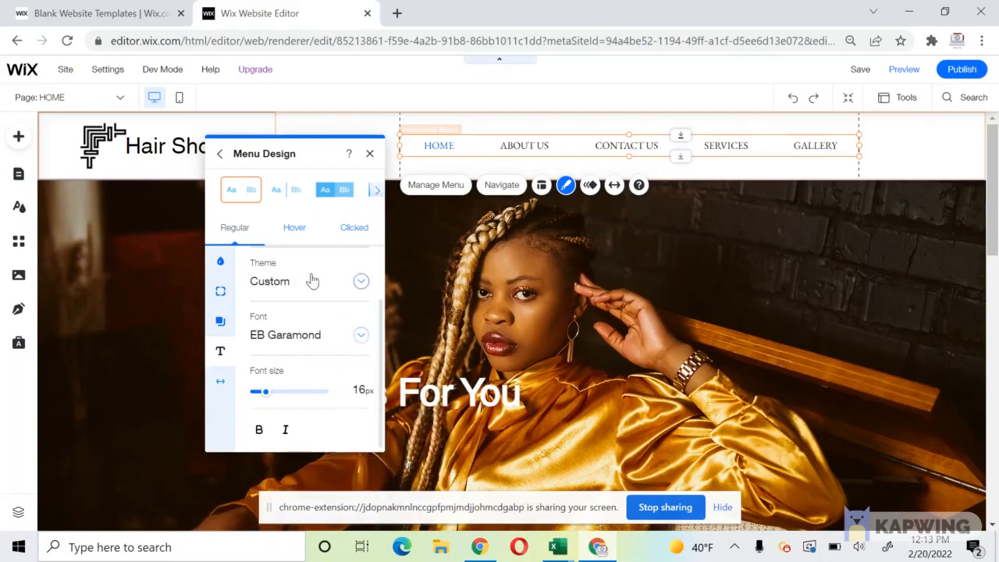
Make the menu's hover and clicked text colours brown.
click(304, 234)
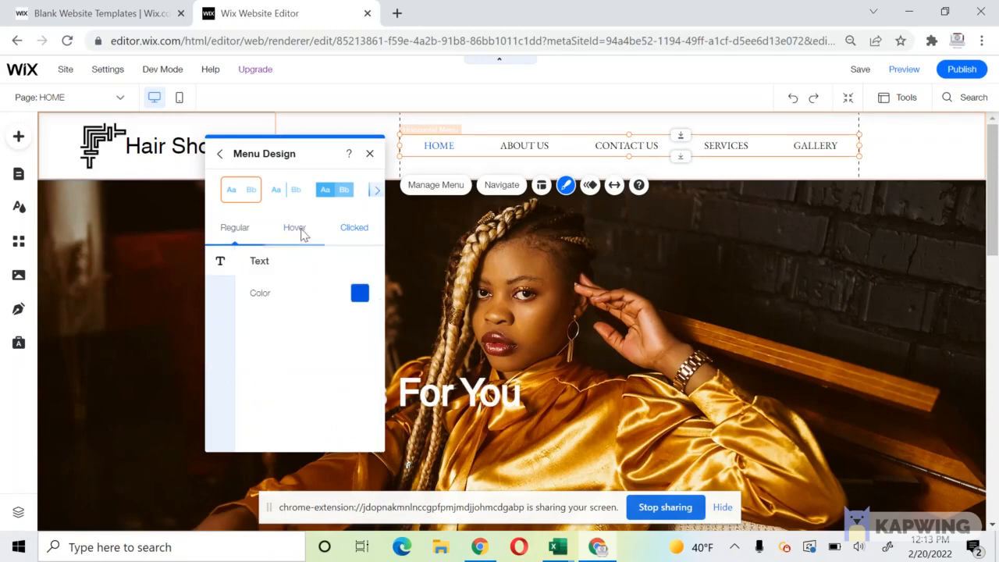
click(361, 294)
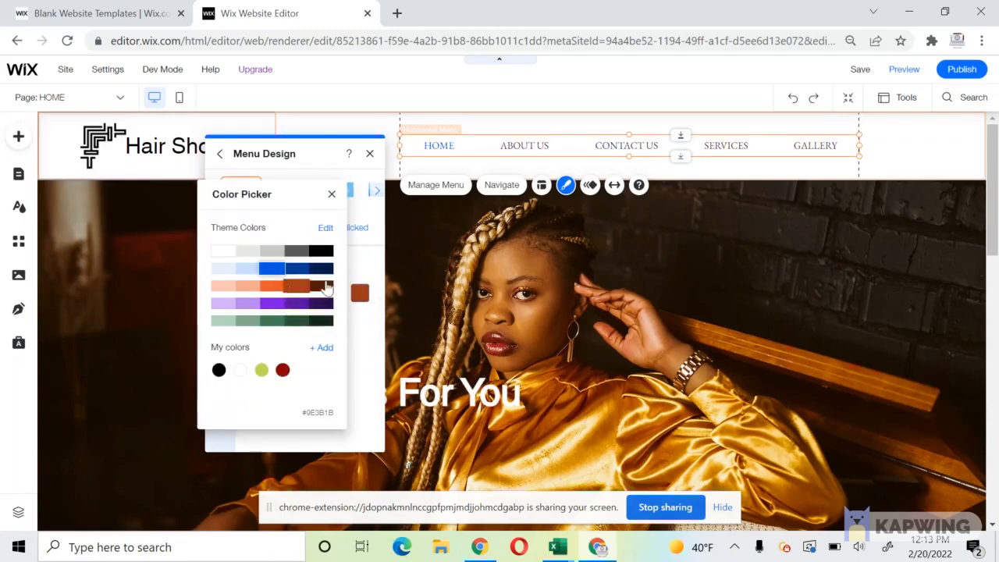
click(369, 261)
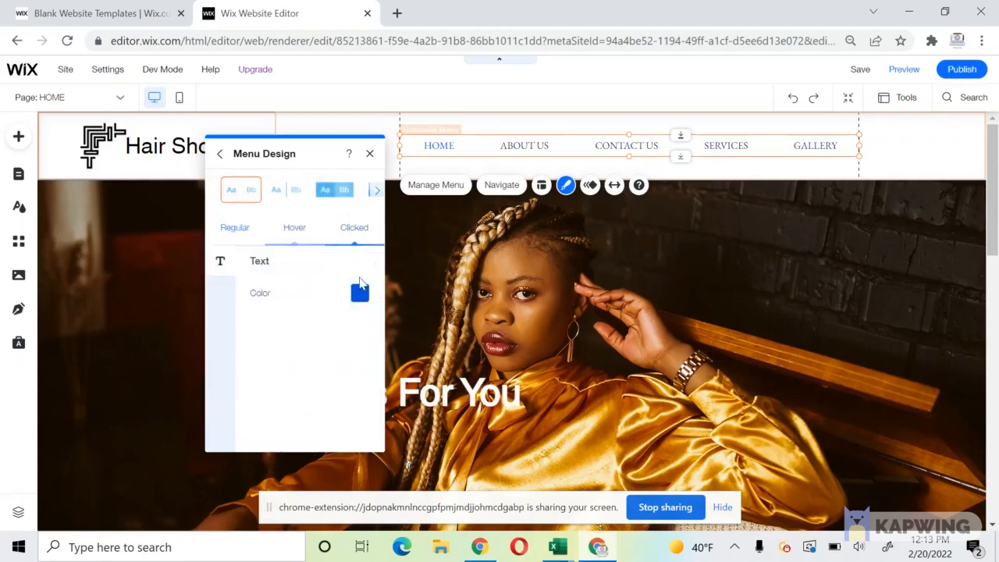
click(360, 293)
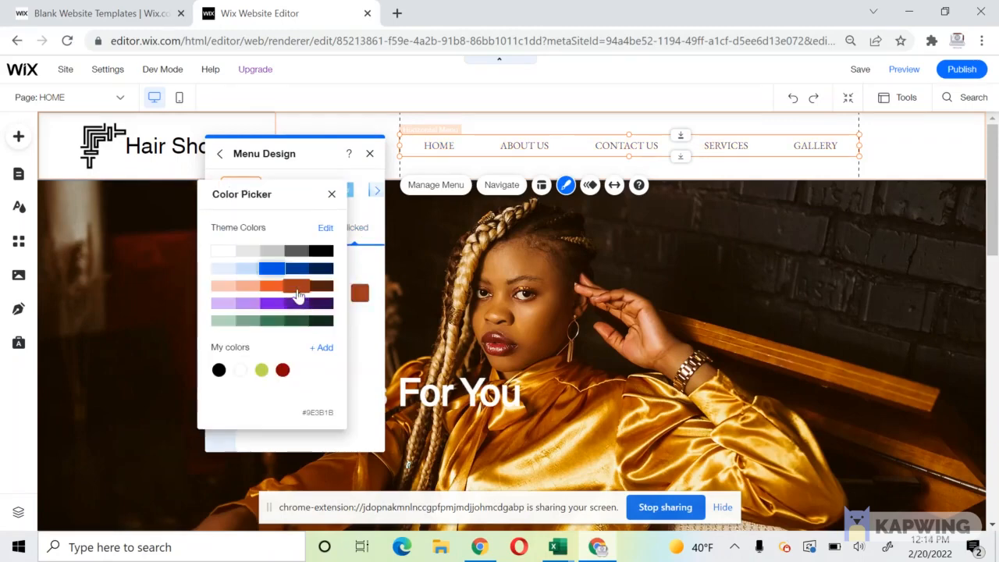
click(371, 269)
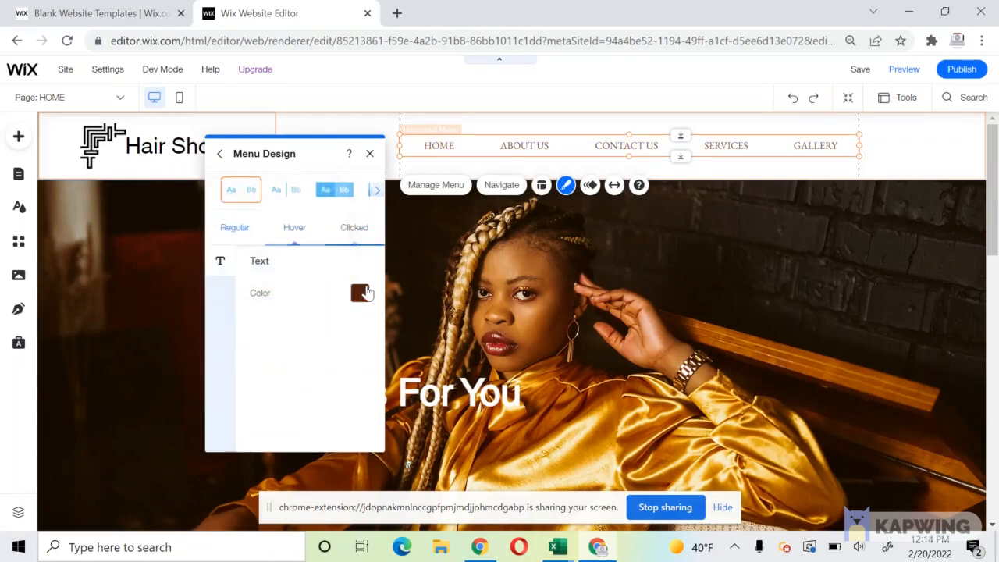
click(361, 293)
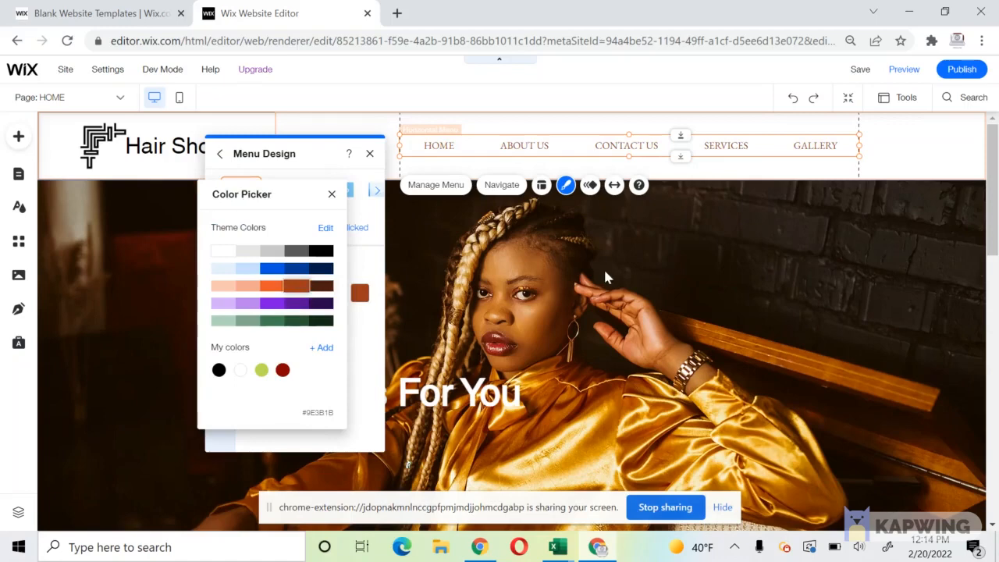
click(604, 275)
click(603, 269)
click(158, 150)
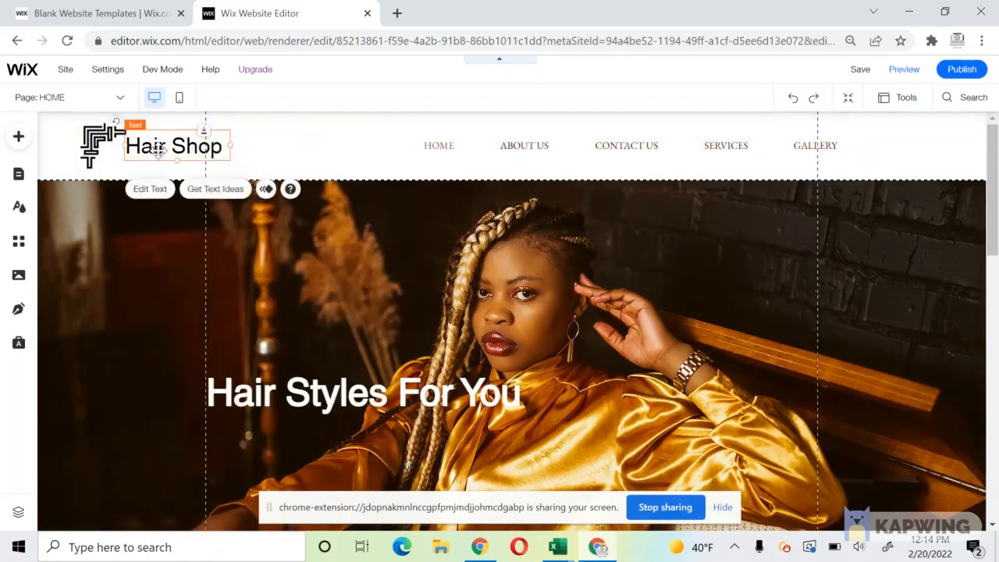
Switch the Hair Shop title font from Helvetica to Avenir, keeping 35px.
drag(158, 149, 159, 145)
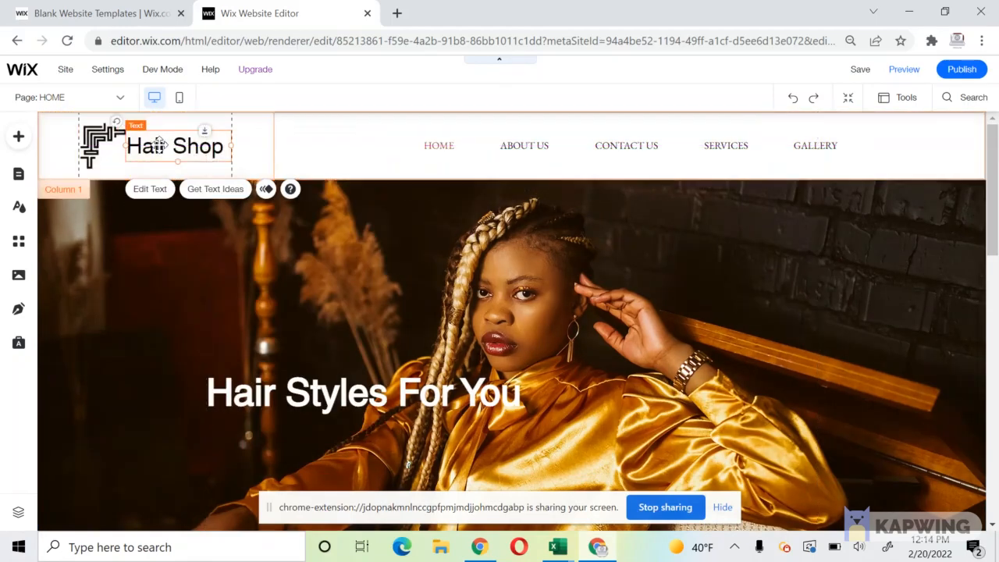
double_click(159, 144)
click(411, 255)
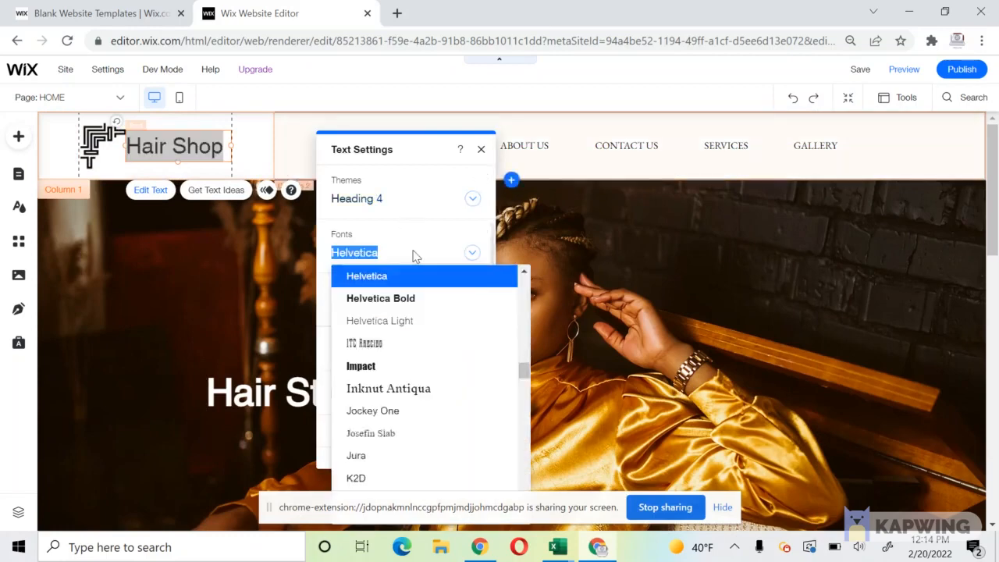
mouse_move(524, 372)
mouse_down()
mouse_move(522, 348)
mouse_move(525, 412)
mouse_move(520, 388)
mouse_up()
scroll(463, 364, up, 15)
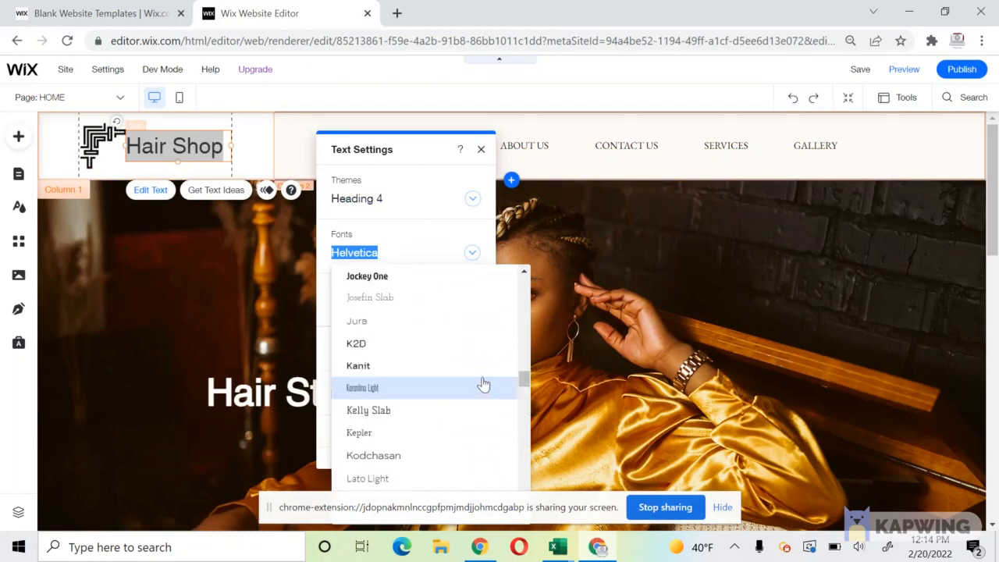
scroll(456, 358, up, 10)
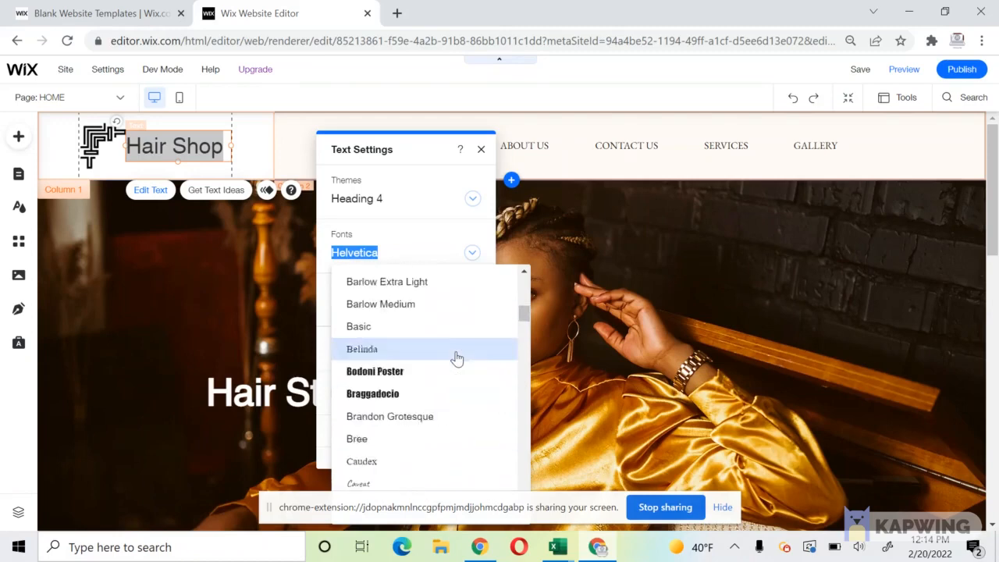
click(389, 292)
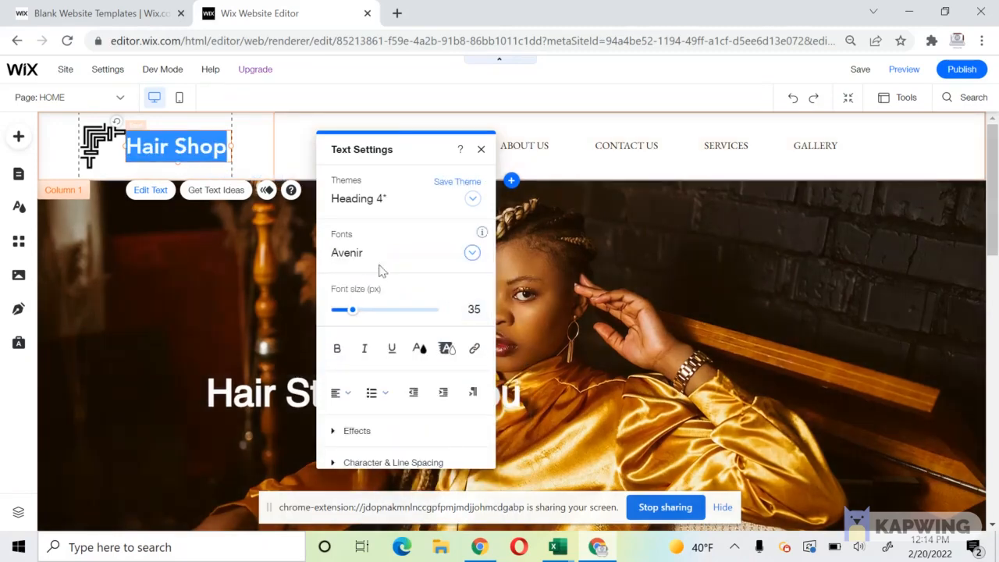
click(400, 262)
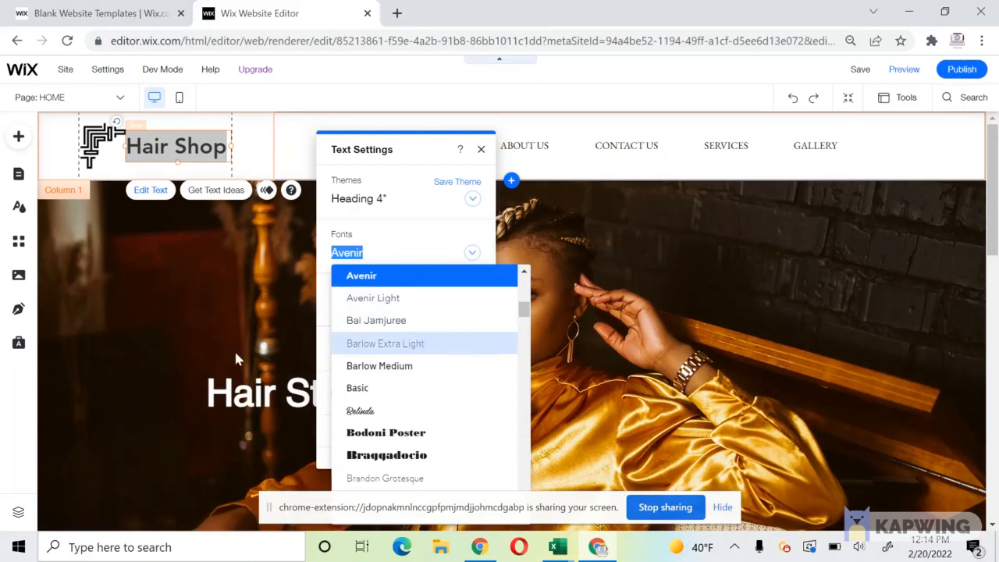
click(178, 313)
click(159, 264)
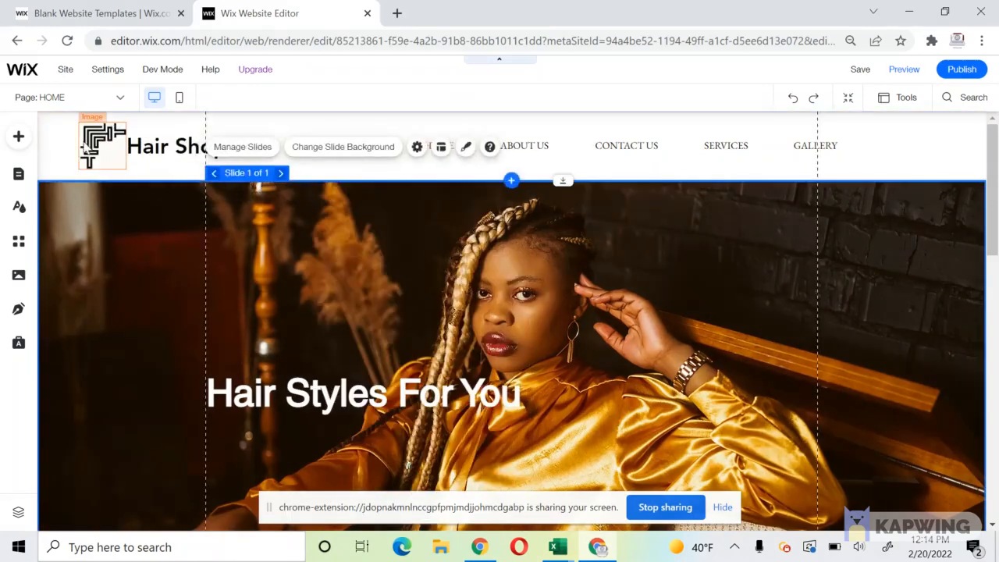
Give the maze logo image the Unicorn filter so it takes on a teal tint.
click(84, 149)
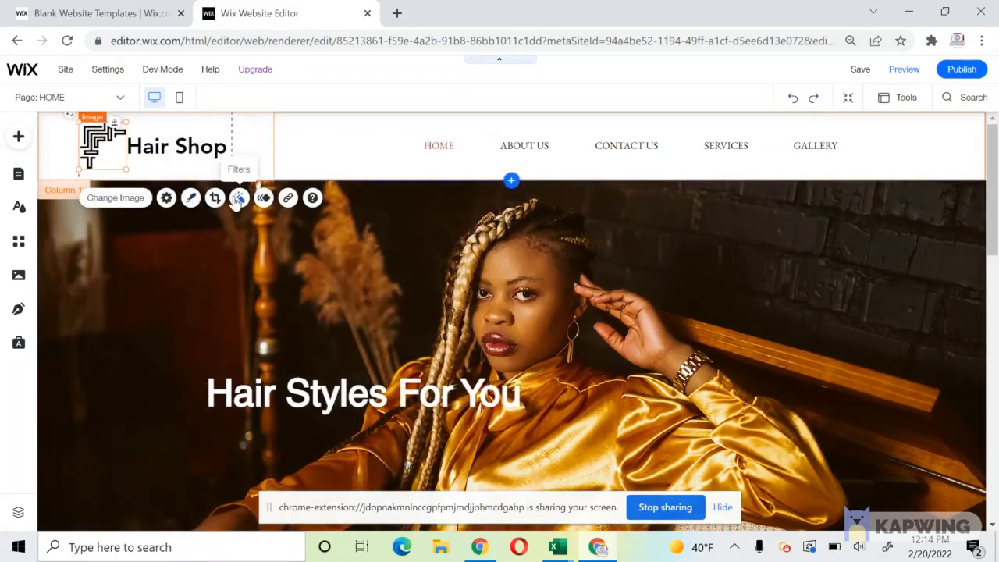
click(240, 198)
scroll(460, 343, down, 5)
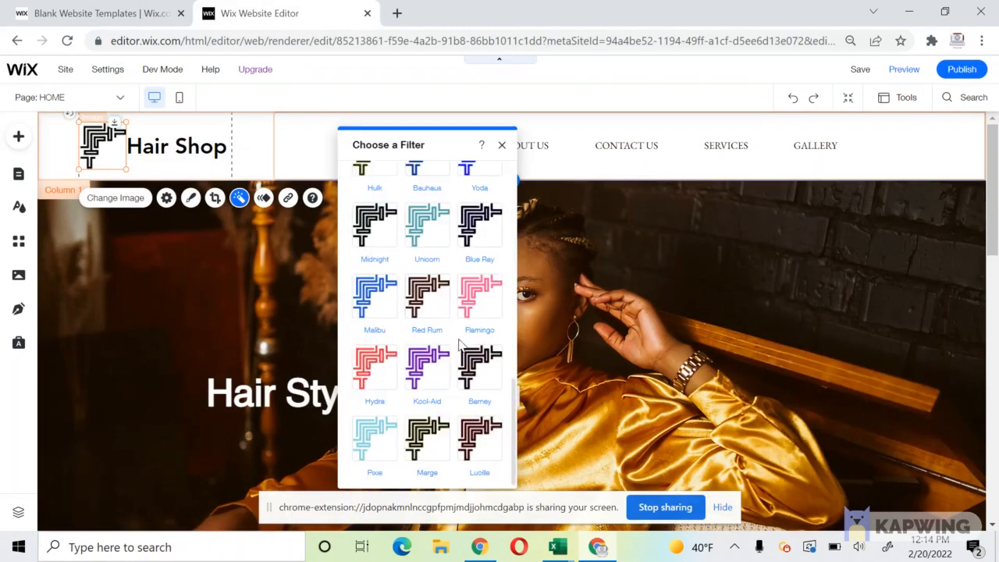
click(481, 304)
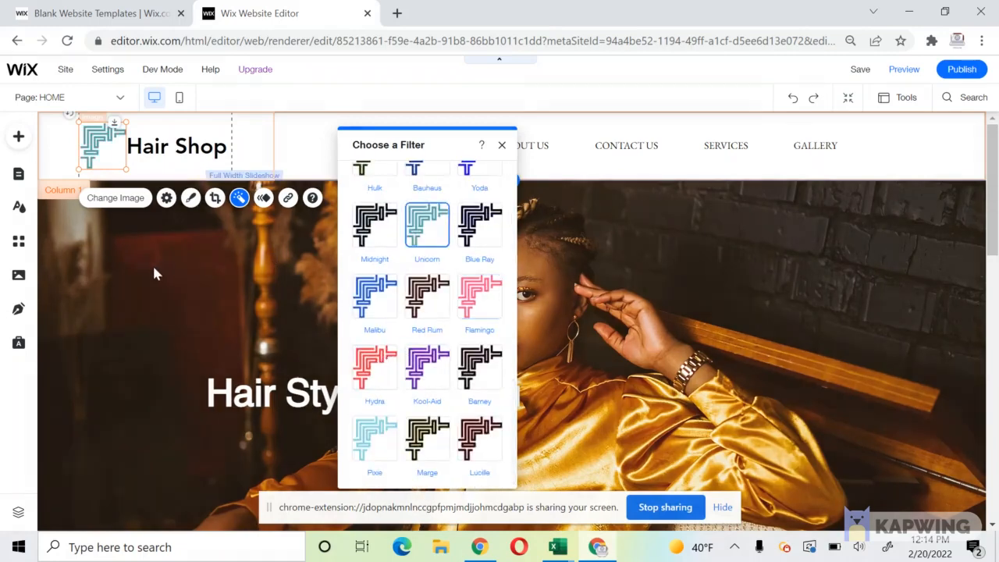
click(148, 274)
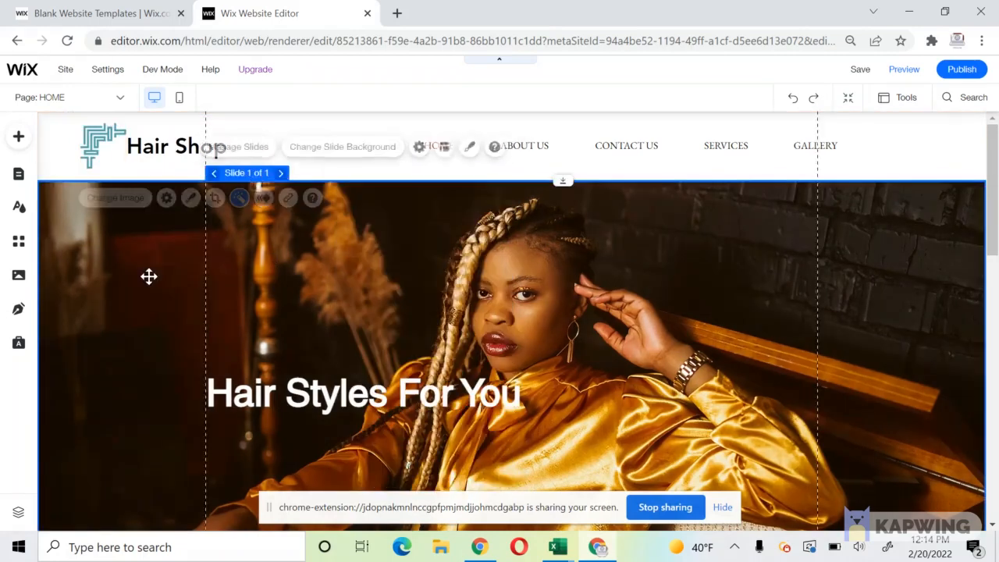
Change the Hair Shop title's font to Sacramento, keeping its 35px size.
click(162, 140)
click(162, 140)
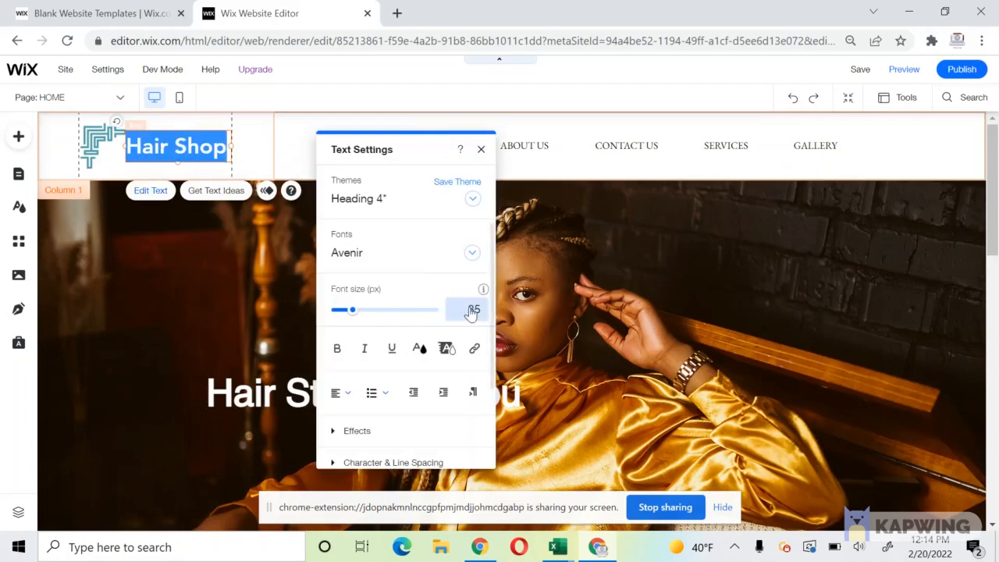
click(472, 252)
drag(527, 314, 512, 460)
click(418, 430)
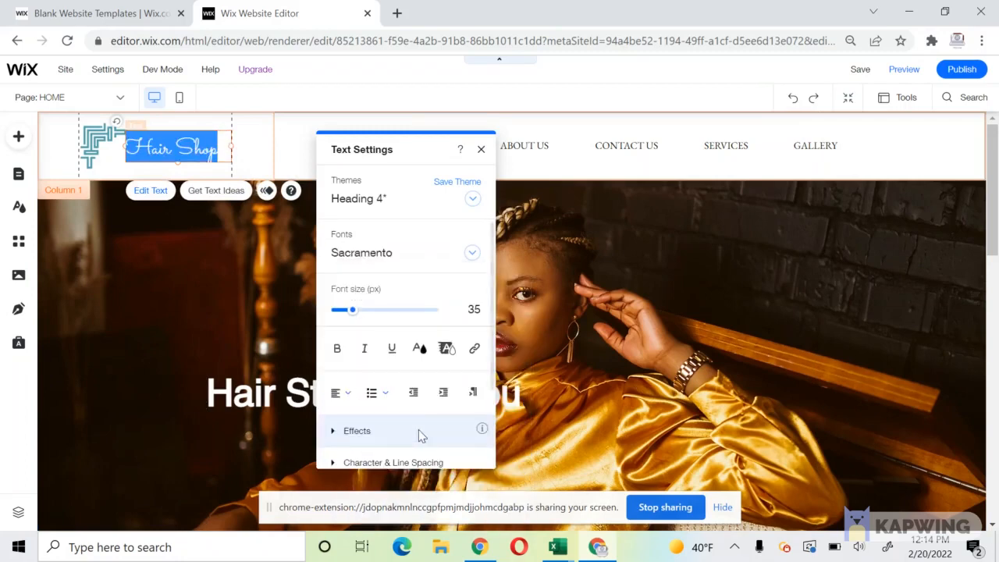
click(204, 306)
click(63, 150)
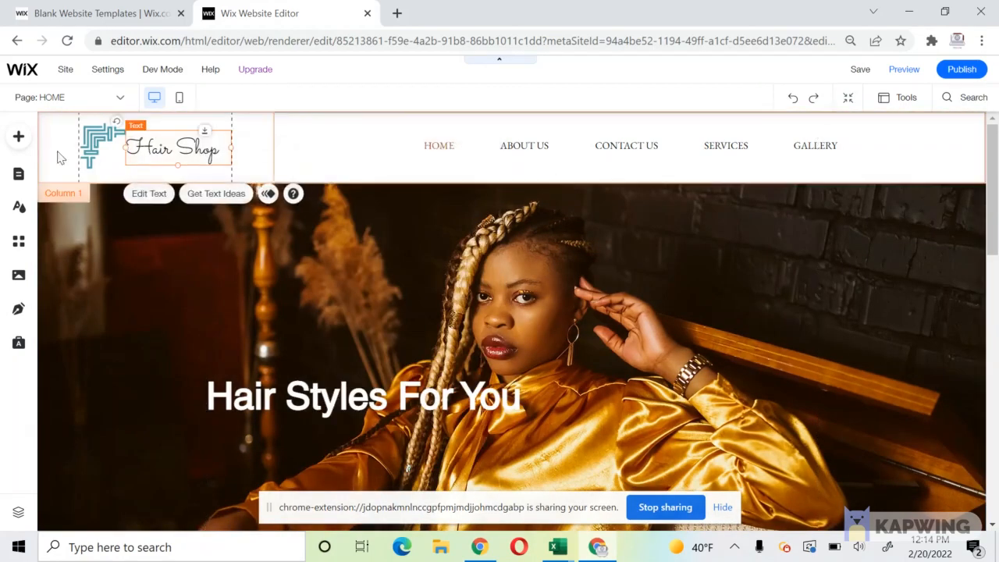
click(71, 144)
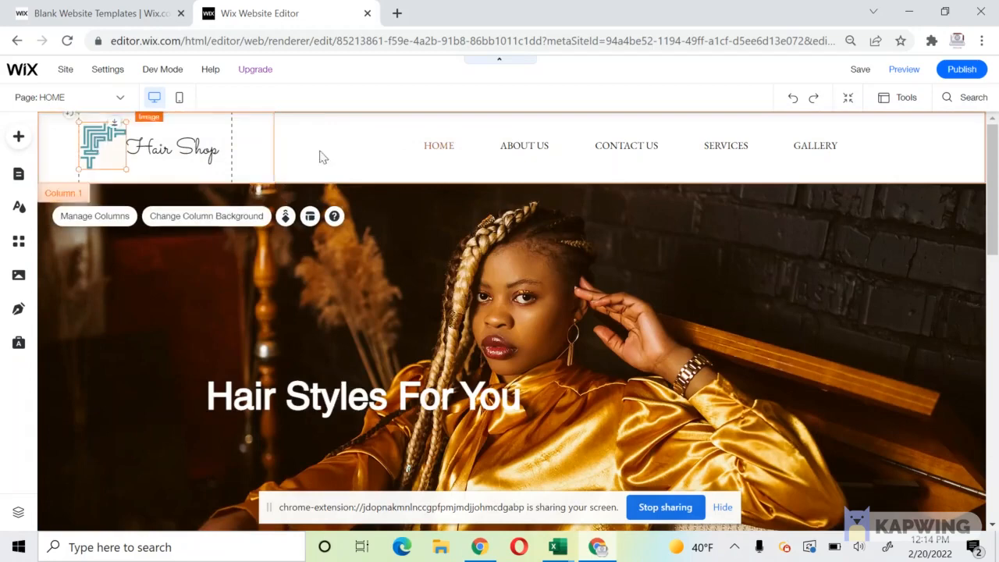
Raise the header's bottom edge and drag the hero slideshow up beneath it.
click(426, 178)
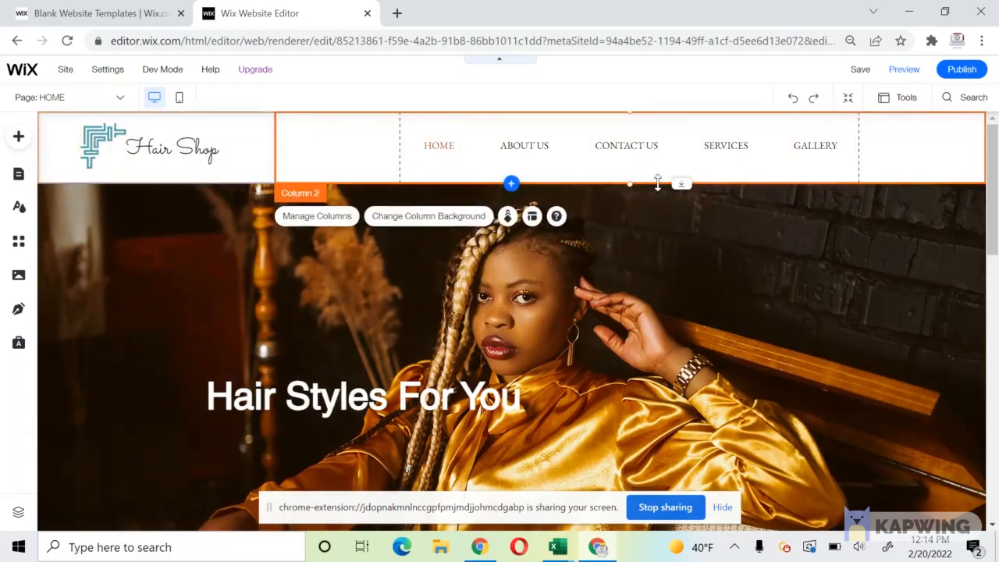
drag(658, 182, 660, 177)
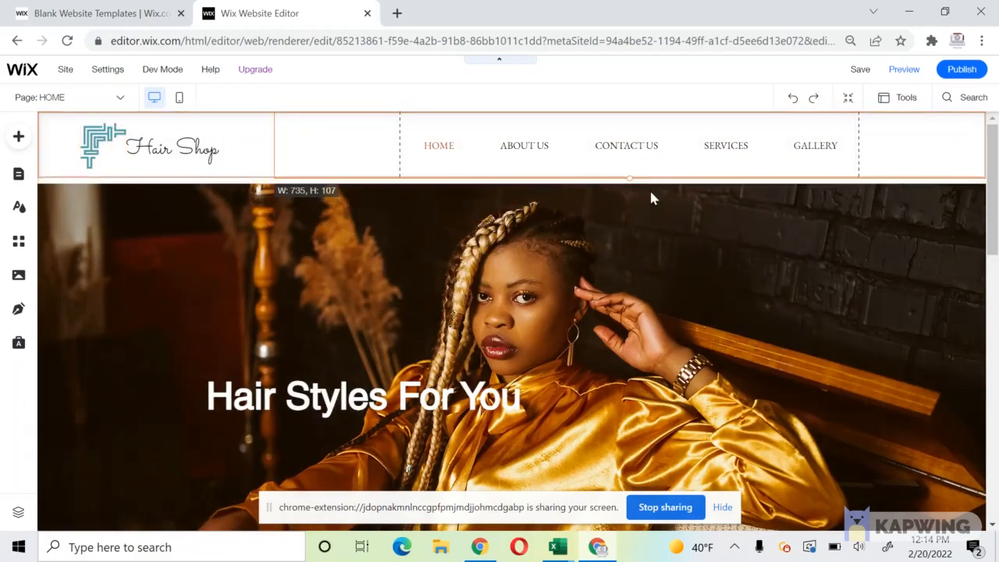
click(652, 197)
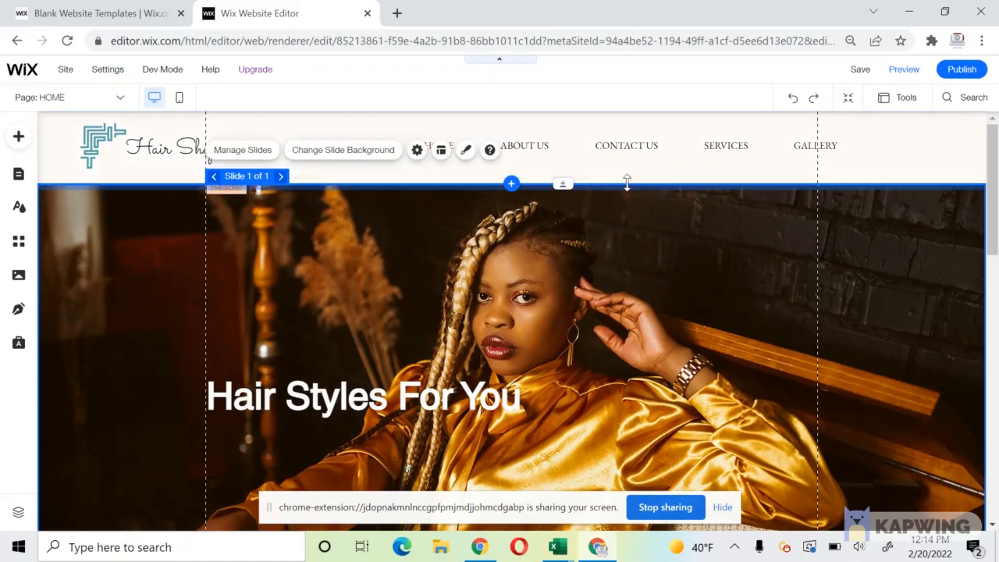
click(614, 181)
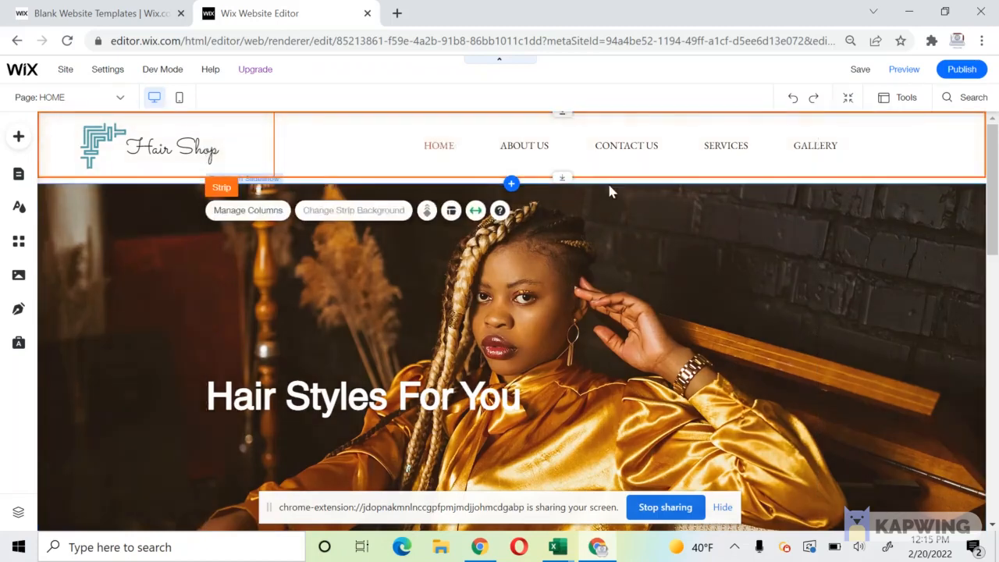
drag(610, 188, 567, 179)
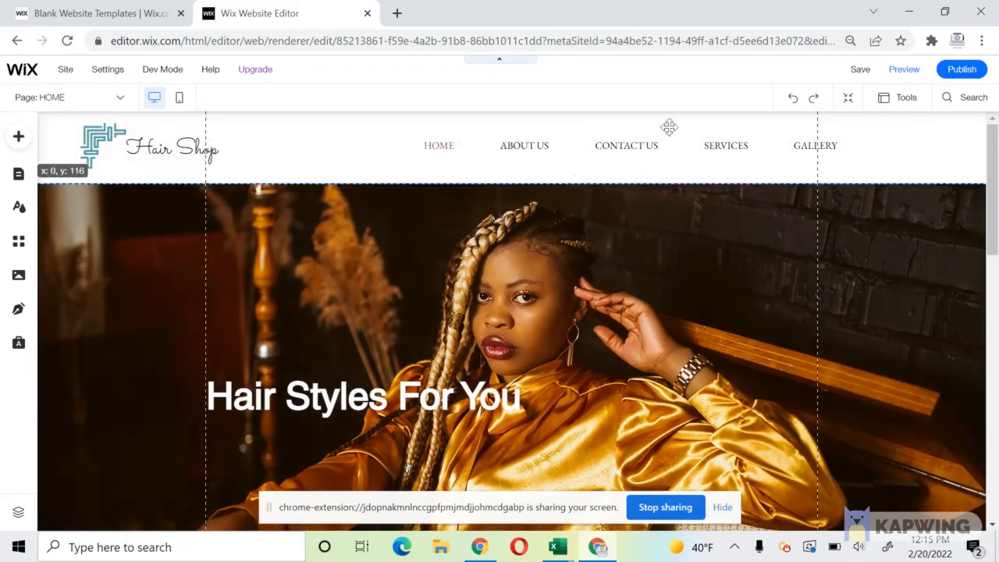
drag(669, 126, 679, 121)
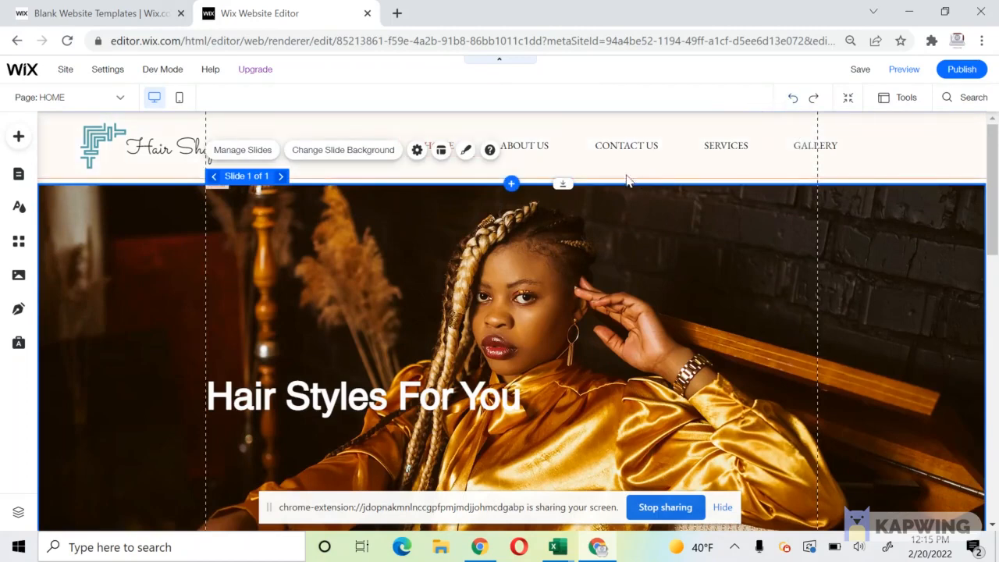
Readjust the slideshow and shorten the header further so the slideshow starts right below it.
click(574, 171)
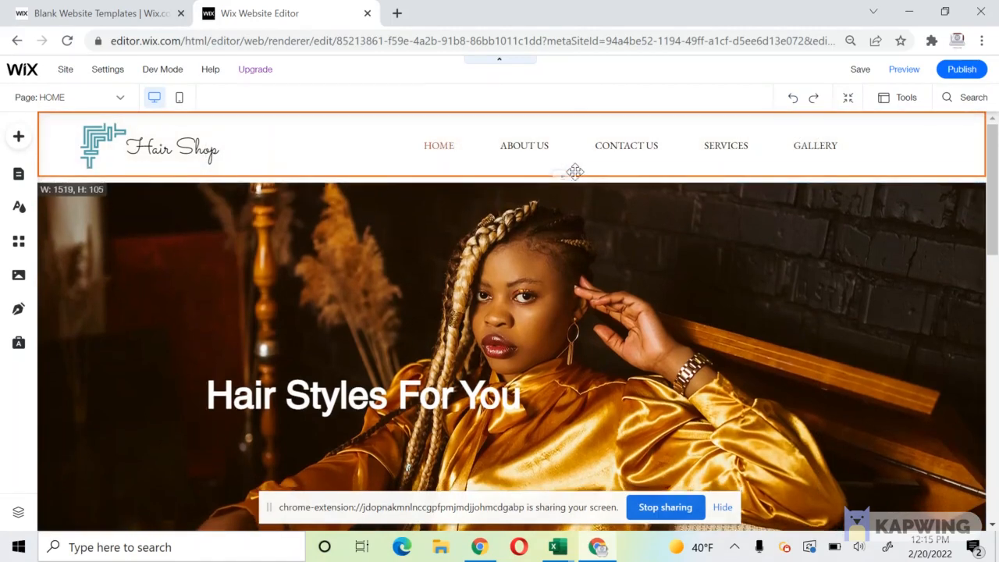
click(583, 187)
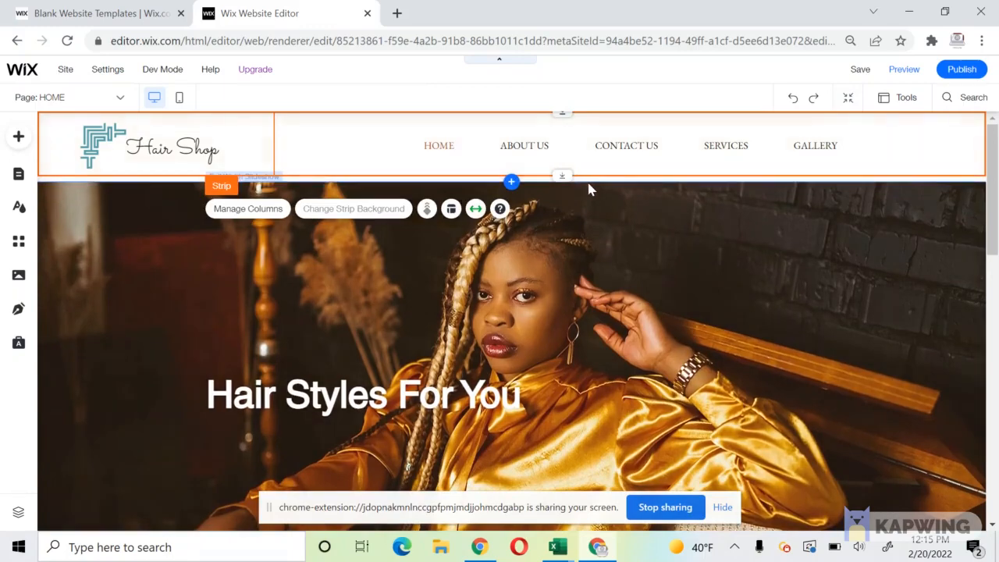
click(589, 189)
drag(586, 199, 586, 205)
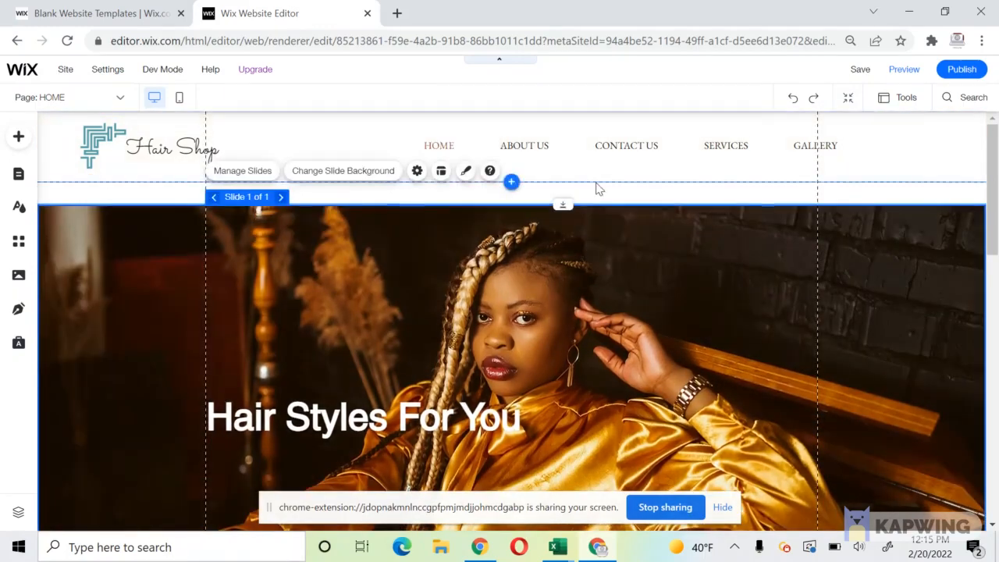
click(596, 187)
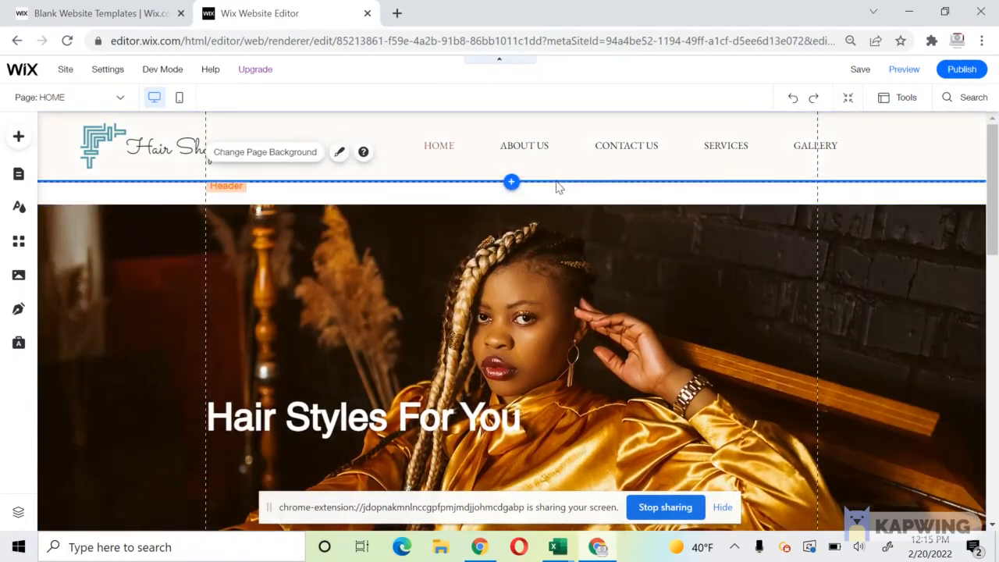
click(575, 179)
mouse_move(575, 179)
mouse_down()
mouse_move(564, 170)
mouse_move(575, 167)
mouse_up()
click(554, 204)
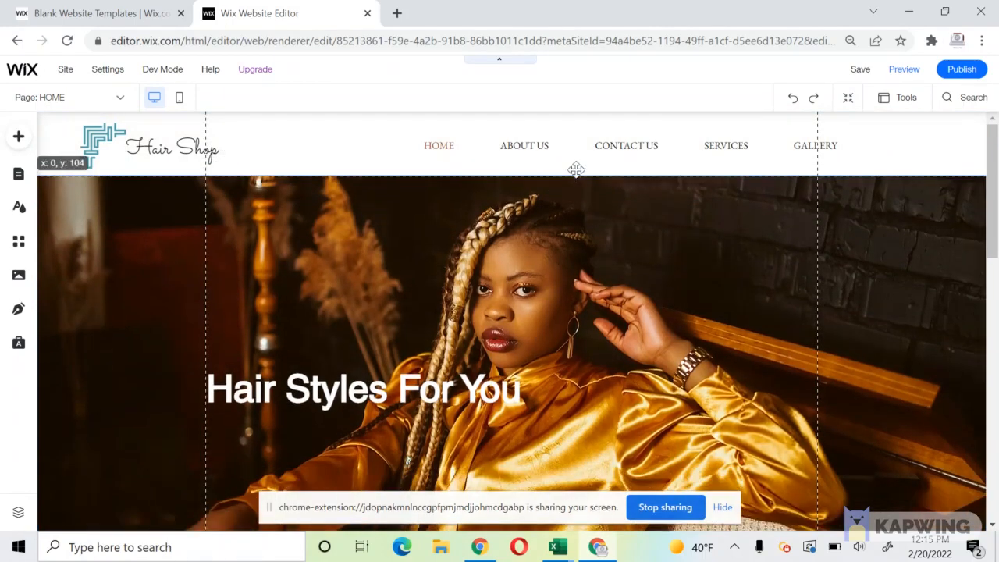
Reposition the Hair Shop text and delete the maze logo image.
click(156, 147)
drag(156, 146, 145, 141)
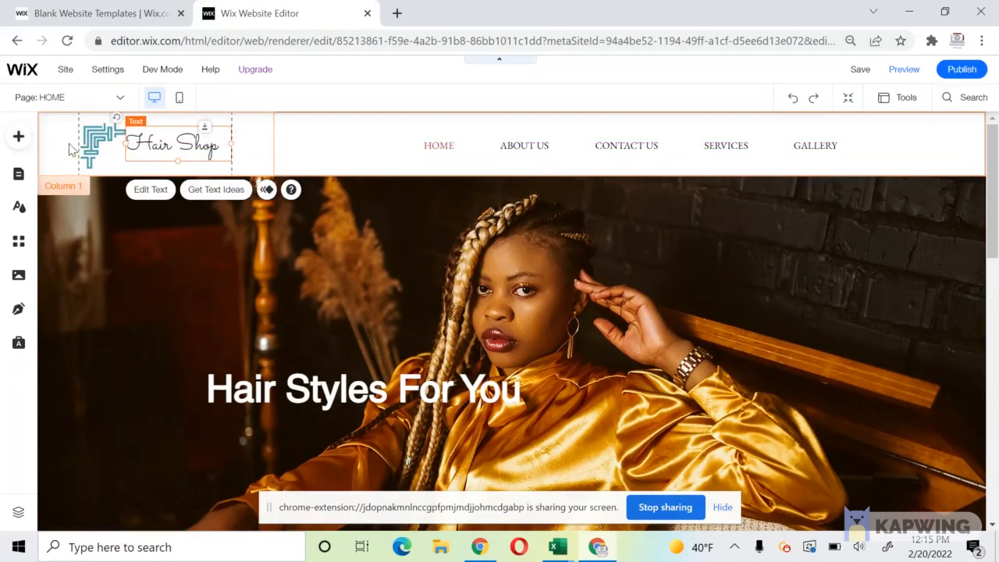
click(97, 147)
key(Delete)
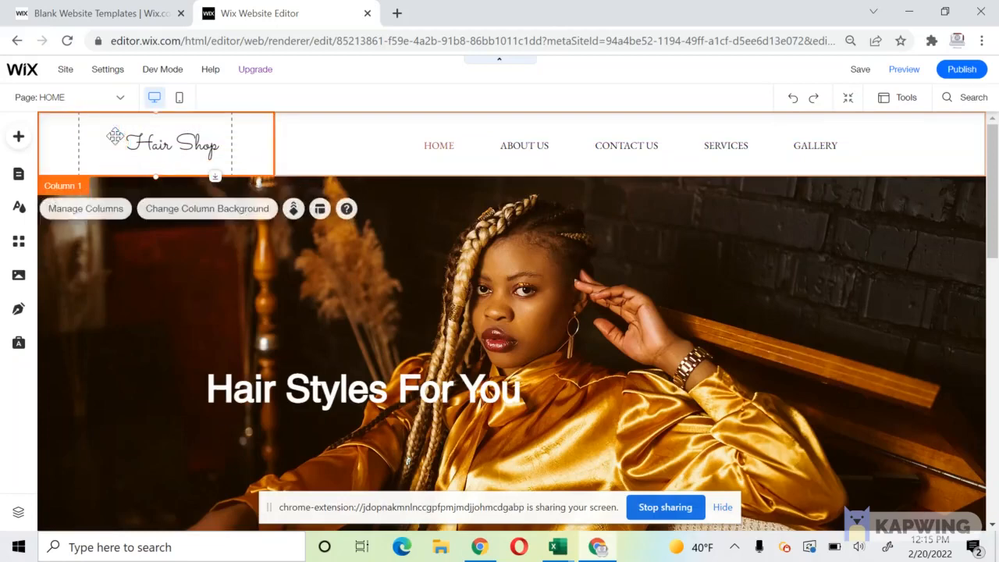
Widen the Hair Shop text box leftward and center-align its text.
click(134, 144)
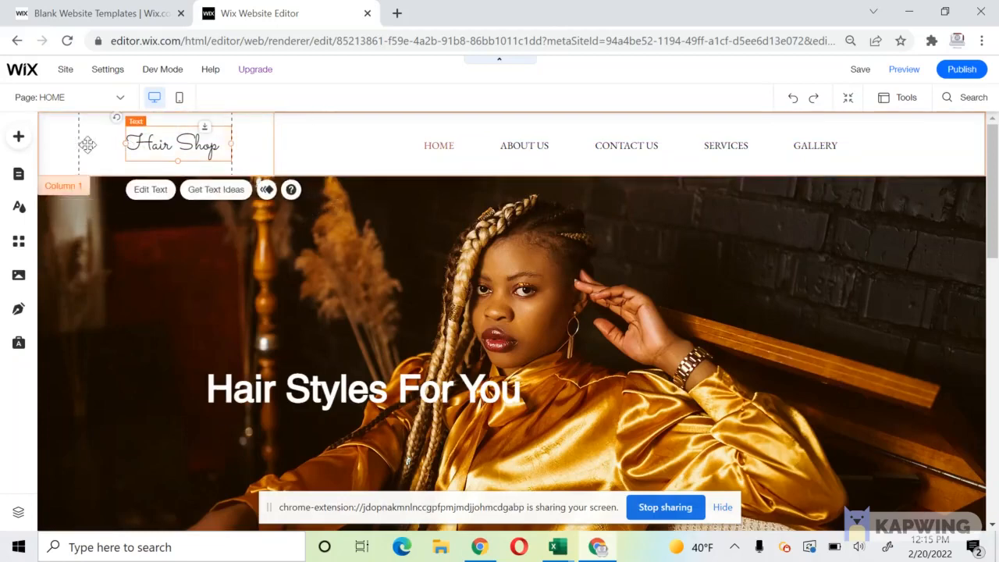
drag(86, 144, 77, 144)
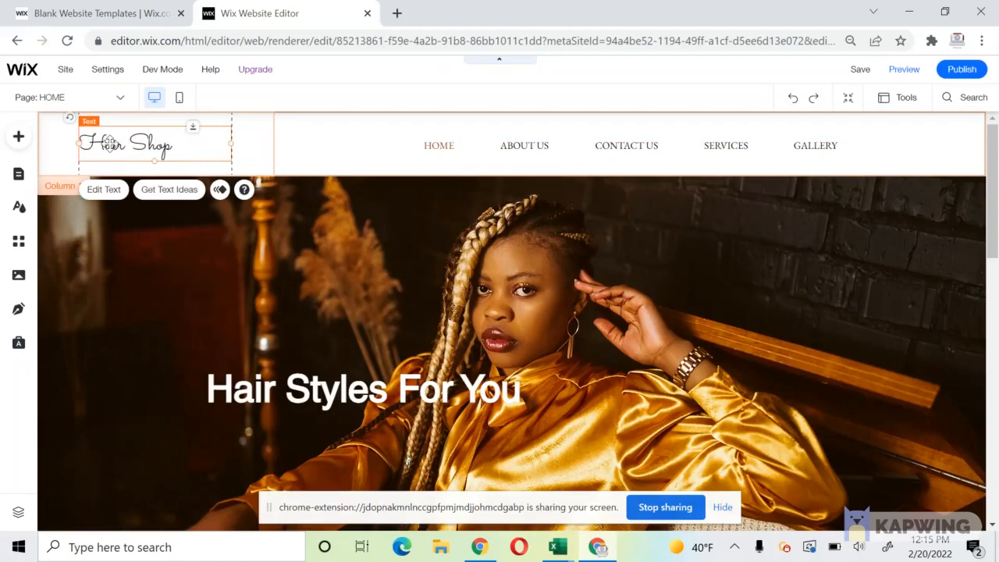
double_click(111, 145)
click(290, 390)
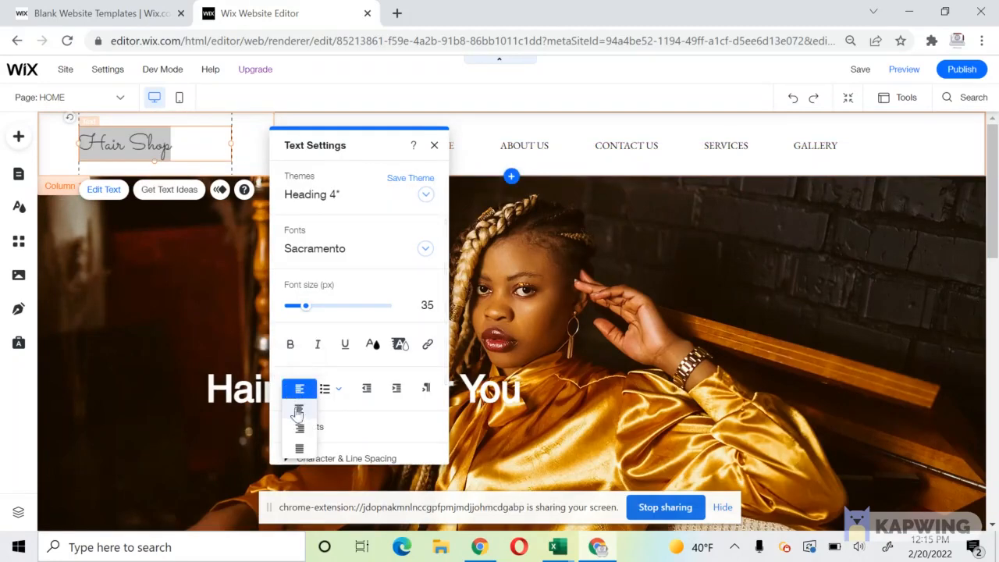
click(297, 421)
click(129, 252)
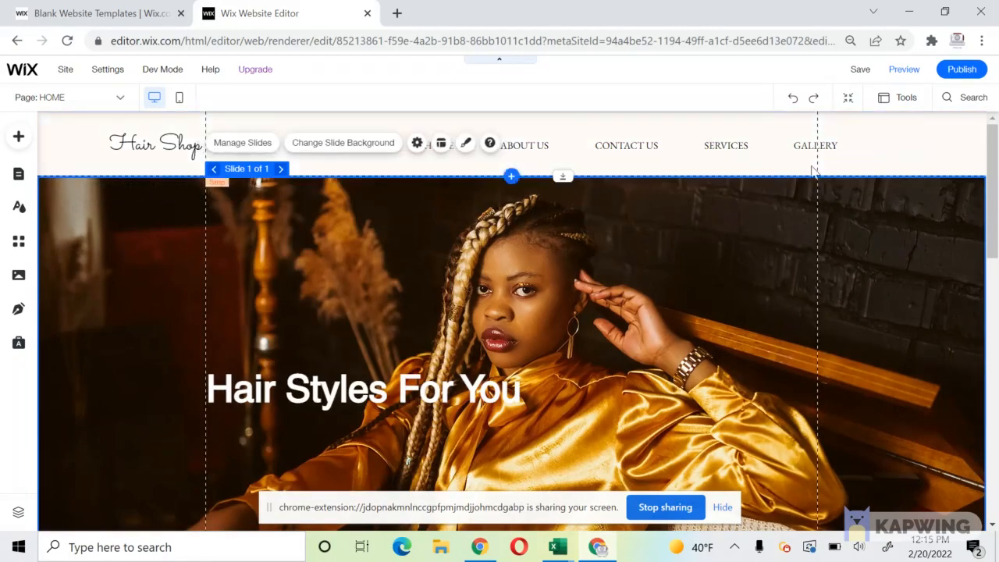
Set the Hair Styles For You heading in the Sacramento font, keeping 60px.
double_click(338, 390)
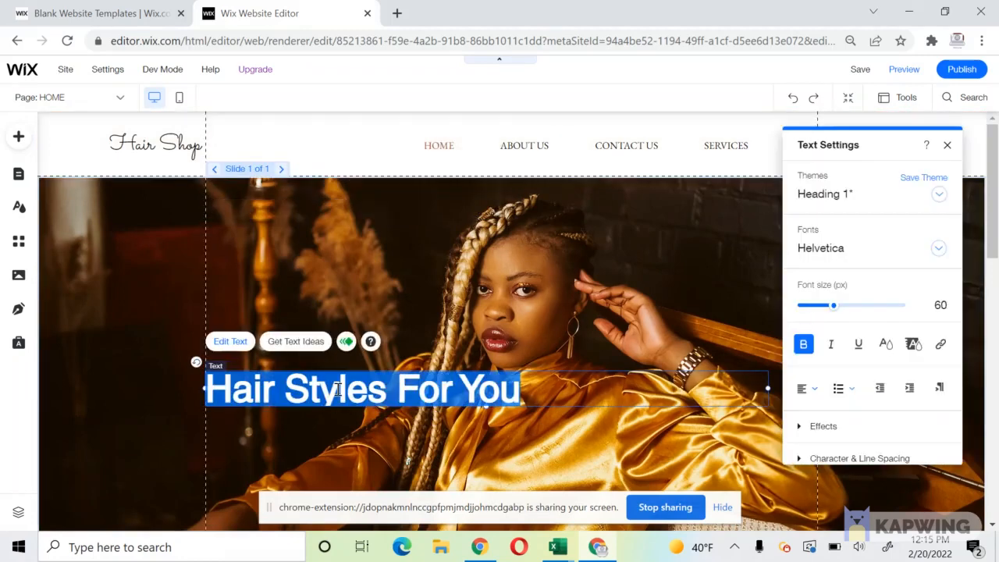
click(909, 247)
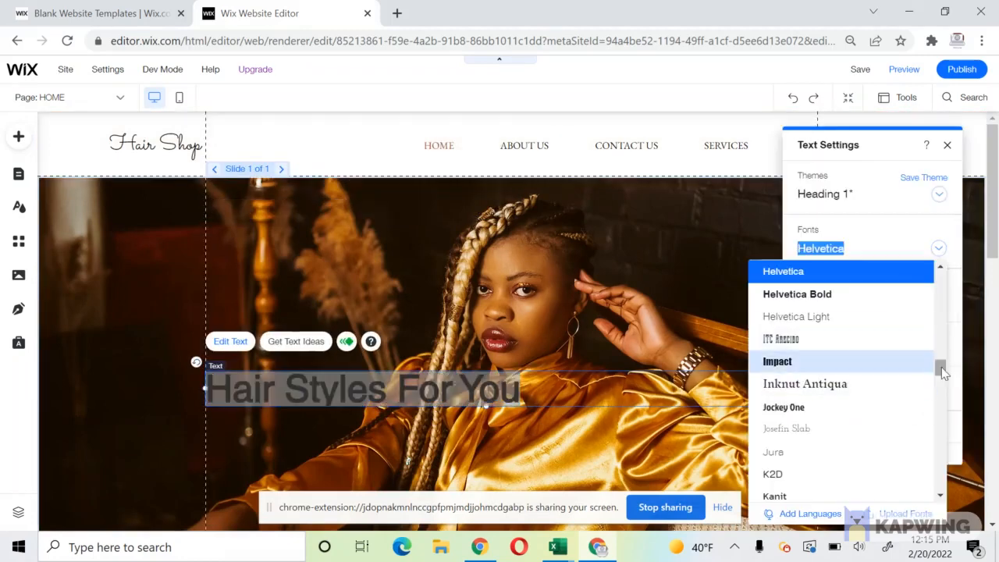
drag(937, 359, 939, 455)
click(847, 390)
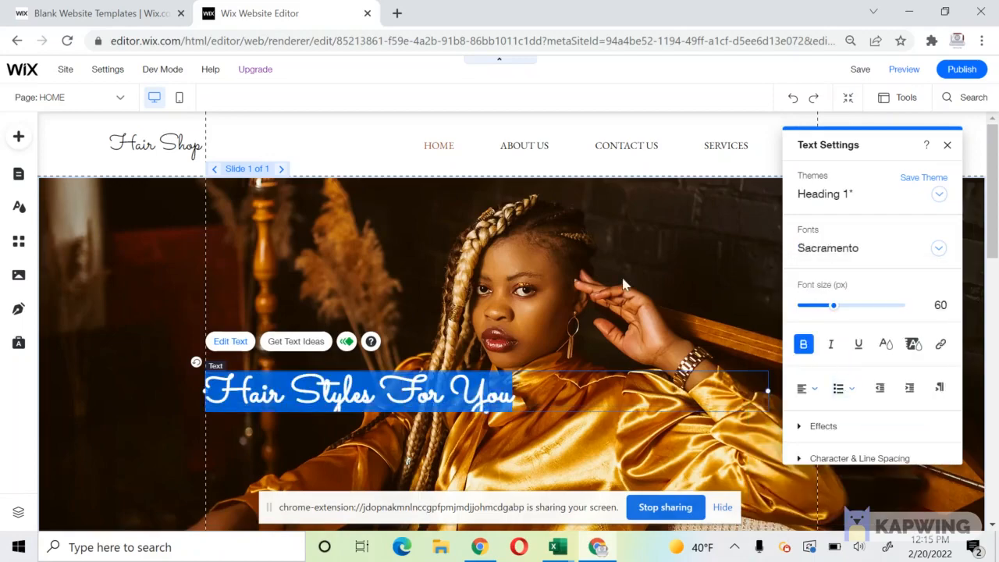
click(177, 246)
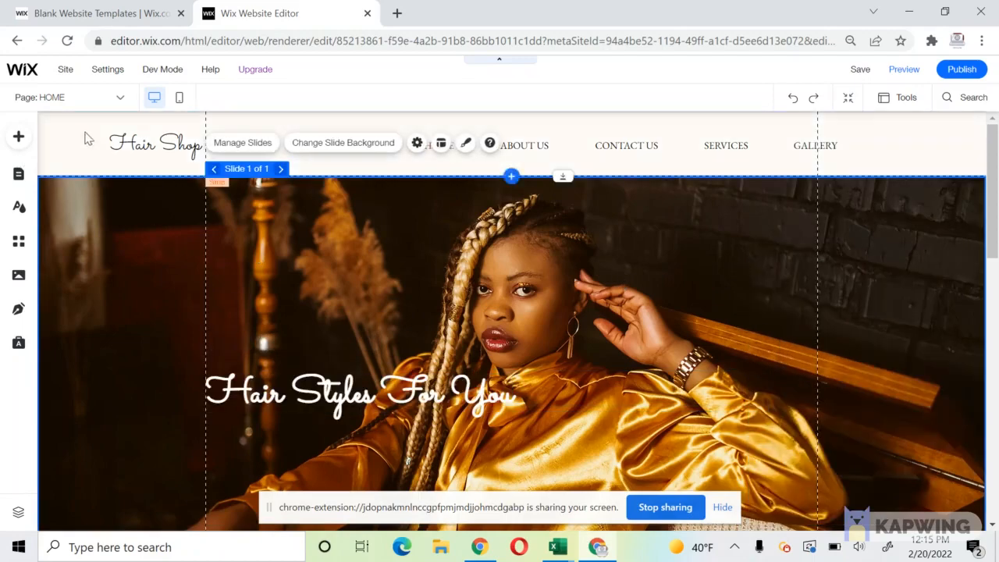
click(154, 143)
click(103, 188)
Change the dark strip below the slideshow to a solid white background.
click(141, 283)
scroll(924, 155, down, 5)
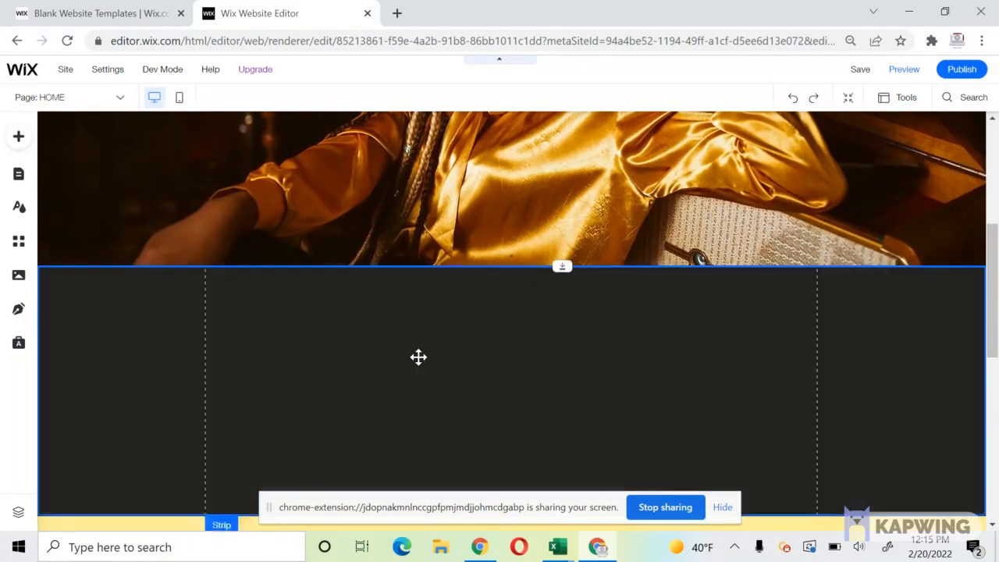
click(418, 356)
scroll(418, 356, up, 5)
click(387, 260)
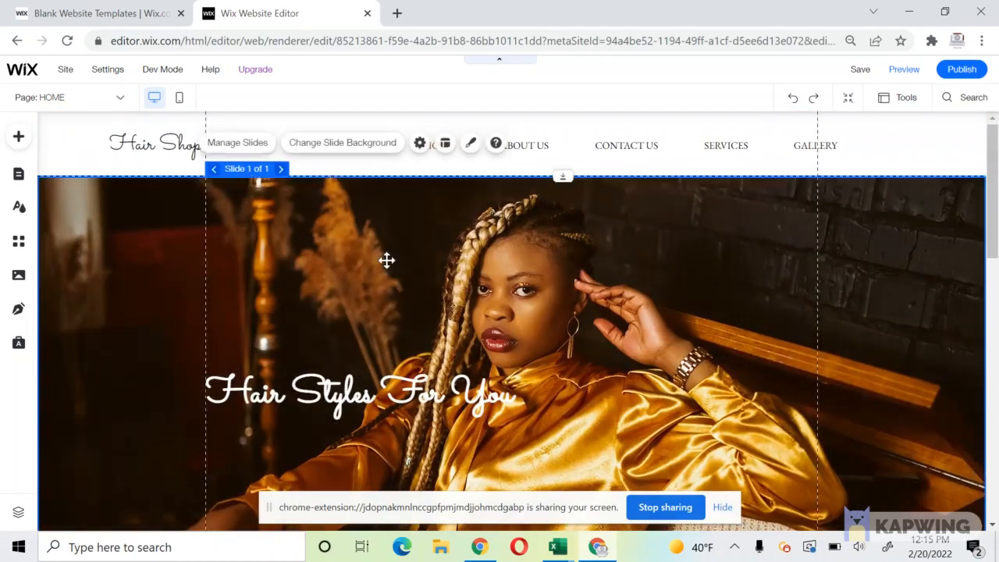
scroll(285, 285, down, 5)
click(283, 281)
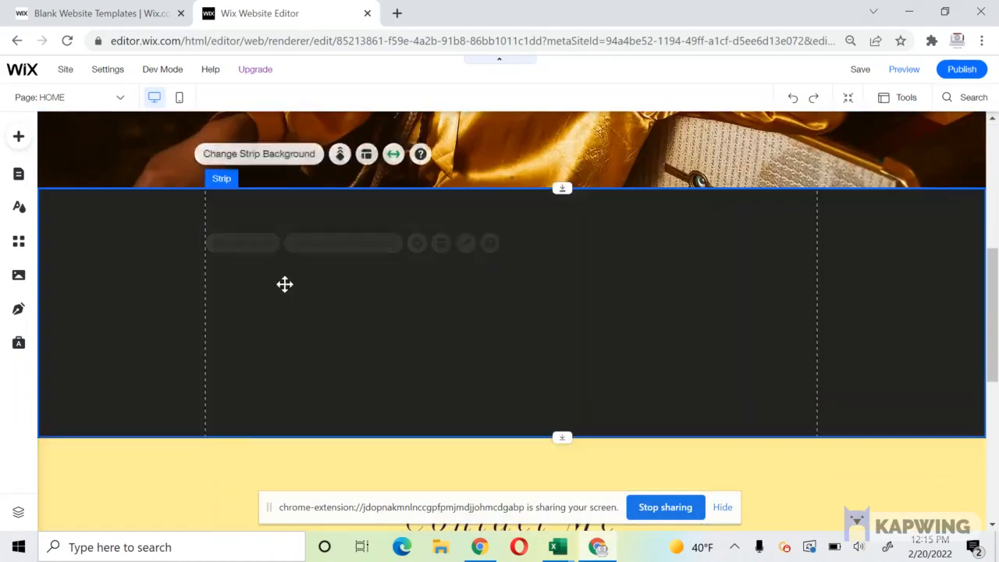
click(265, 155)
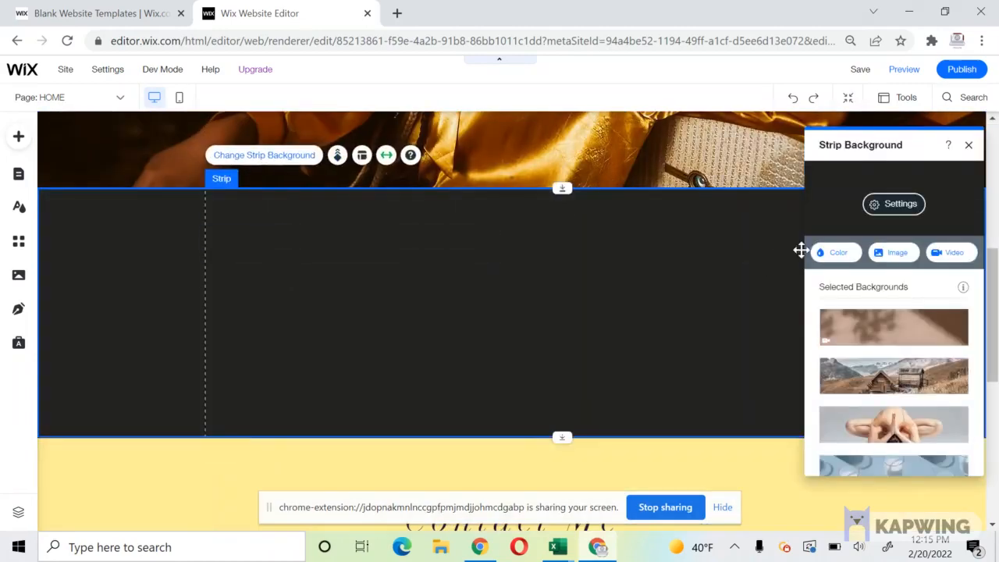
click(833, 257)
click(856, 355)
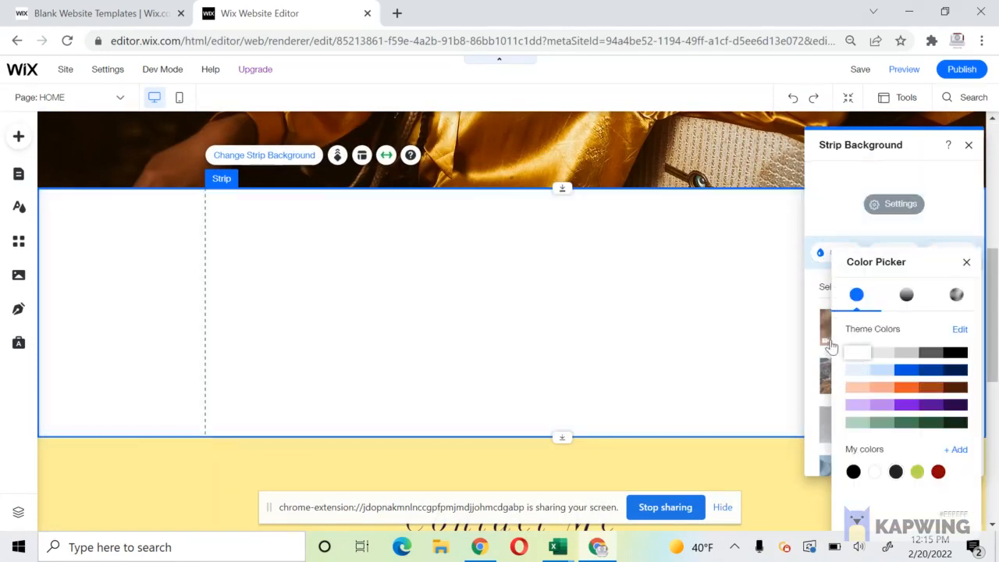
click(490, 167)
click(486, 274)
click(494, 272)
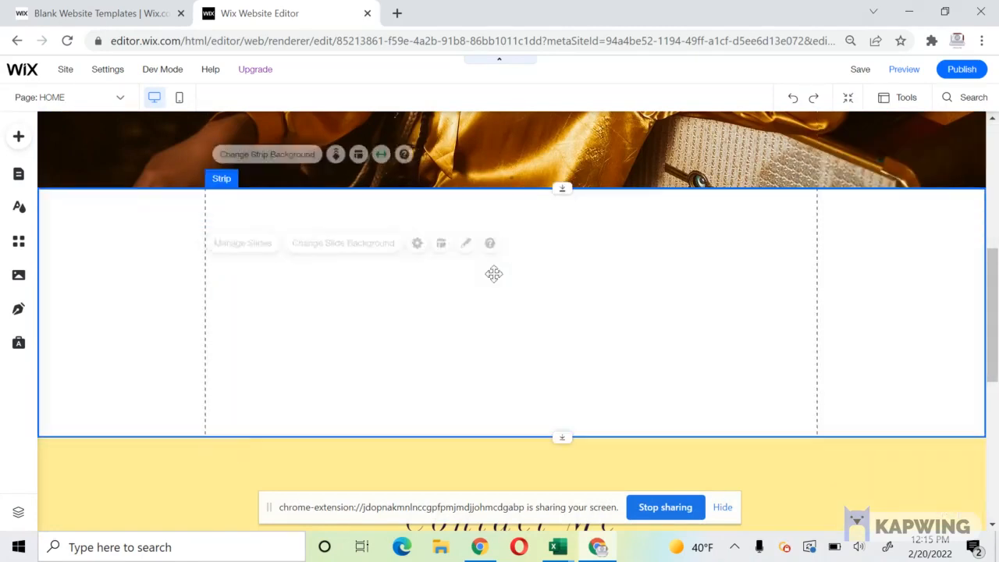
Nudge the yellow Contact Me strip down, leaving an empty white strip under the hero.
scroll(470, 234, up, 5)
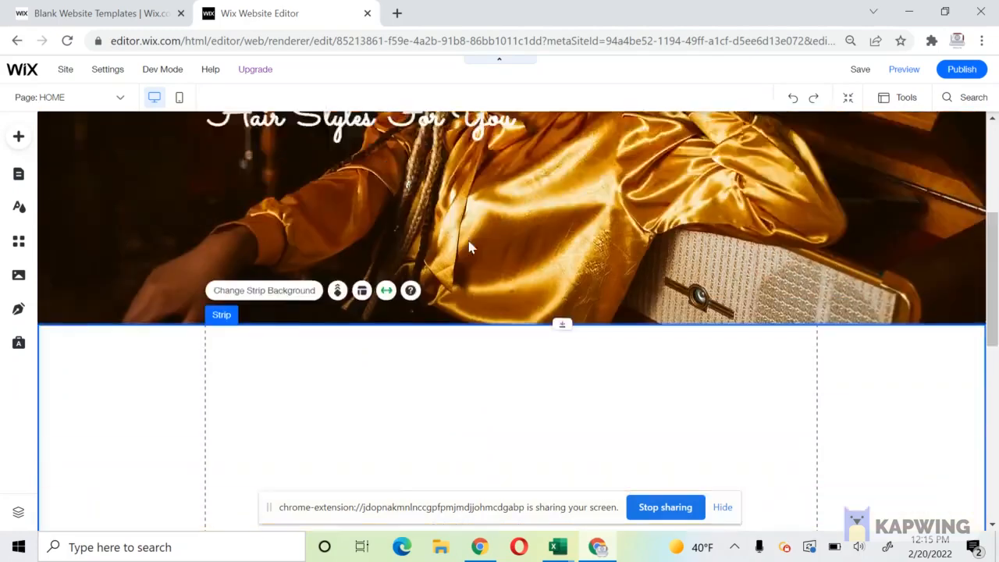
scroll(591, 198, up, 2)
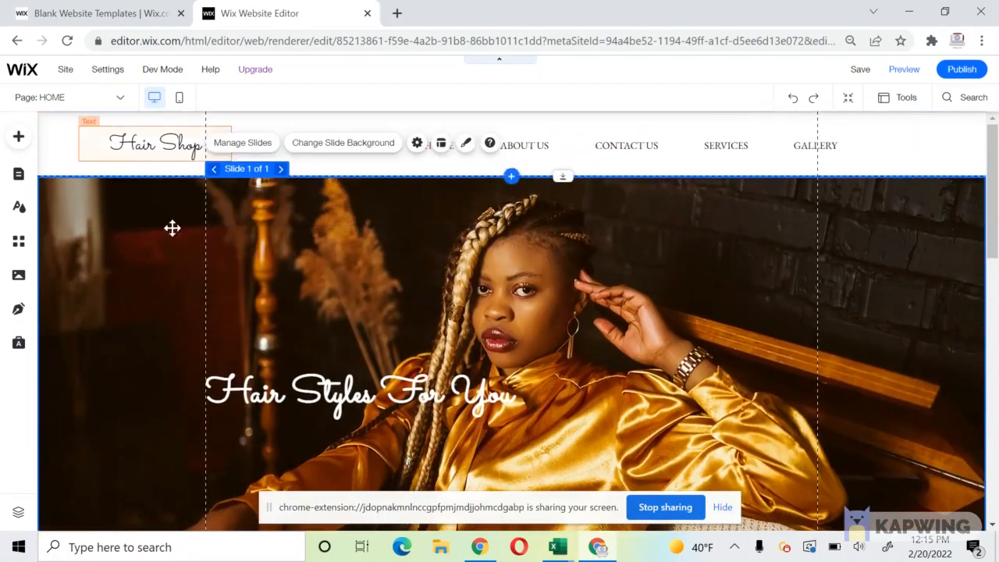
scroll(273, 359, down, 5)
click(292, 351)
scroll(174, 297, down, 3)
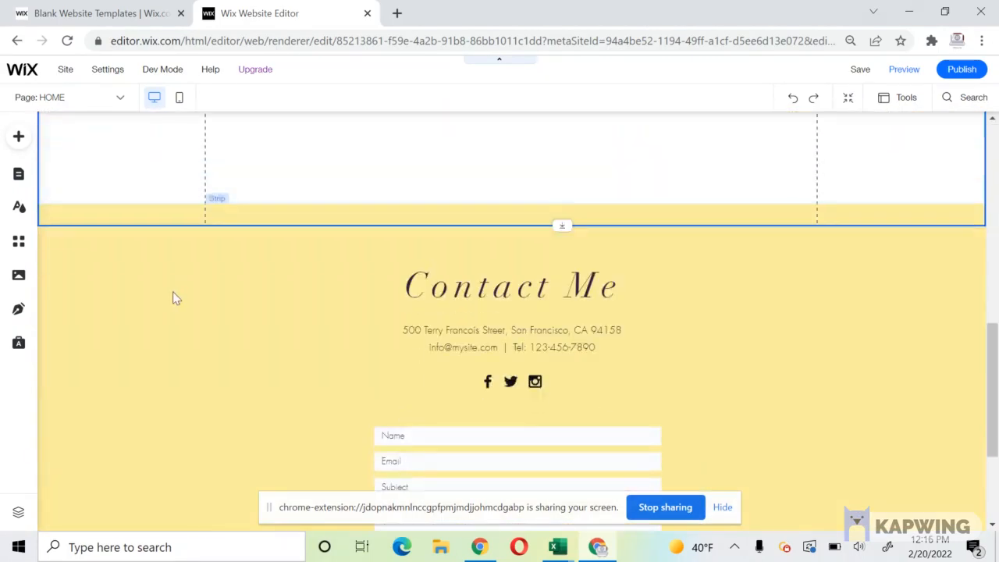
click(119, 264)
drag(119, 265, 109, 287)
scroll(109, 285, up, 10)
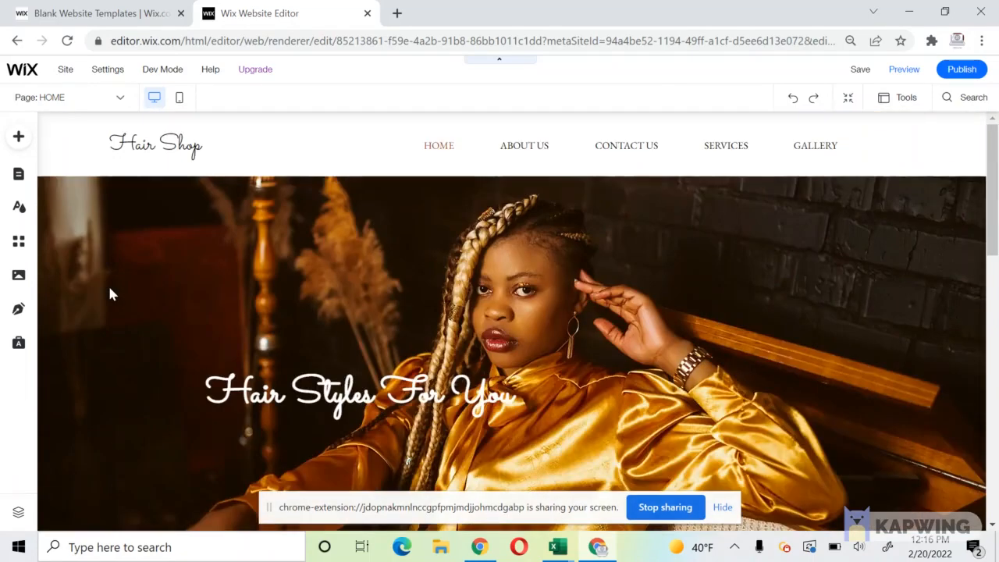
scroll(115, 281, down, 2)
scroll(421, 153, up, 2)
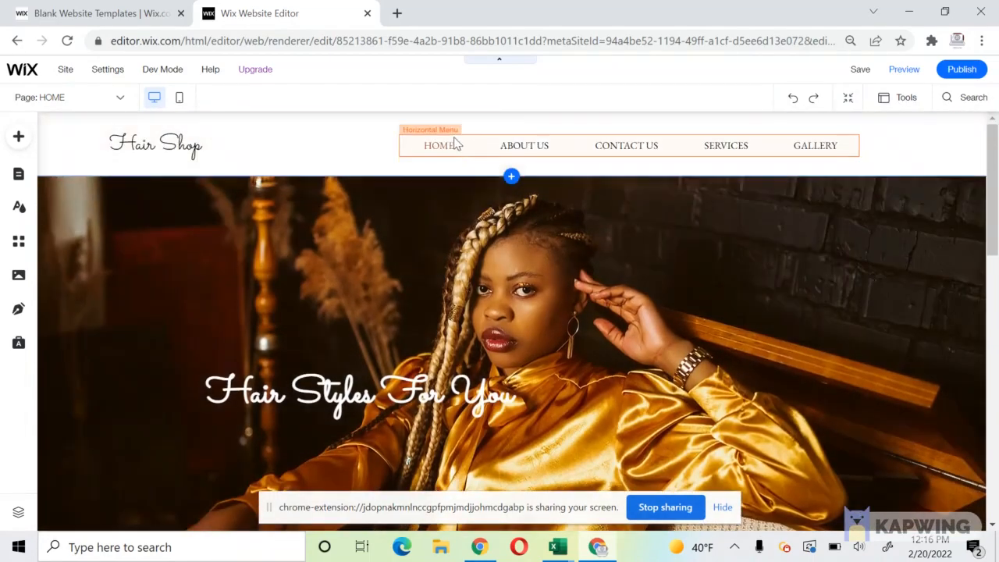
scroll(445, 195, down, 8)
click(432, 249)
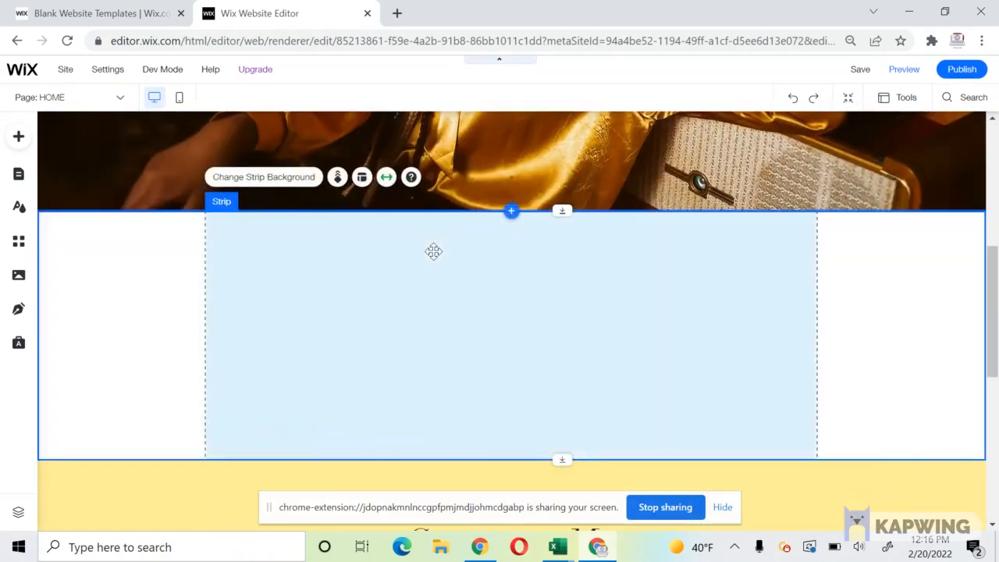
Add a Heading 1 widened across the strip, plus a paragraph text box.
click(17, 139)
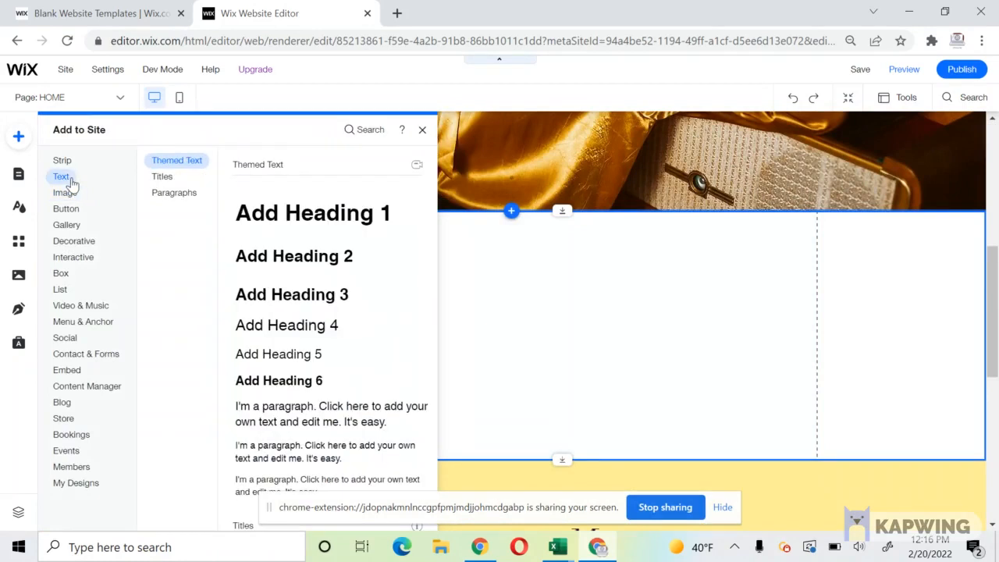
click(289, 213)
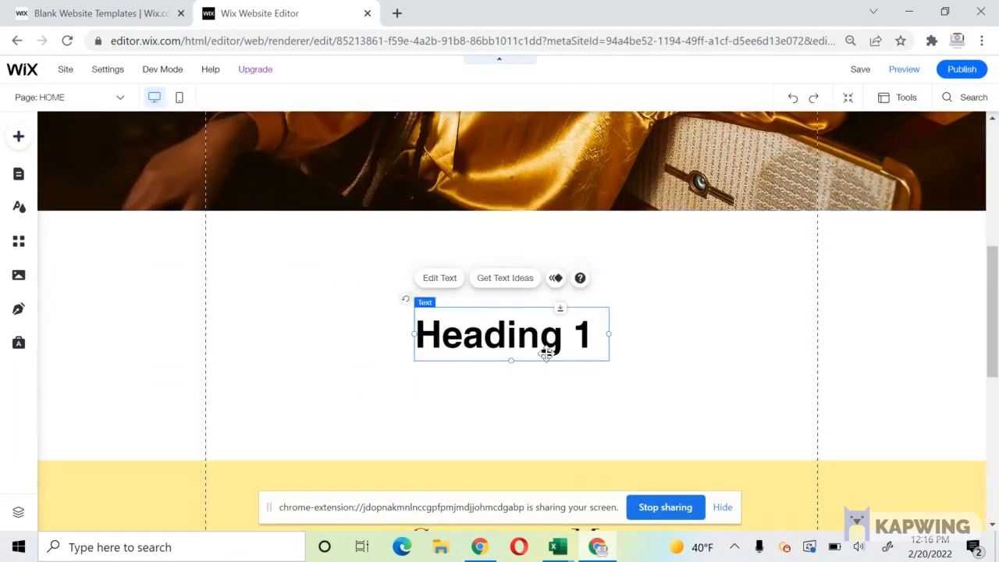
drag(546, 350, 320, 270)
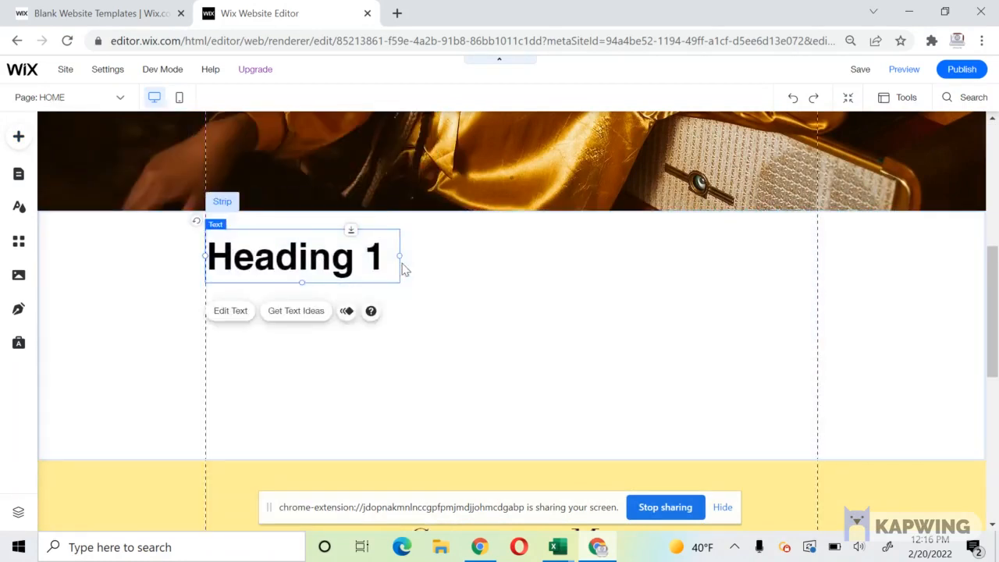
drag(399, 259, 818, 252)
click(19, 136)
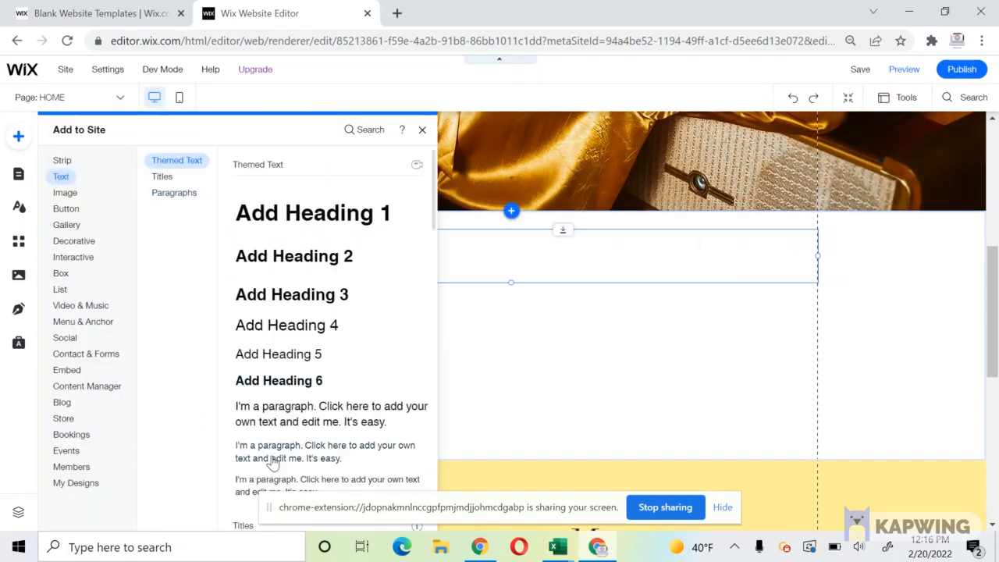
click(272, 462)
Center the heading and set it to 36 px EB Garamond.
double_click(372, 266)
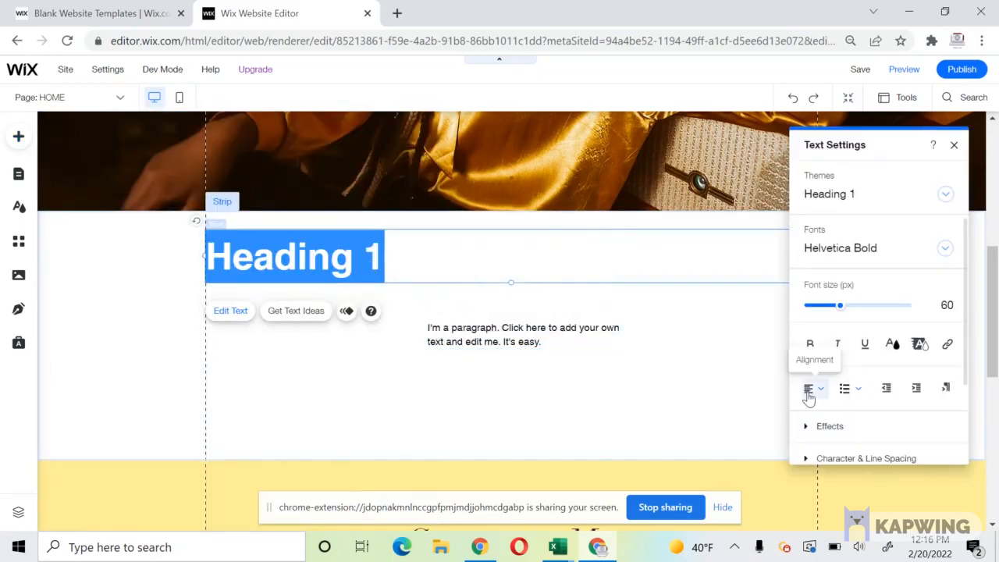
click(808, 394)
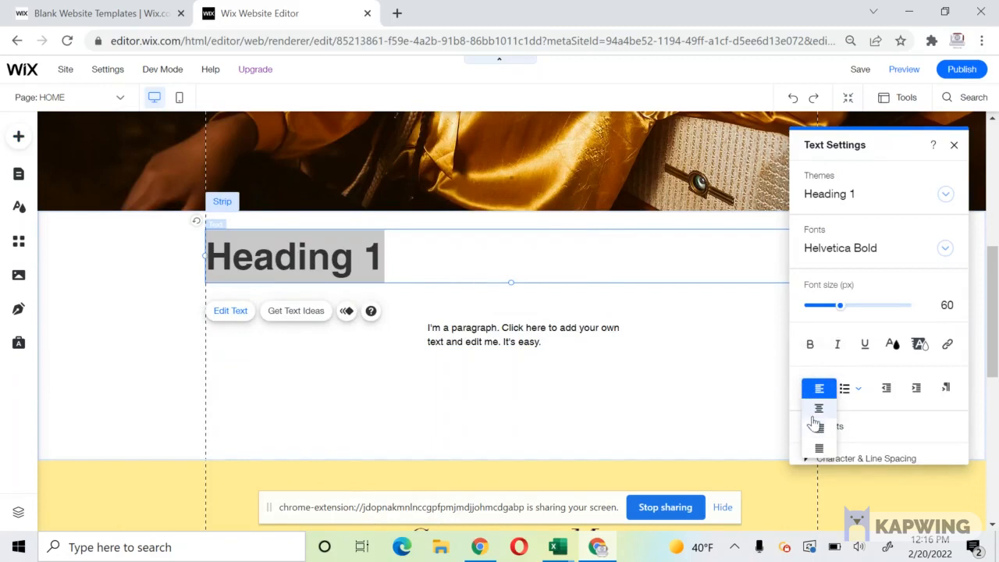
click(819, 408)
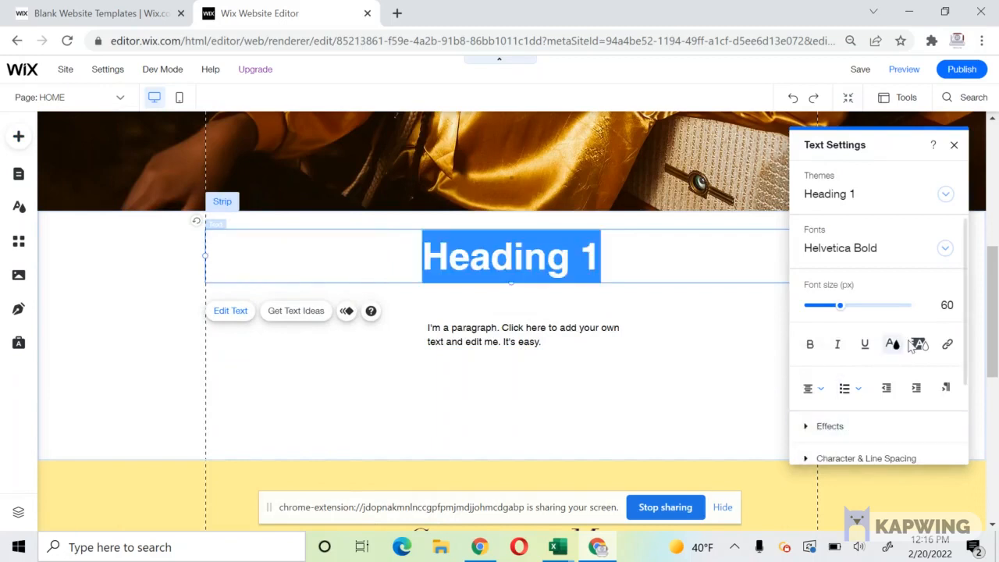
click(946, 301)
text(3)
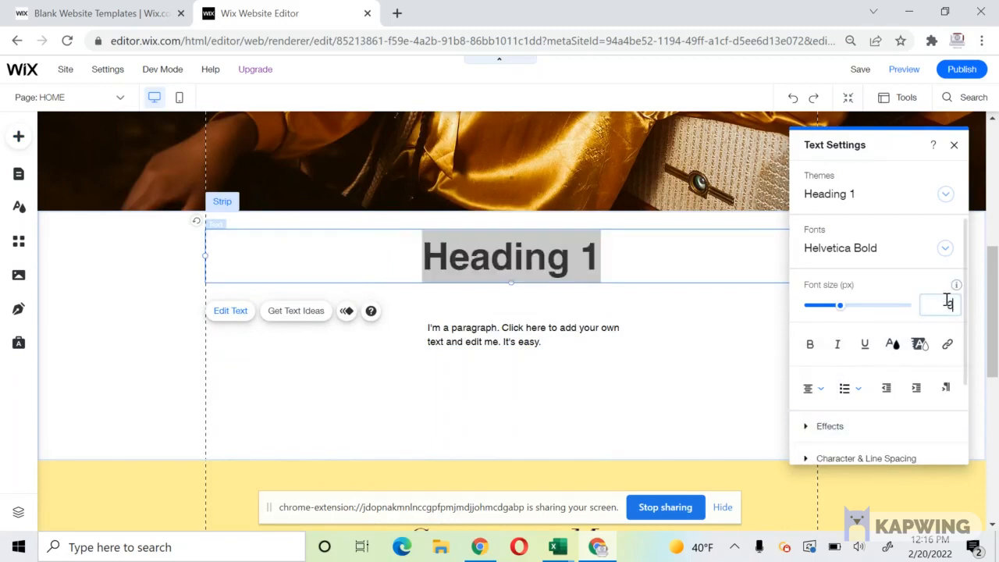
text(6)
key(Return)
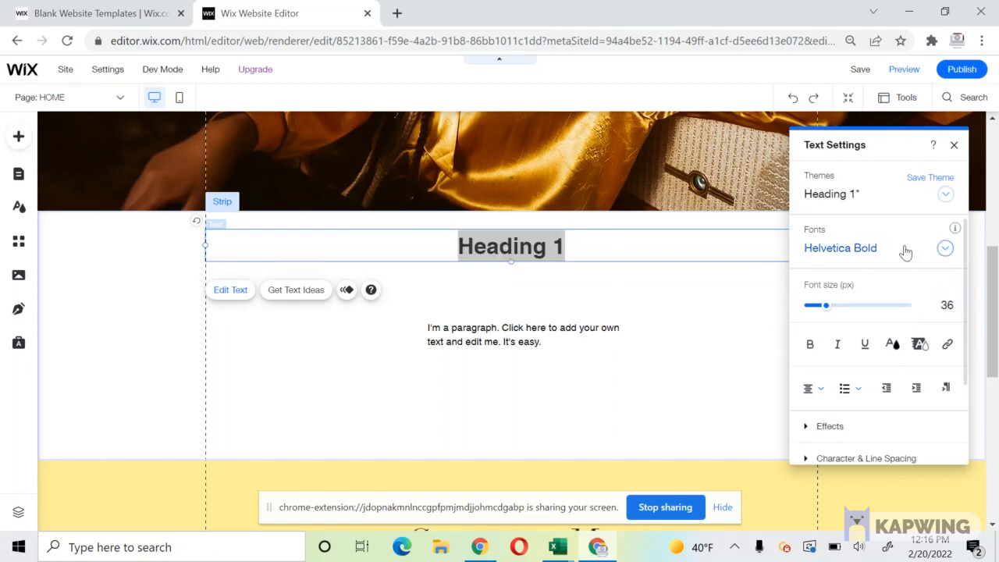
click(905, 250)
scroll(911, 334, up, 10)
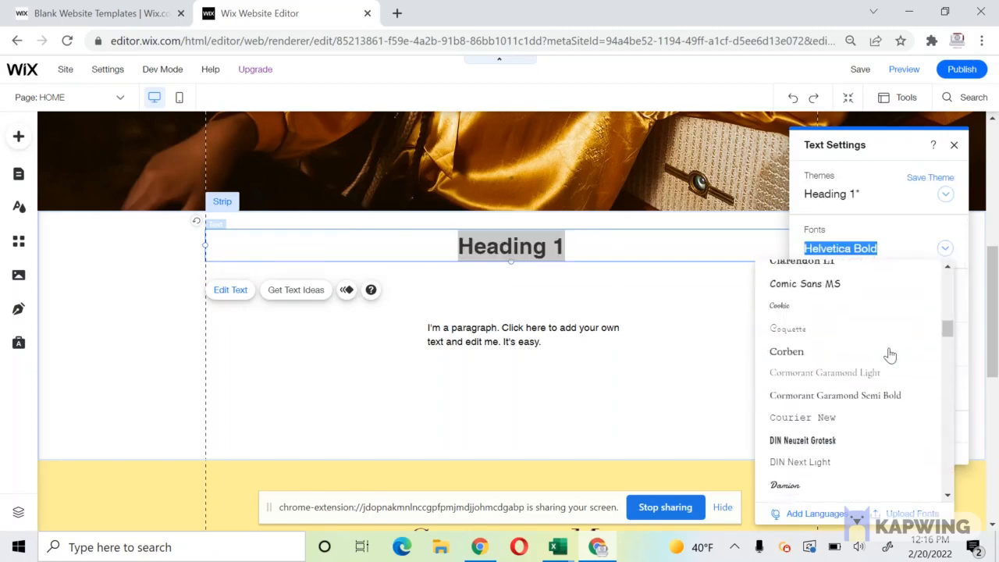
scroll(888, 353, down, 2)
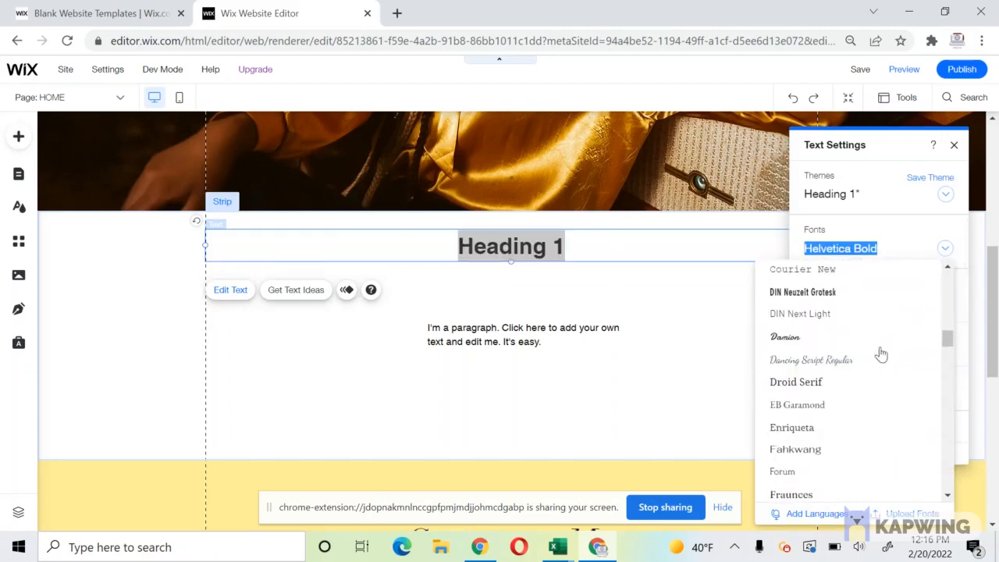
click(806, 409)
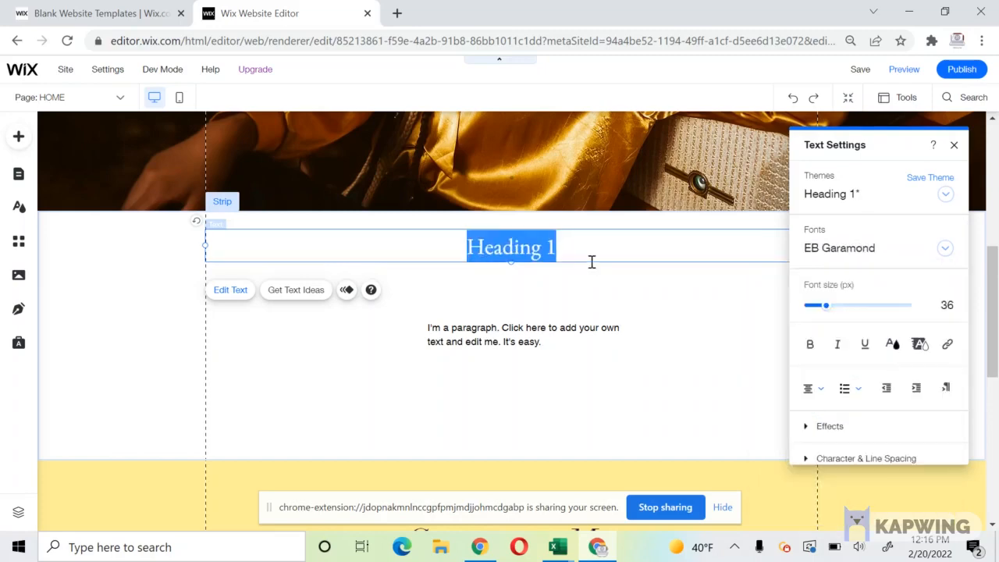
Enter the About Us heading text and move the placeholder paragraph up beneath it.
text(About Us)
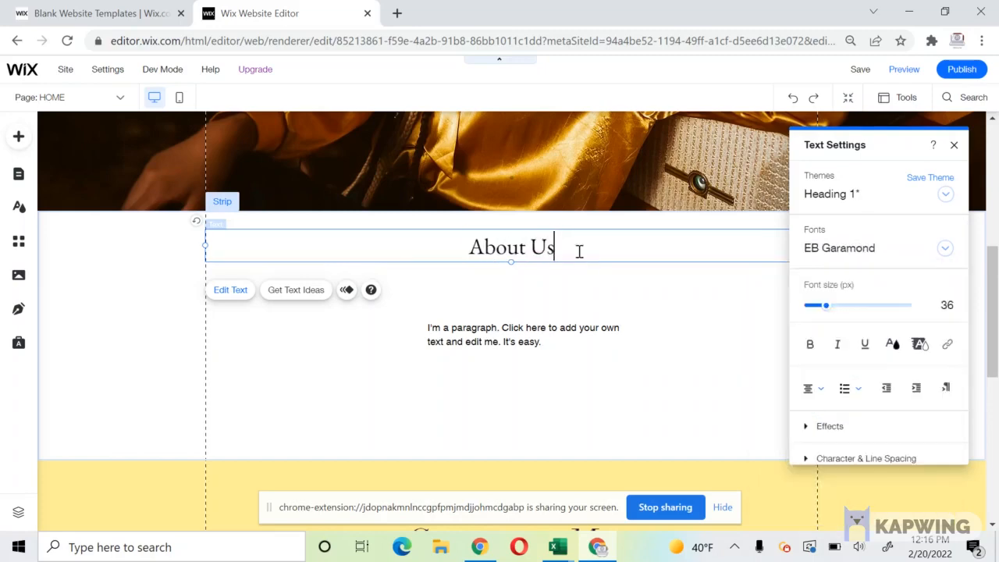
click(514, 350)
drag(499, 341, 488, 301)
Set the paragraph to Avenir Light and center-align it.
double_click(519, 299)
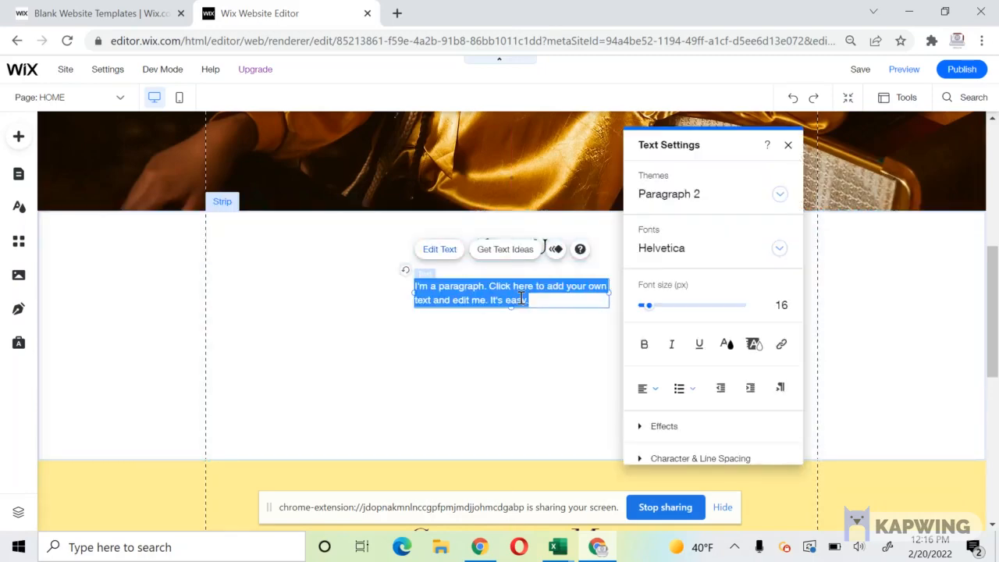
click(692, 257)
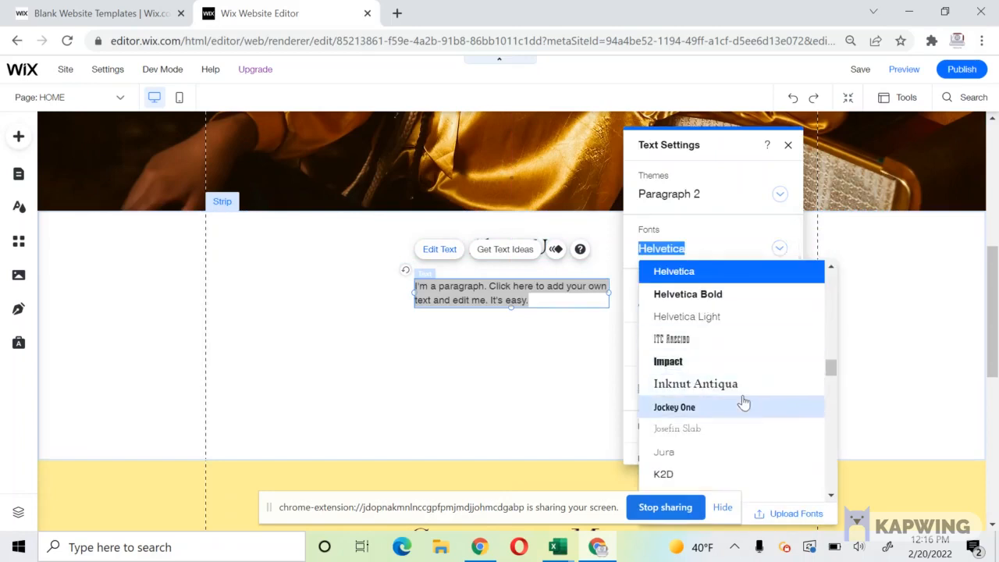
scroll(742, 402, up, 5)
scroll(742, 402, up, 5)
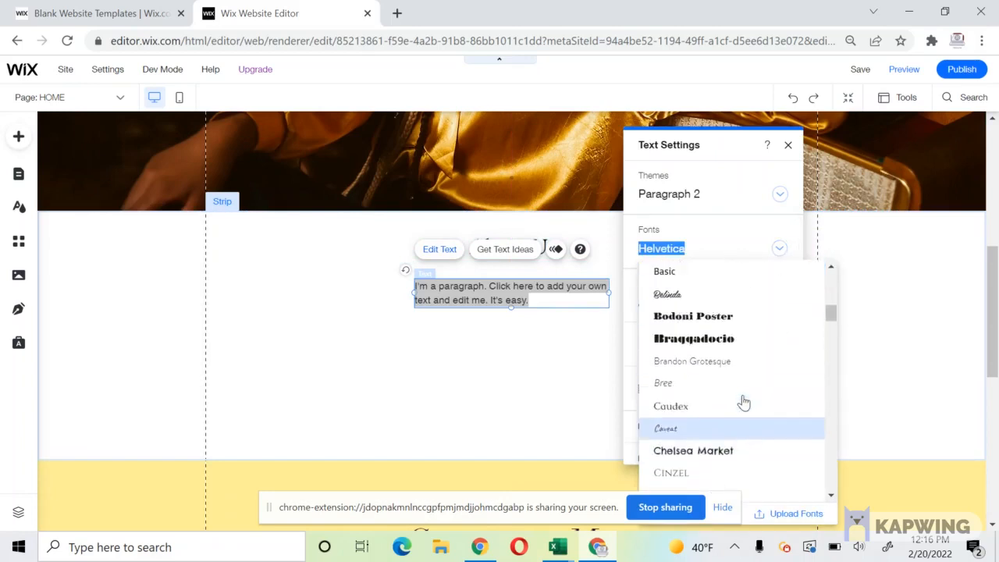
scroll(742, 402, up, 3)
click(729, 384)
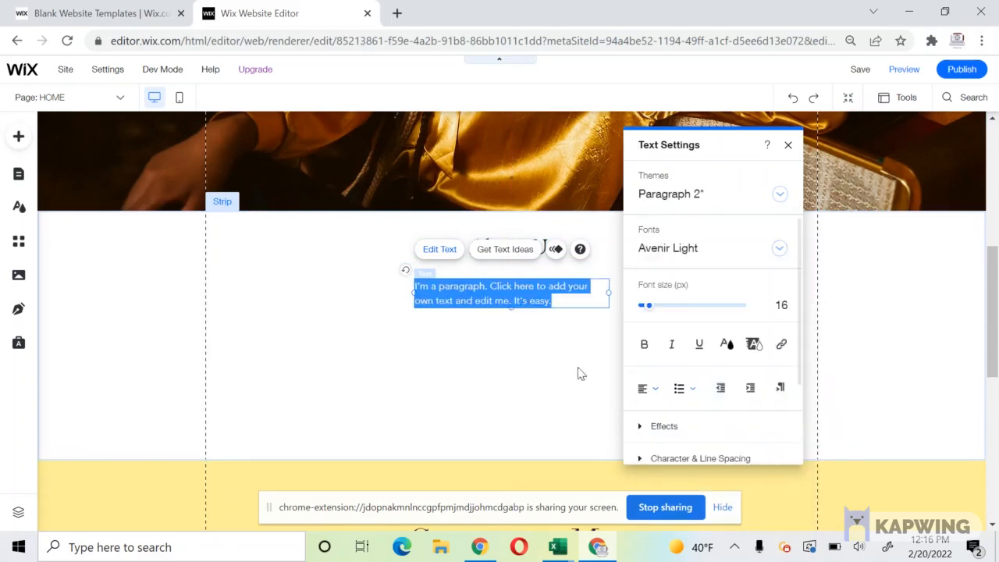
click(645, 390)
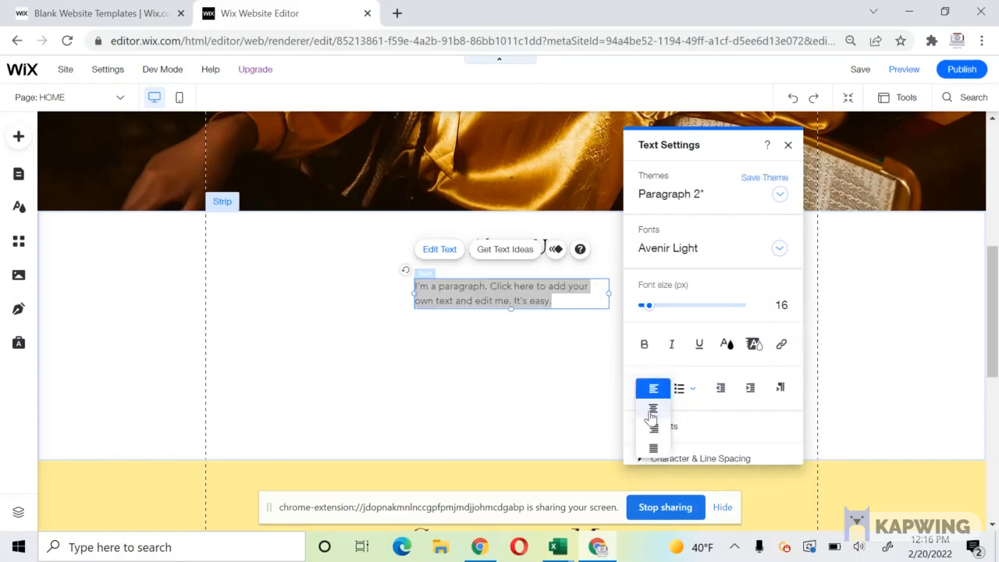
click(652, 412)
Shorten the About Us strip by raising its bottom edge.
click(539, 414)
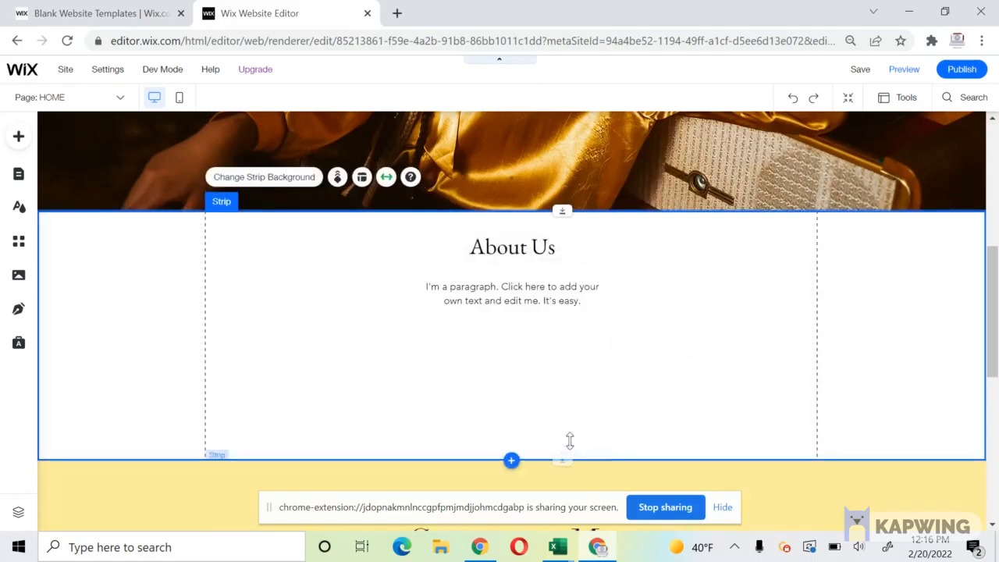
drag(569, 441, 570, 419)
double_click(535, 302)
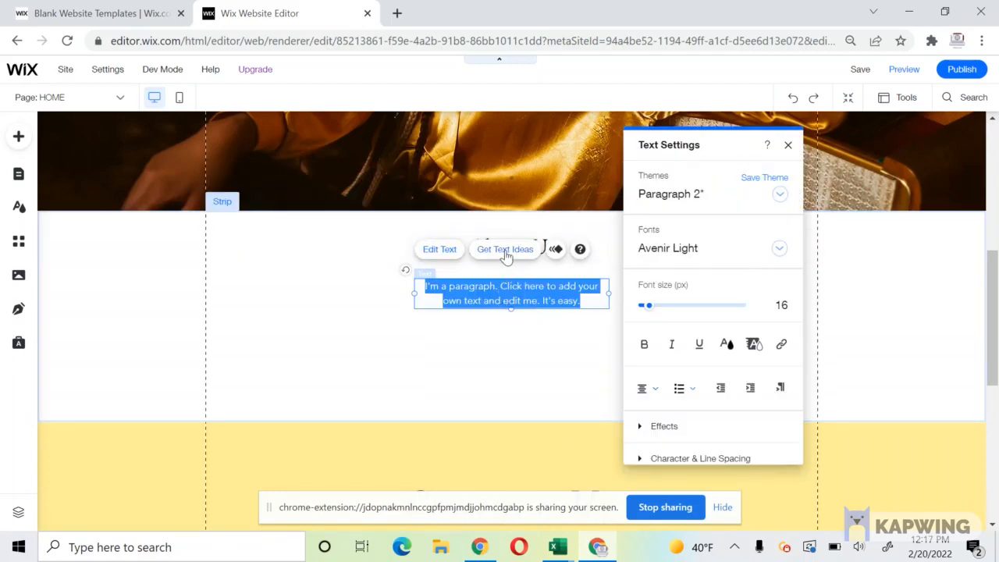
Fill the paragraph with generated Hair Braids Salon Extended About text, using Option 1.
click(505, 249)
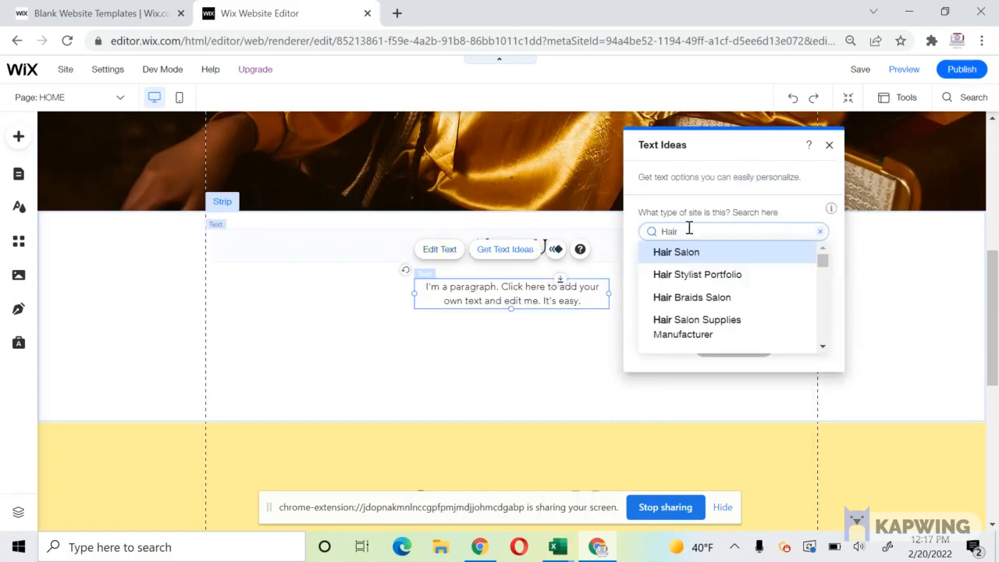
click(685, 304)
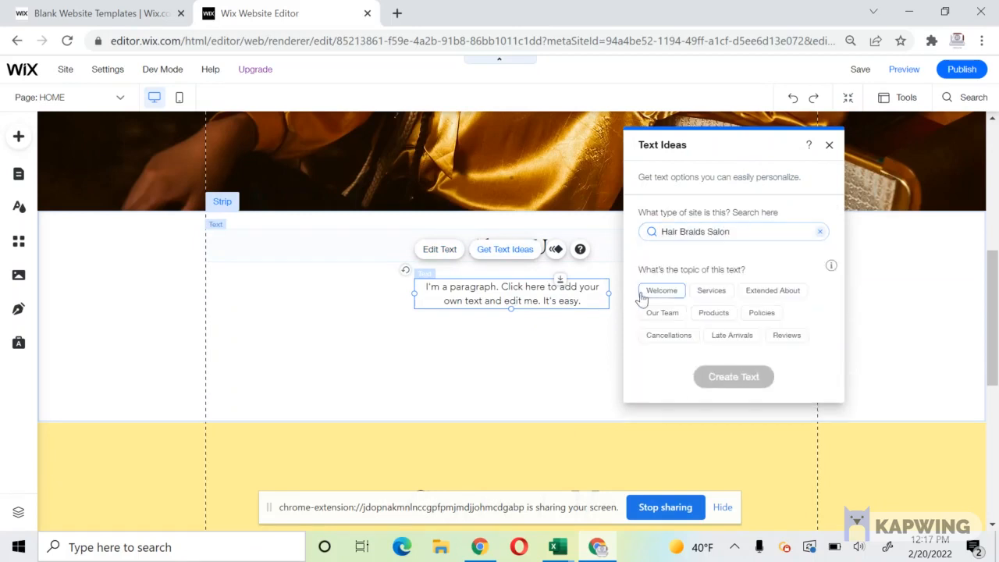
click(772, 296)
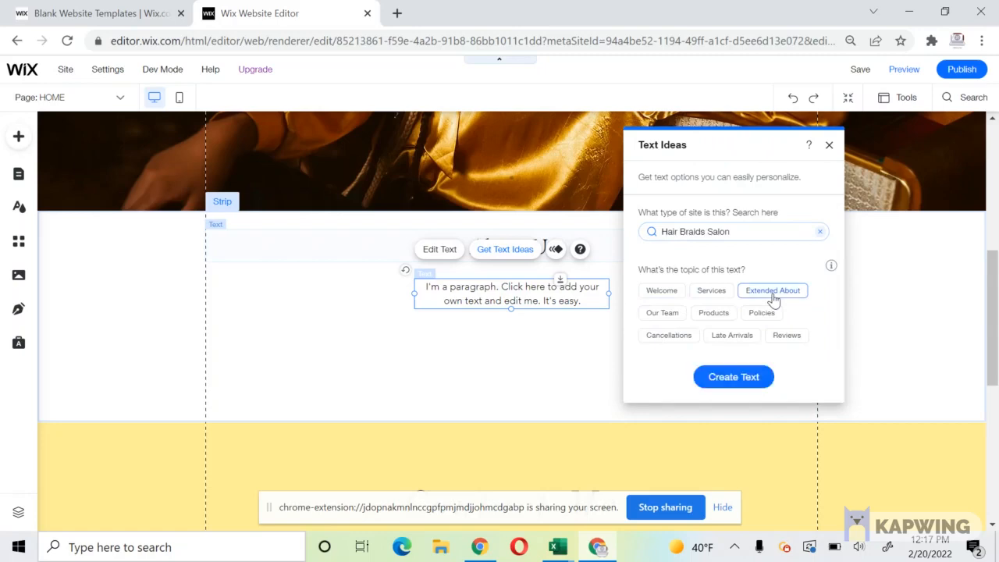
click(736, 377)
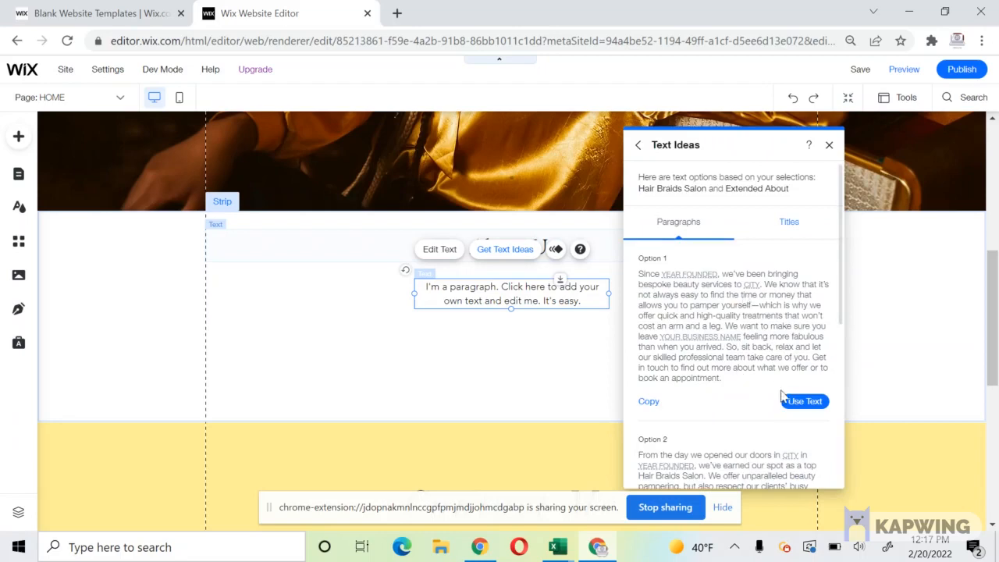
click(803, 402)
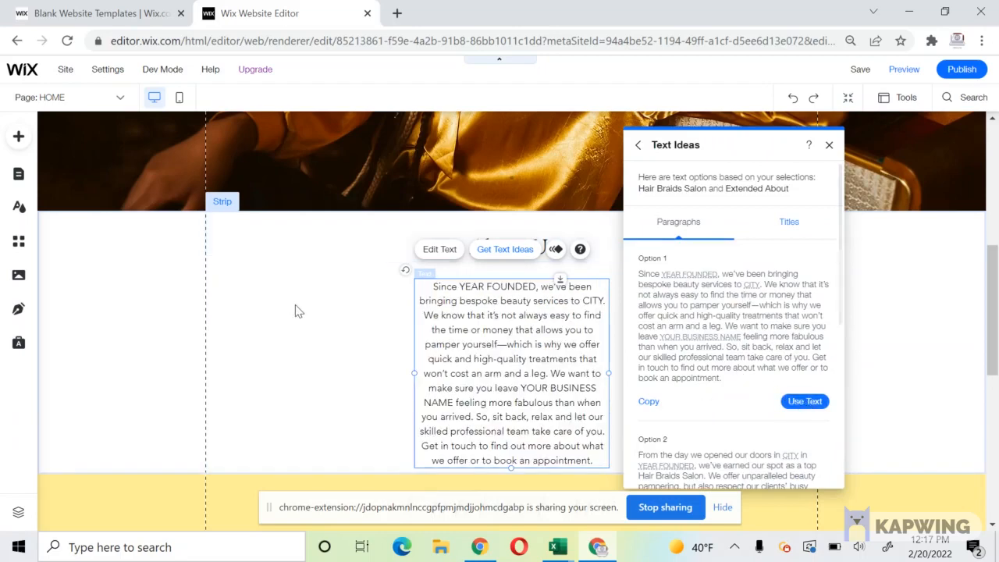
click(299, 312)
Widen and center the paragraph under the heading, and shorten the strip to fit.
click(507, 382)
drag(413, 374, 233, 346)
drag(373, 308, 468, 306)
drag(482, 401, 484, 423)
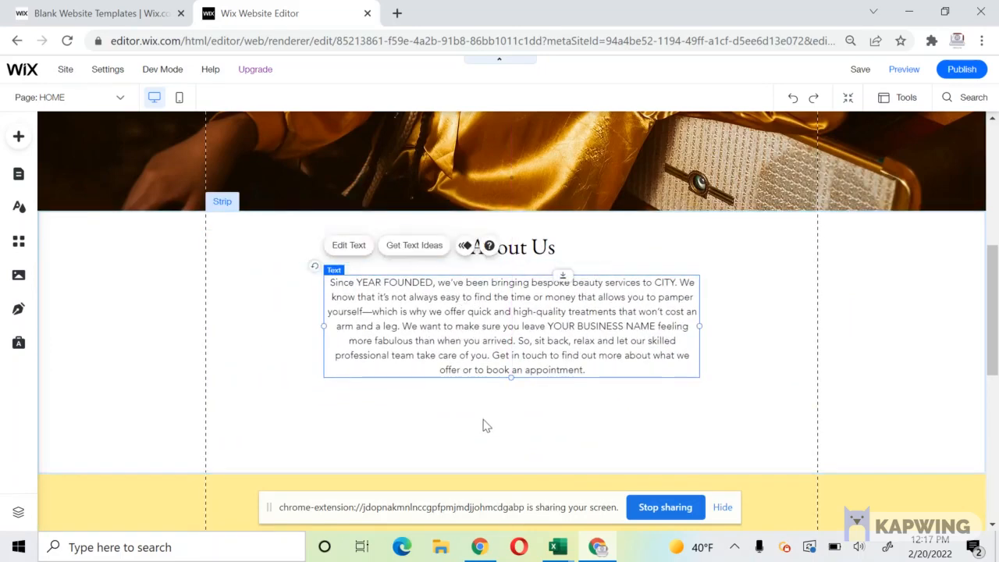
click(484, 424)
drag(563, 469, 564, 406)
click(437, 307)
Replace the opening 'Since YEAR FOUNDED' phrase with 'Hair Solon has'.
double_click(426, 280)
click(428, 283)
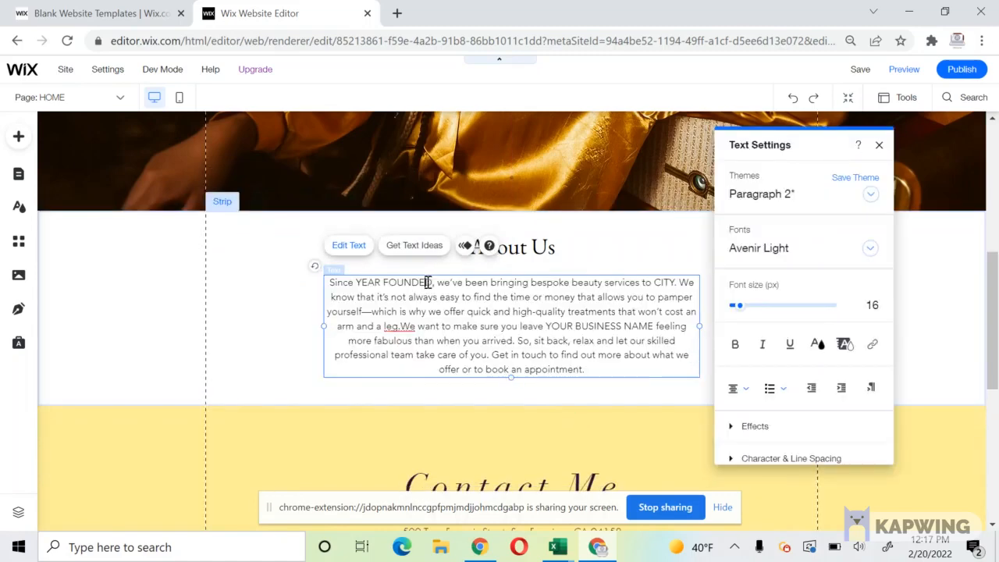
drag(432, 284, 340, 270)
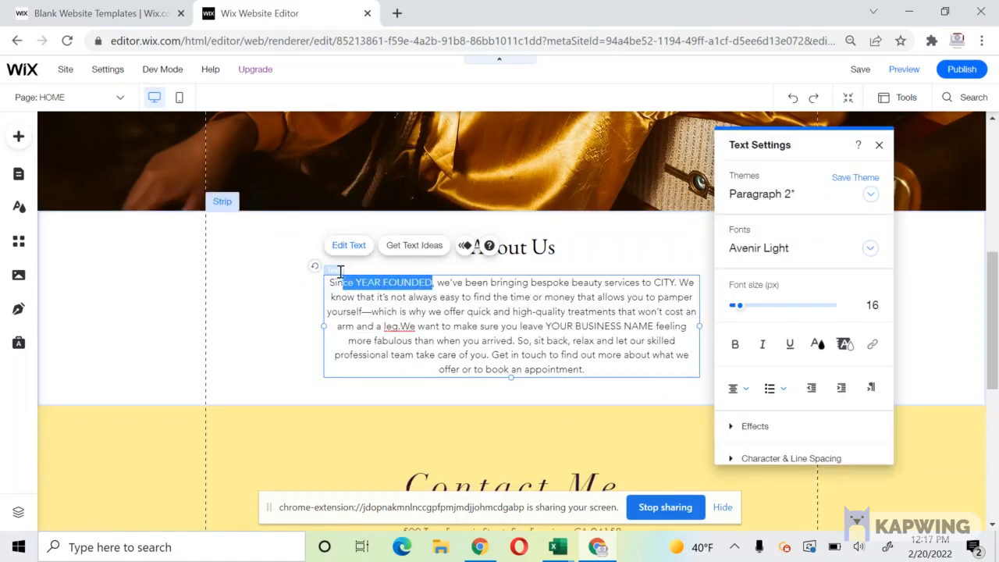
click(442, 281)
drag(443, 281, 332, 284)
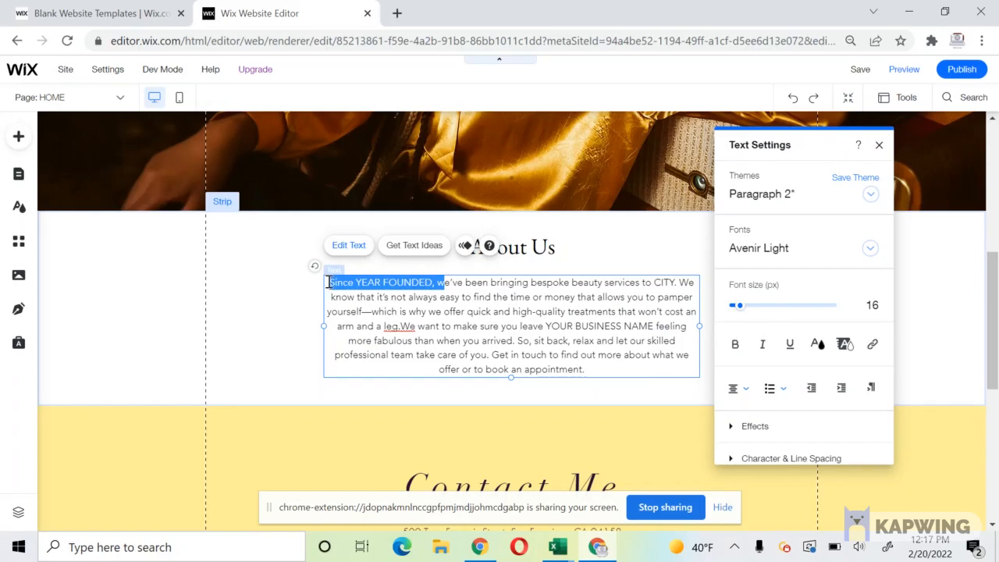
key(BackSpace)
text(Hair So)
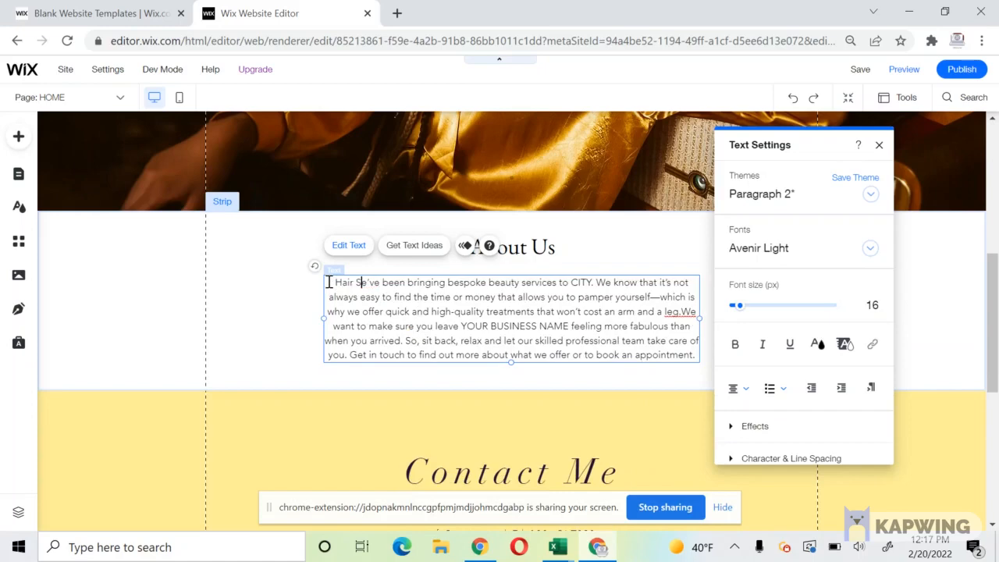
text(lon has)
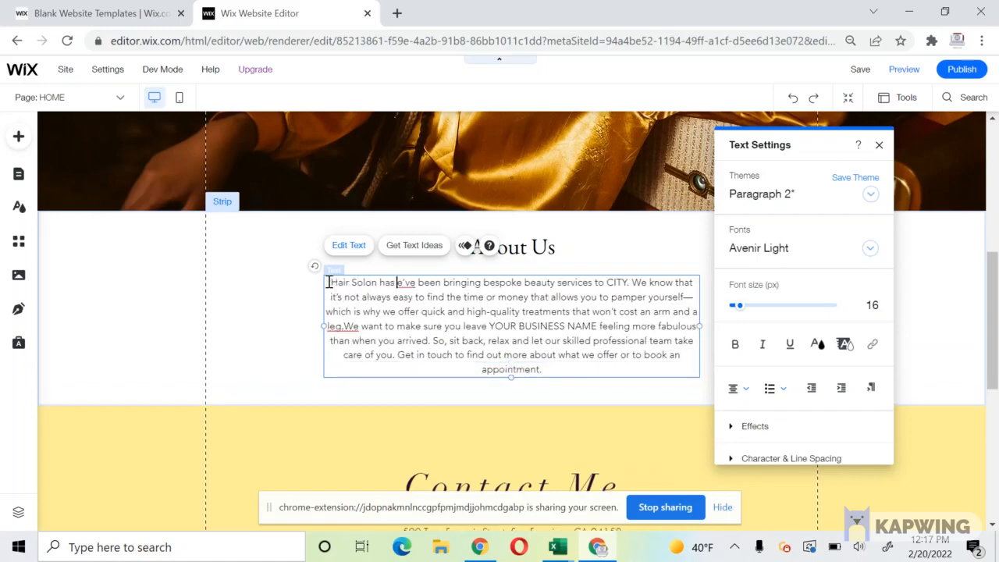
Replace the city placeholder with 'Columbus.' and YOUR BUSINESS NAME with 'Hair Salon'.
drag(418, 284, 398, 282)
key(BackSpace)
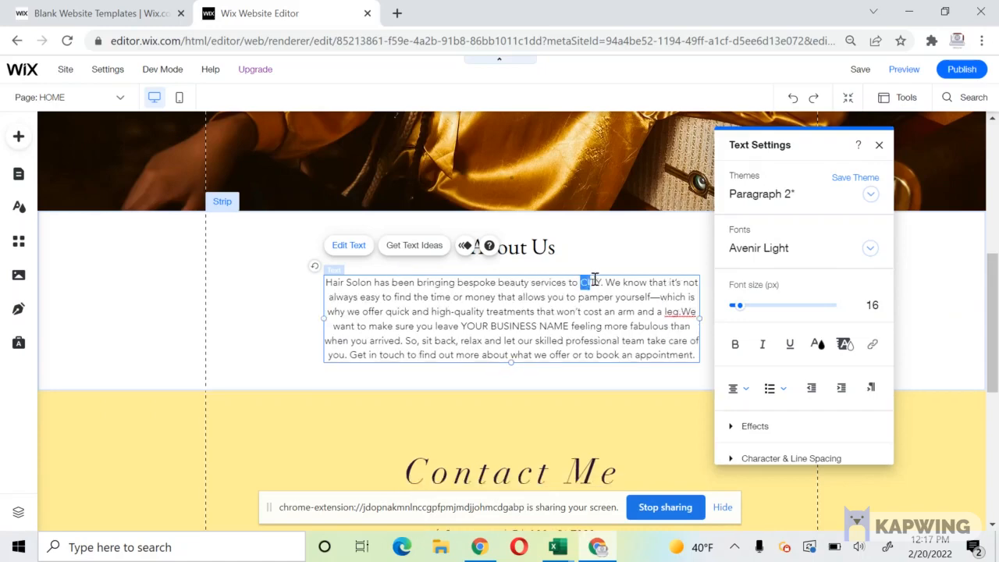
text(Columbus)
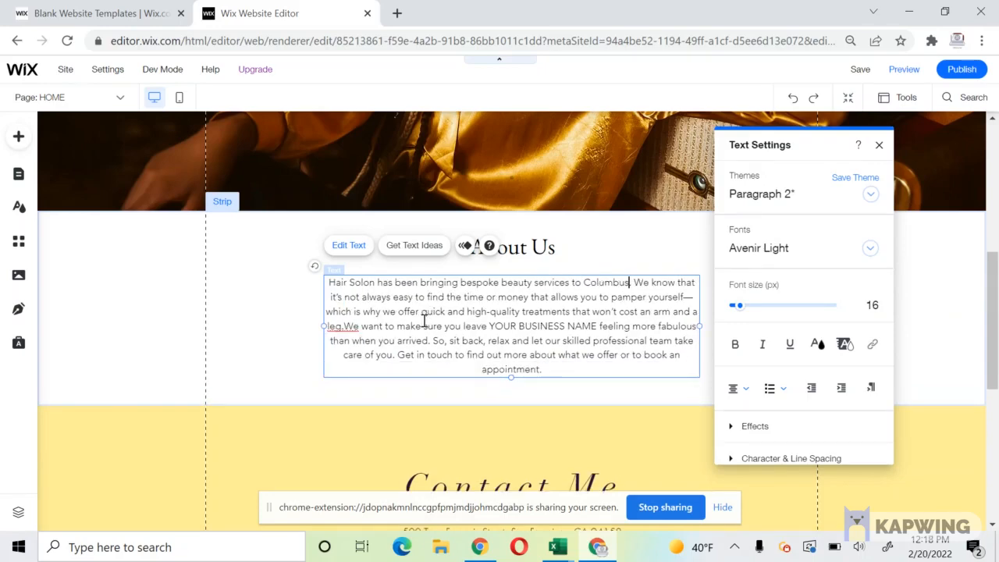
text(.)
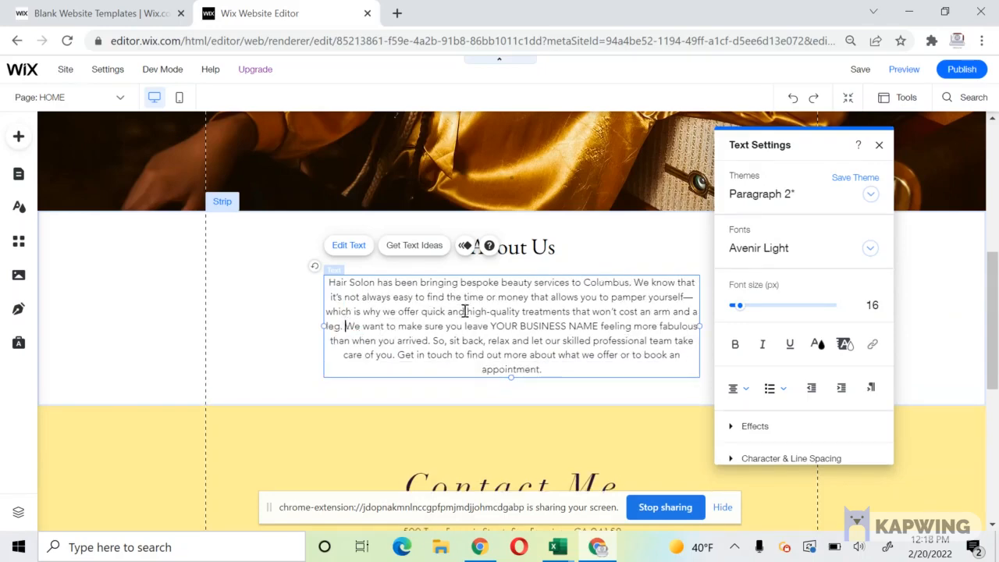
drag(491, 326, 597, 328)
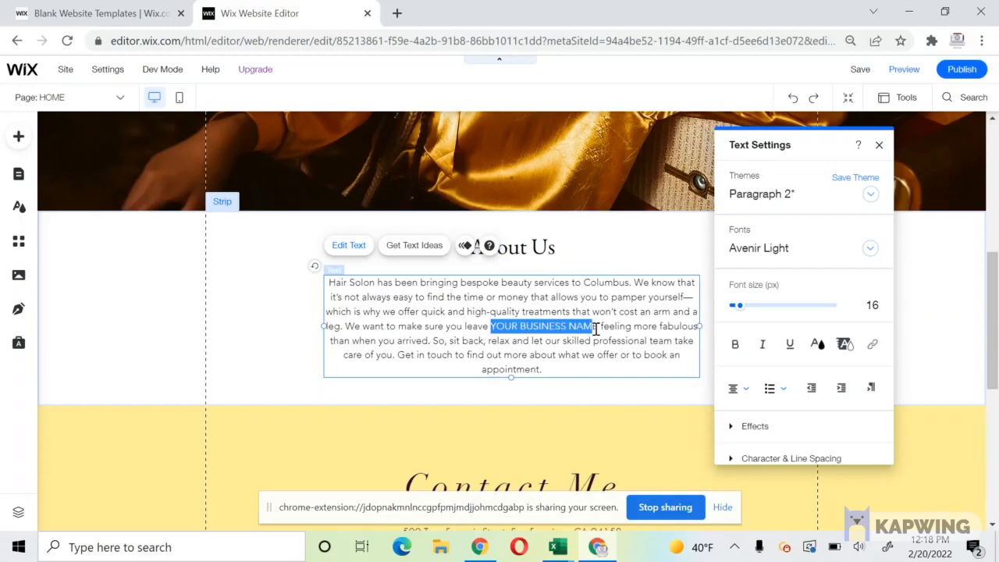
text(Hair Salon)
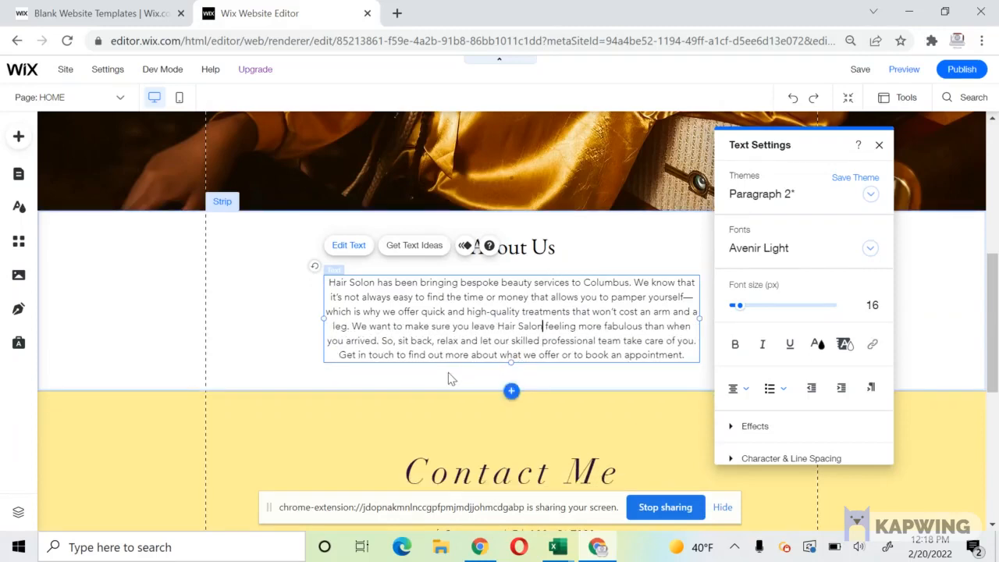
click(261, 359)
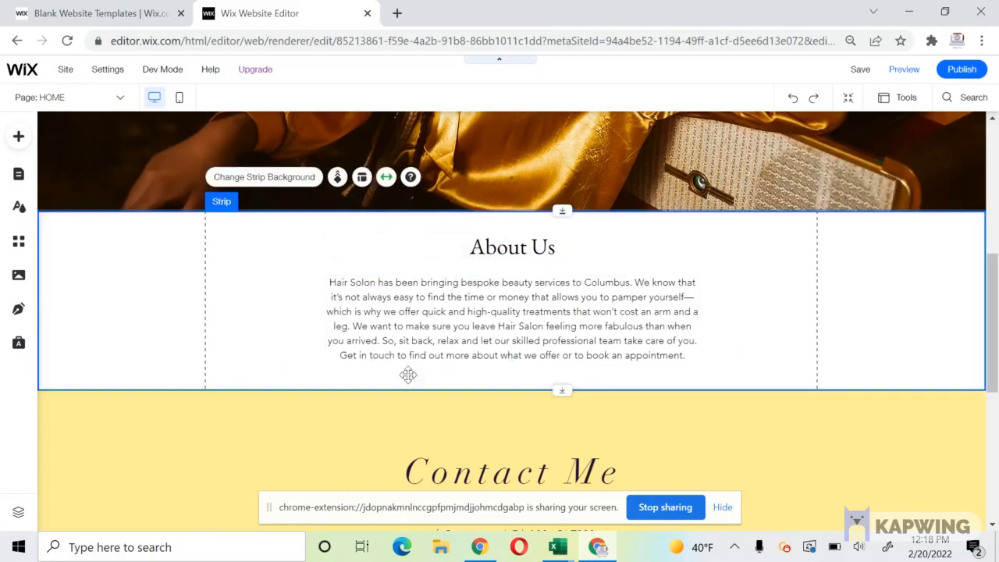
Extend the About Us strip downward and place a themed button centred below its text.
drag(564, 384, 560, 461)
click(508, 291)
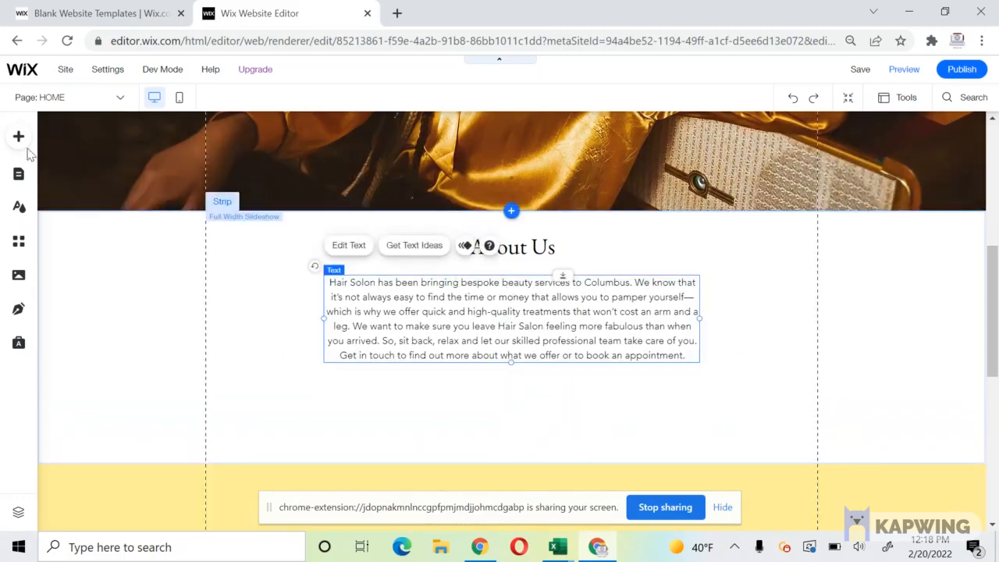
click(18, 138)
click(69, 193)
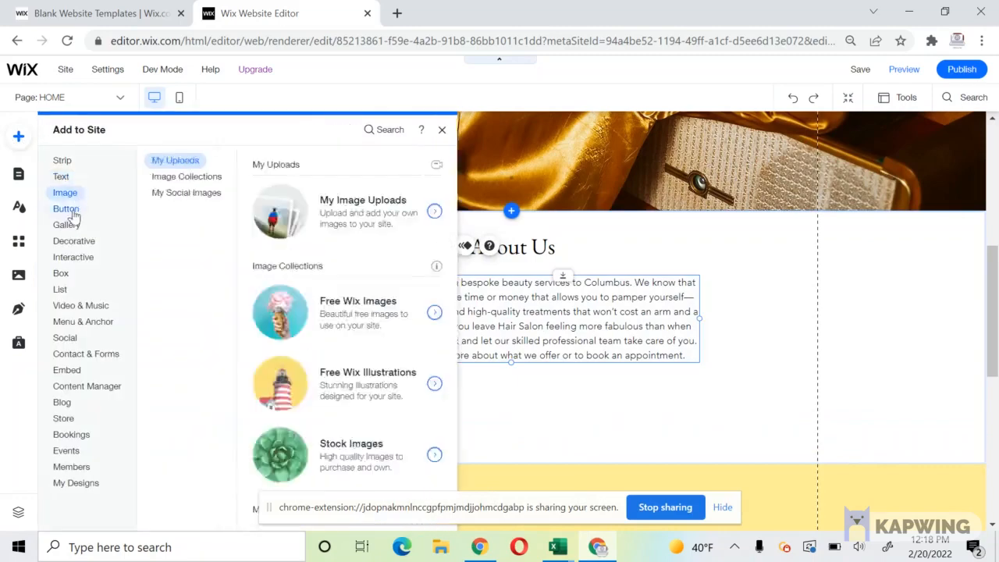
click(67, 209)
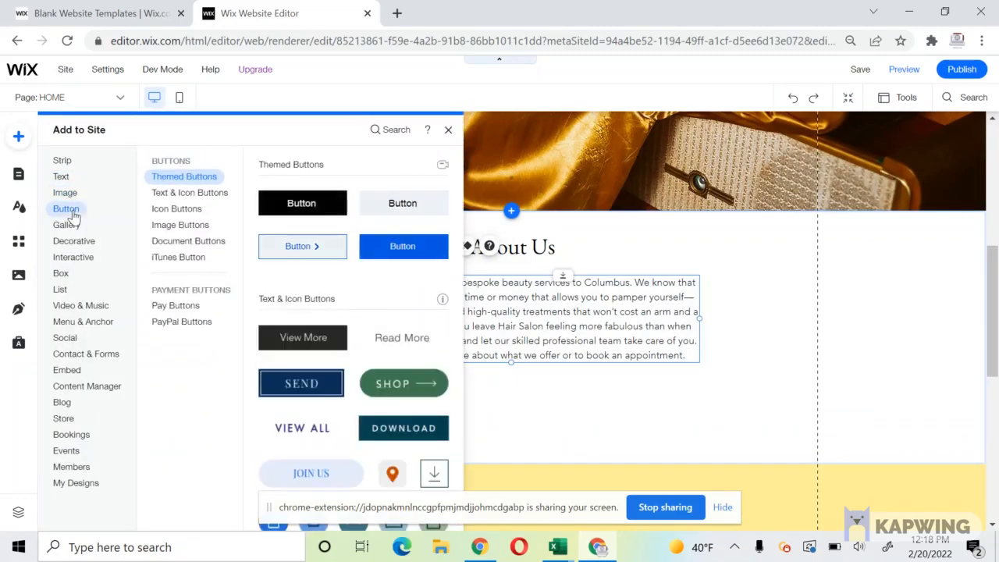
click(387, 207)
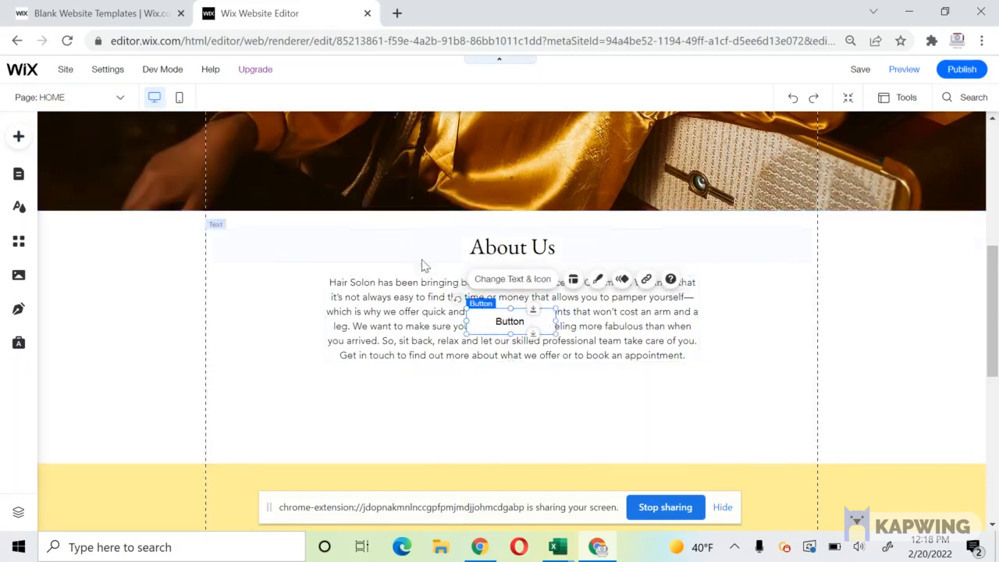
drag(502, 323, 510, 390)
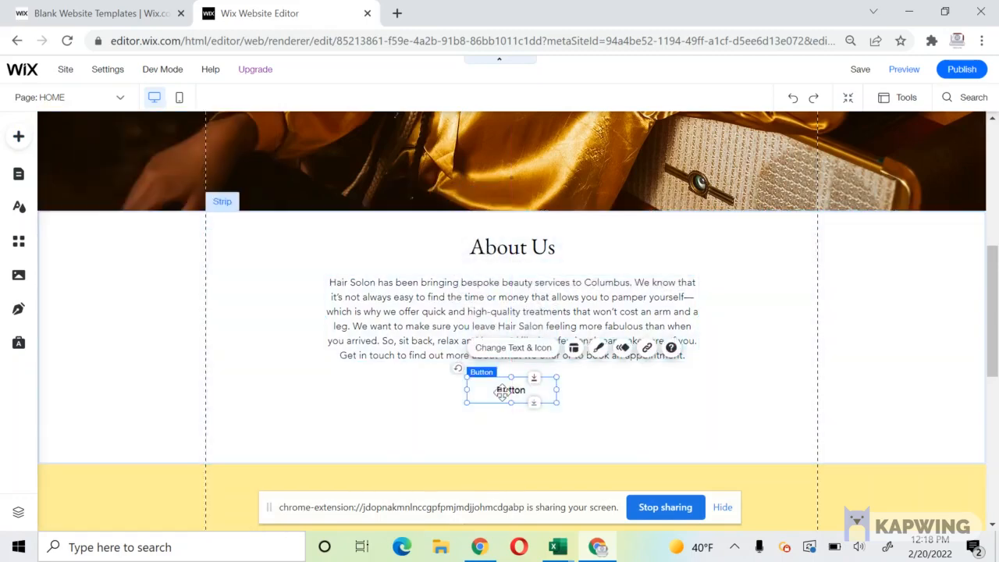
click(595, 351)
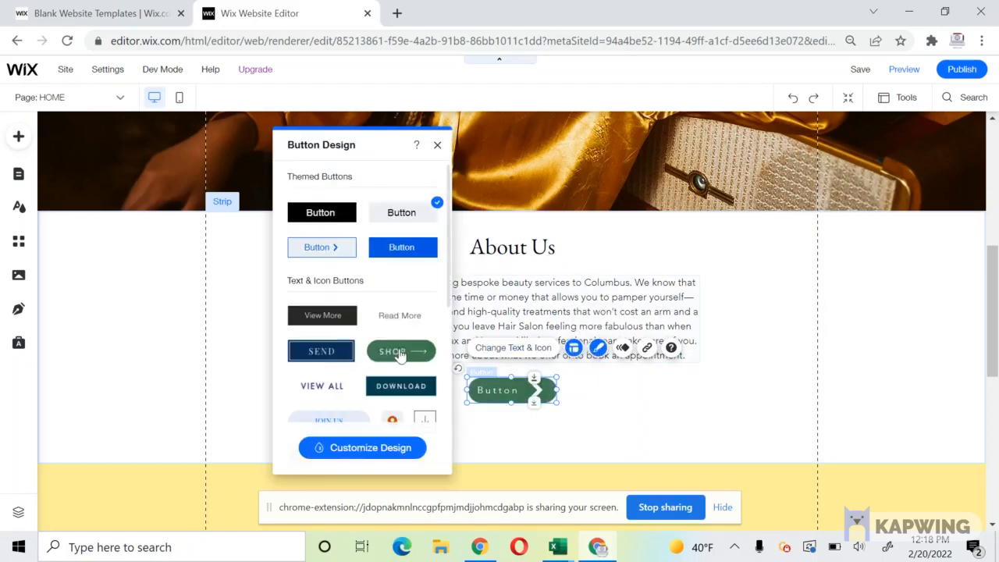
Give the About Us button a dark orange background fill.
scroll(398, 351, down, 5)
scroll(399, 347, up, 5)
click(356, 448)
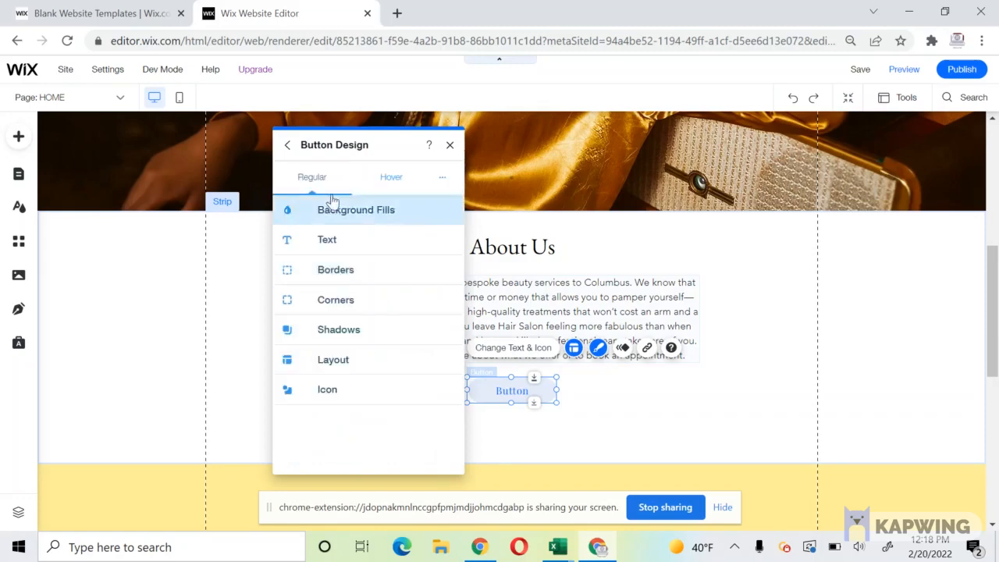
click(333, 215)
click(331, 282)
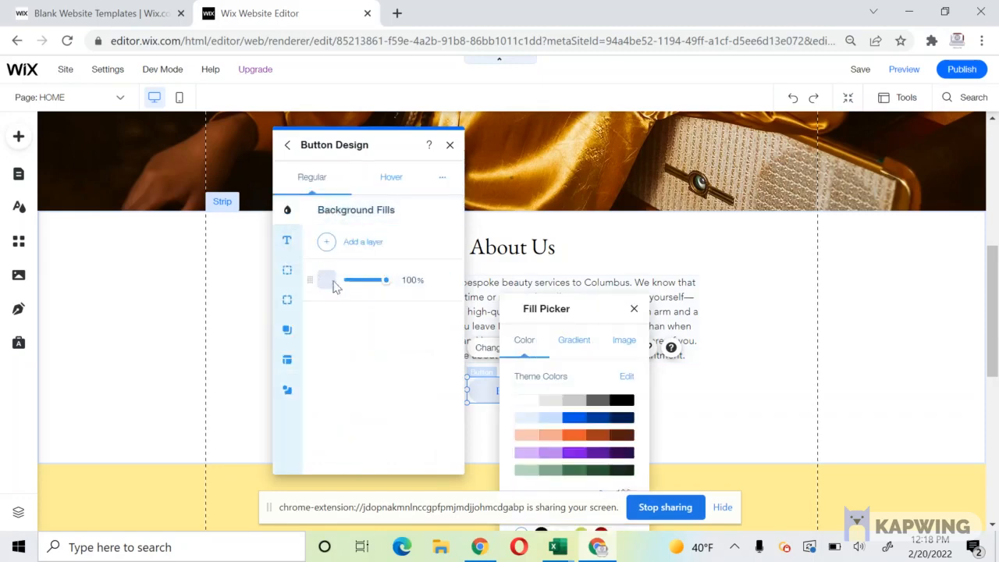
click(601, 437)
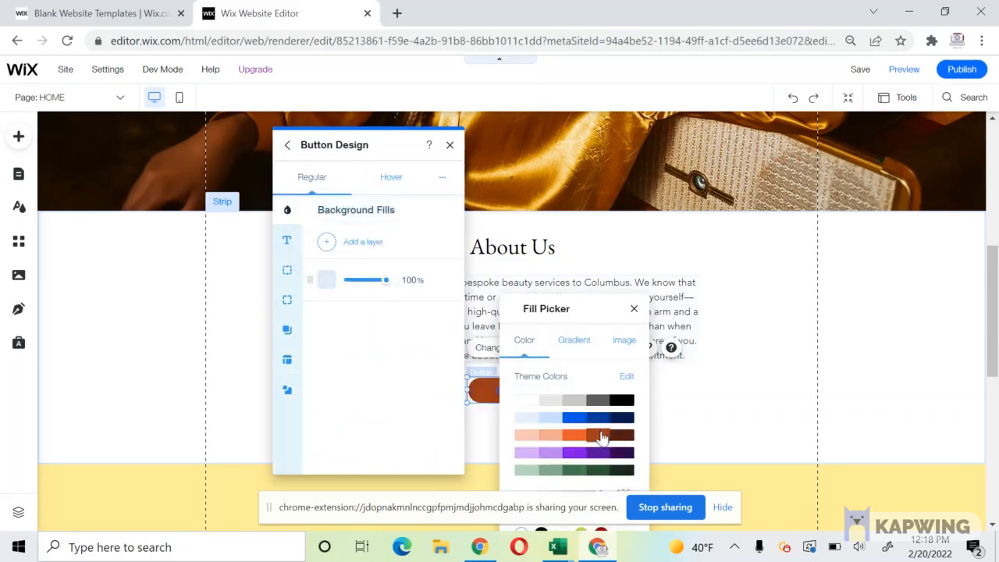
click(318, 347)
Make the button label white in EB Garamond, then widen the button slightly.
click(287, 241)
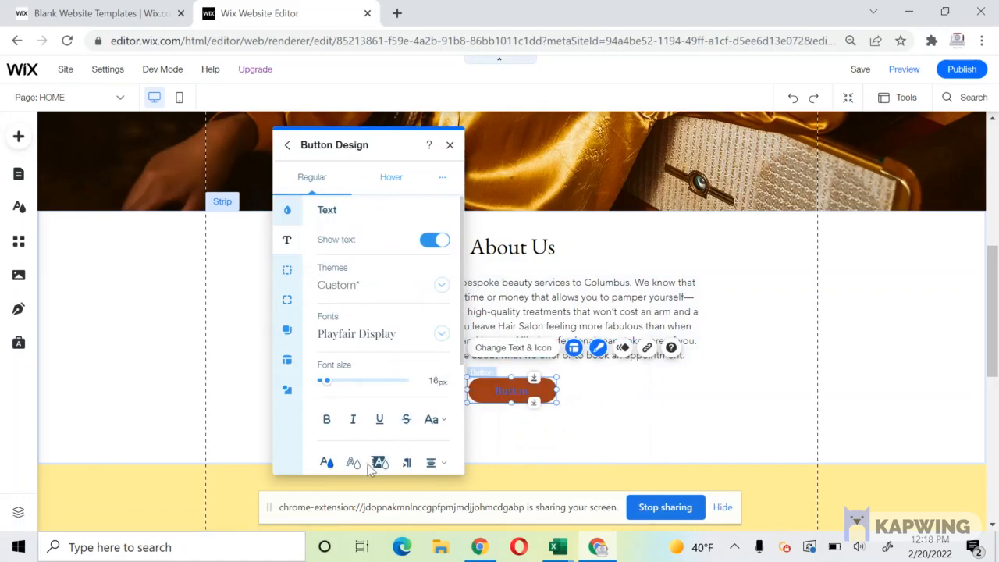
click(326, 462)
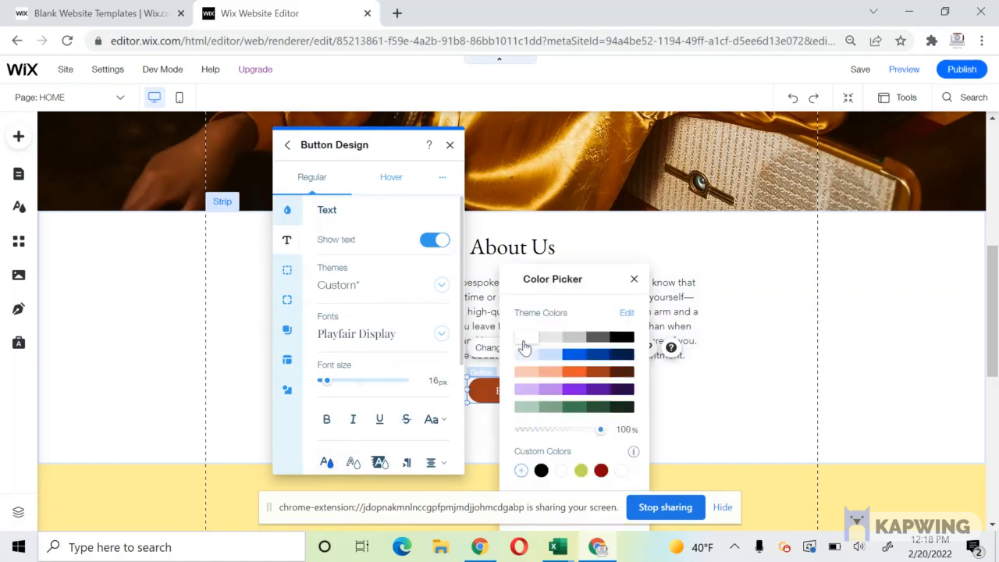
click(400, 341)
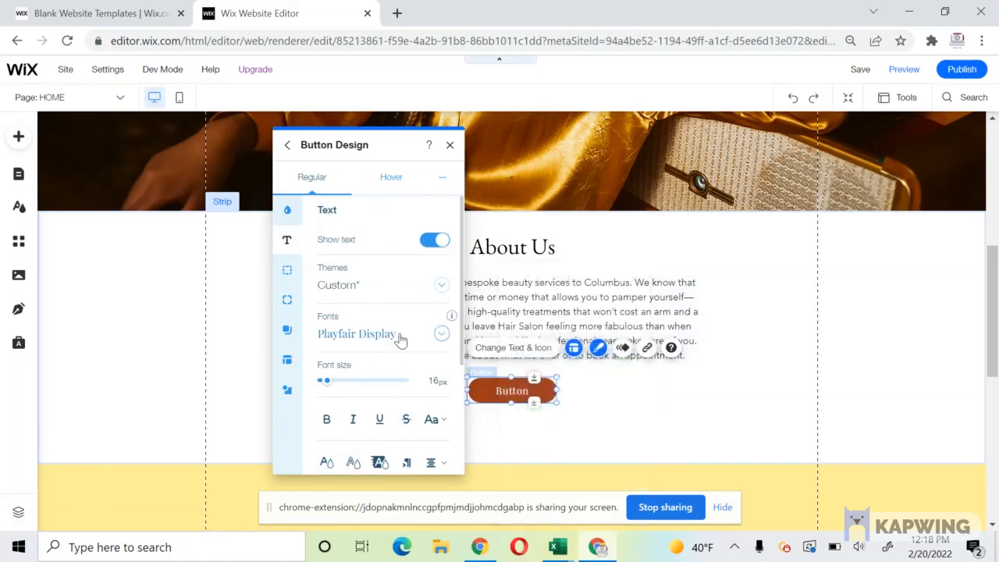
click(400, 341)
drag(449, 419, 449, 379)
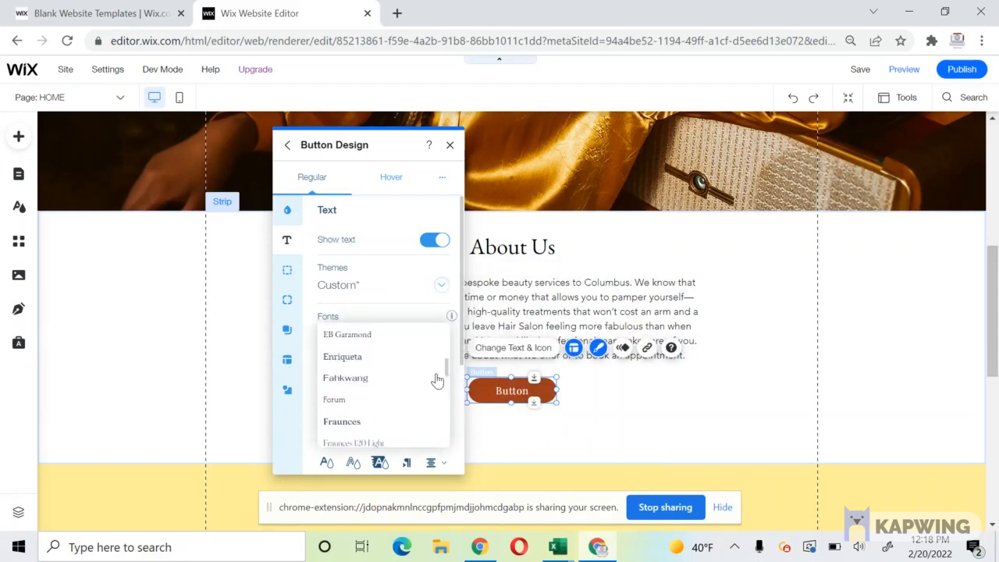
click(384, 334)
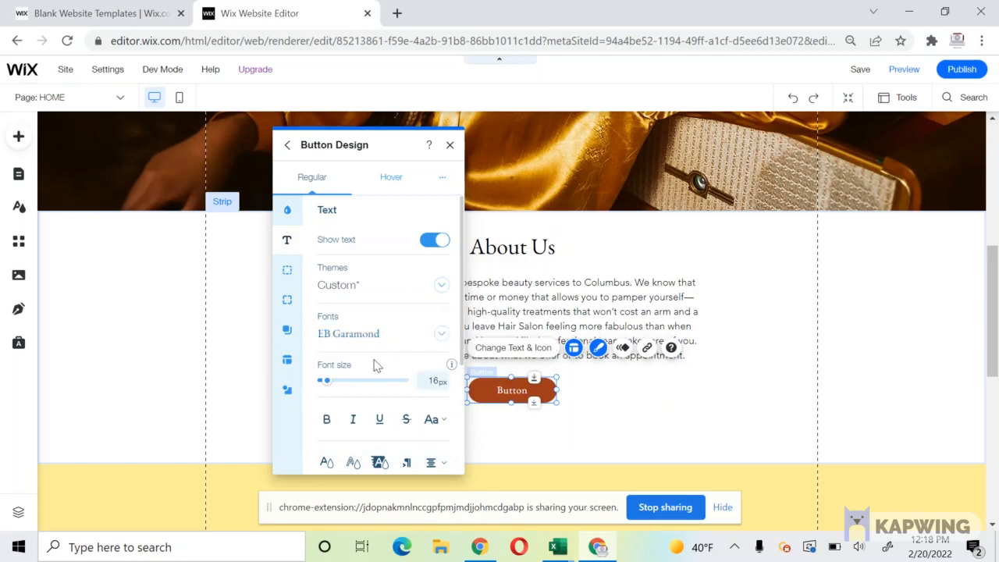
scroll(374, 364, down, 3)
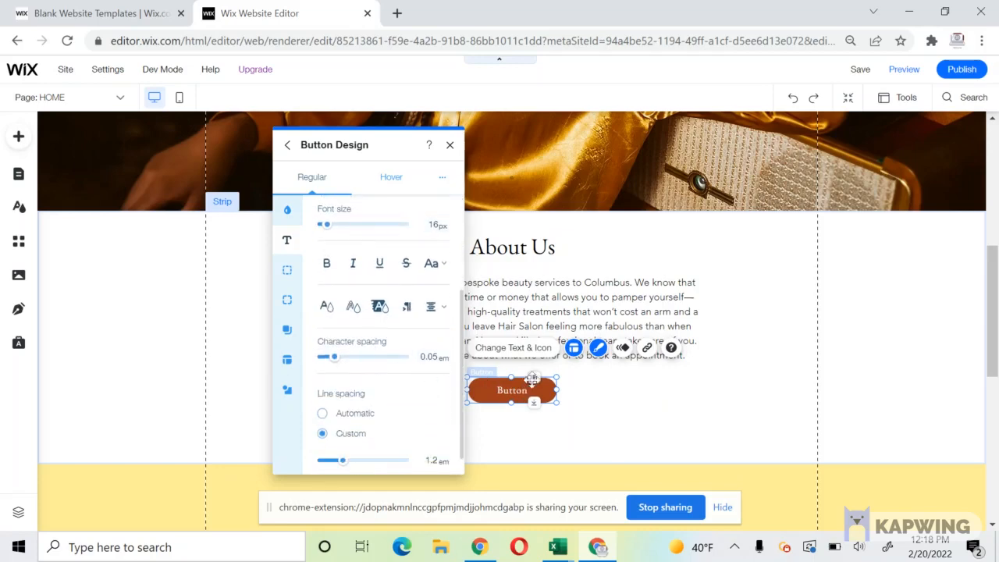
click(569, 401)
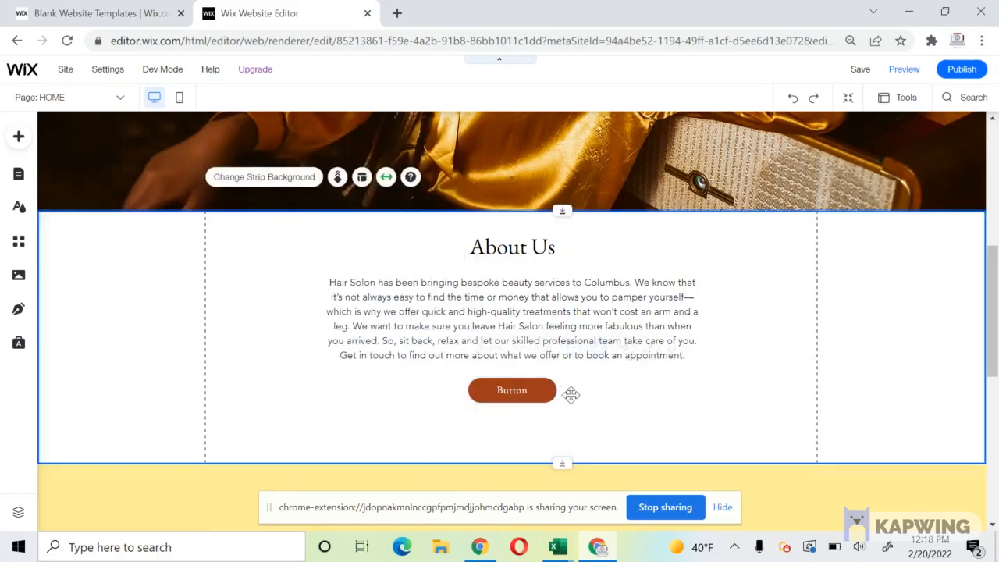
click(538, 391)
drag(557, 390, 582, 392)
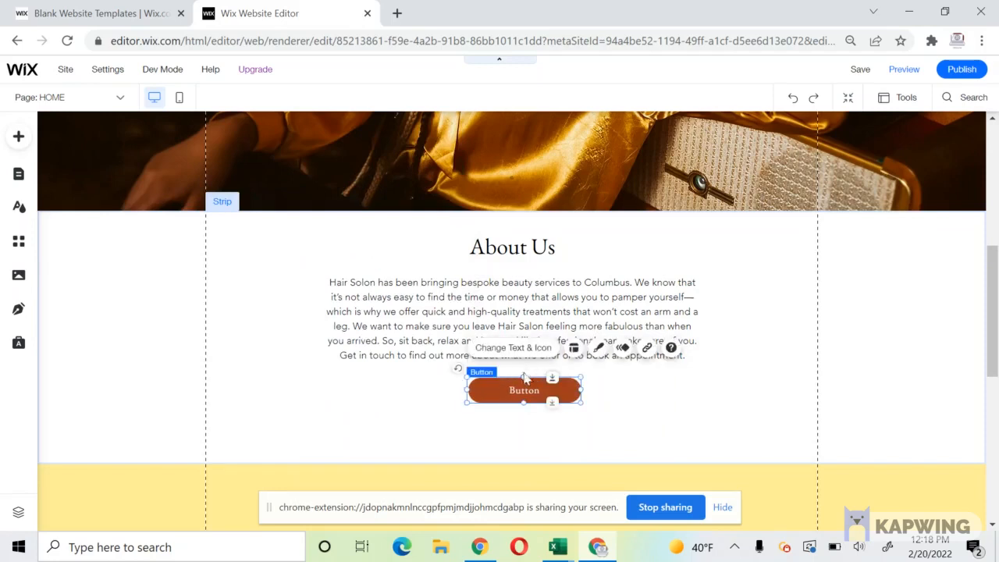
Change the button label to 'Book Today' and move it slightly lower.
click(513, 348)
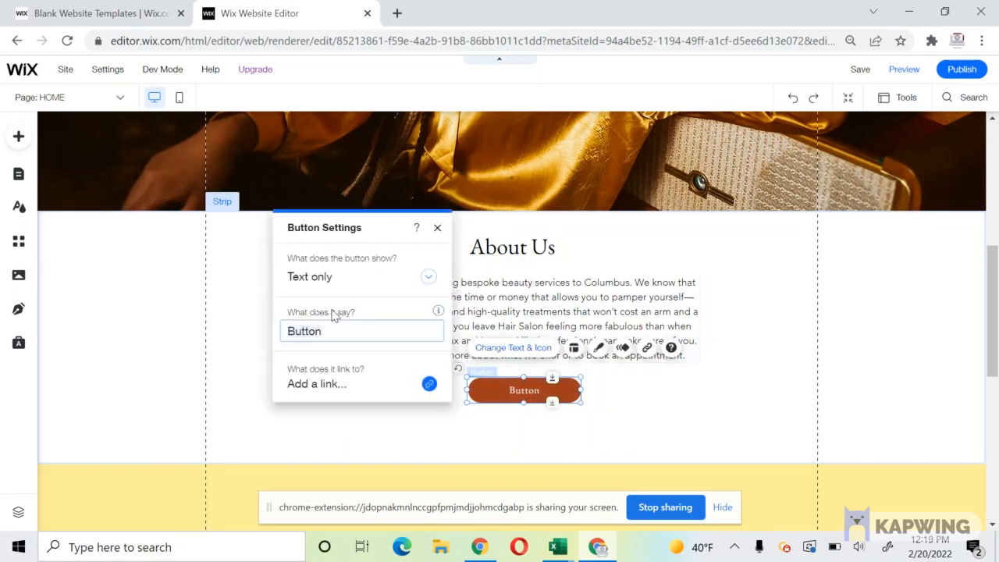
text(Book Today)
click(515, 446)
drag(510, 385, 498, 394)
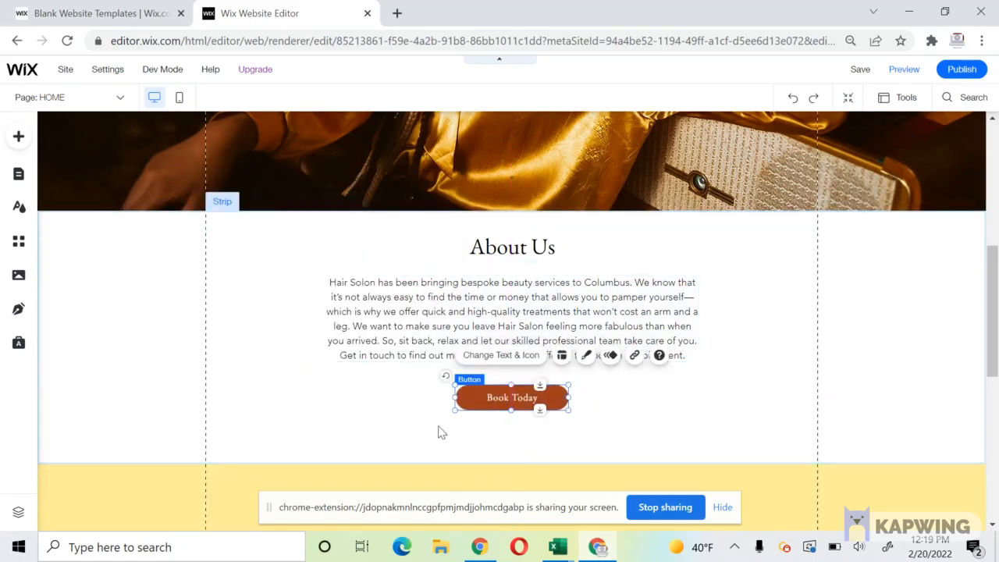
Drag the About Us section's bottom edge up to fit snugly around the button.
click(562, 452)
drag(576, 459, 580, 428)
click(120, 165)
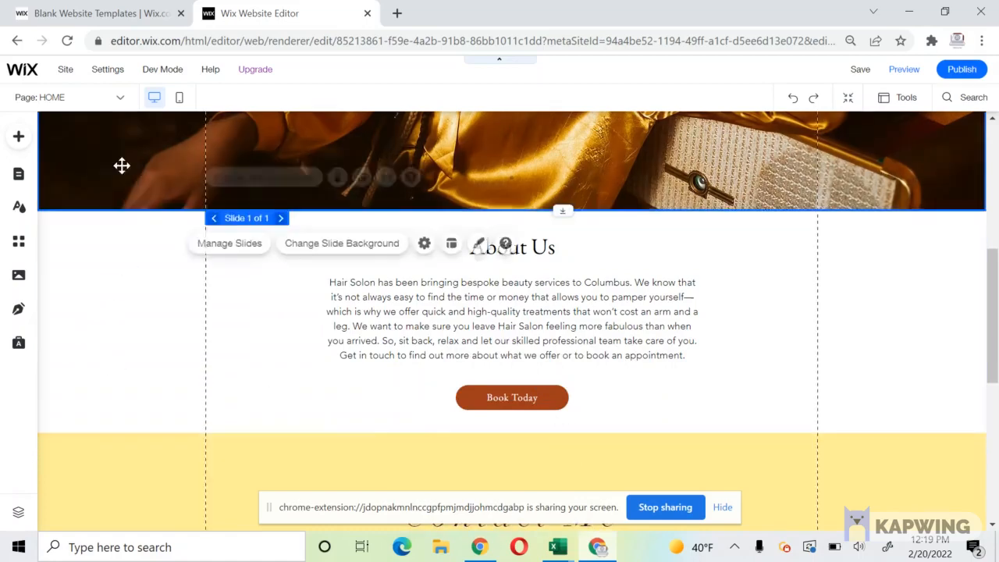
Delete the Contact Me title from the yellow strip.
scroll(120, 165, up, 5)
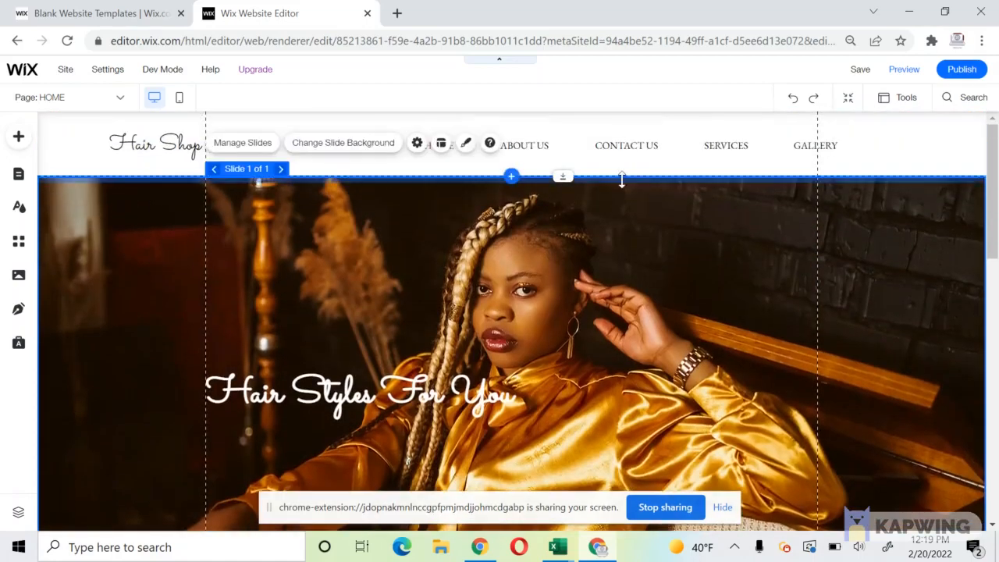
scroll(787, 279, down, 1)
scroll(788, 279, down, 10)
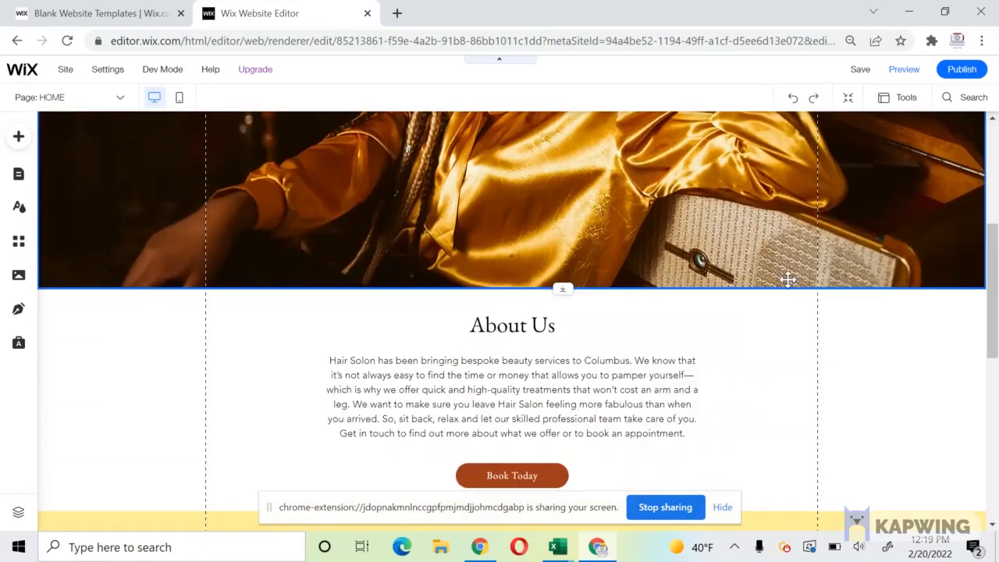
click(260, 158)
click(128, 286)
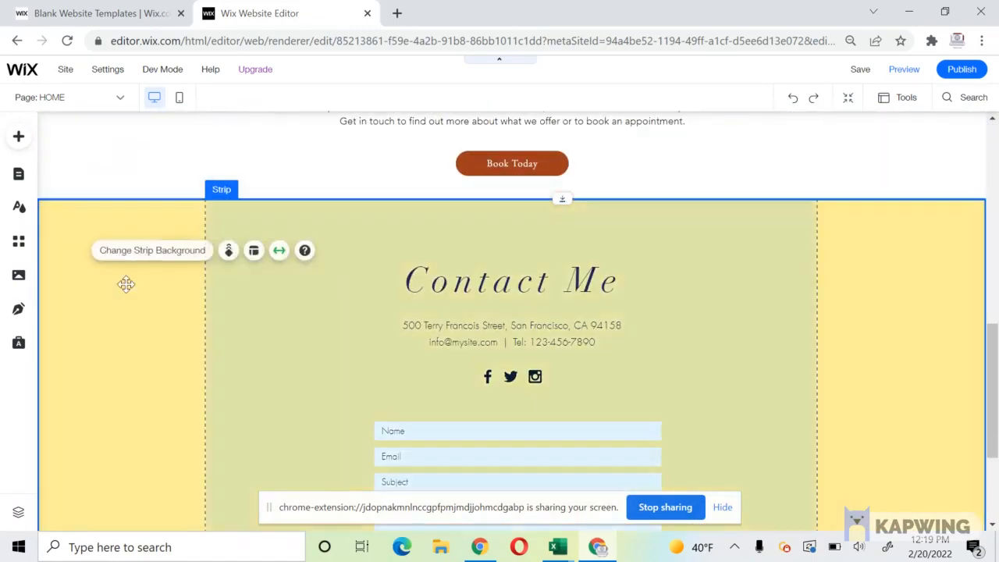
click(484, 286)
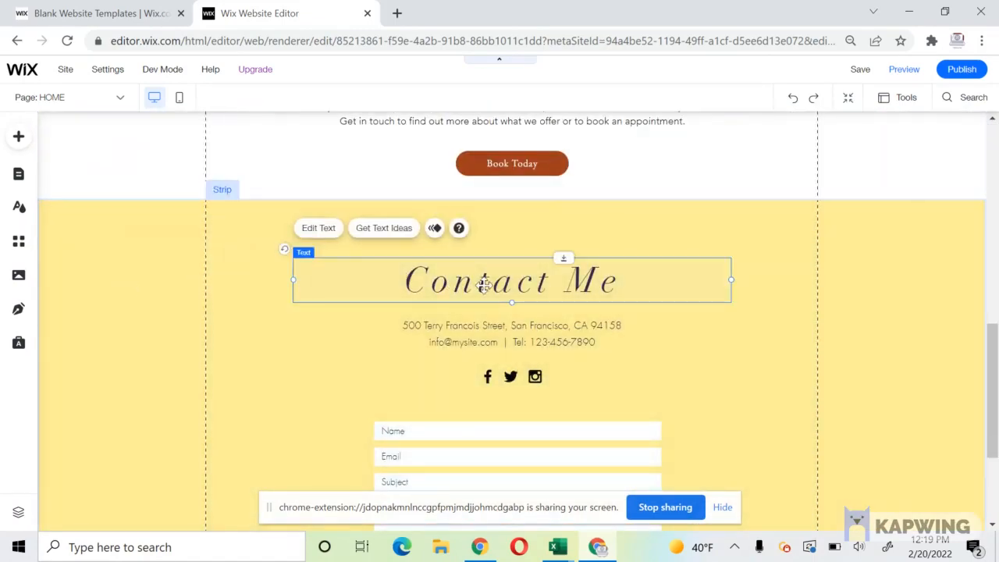
key(Delete)
Duplicate the About Us heading into the yellow strip and retitle it 'Get in Touch'.
scroll(485, 283, up, 2)
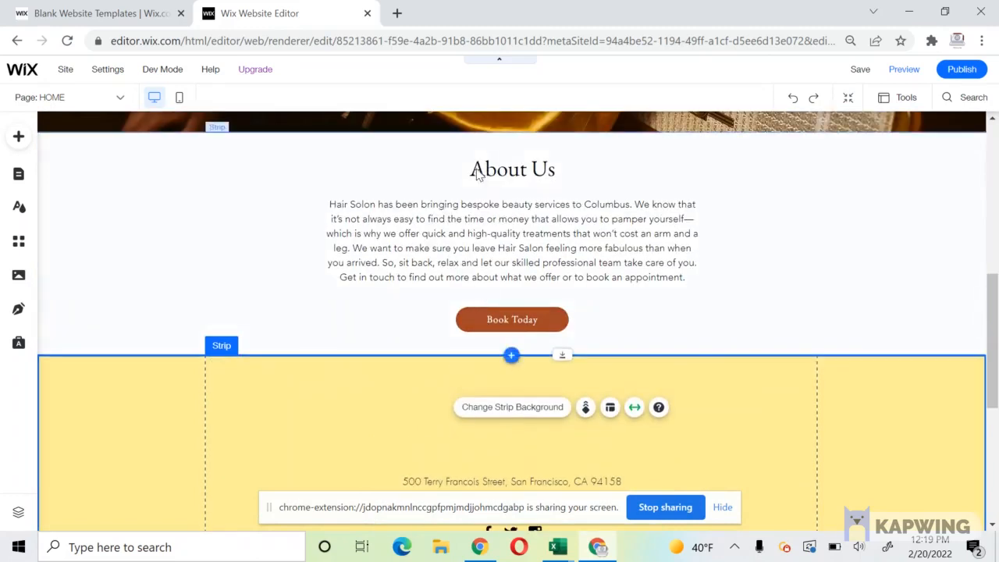
click(477, 171)
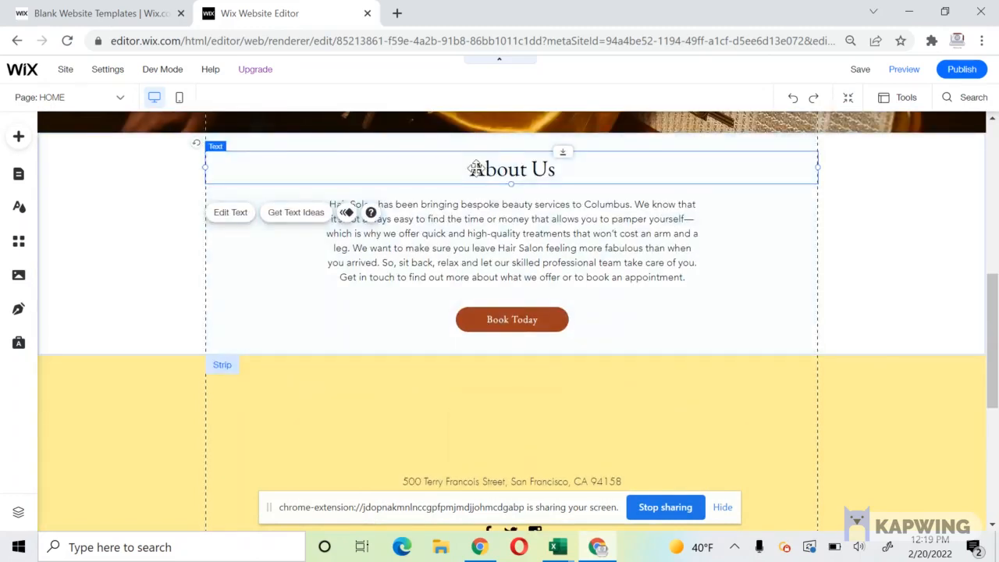
right_click(477, 173)
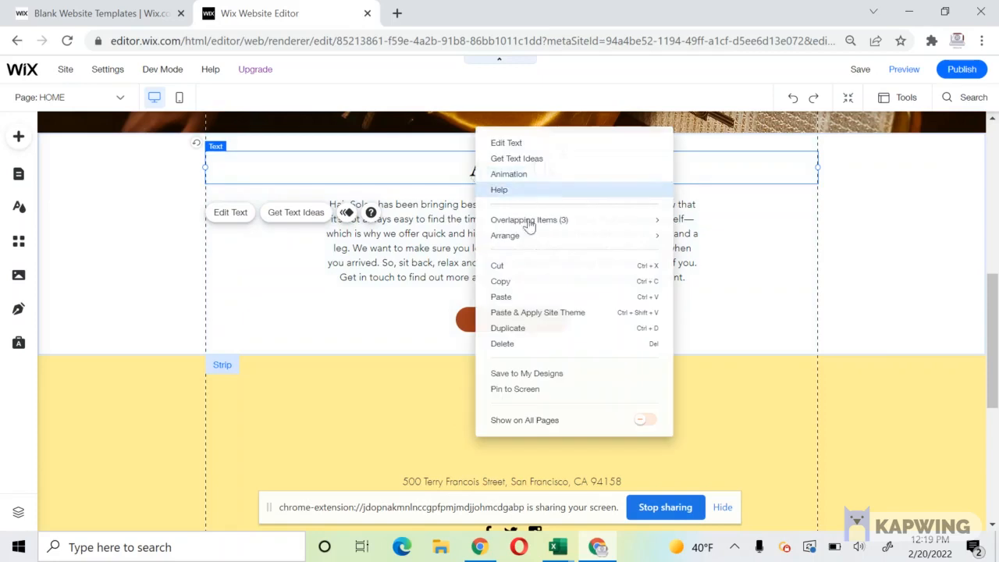
click(507, 328)
drag(446, 173, 439, 395)
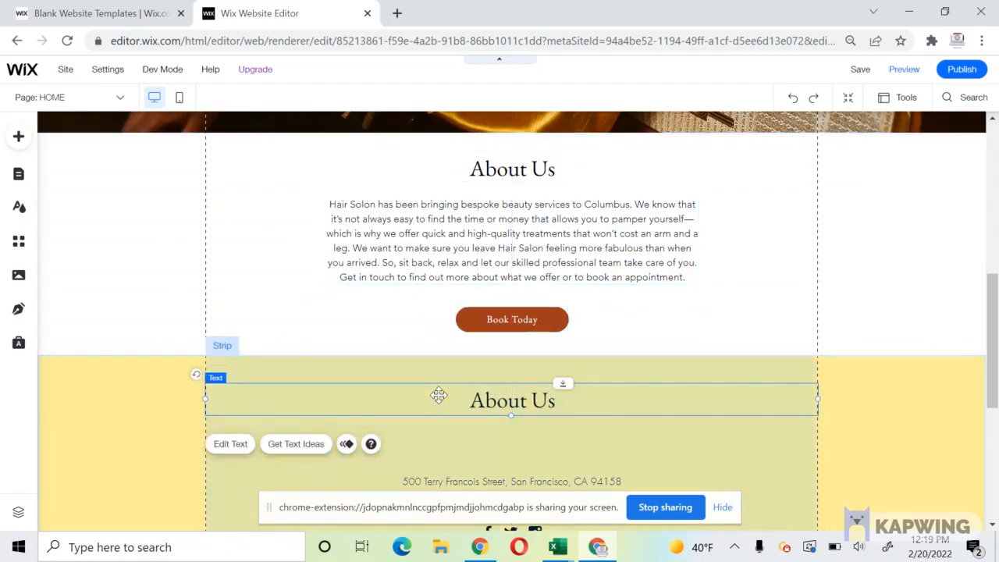
double_click(439, 395)
text(Get i)
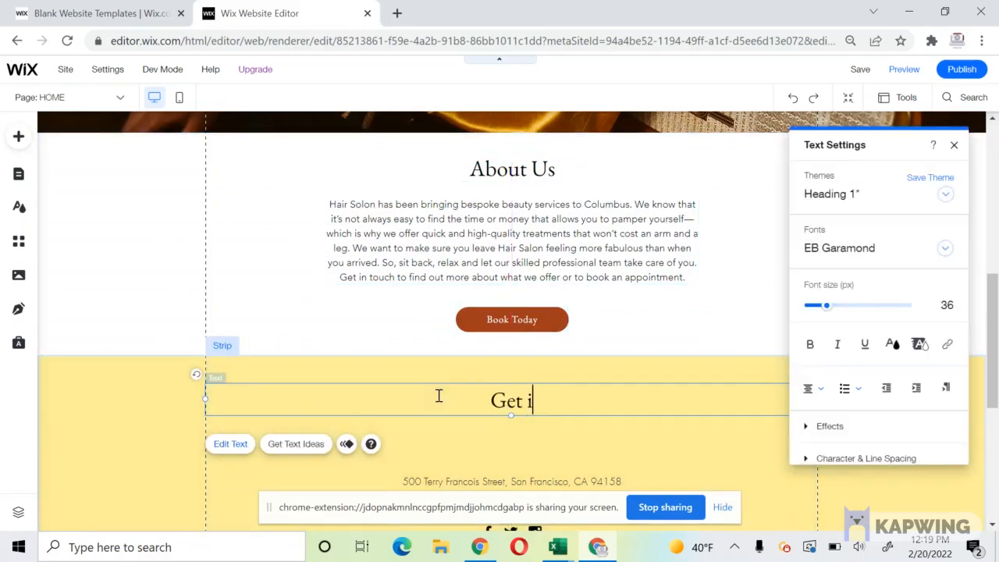
text(n Toucj)
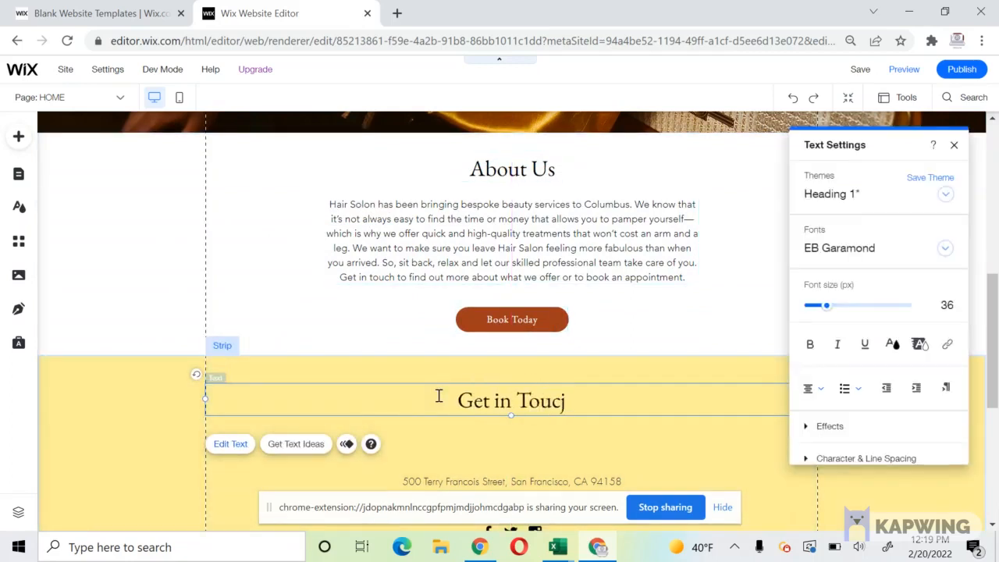
key(BackSpace)
text(h)
click(559, 472)
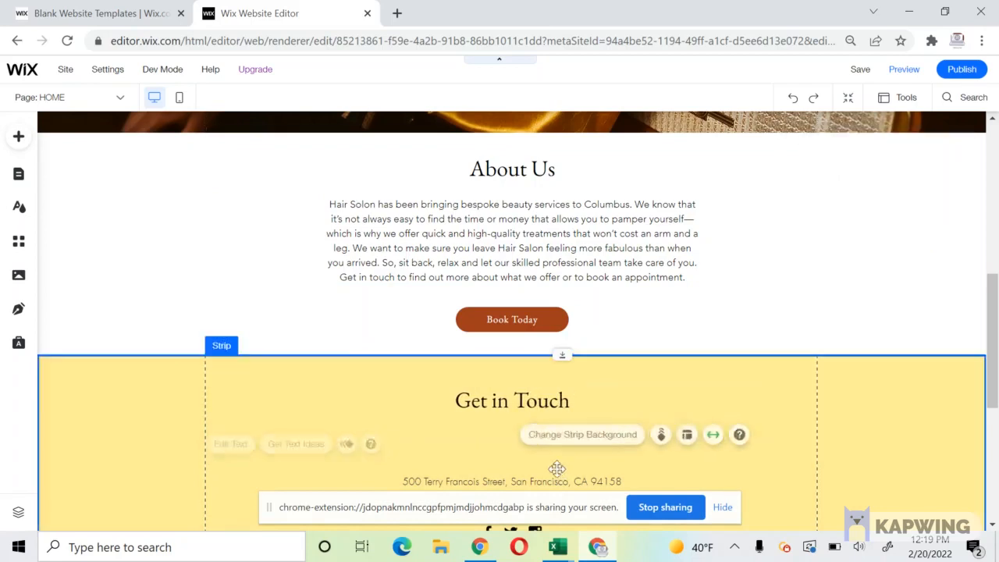
scroll(507, 456, down, 1)
Move the address text up beneath Get in Touch and check the About Us paragraph's font.
click(471, 424)
drag(468, 421, 468, 379)
double_click(435, 179)
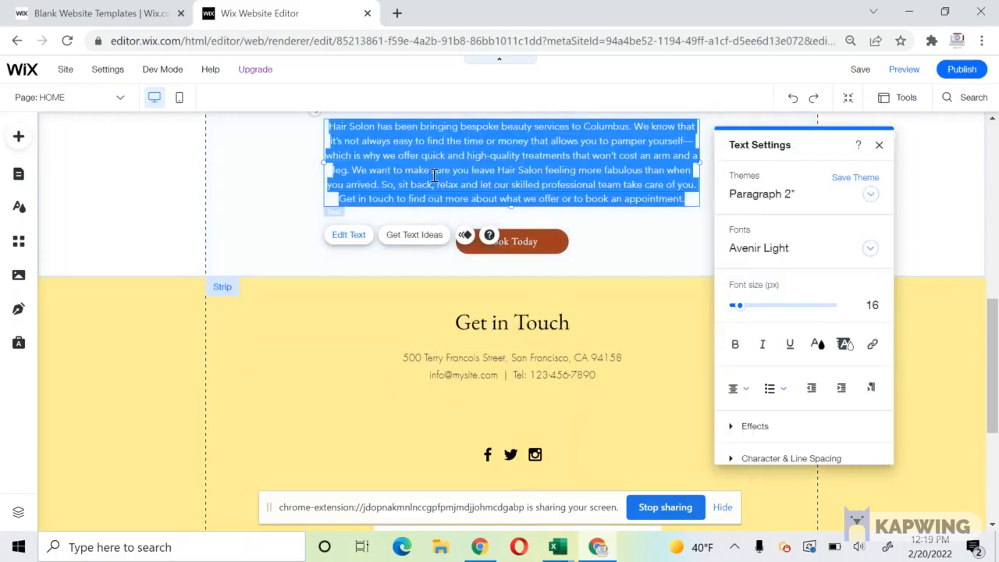
Set the address text font to Avenir Light.
click(510, 373)
click(510, 373)
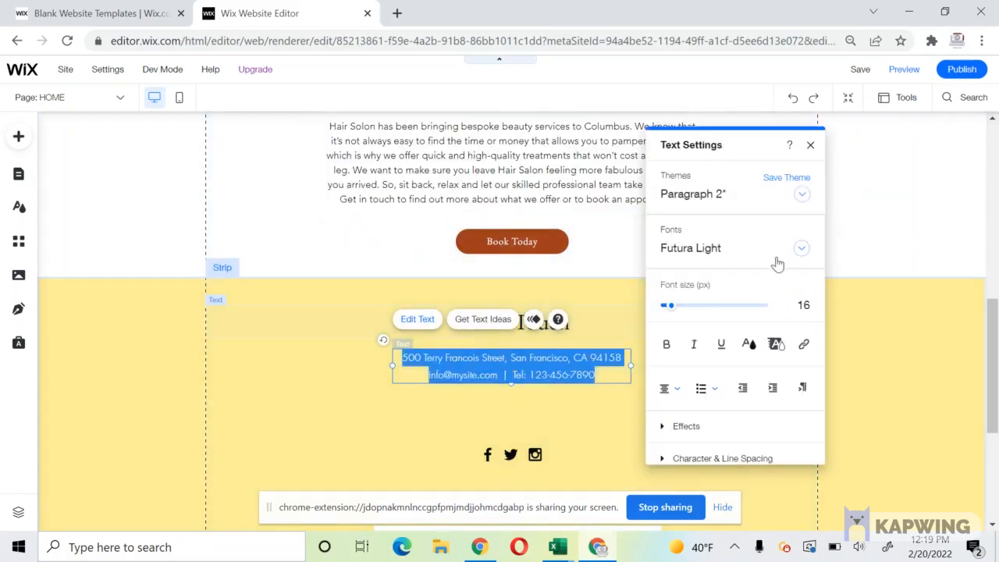
click(780, 249)
scroll(761, 353, up, 5)
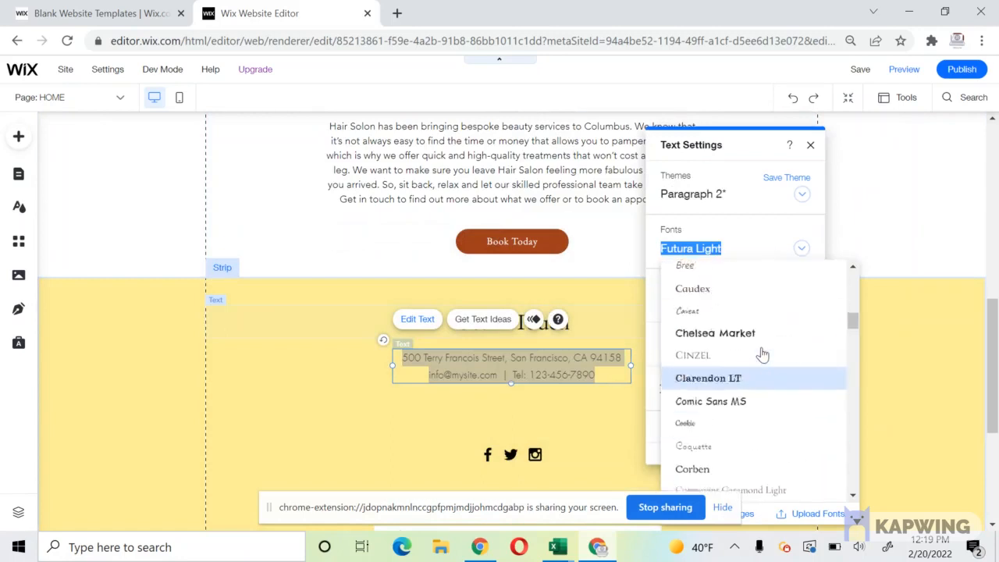
scroll(760, 353, up, 3)
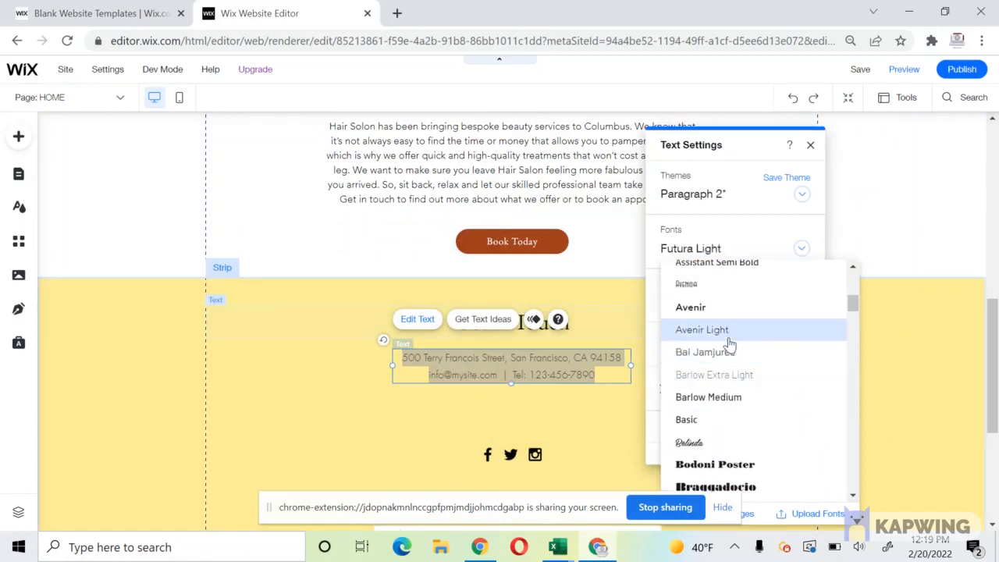
click(726, 329)
click(457, 454)
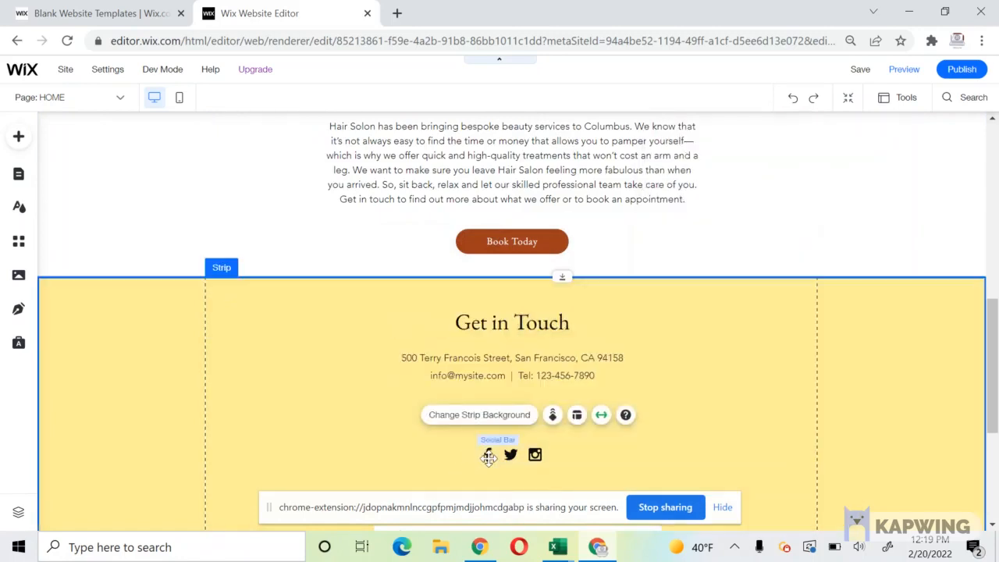
Move the social icons up under the address and the contact form beneath them.
click(499, 453)
drag(500, 453, 499, 404)
scroll(462, 365, down, 2)
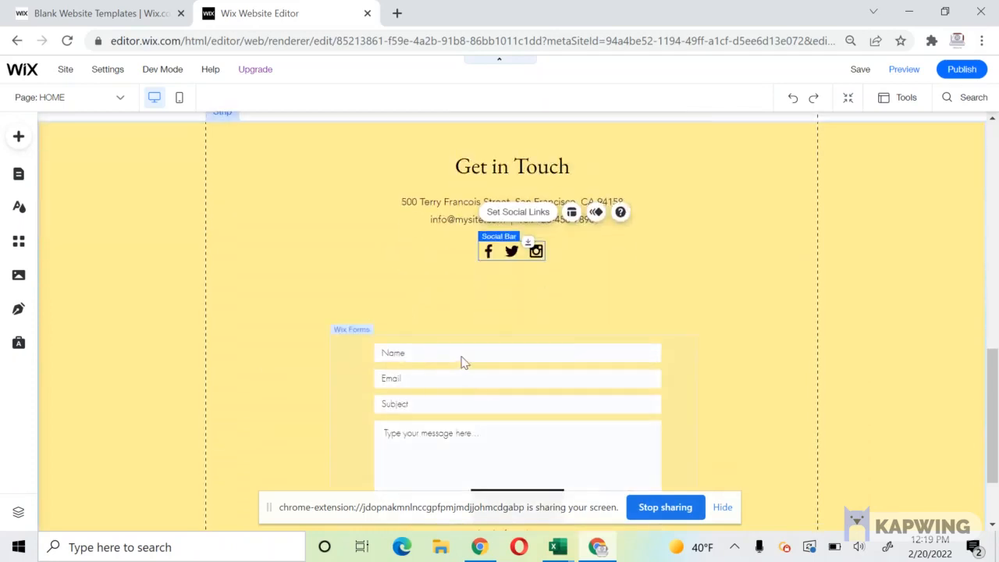
click(469, 335)
drag(469, 338, 496, 277)
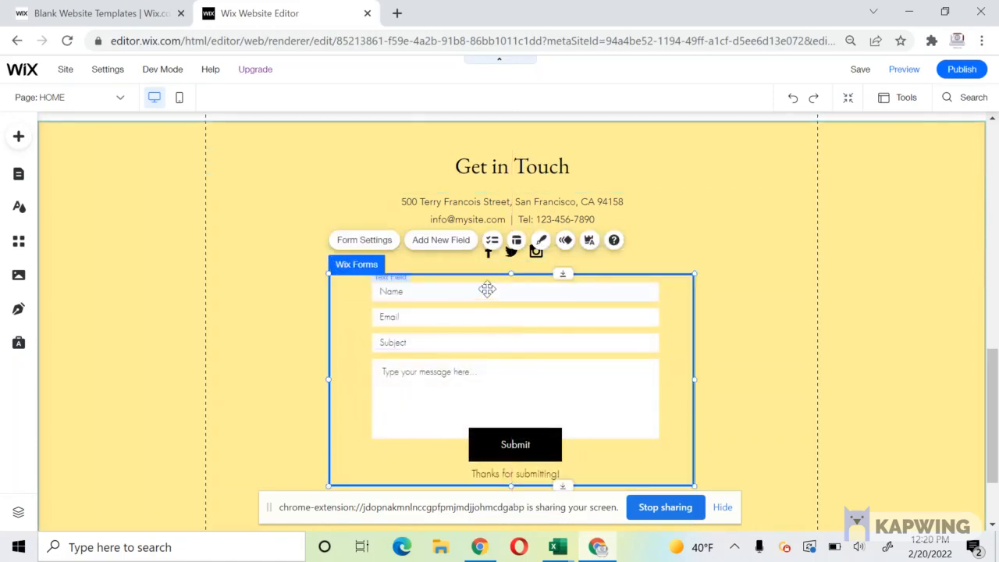
Narrow the contact form box to 521 px wide.
click(523, 286)
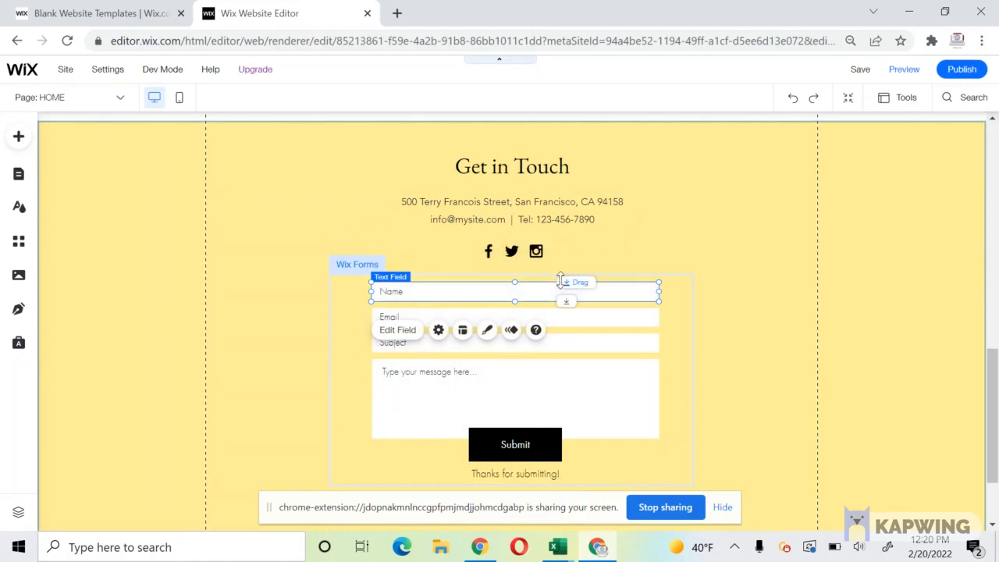
click(318, 283)
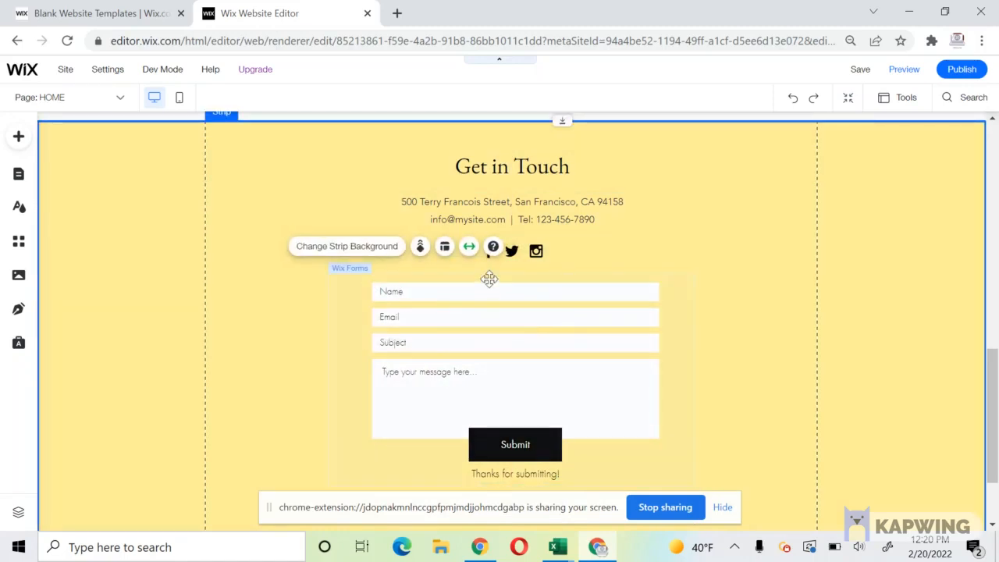
click(491, 279)
drag(512, 276, 510, 288)
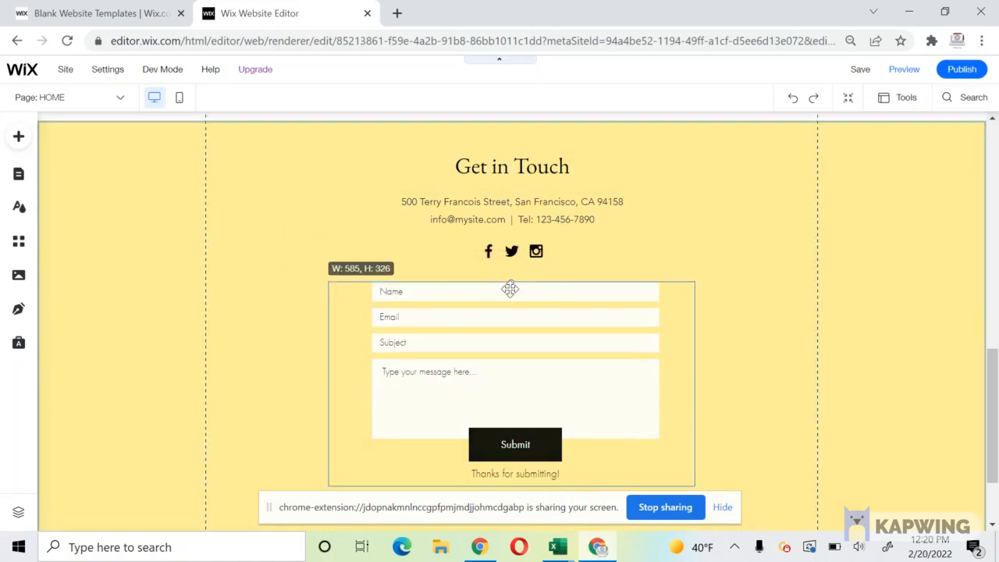
drag(329, 382, 380, 385)
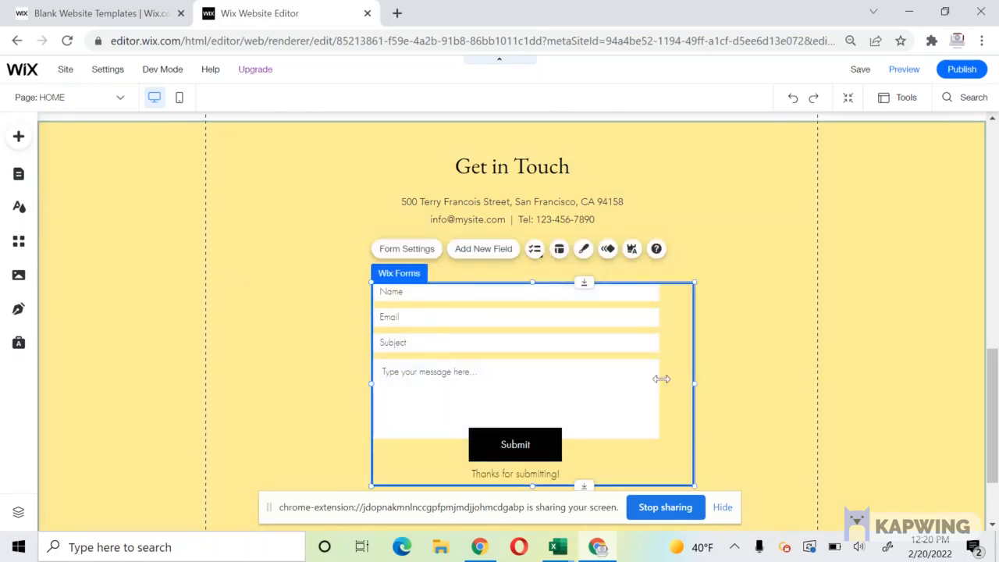
drag(661, 378, 654, 379)
click(201, 326)
scroll(202, 326, up, 2)
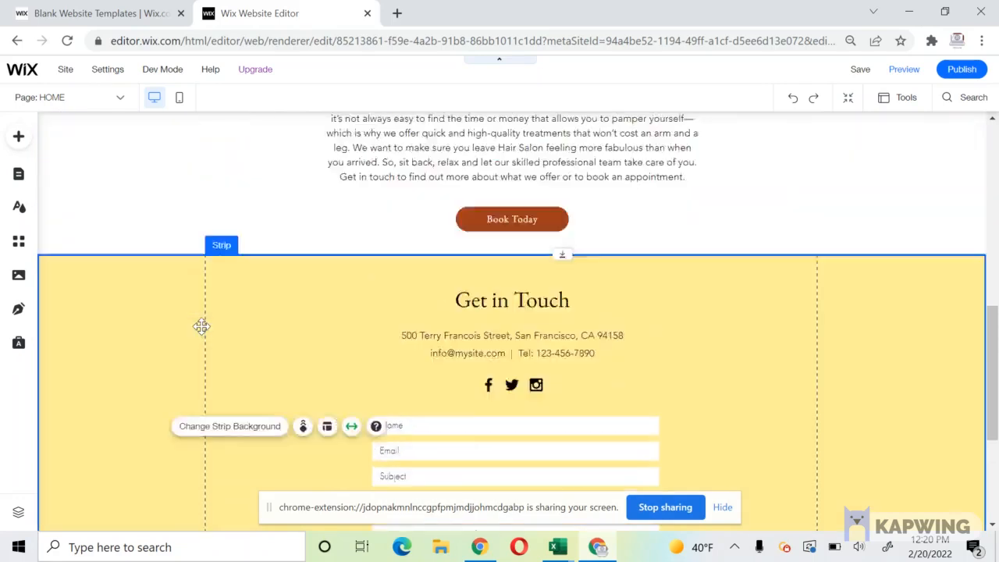
Search the strip's background image library for 'combs'.
click(218, 450)
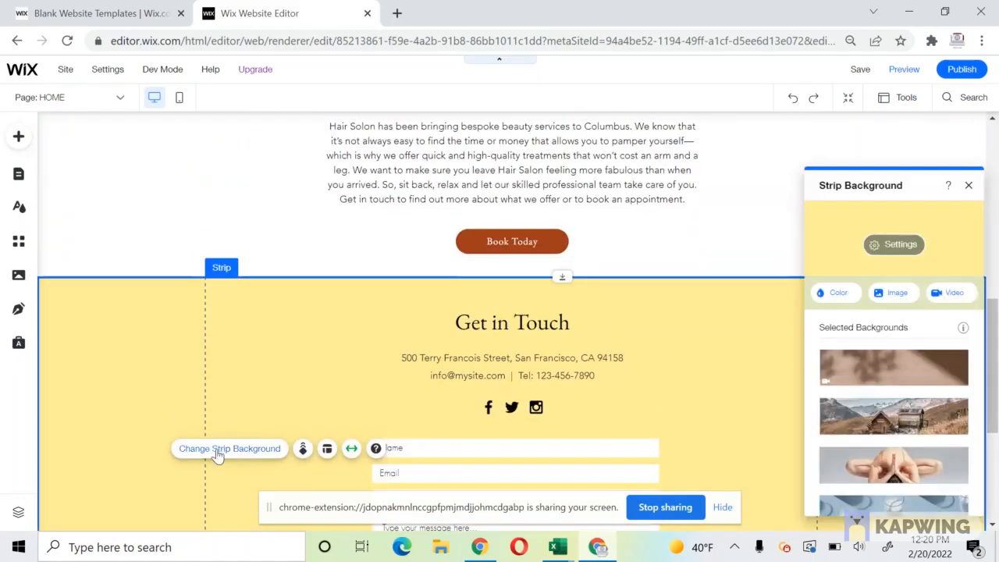
click(890, 294)
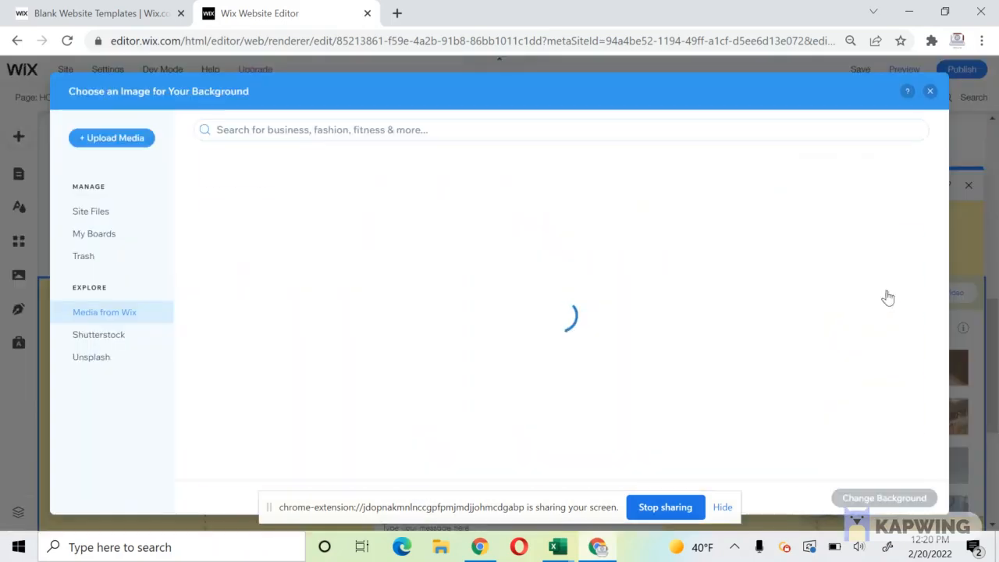
click(290, 133)
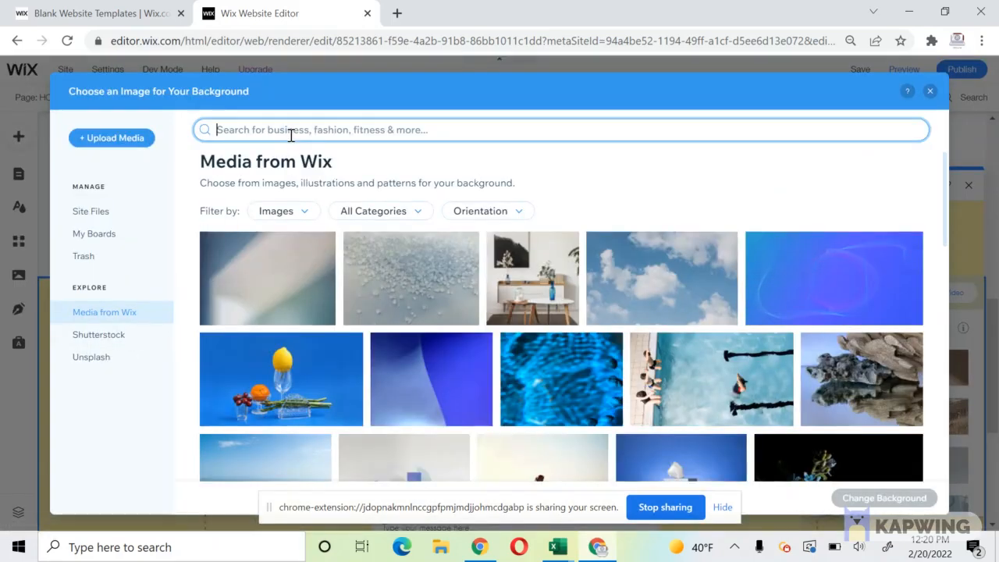
text(combs)
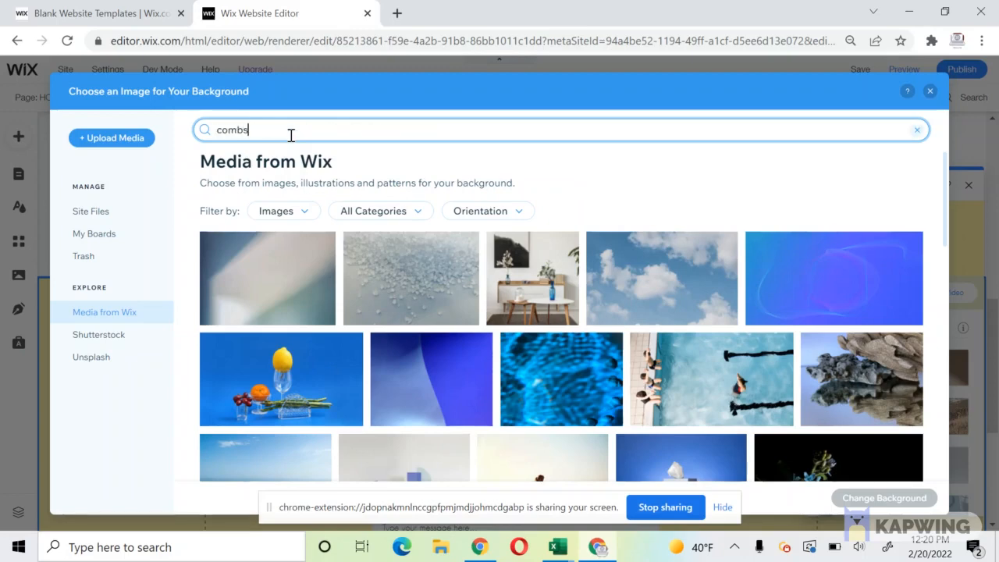
key(Return)
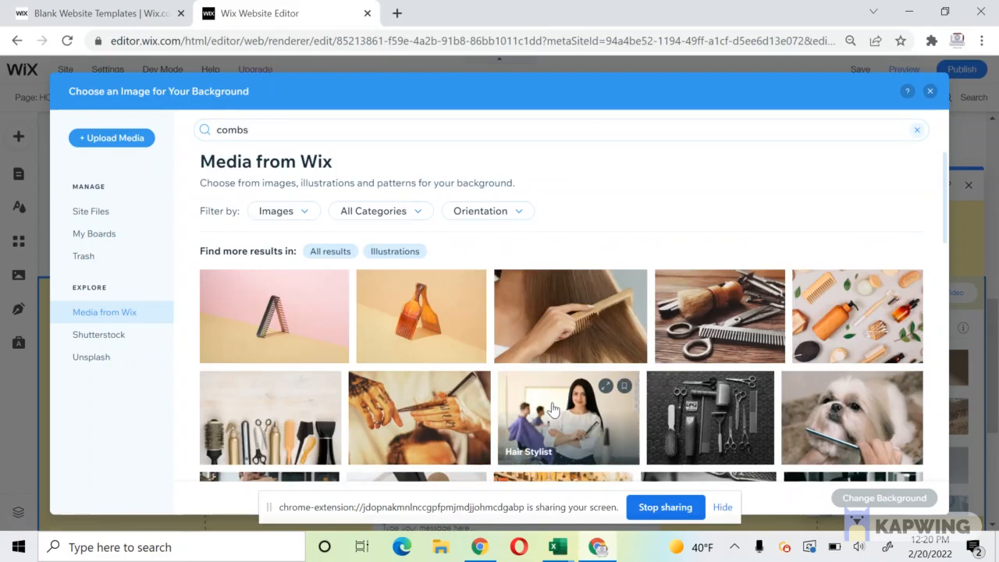
Apply the Barber tools photo of clippers and combs as the strip background.
scroll(553, 409, down, 1)
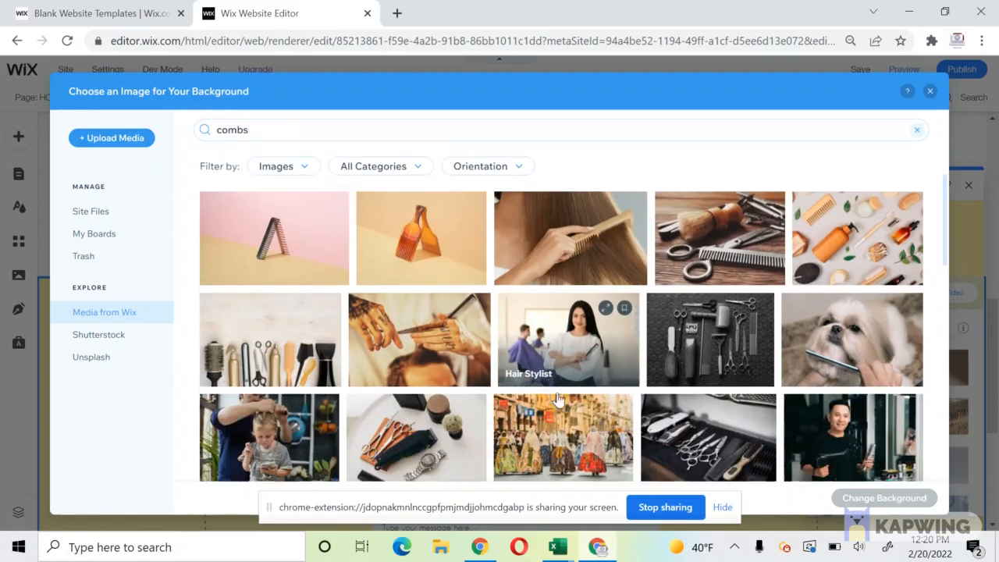
click(667, 447)
scroll(667, 446, down, 2)
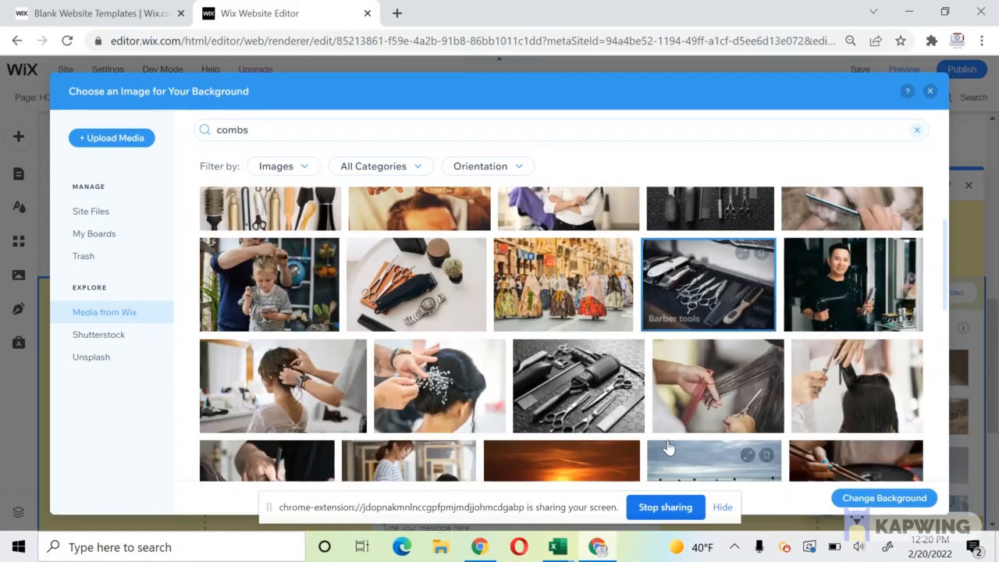
scroll(558, 373, down, 2)
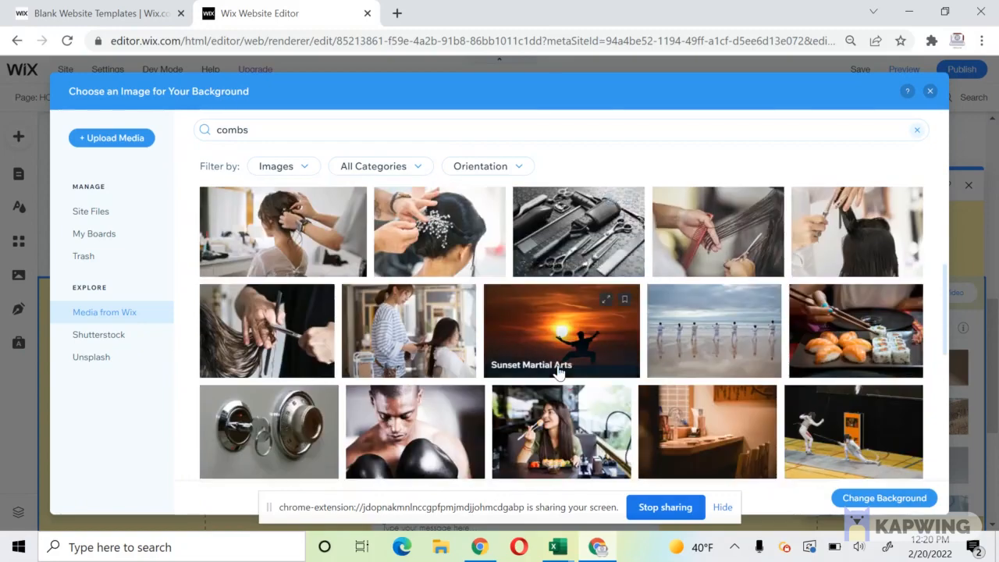
scroll(558, 373, down, 4)
scroll(559, 372, up, 10)
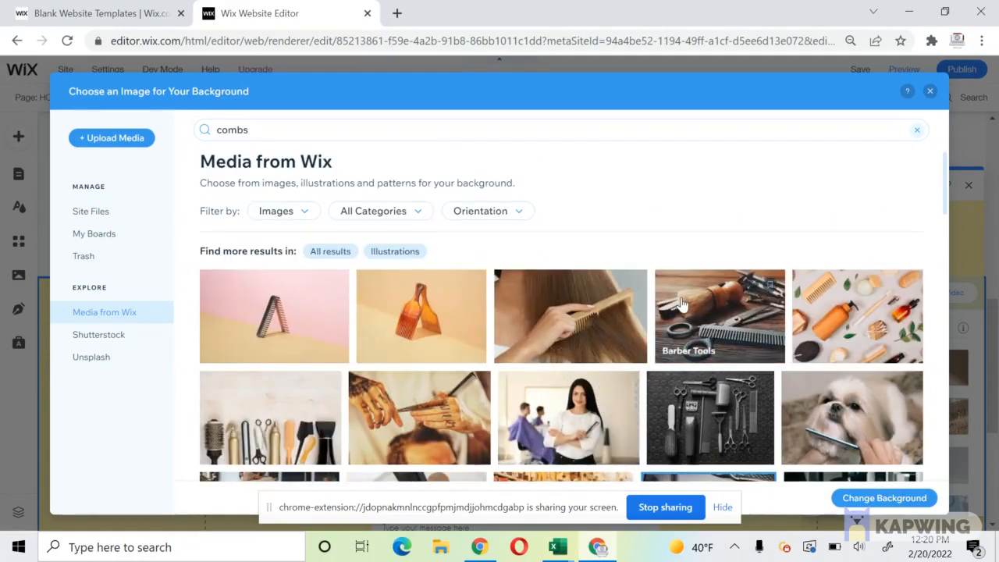
scroll(681, 302, down, 5)
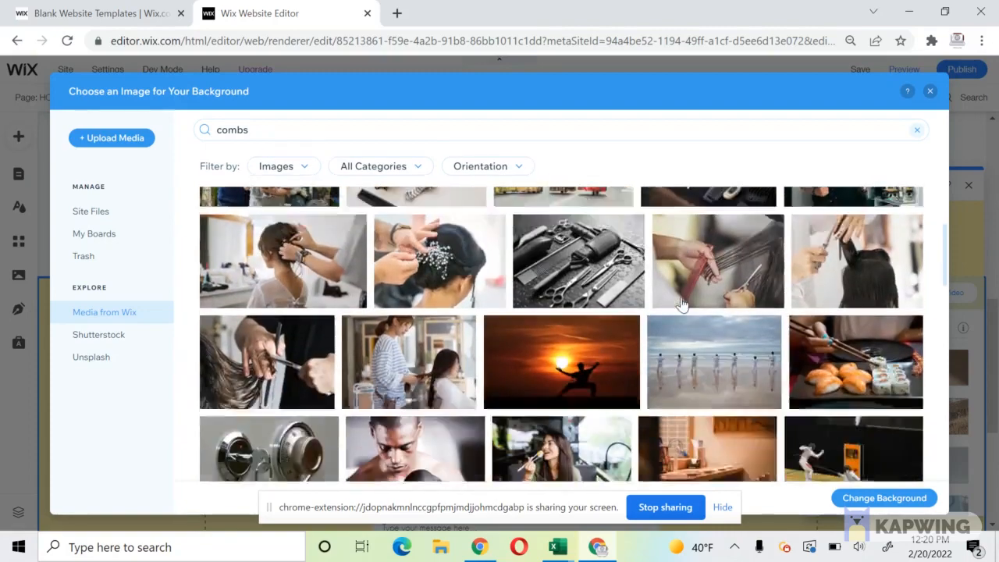
scroll(680, 303, down, 8)
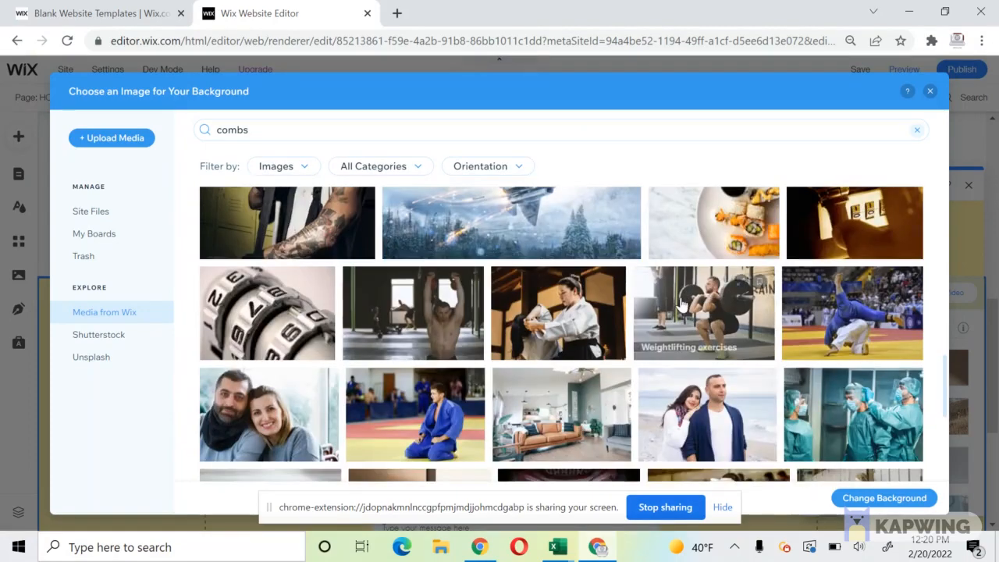
scroll(681, 303, down, 5)
scroll(680, 303, down, 2)
scroll(680, 303, up, 8)
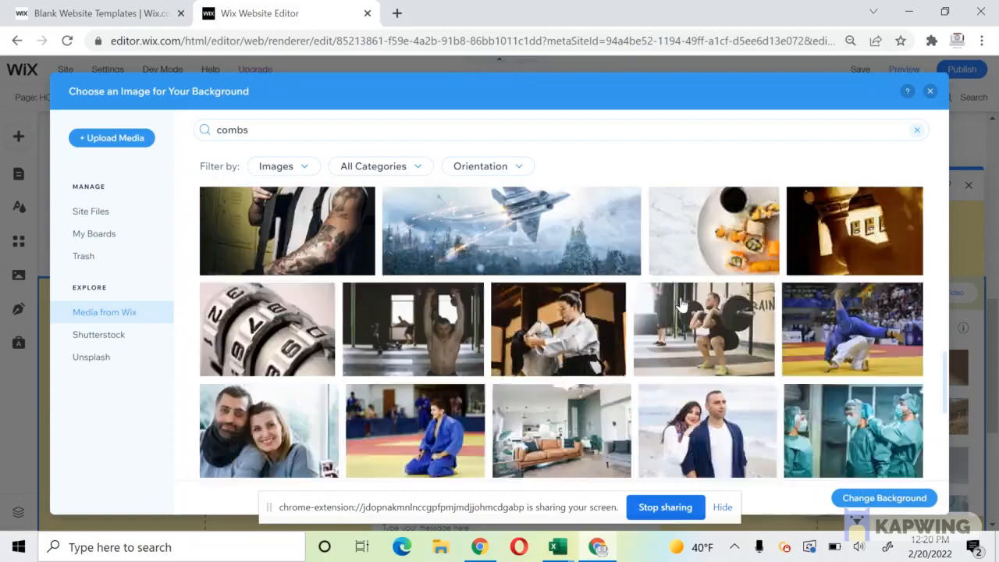
scroll(680, 303, up, 12)
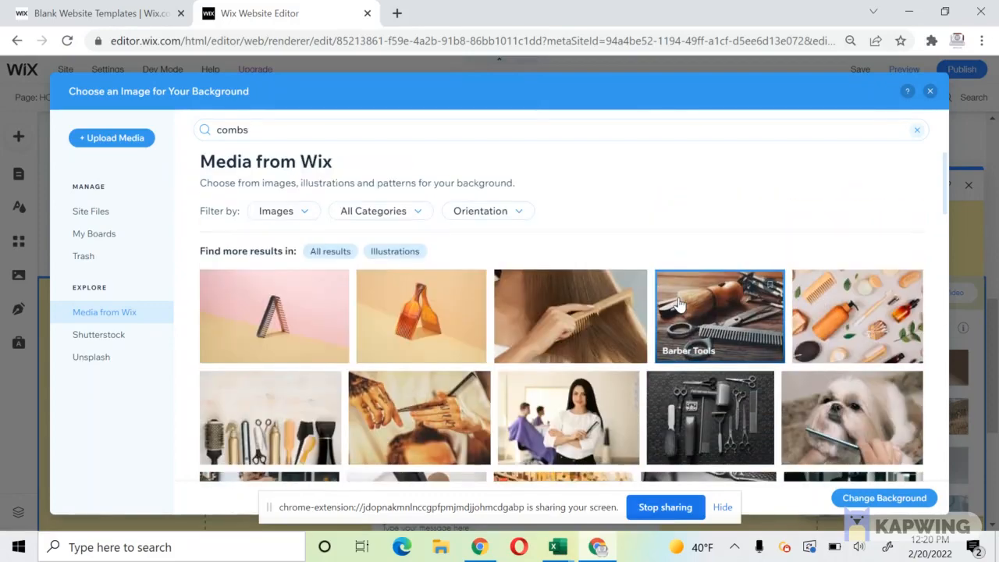
click(254, 422)
scroll(254, 422, down, 1)
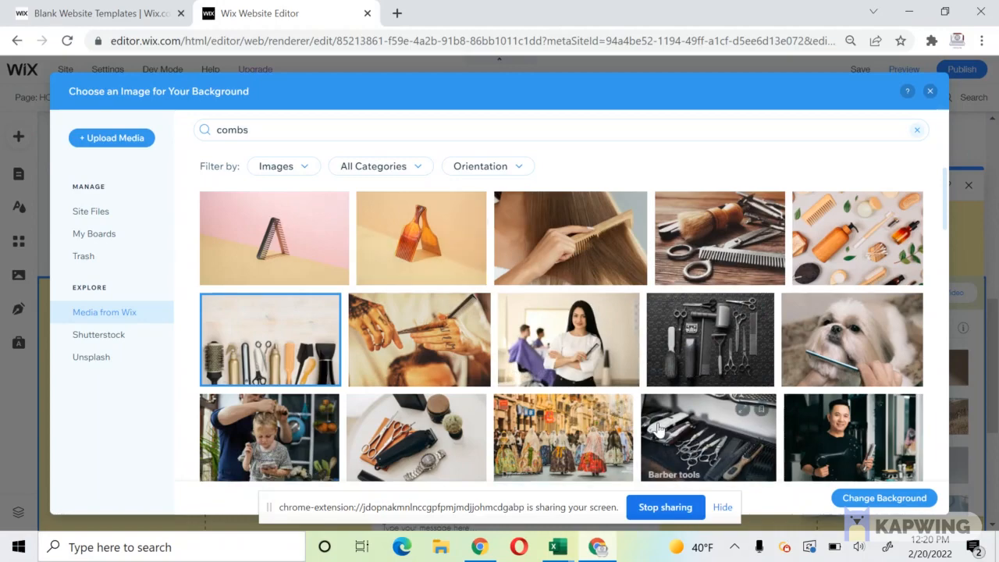
click(698, 449)
click(872, 500)
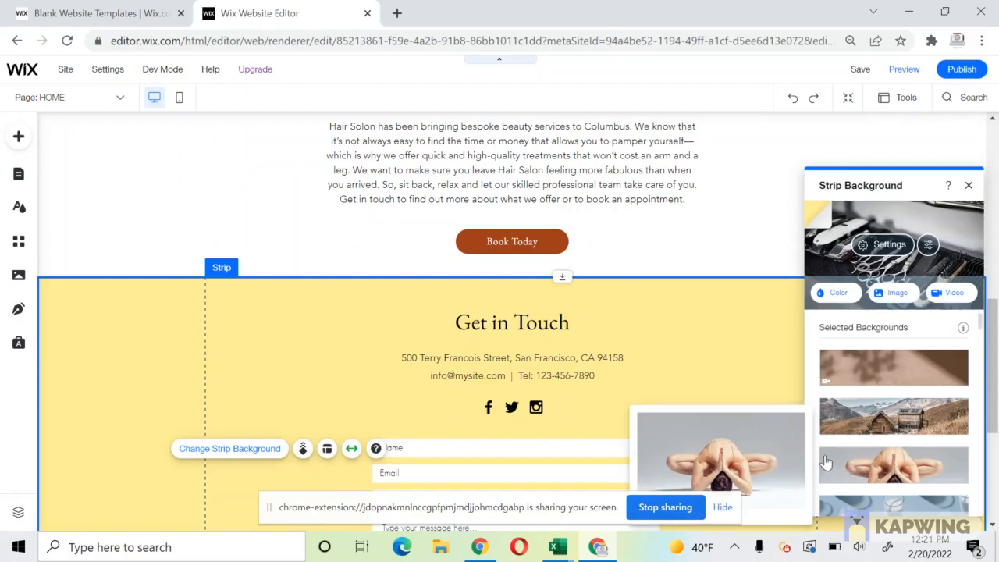
Set the background's colour behind the image to black and image opacity to 58.
scroll(720, 364, down, 3)
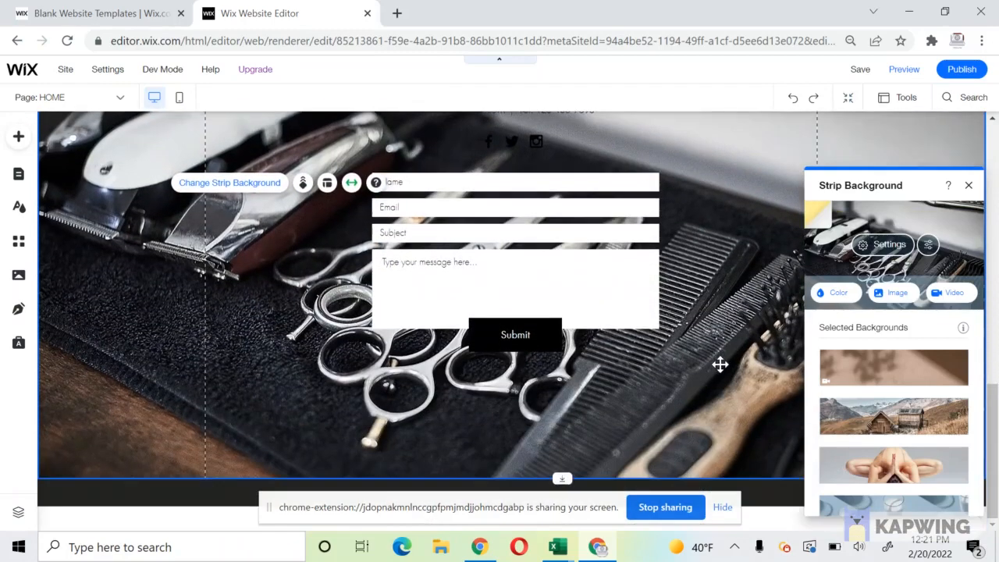
scroll(720, 363, up, 3)
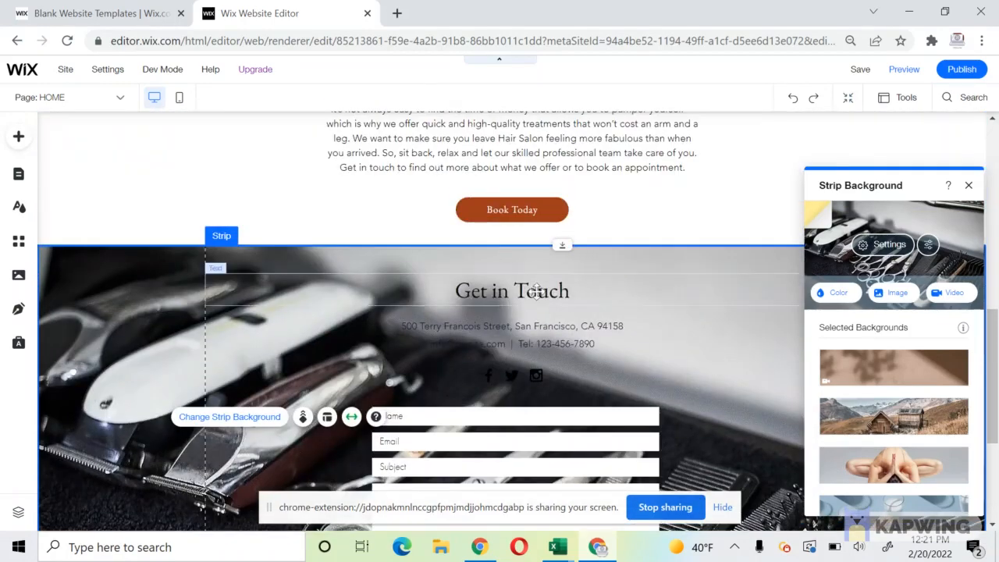
click(883, 245)
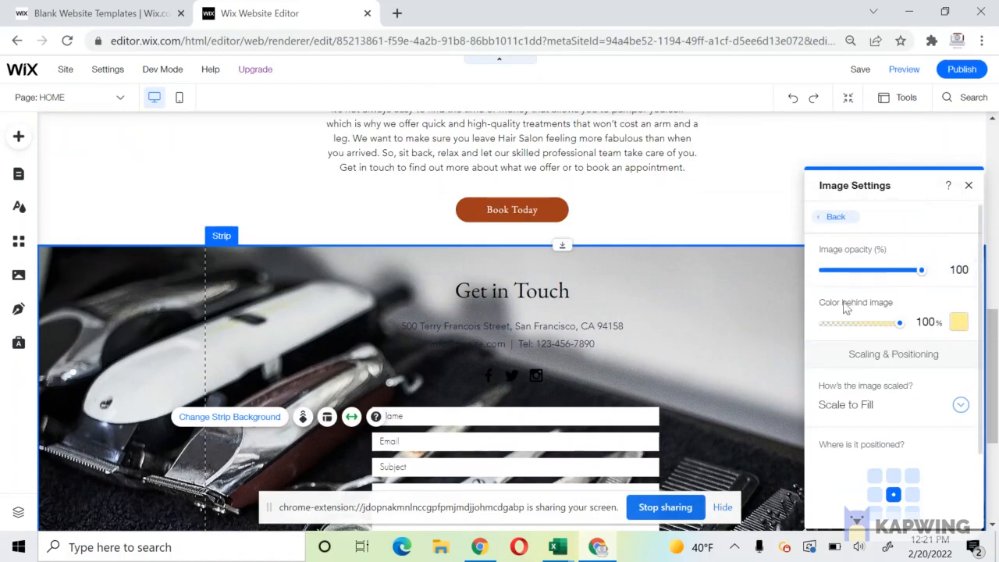
right_click(769, 267)
click(877, 302)
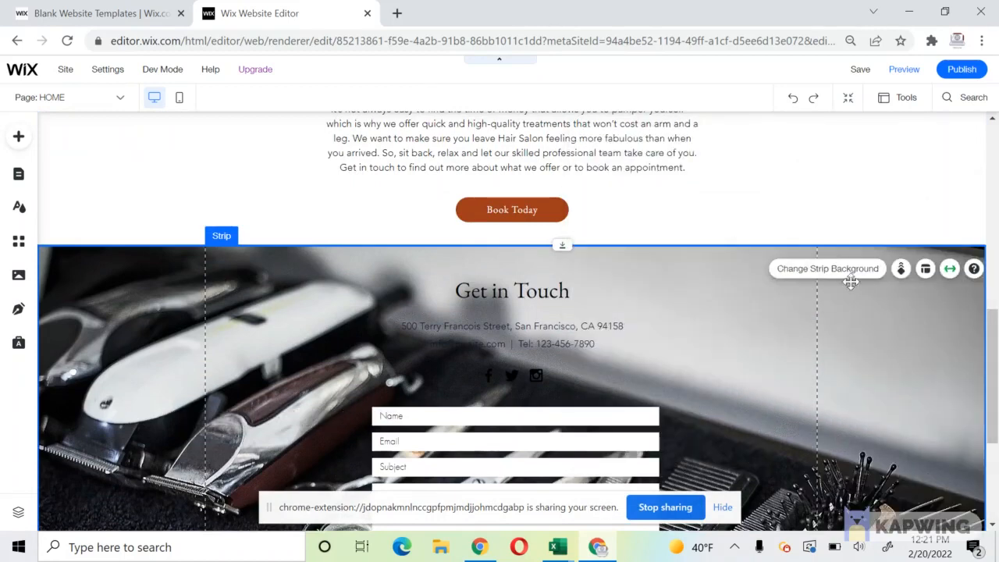
click(839, 269)
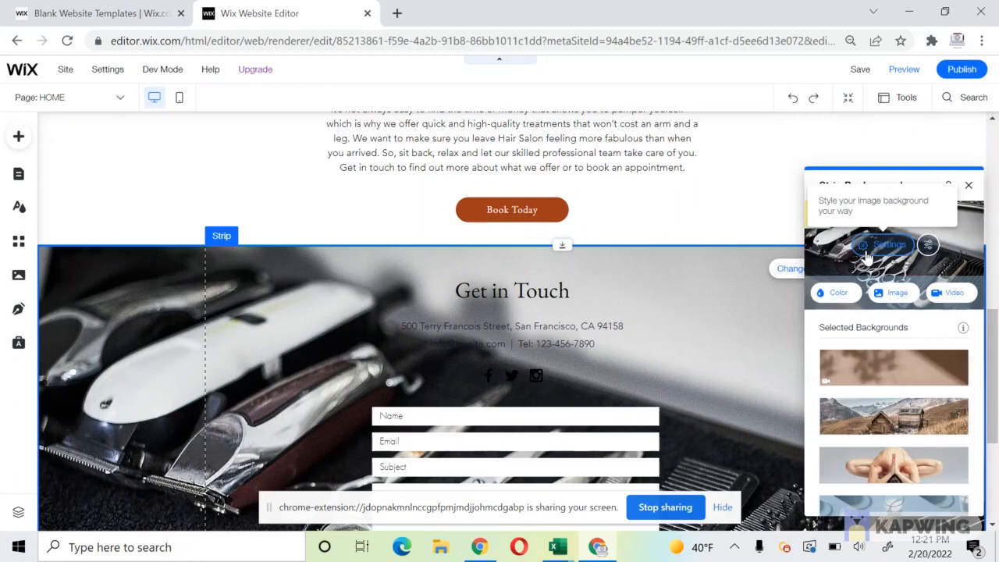
click(865, 251)
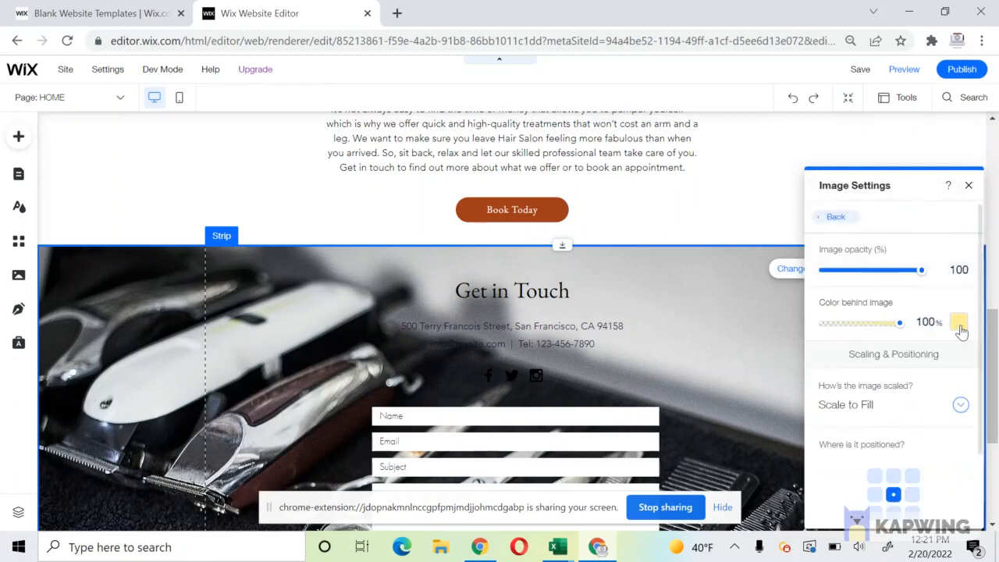
click(959, 323)
click(840, 295)
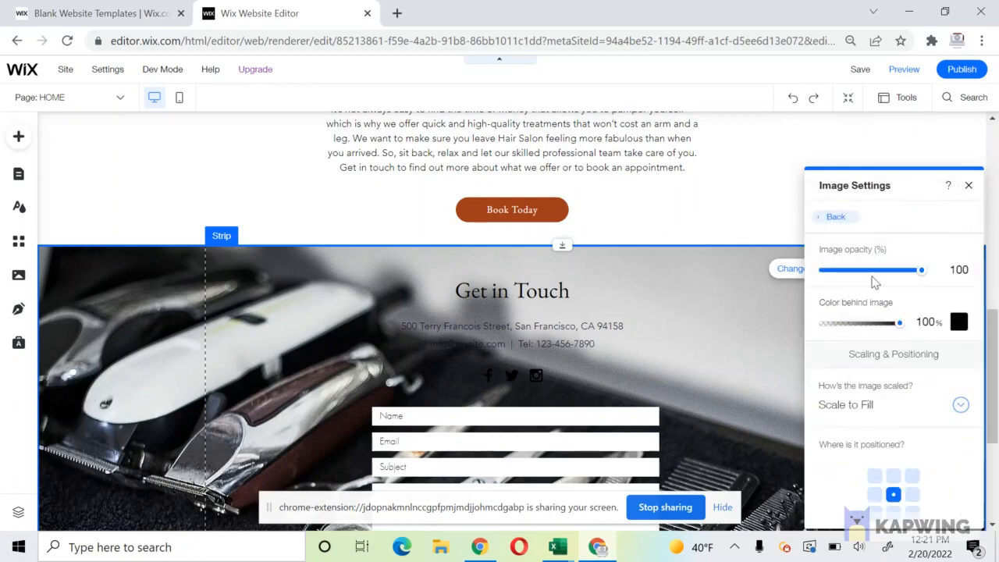
click(887, 272)
drag(884, 275, 878, 273)
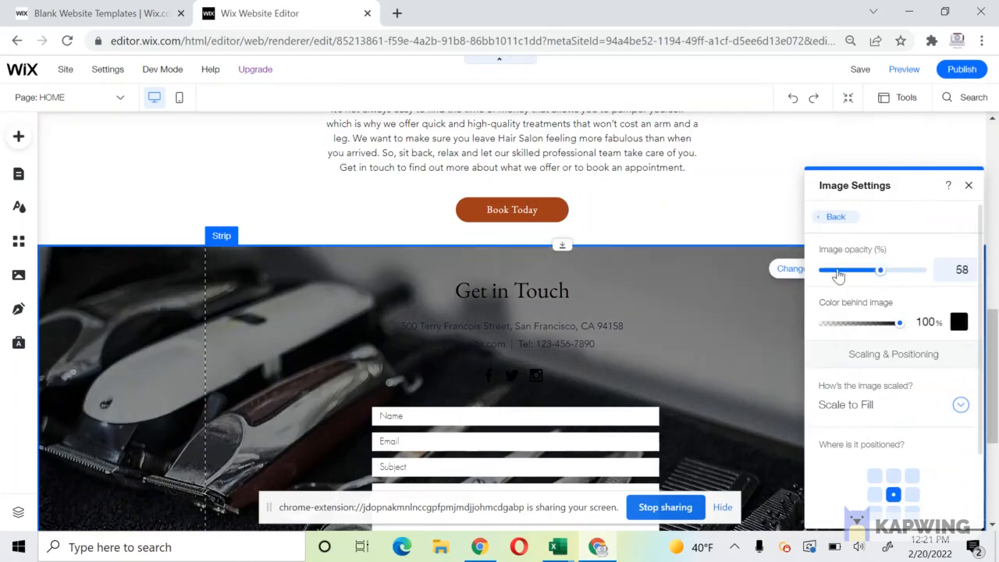
double_click(495, 289)
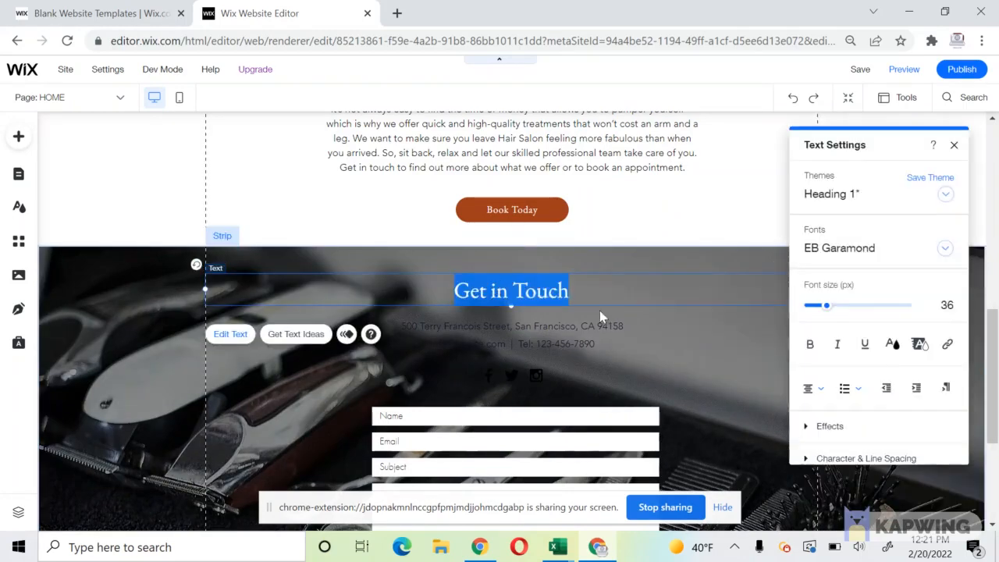
Change the text colour of the Get in Touch heading and address lines to white.
click(892, 344)
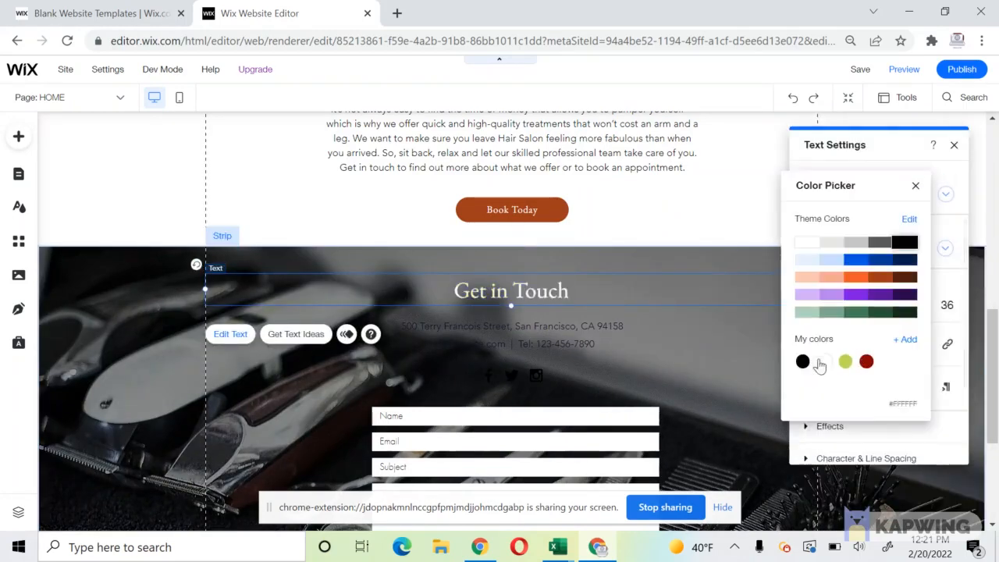
click(442, 330)
double_click(453, 323)
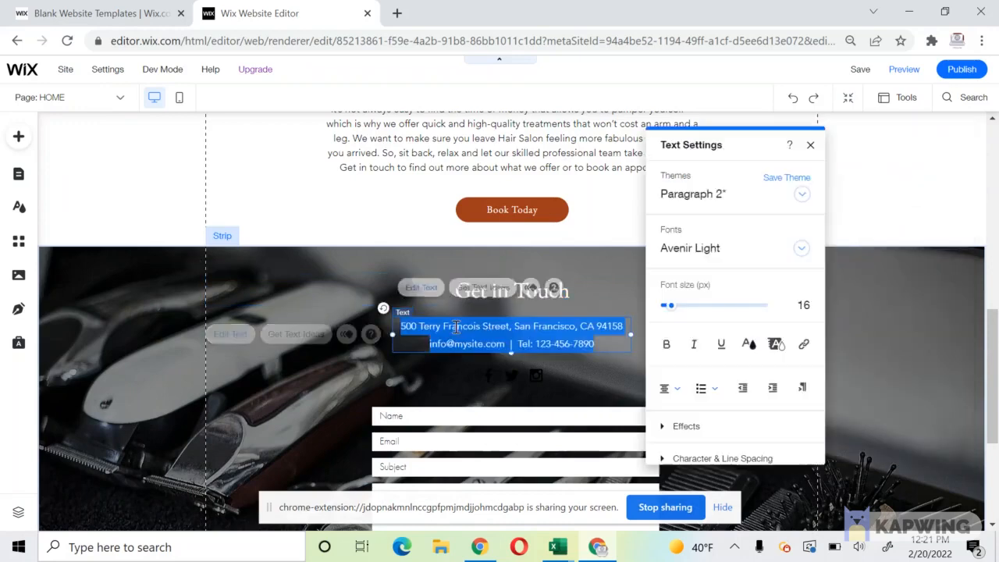
click(749, 345)
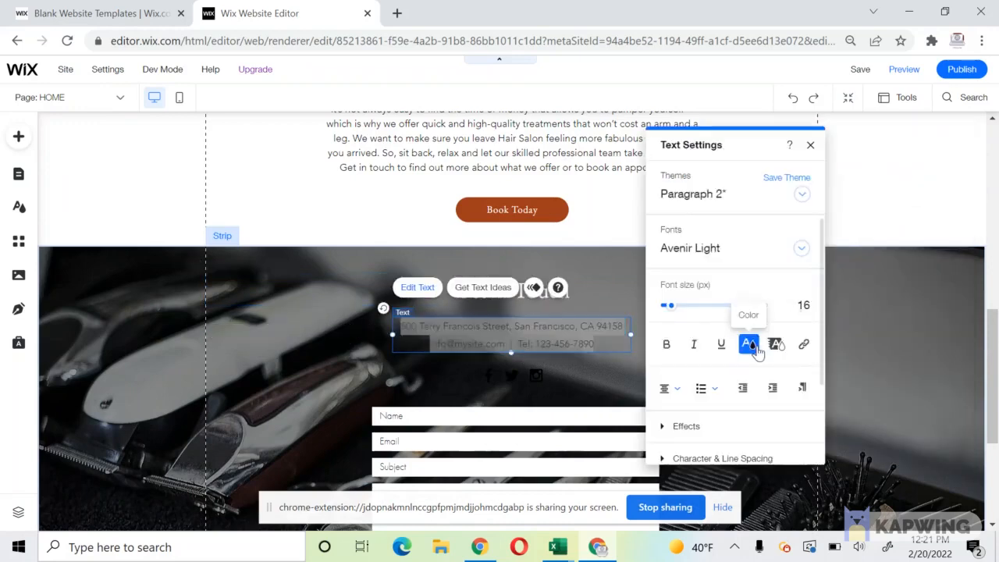
click(519, 363)
click(503, 371)
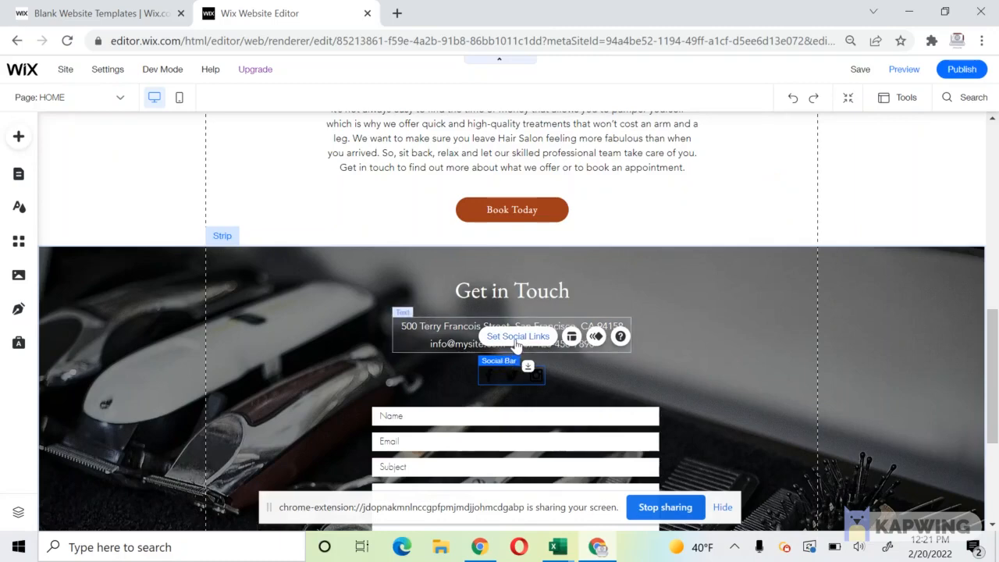
Remove the black Facebook, Twitter and Instagram icons from the social bar.
click(516, 337)
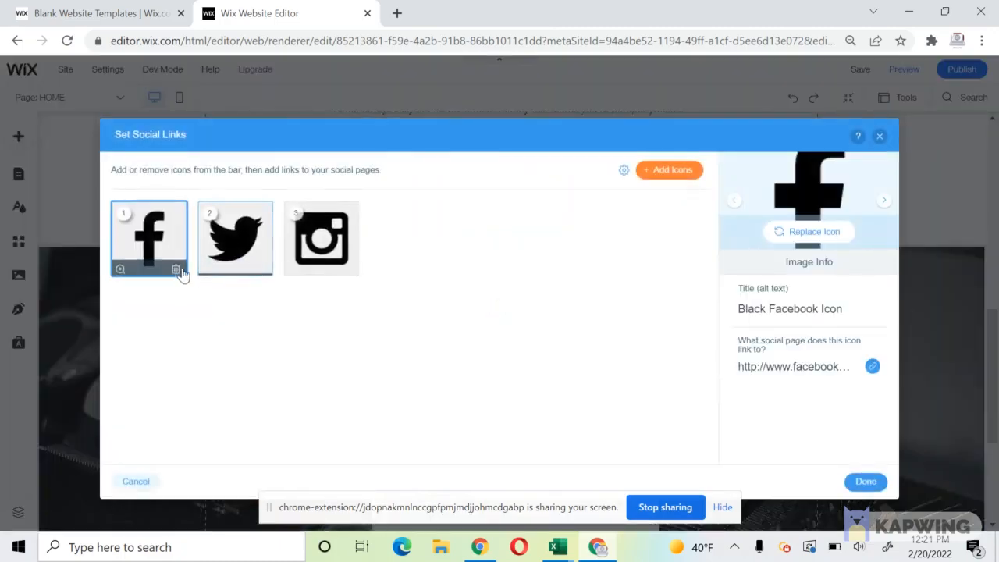
click(176, 268)
click(175, 268)
click(176, 268)
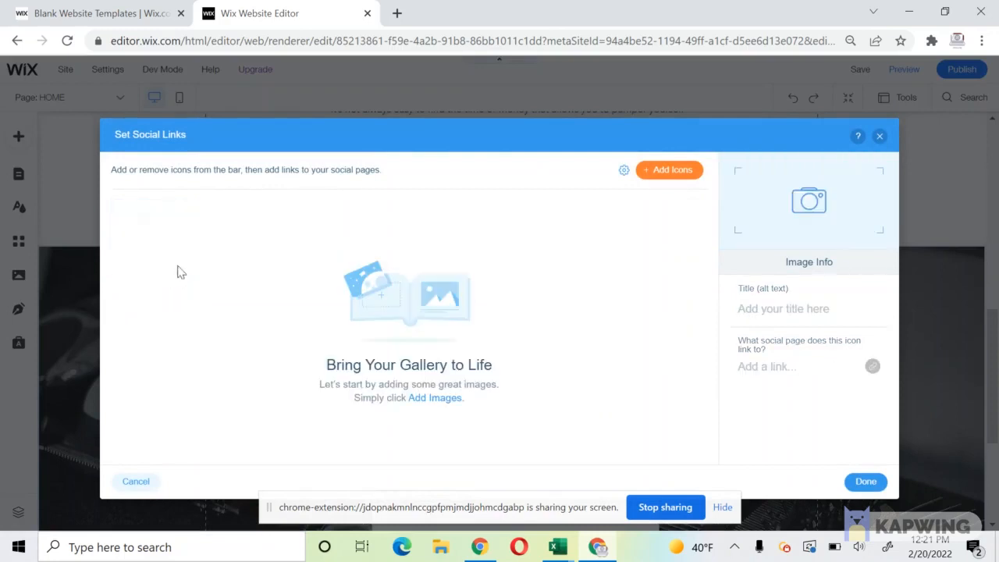
Add a white Facebook icon from the Facebook-filtered library, then reopen Add Icons.
click(669, 169)
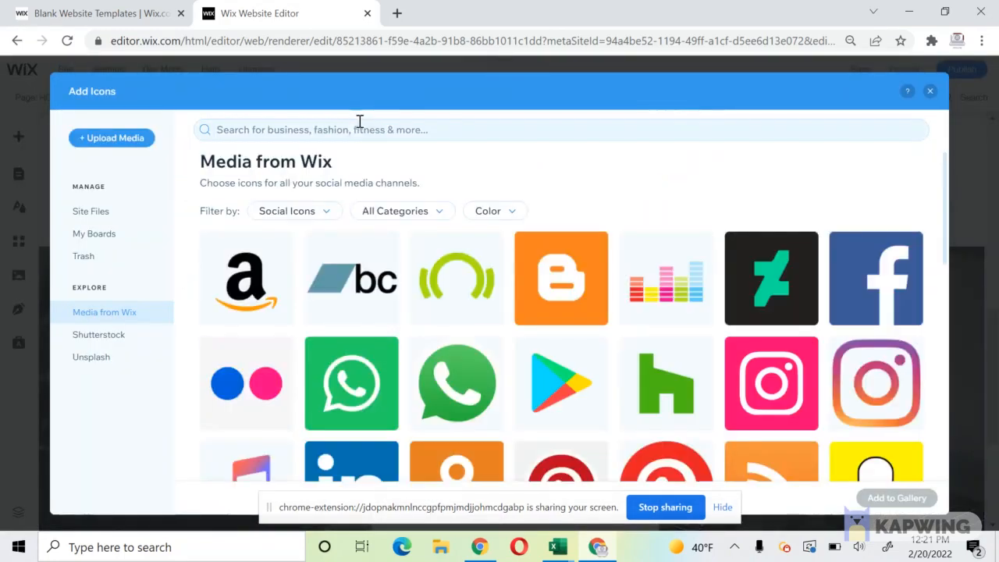
click(332, 222)
click(383, 217)
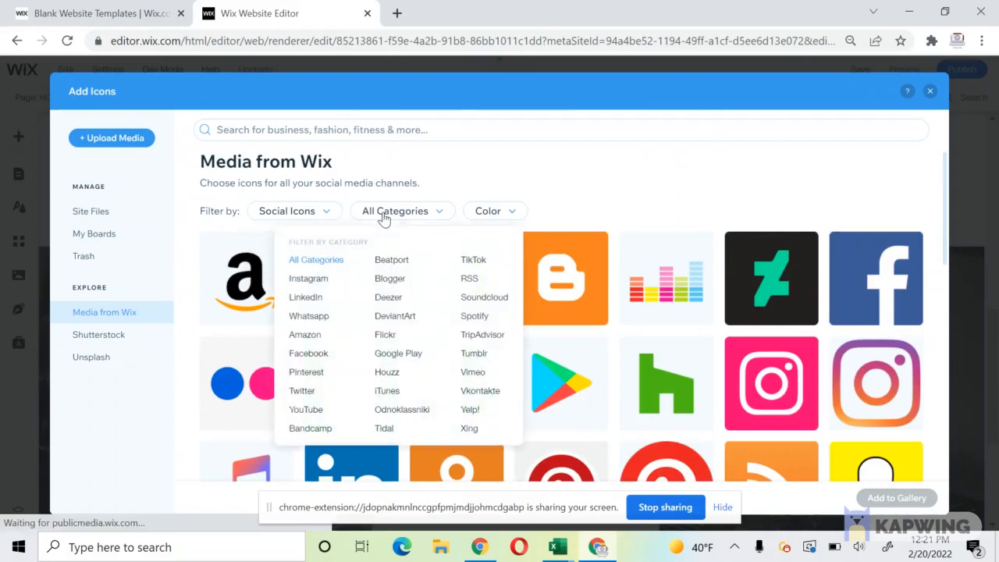
click(310, 354)
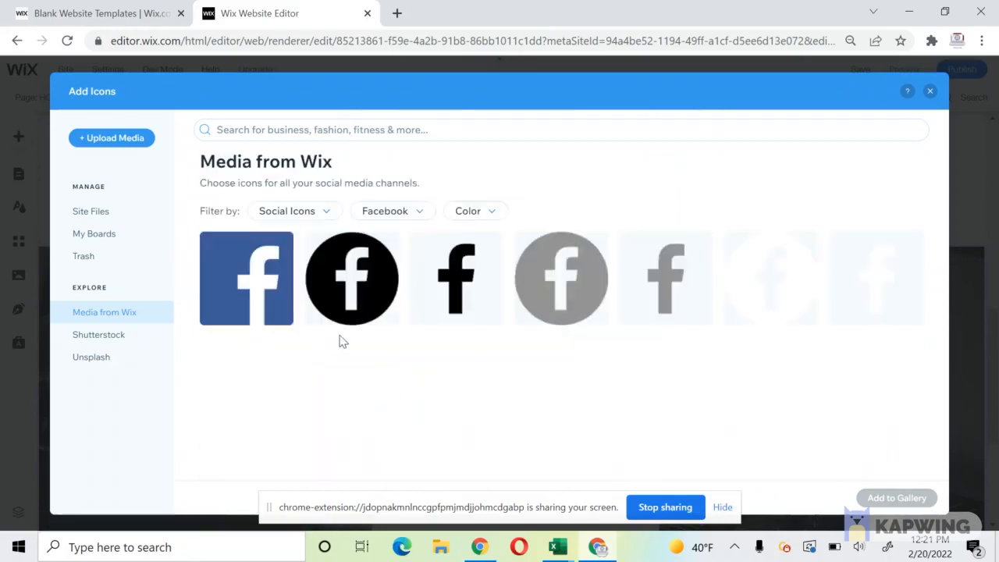
click(866, 289)
click(911, 499)
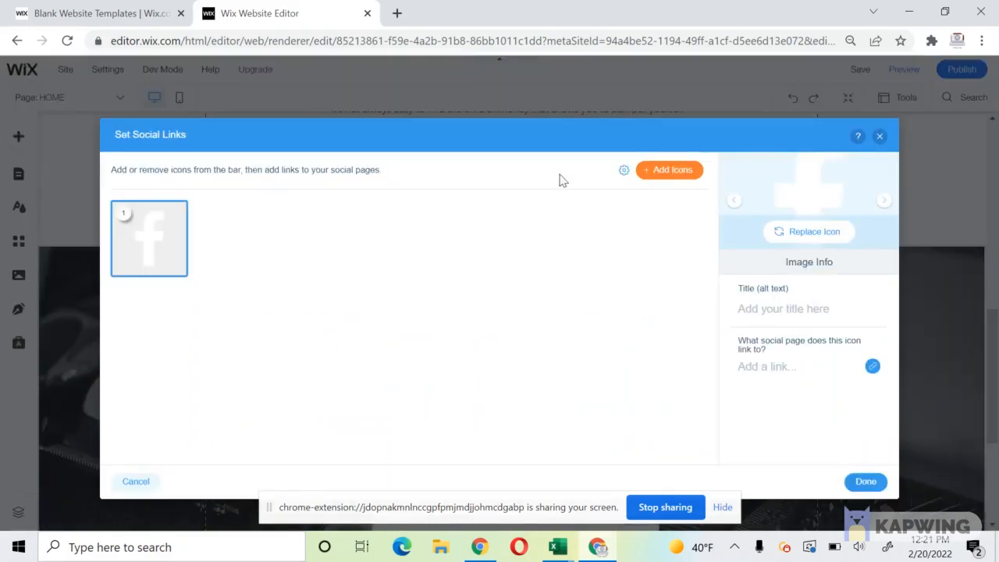
click(681, 184)
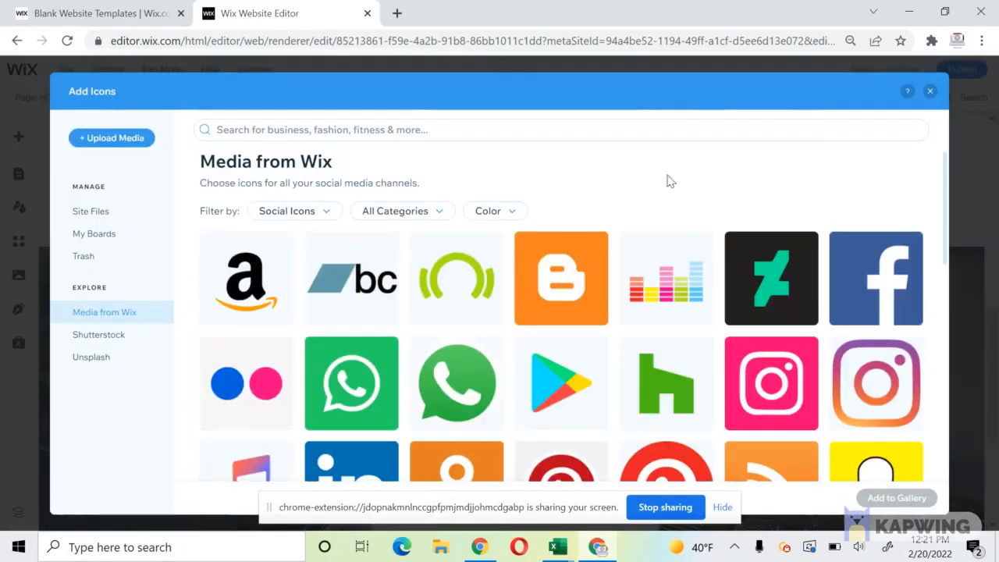
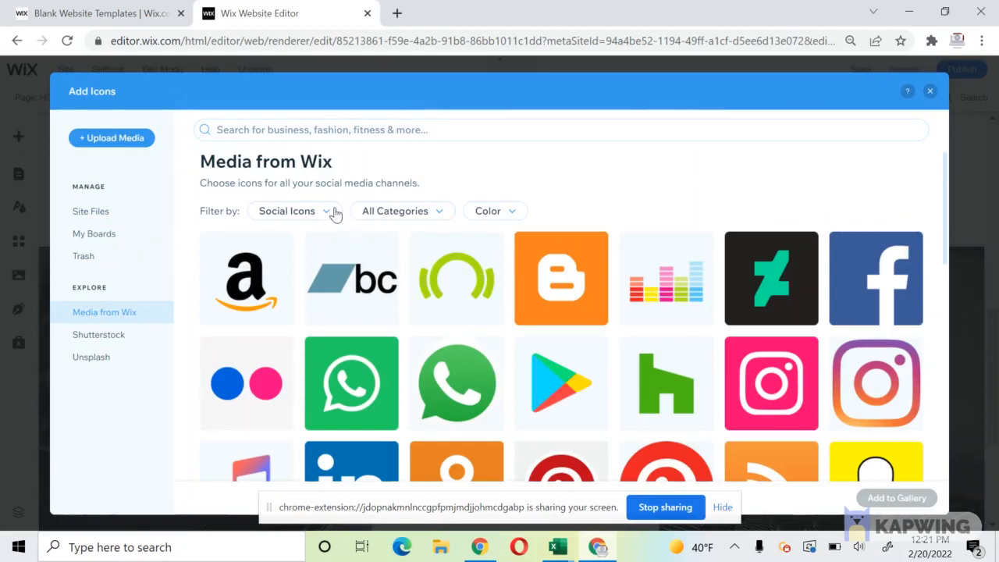
Add a white Instagram icon from the Instagram-filtered library, ordered second after Facebook.
click(396, 212)
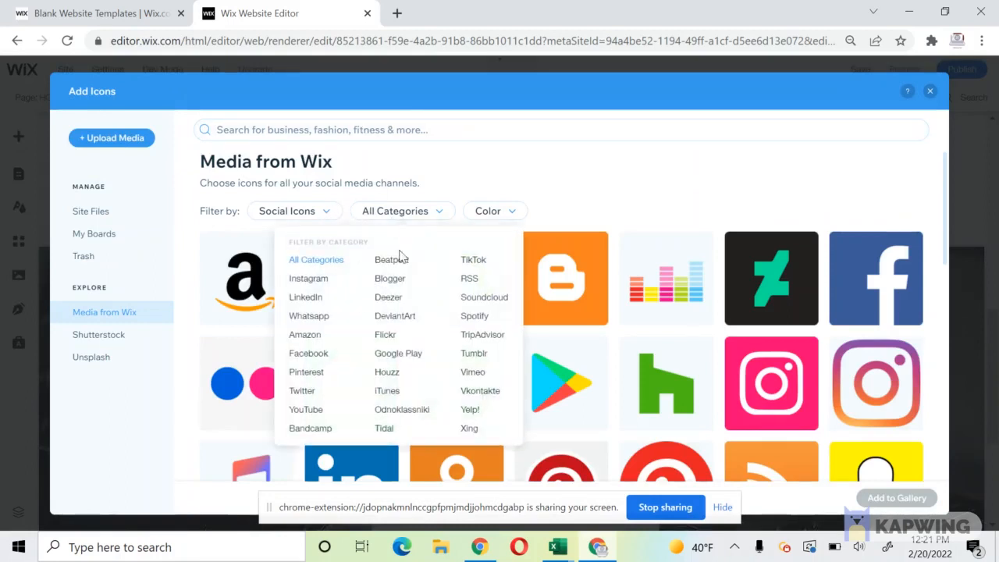
click(309, 279)
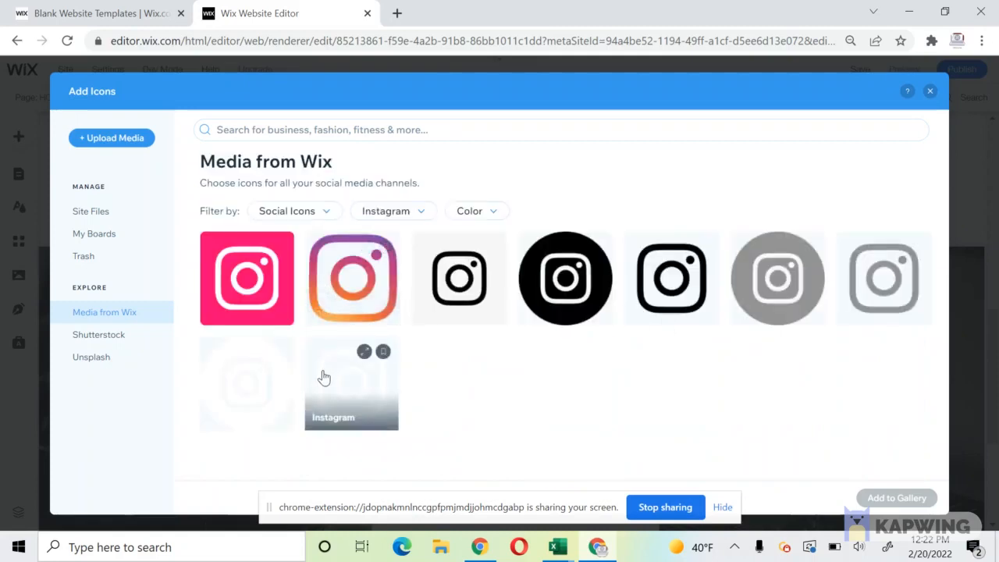
click(324, 378)
click(897, 499)
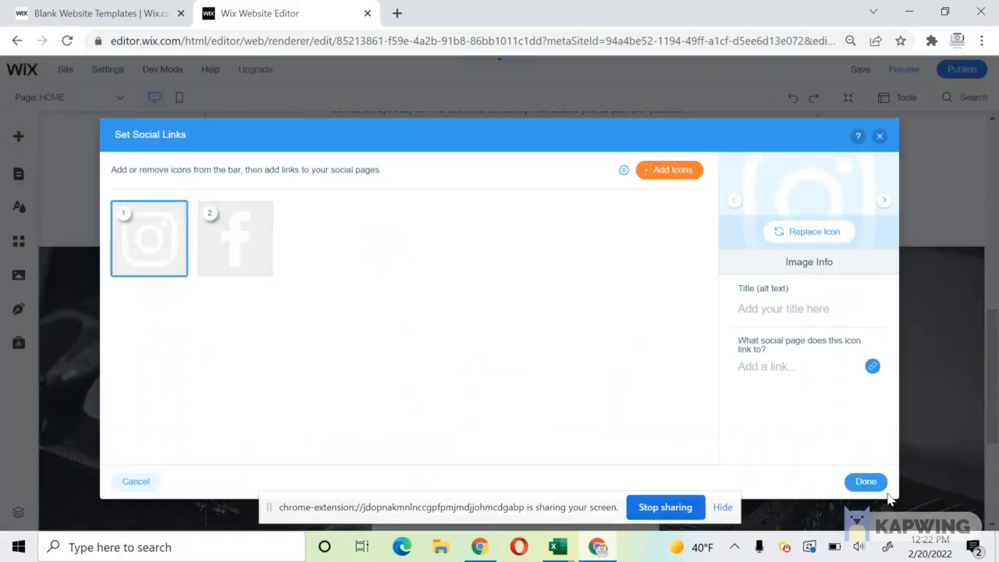
drag(170, 275, 257, 243)
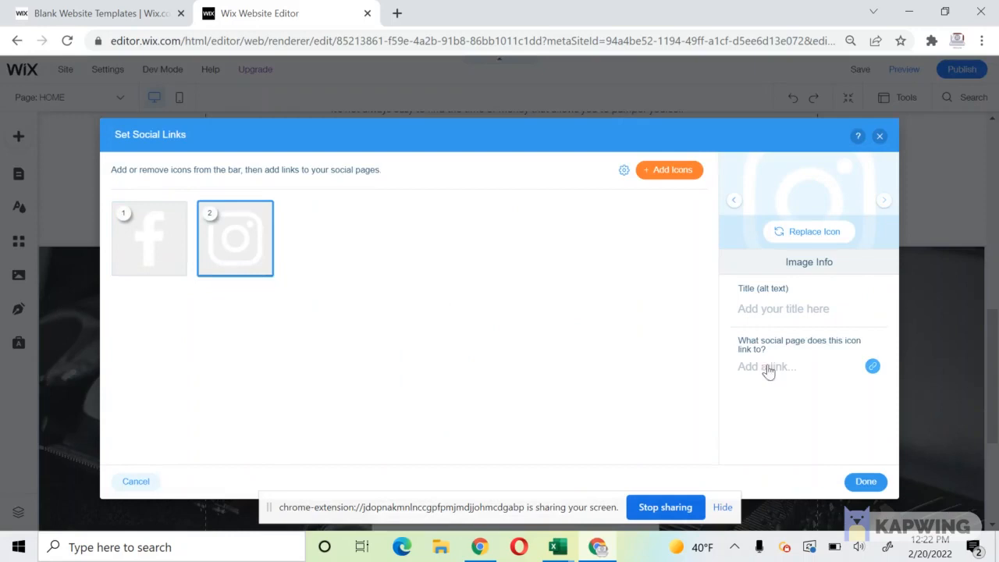
click(868, 481)
Nudge the social bar right and the contact form slightly up into position.
drag(509, 366, 510, 374)
click(486, 412)
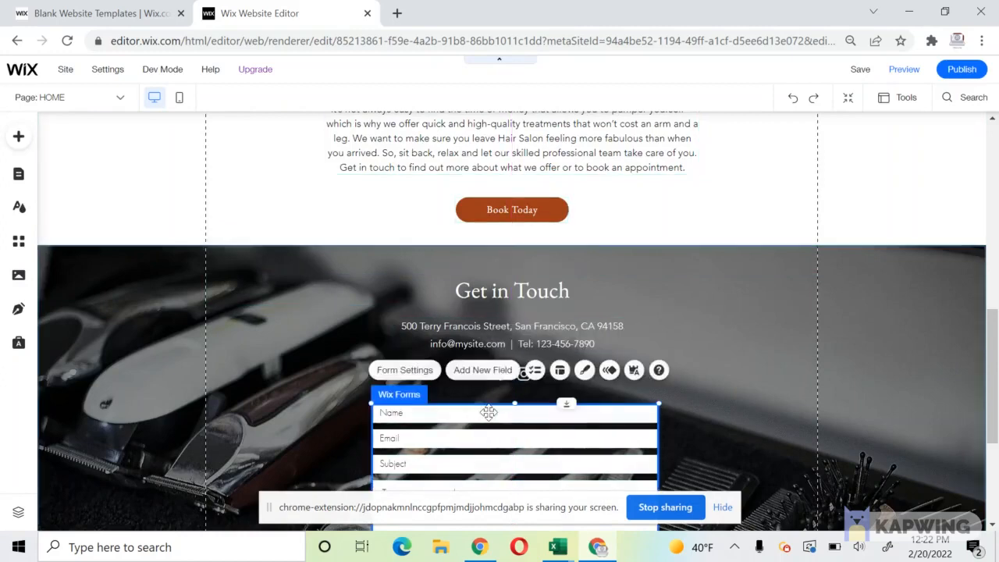
drag(486, 412, 486, 408)
scroll(481, 408, down, 3)
click(406, 397)
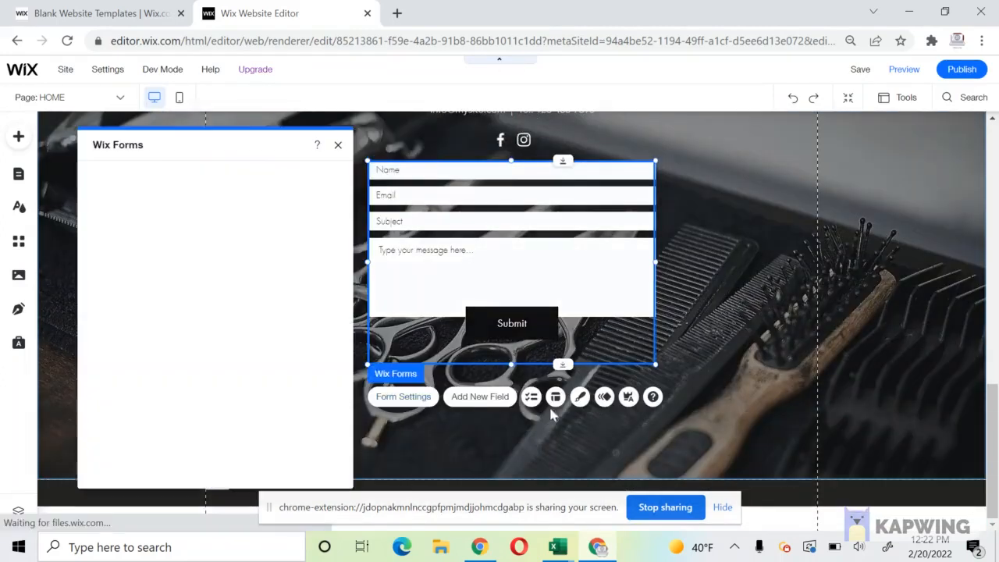
click(554, 375)
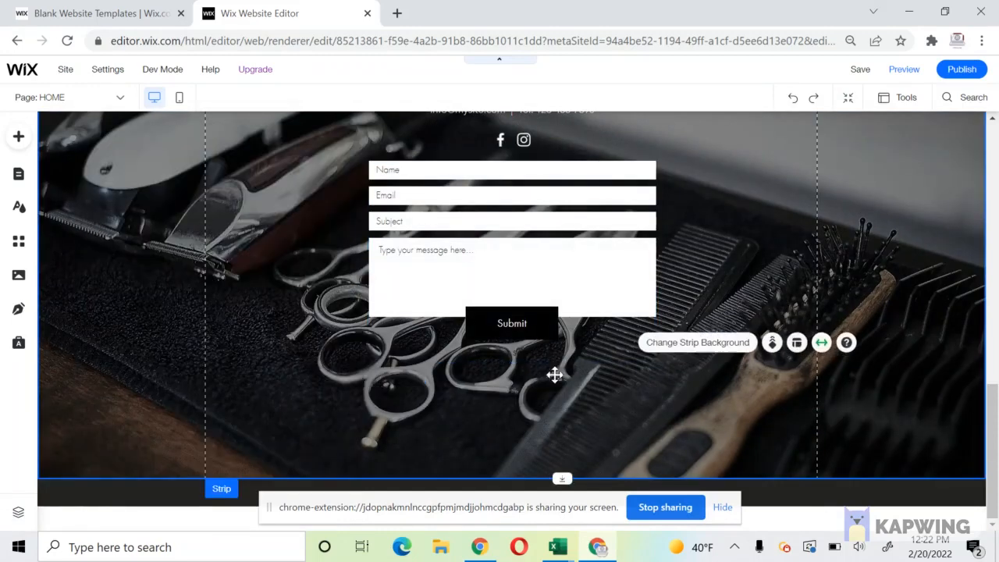
Check the form's 'Thanks for submitting!' message and its text colour options.
click(498, 350)
click(496, 349)
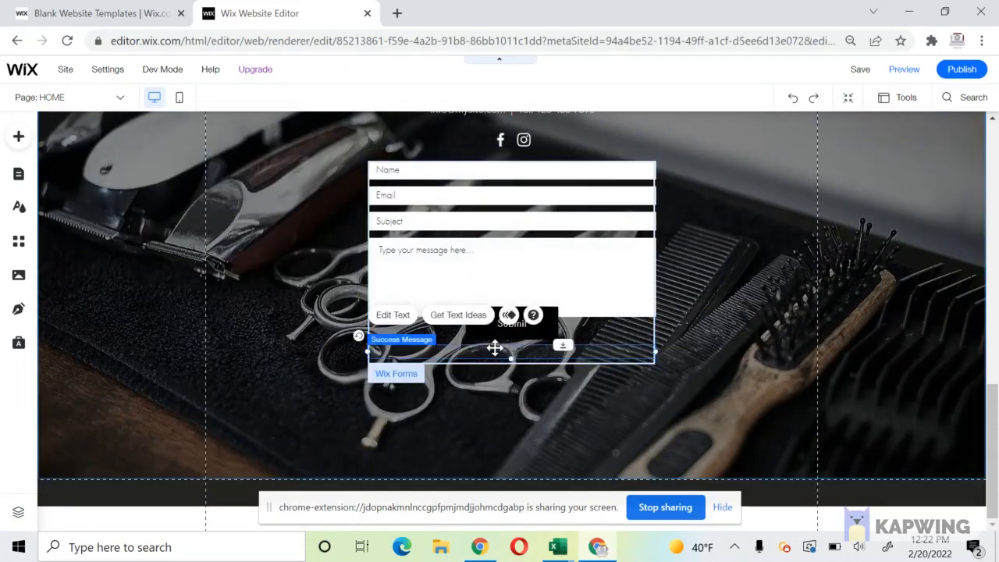
double_click(495, 348)
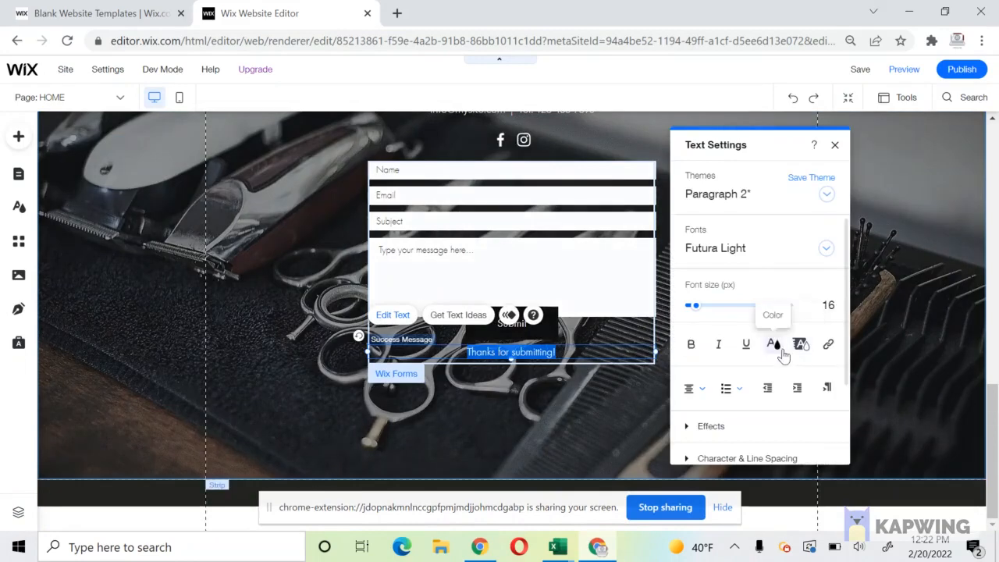
click(773, 344)
click(551, 428)
Resize the Get in Touch strip to 604 px tall.
click(635, 464)
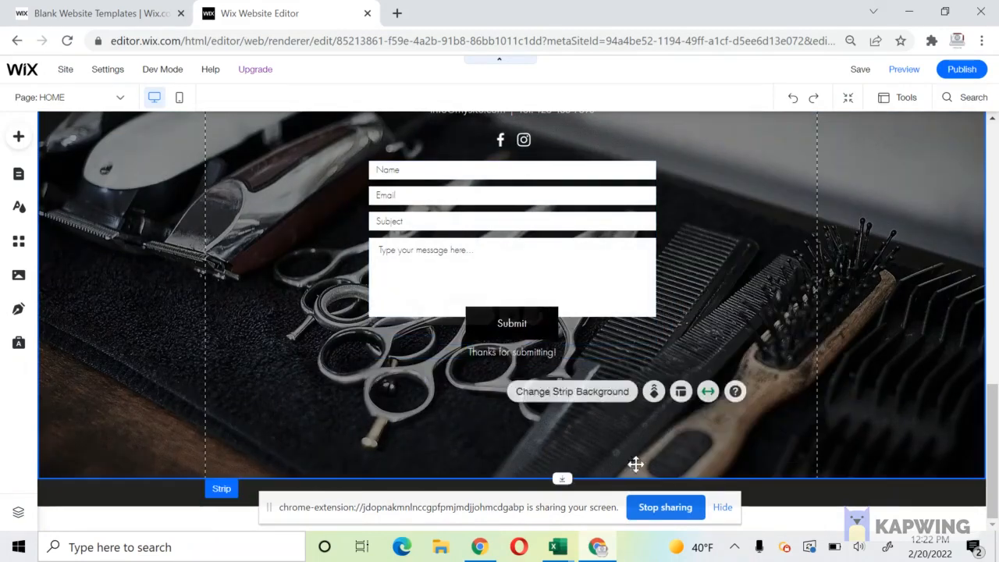
drag(568, 458, 570, 398)
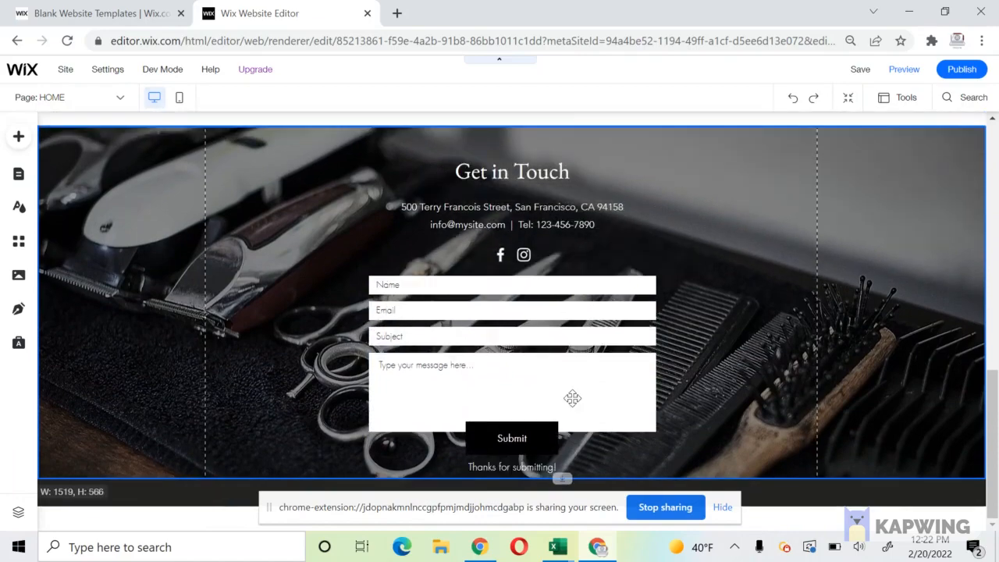
drag(557, 478, 556, 500)
click(414, 214)
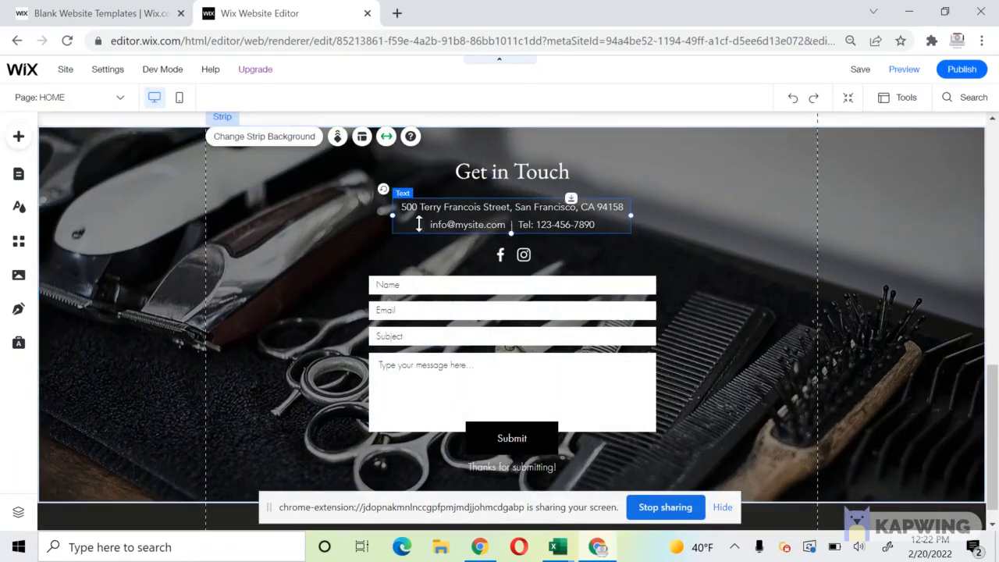
Widen the address text box on both the left and right sides.
click(415, 214)
key(Escape)
click(409, 216)
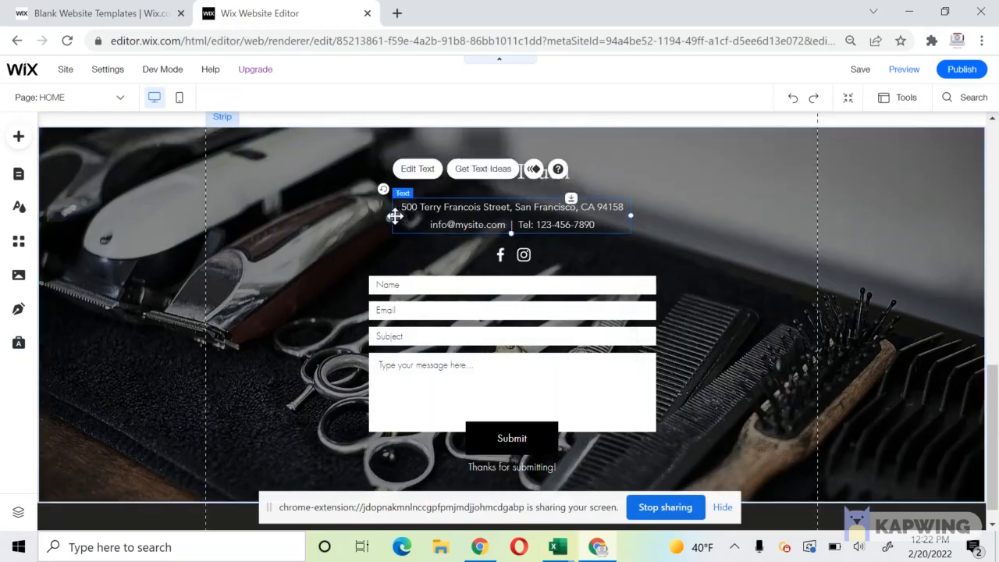
drag(388, 216, 370, 217)
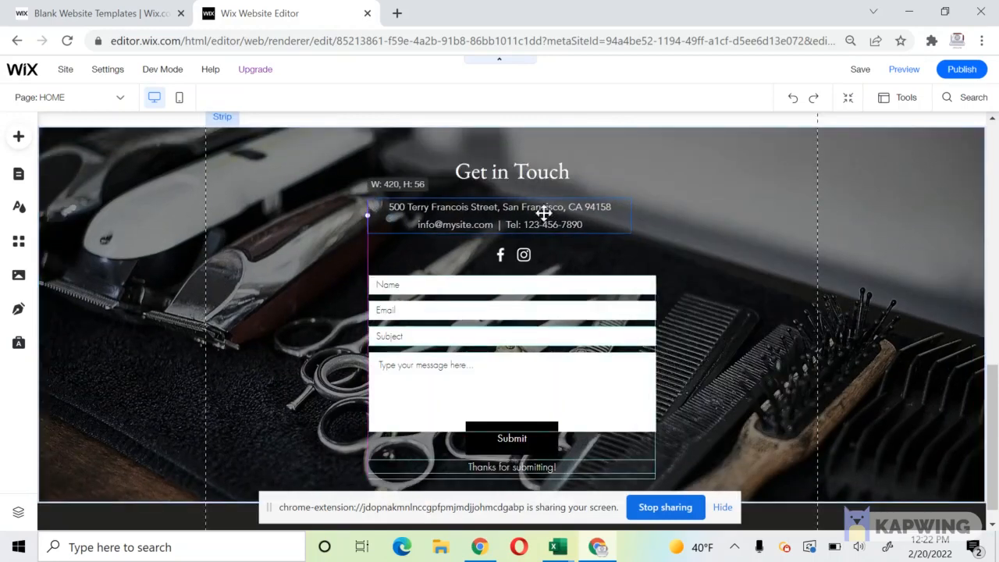
drag(645, 213, 657, 212)
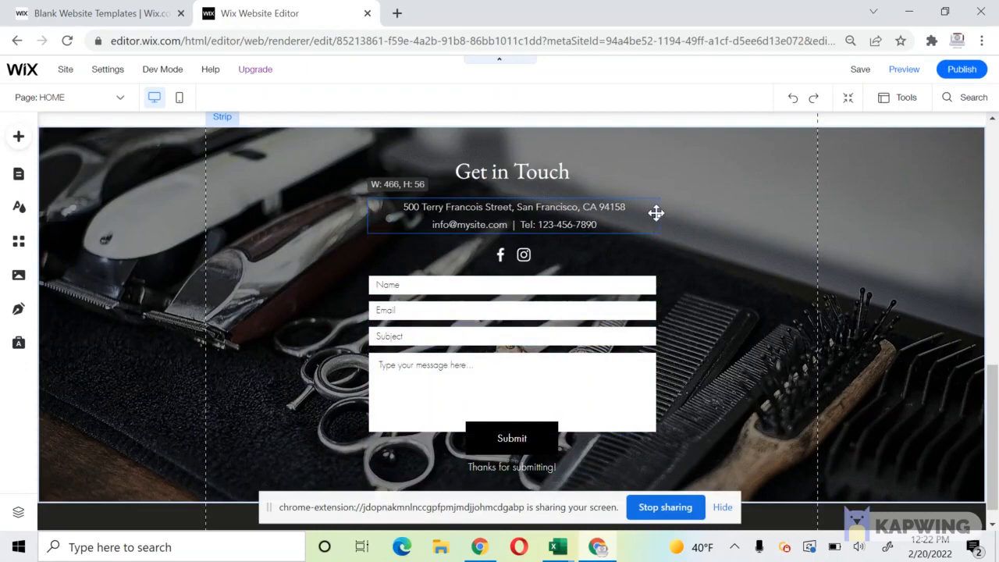
Replace the address with 'Serving the Columbus Area' and a line with the salon's phone and e-mail.
double_click(565, 223)
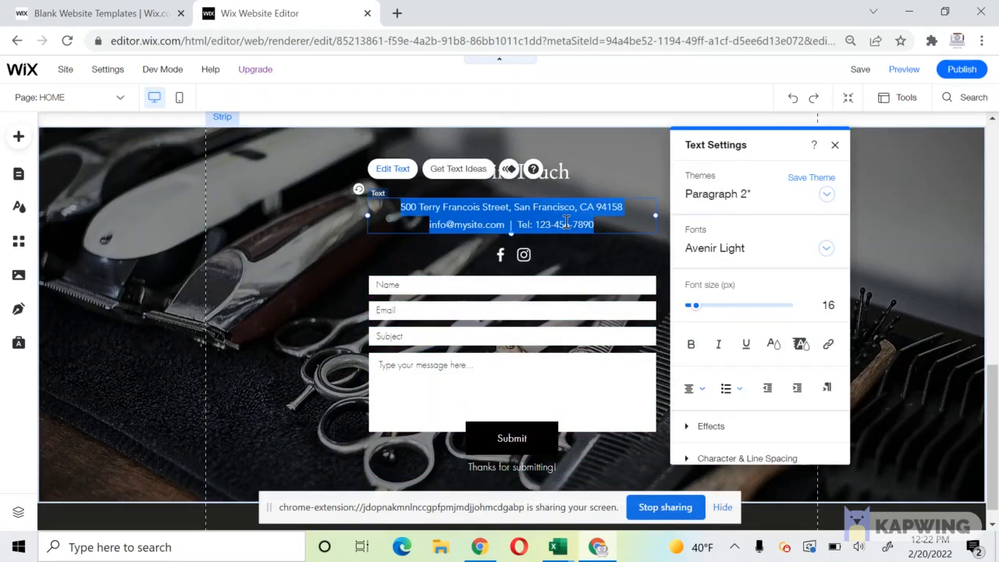
text(Serving the )
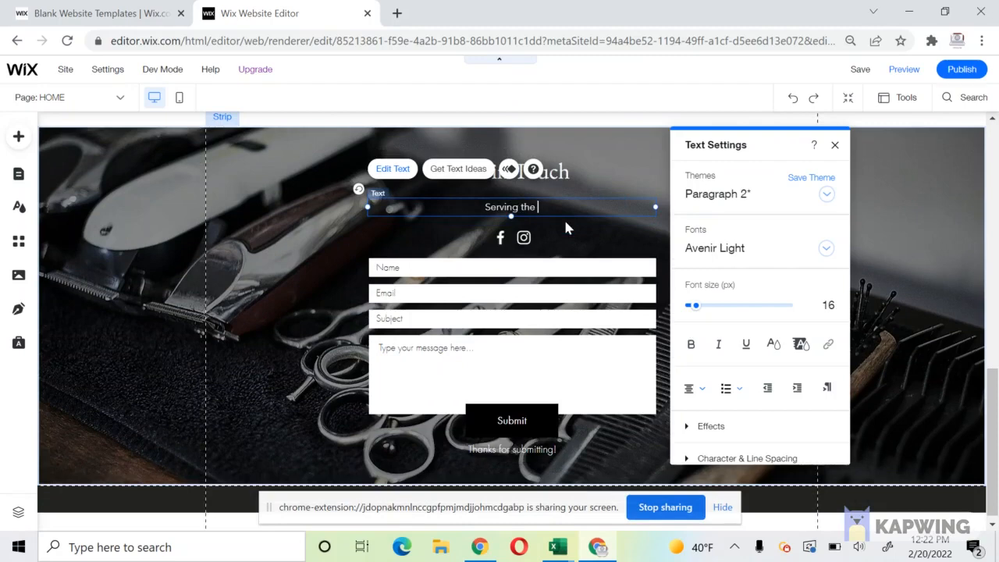
text(Columbus Area)
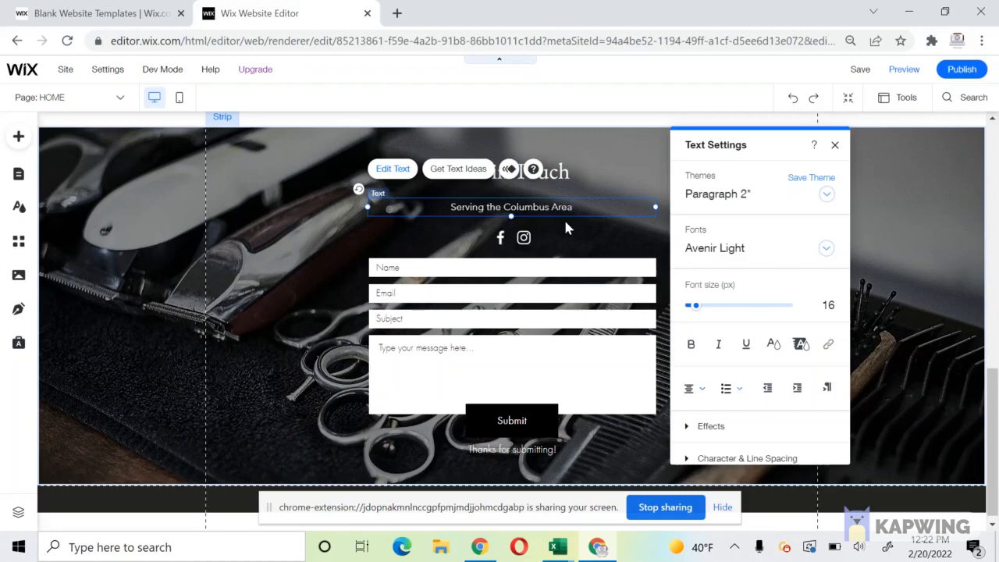
key(Return)
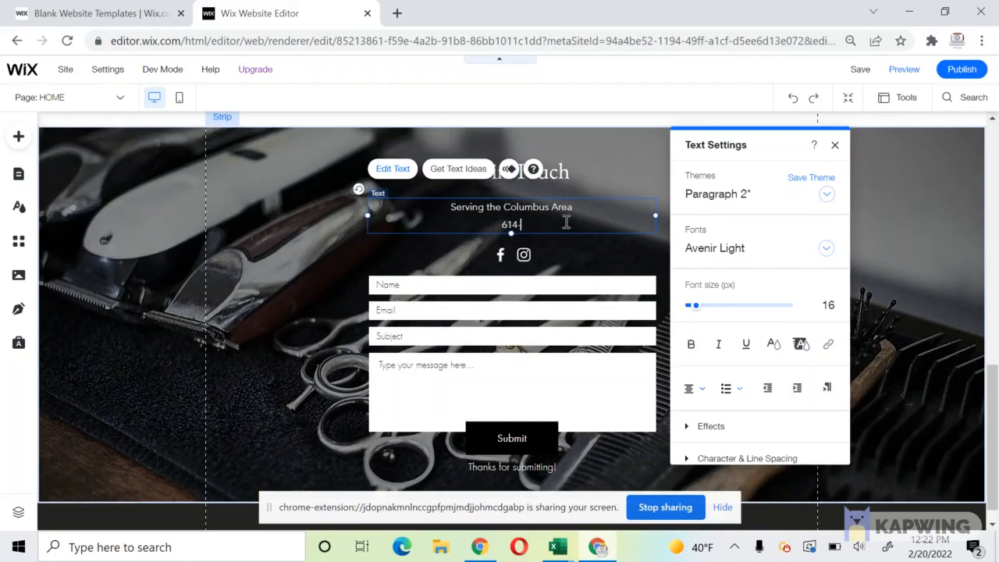
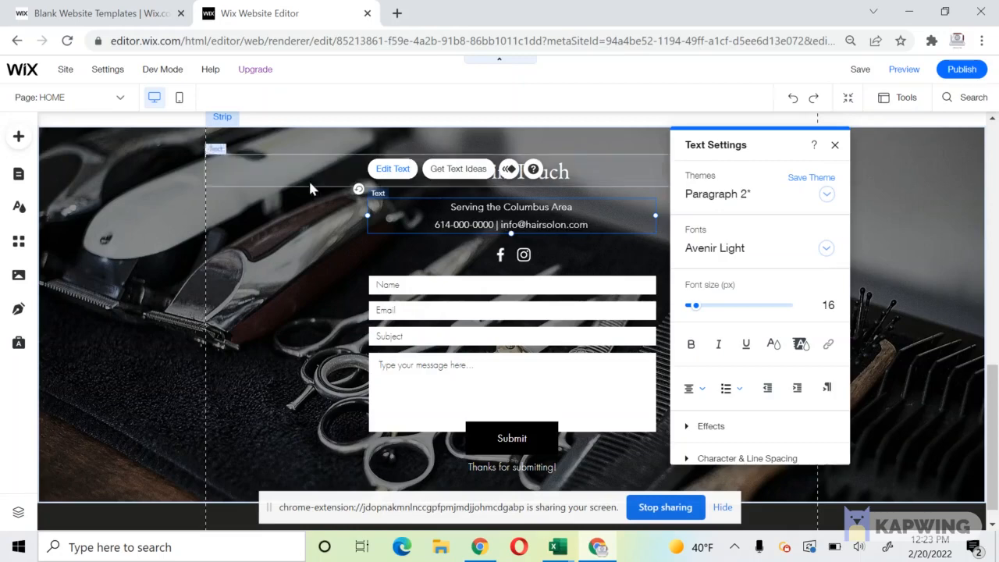
click(330, 221)
Remove bold from the Hair Styles For You heading.
scroll(331, 228, up, 15)
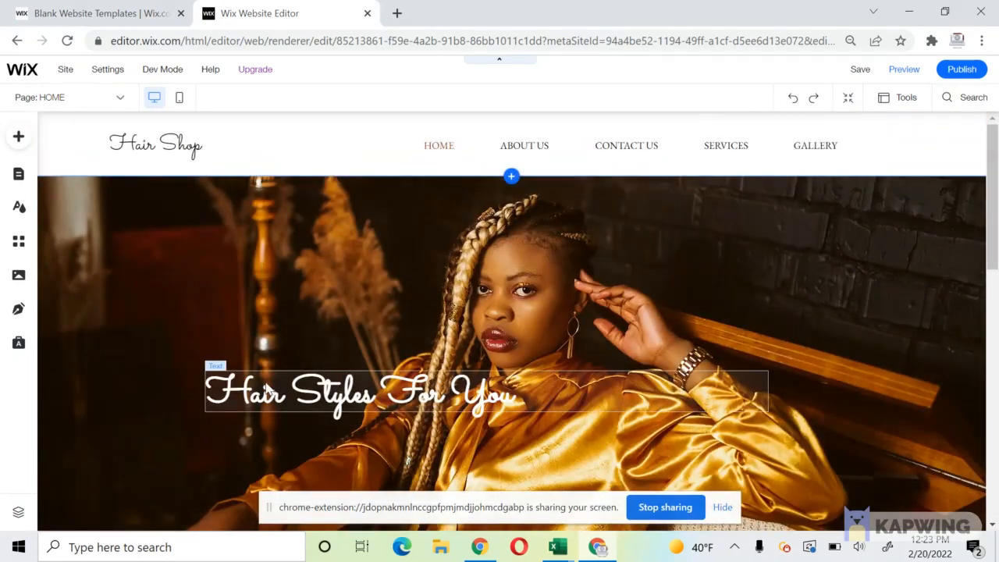
double_click(266, 382)
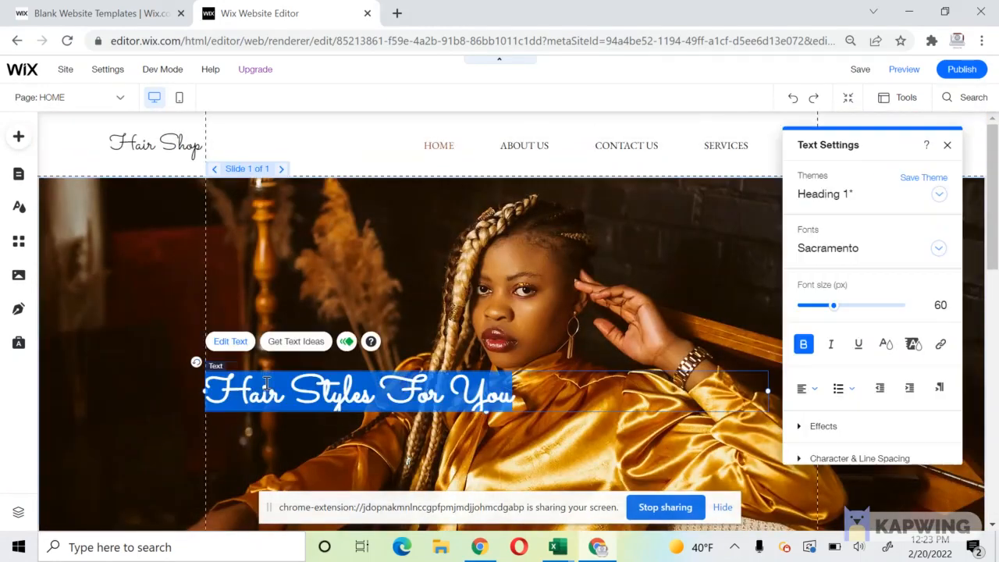
click(805, 343)
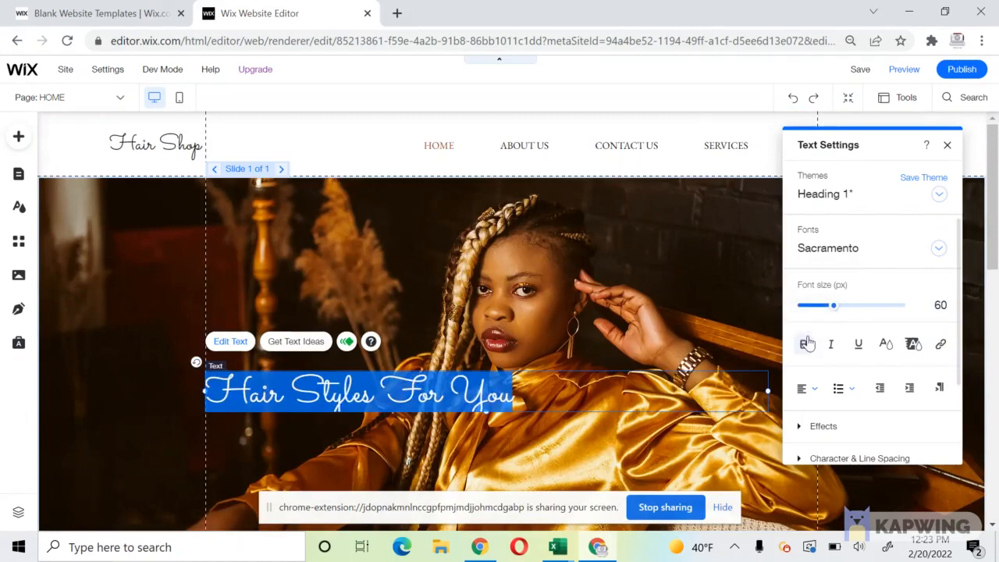
click(459, 249)
scroll(460, 250, down, 10)
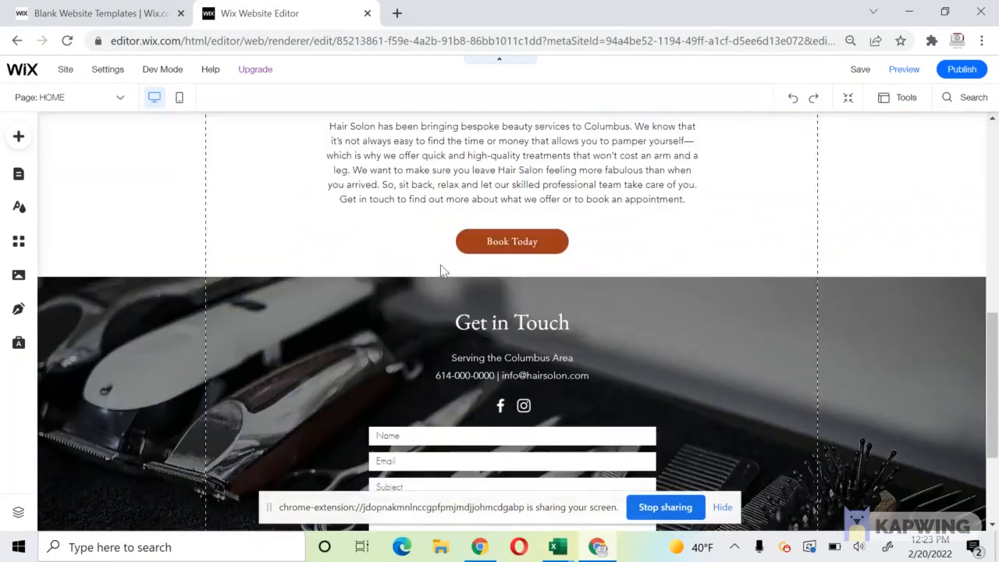
Open the Get in Touch strip's image background options and try an Unsplash search for 'br'.
click(163, 301)
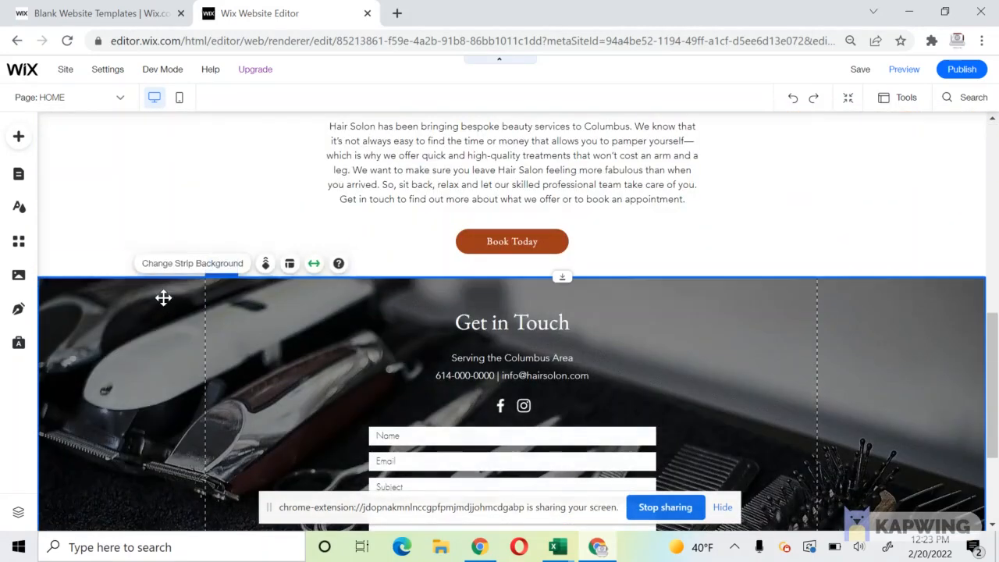
click(189, 265)
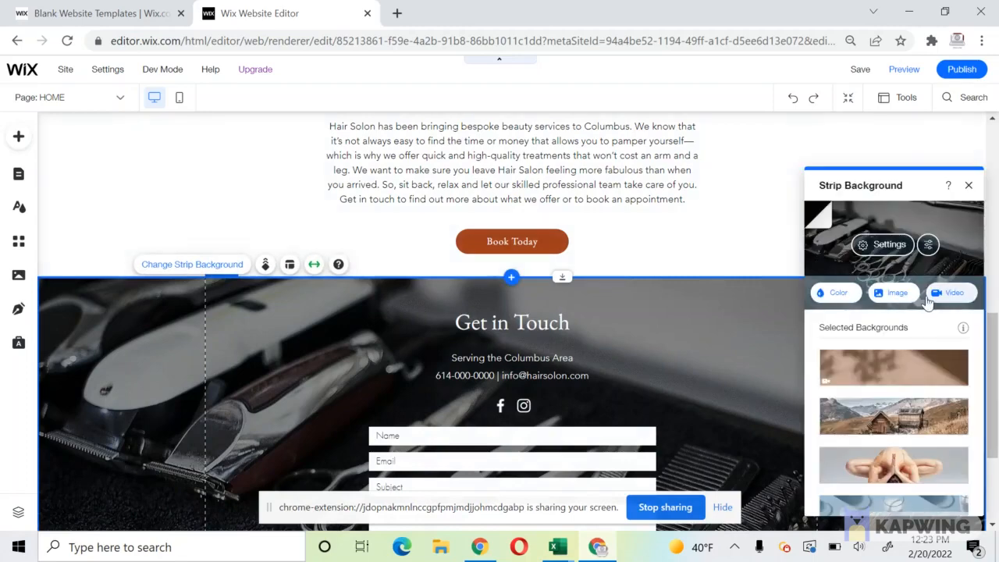
click(892, 293)
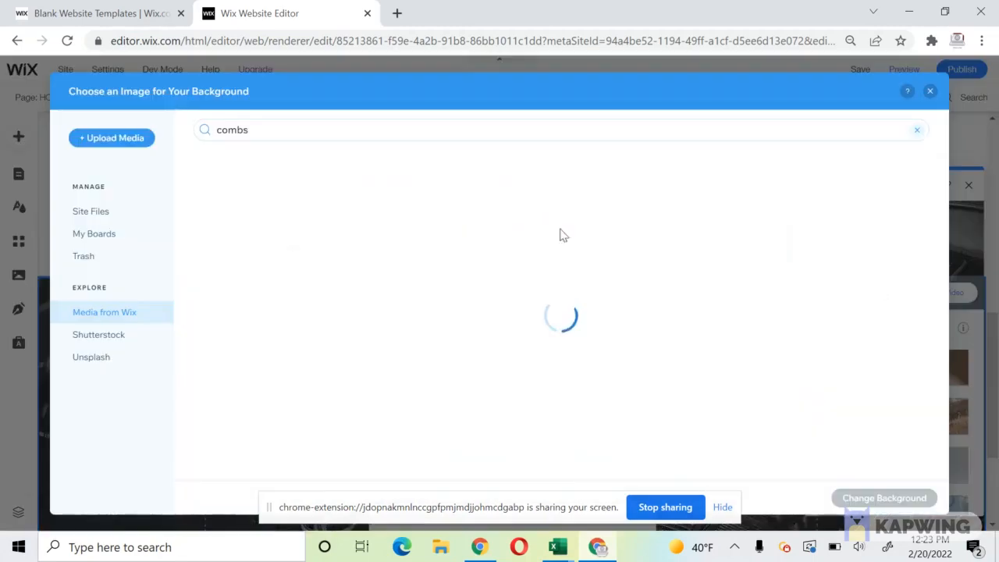
click(124, 359)
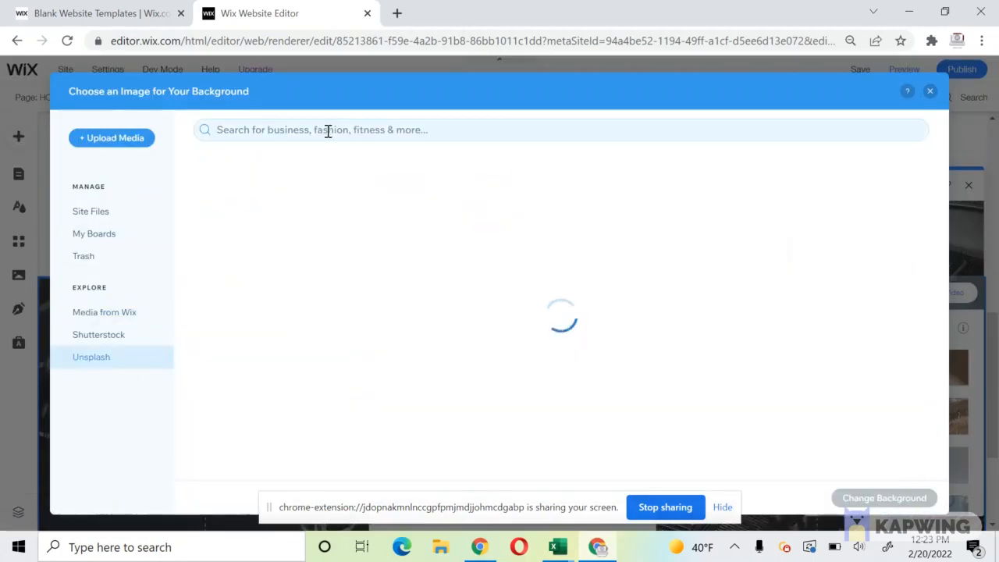
click(327, 131)
text(braiding)
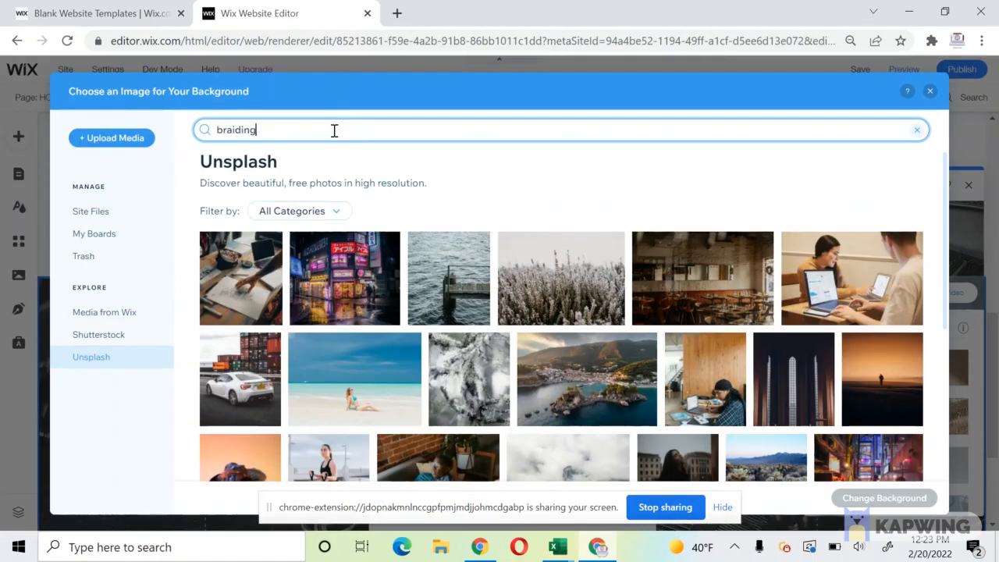
key(Return)
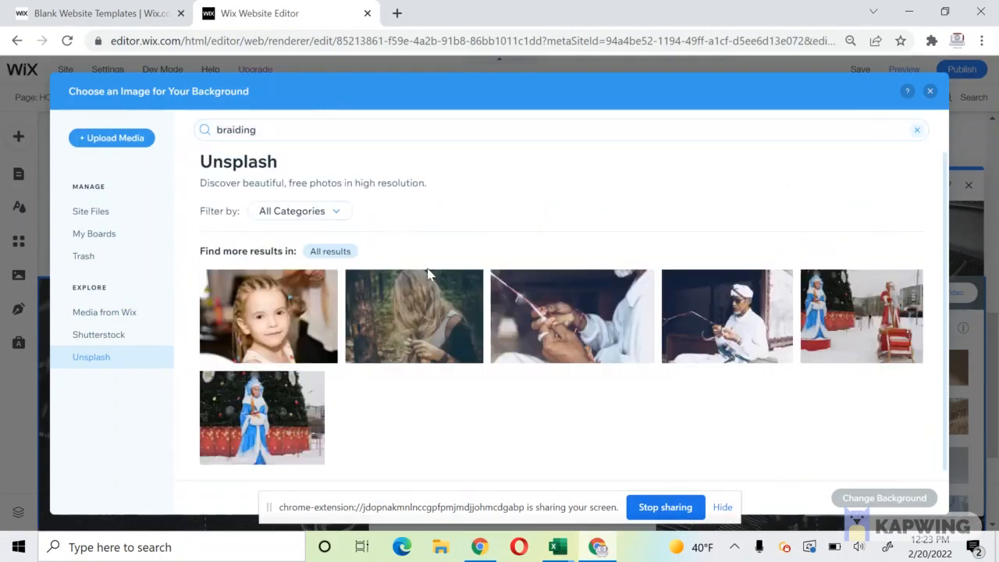
scroll(391, 279, down, 1)
Search Wix media for 'braids' and set the friends-taking-a-selfie photo as the strip background.
click(76, 314)
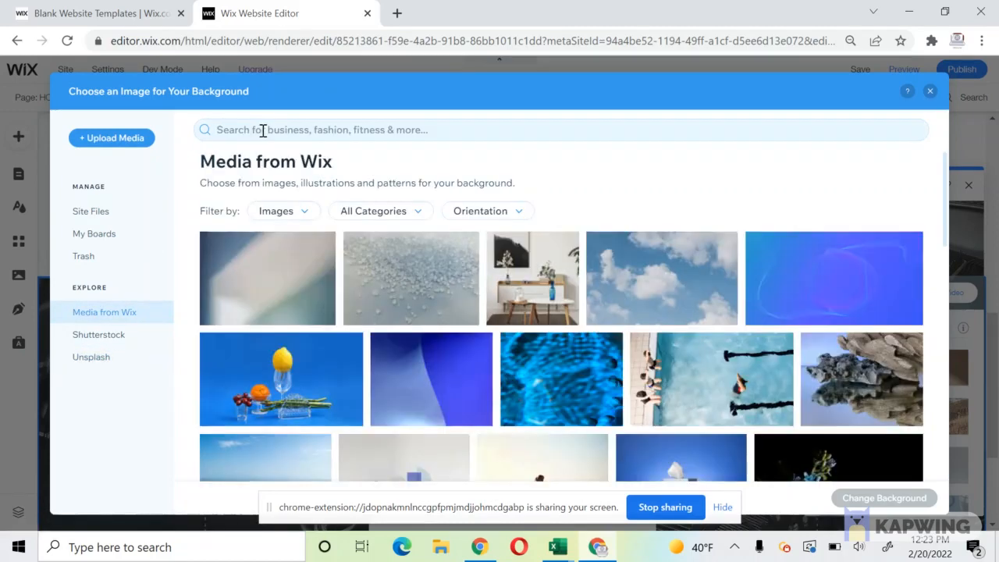
click(260, 130)
text(bra)
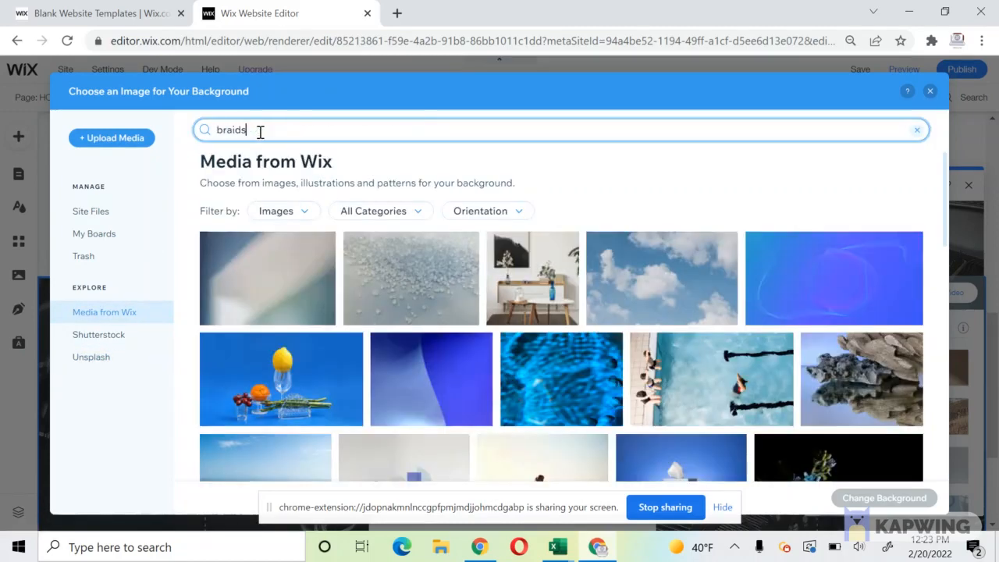
text(ids)
key(Return)
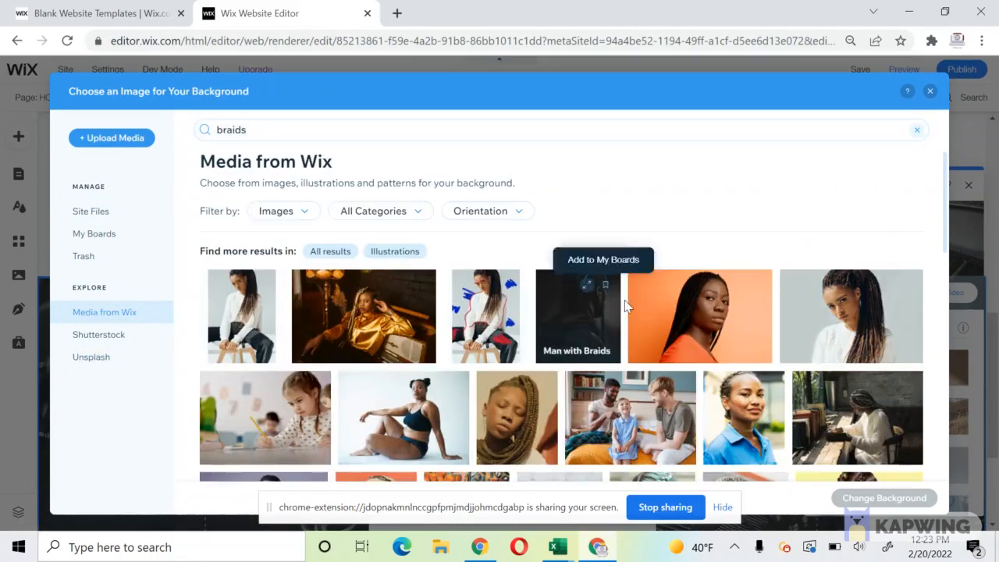
scroll(624, 304, down, 3)
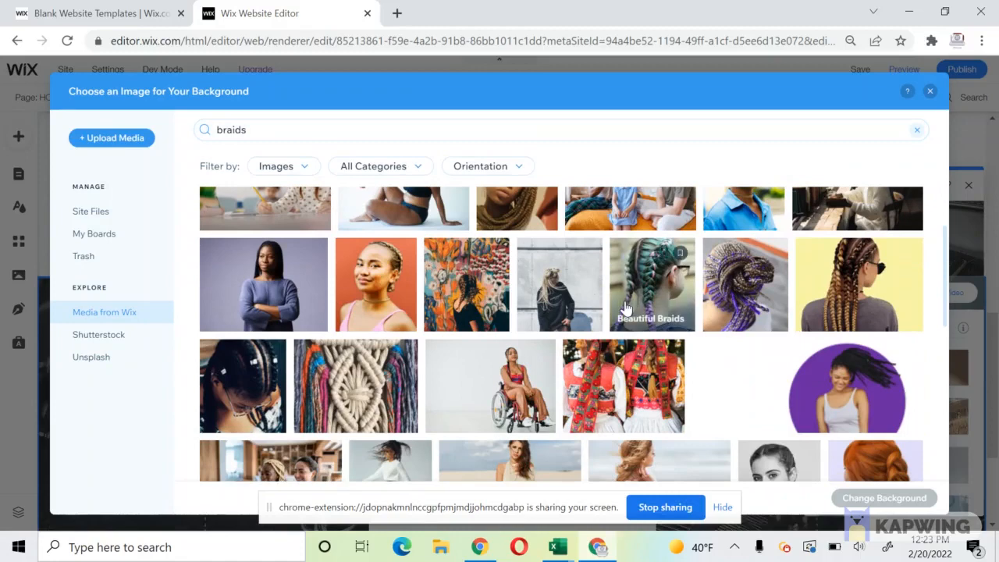
scroll(625, 308, down, 3)
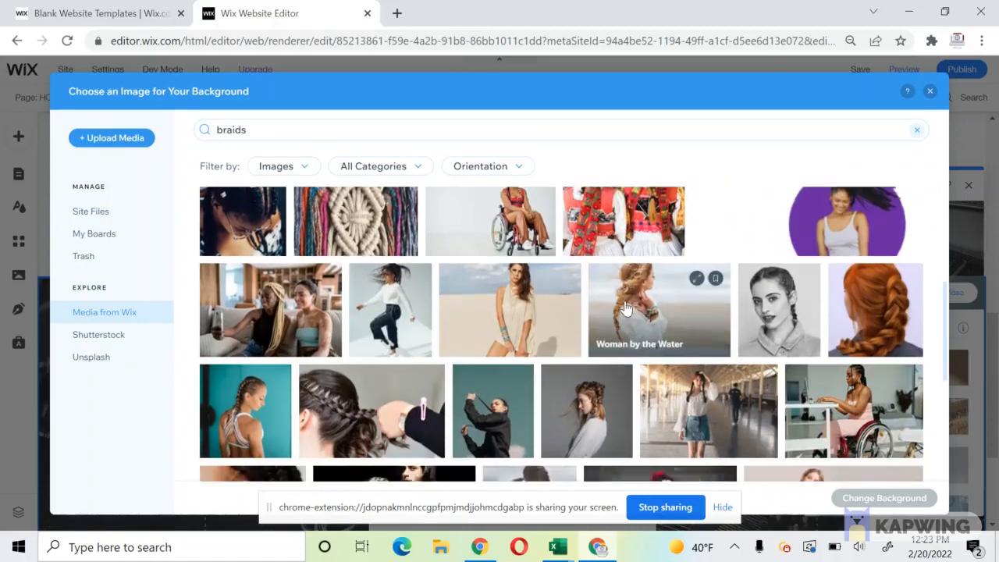
scroll(624, 308, down, 1)
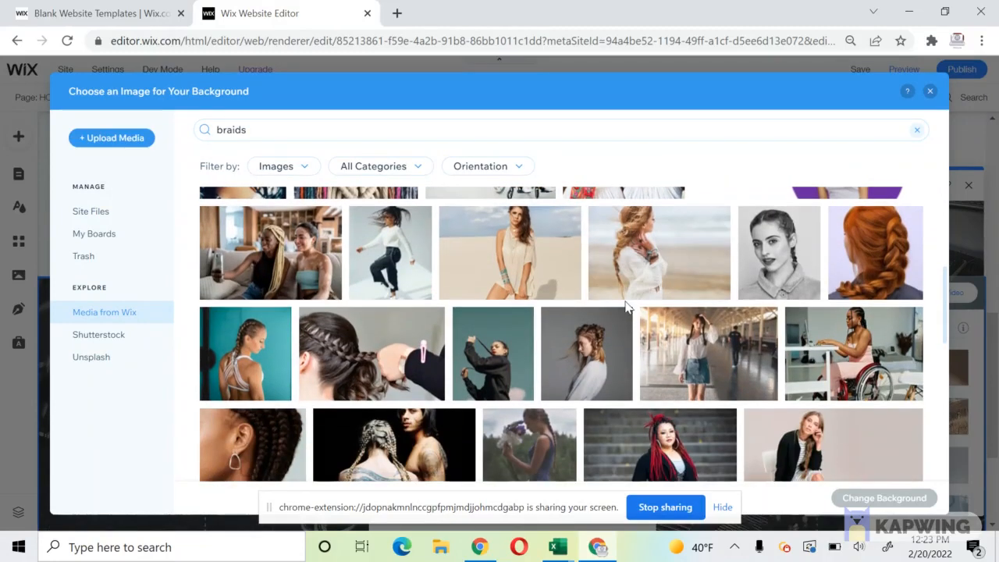
click(234, 265)
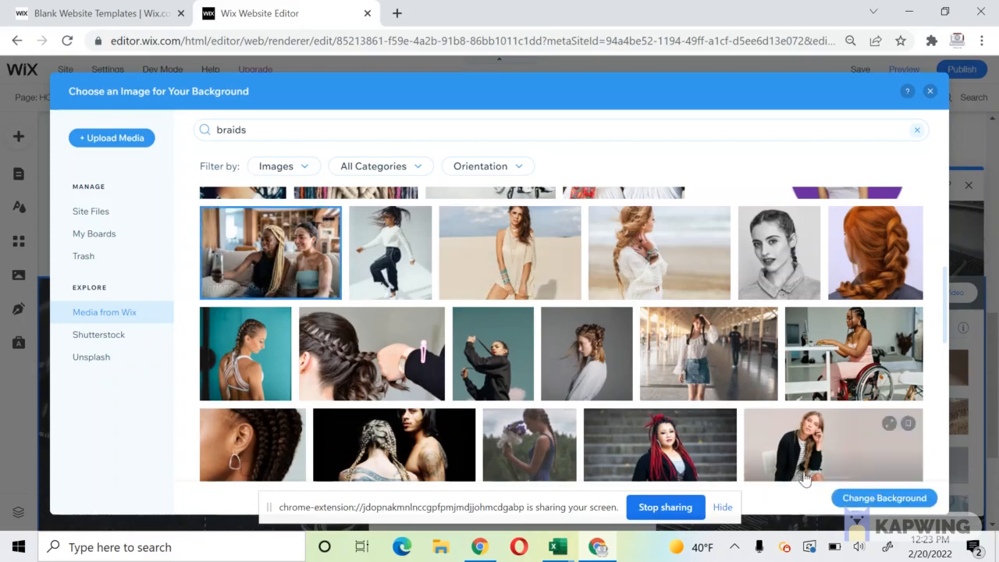
click(863, 496)
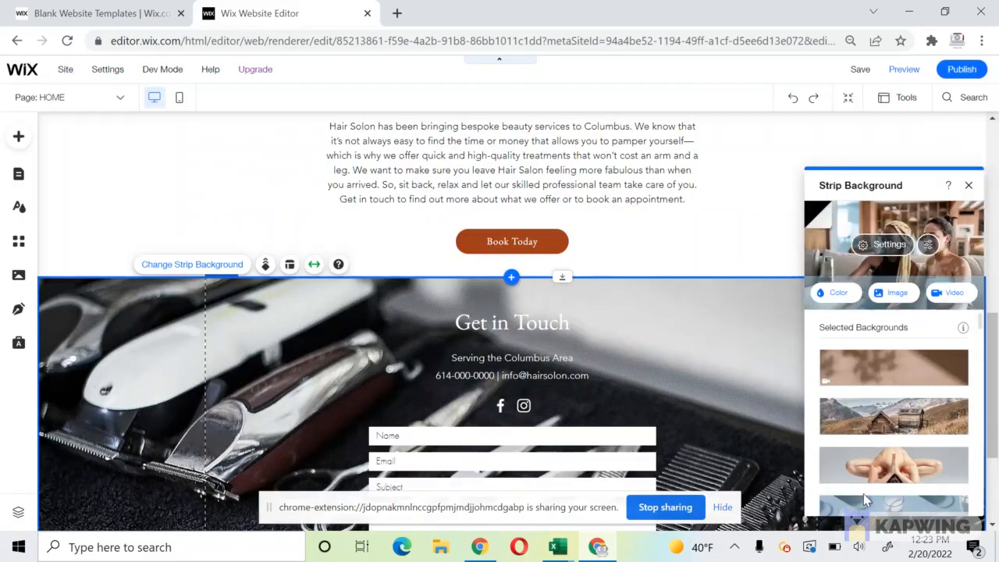
Dim the strip's background photo to 48% opacity.
click(889, 245)
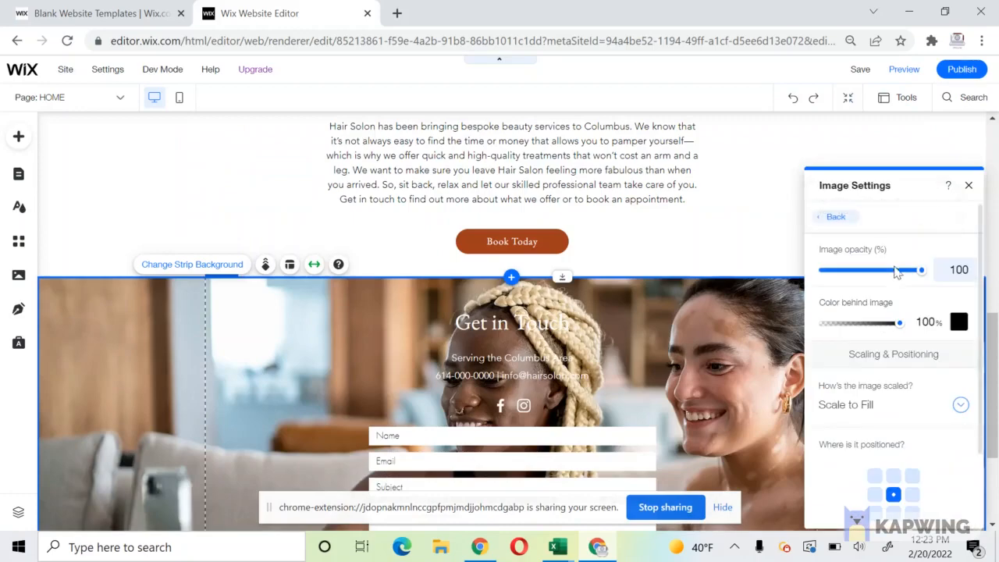
drag(896, 270, 872, 277)
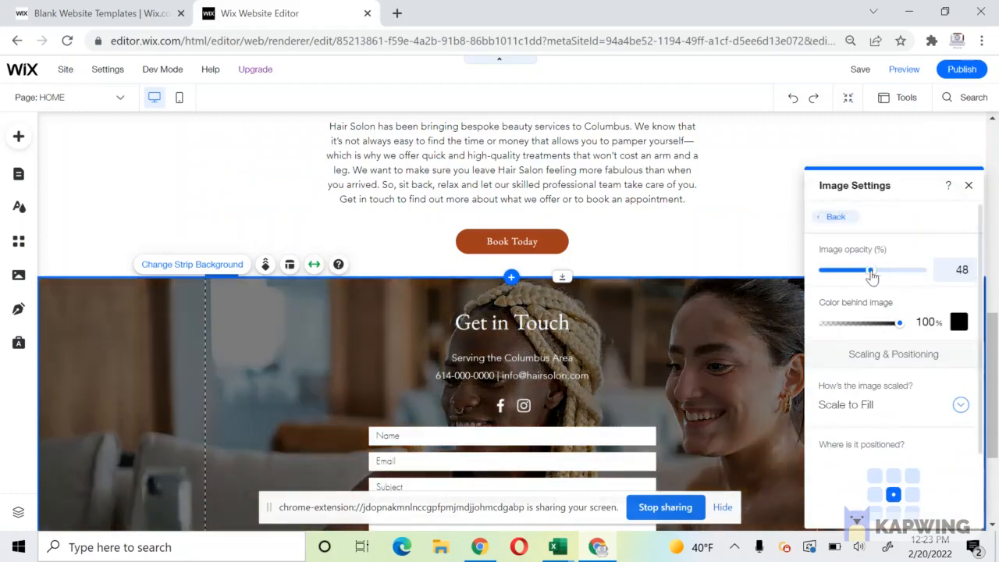
click(176, 232)
scroll(182, 236, down, 3)
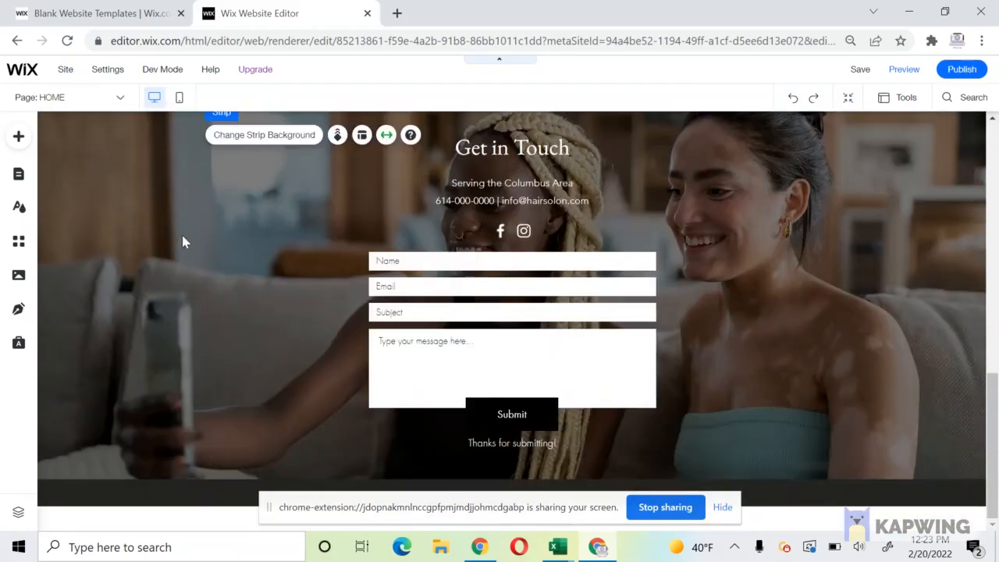
scroll(375, 333, up, 9)
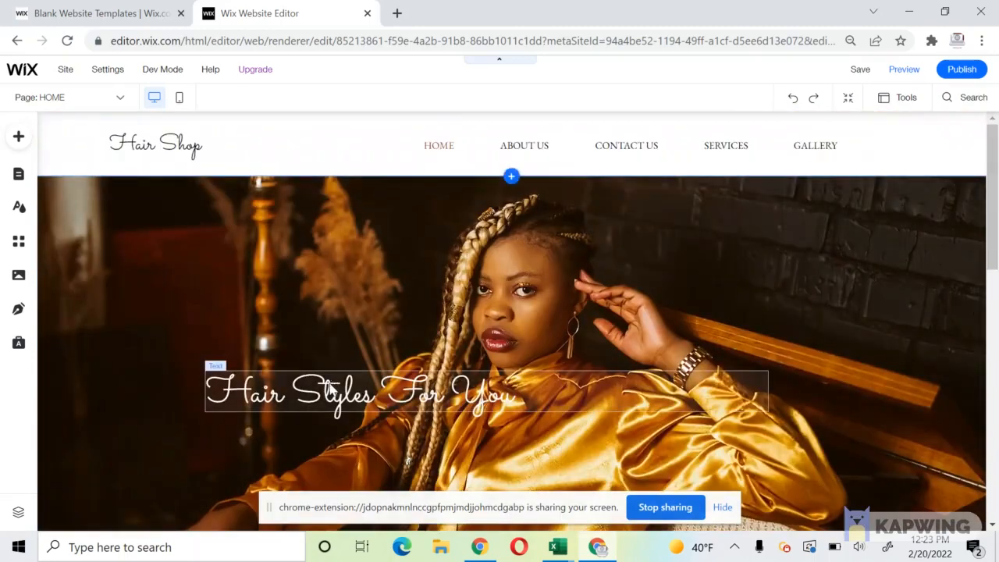
click(312, 389)
double_click(123, 138)
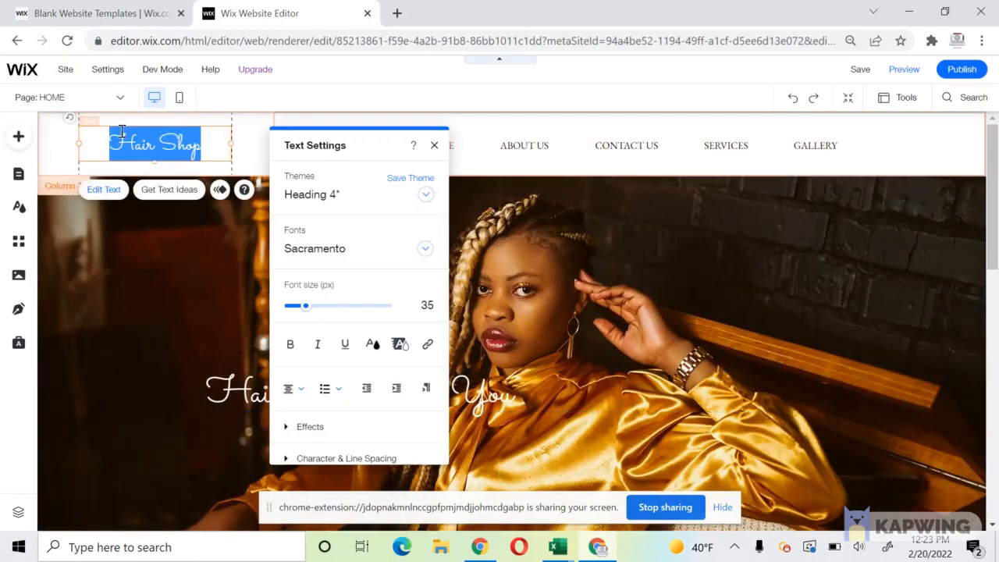
click(118, 237)
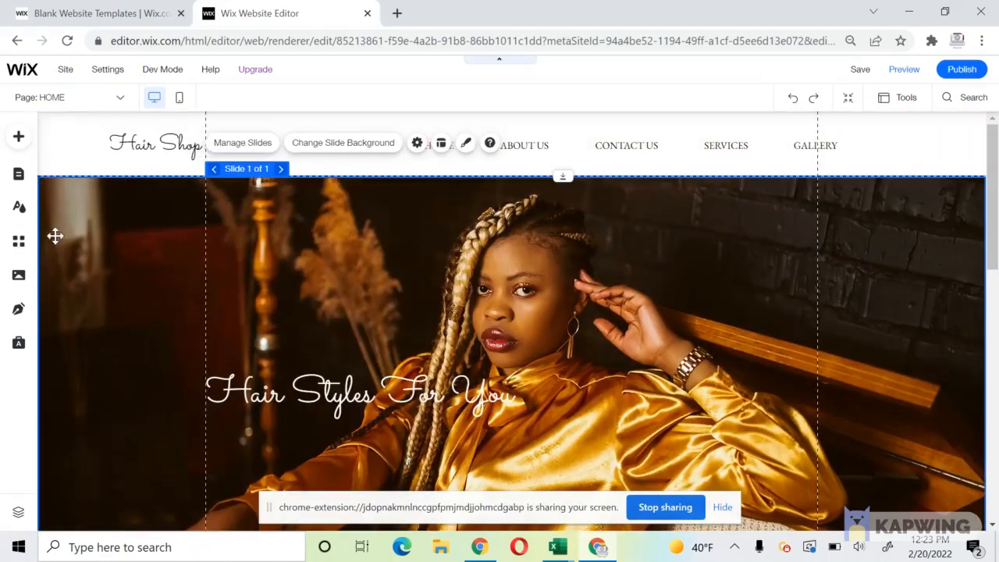
click(16, 173)
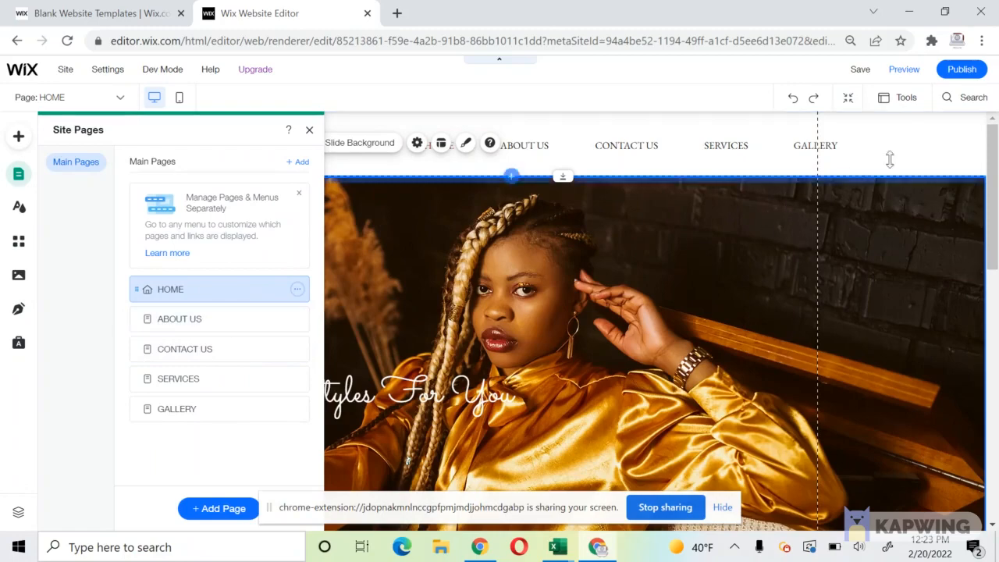
drag(995, 195, 996, 457)
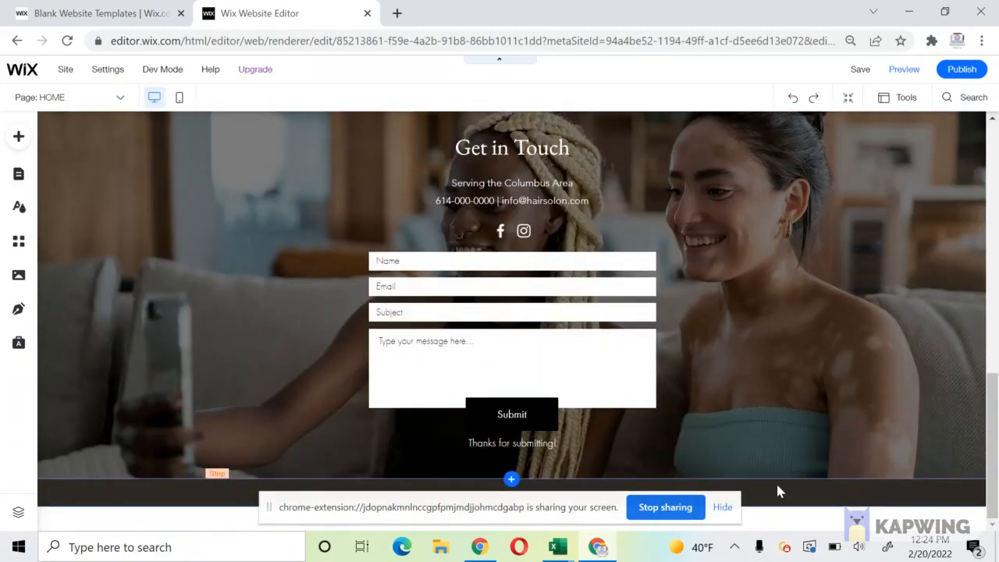
click(778, 490)
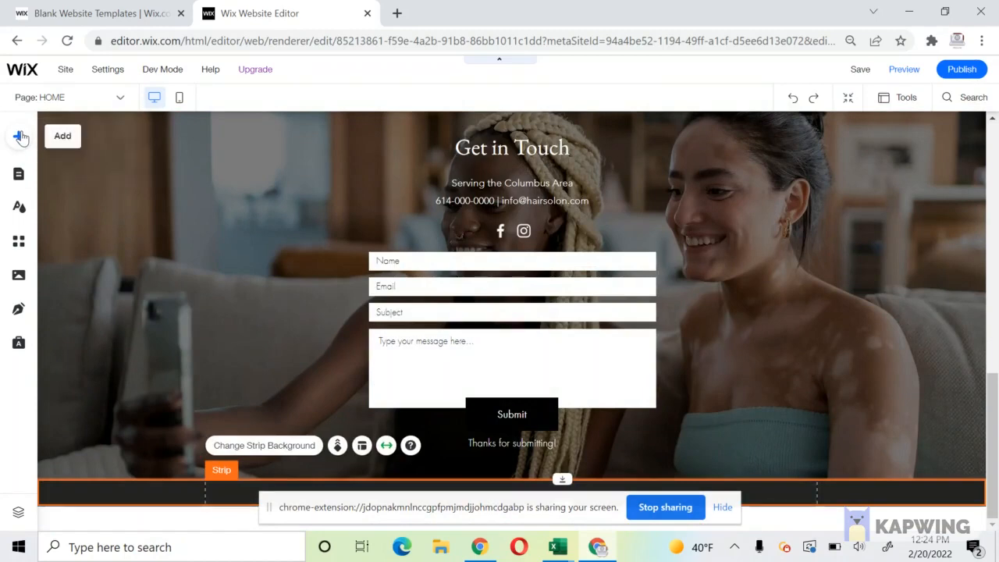
Add a paragraph in EB Garamond reading 'Property of Hair Salon' to the Get in Touch strip.
click(20, 137)
click(62, 178)
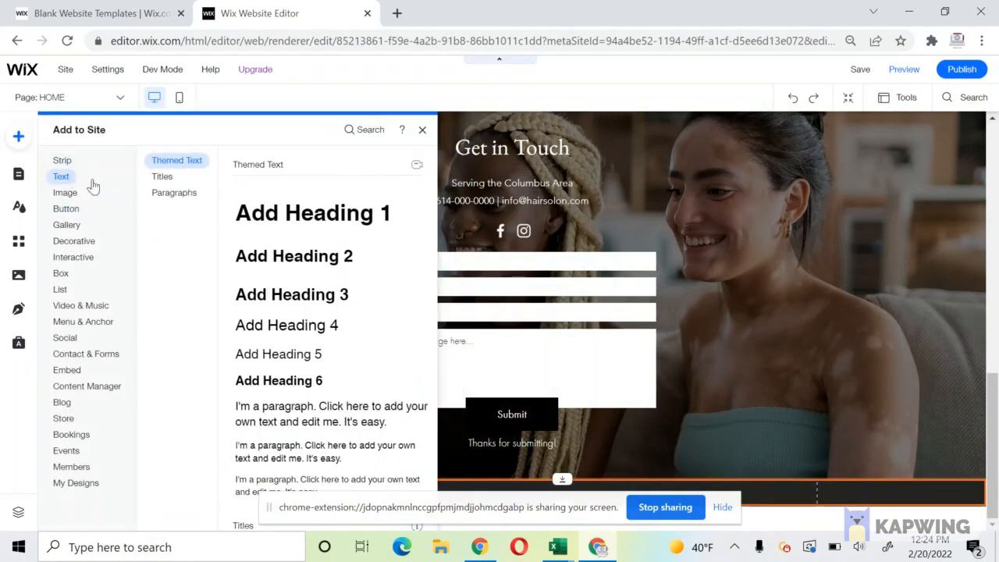
drag(295, 463, 149, 364)
double_click(149, 364)
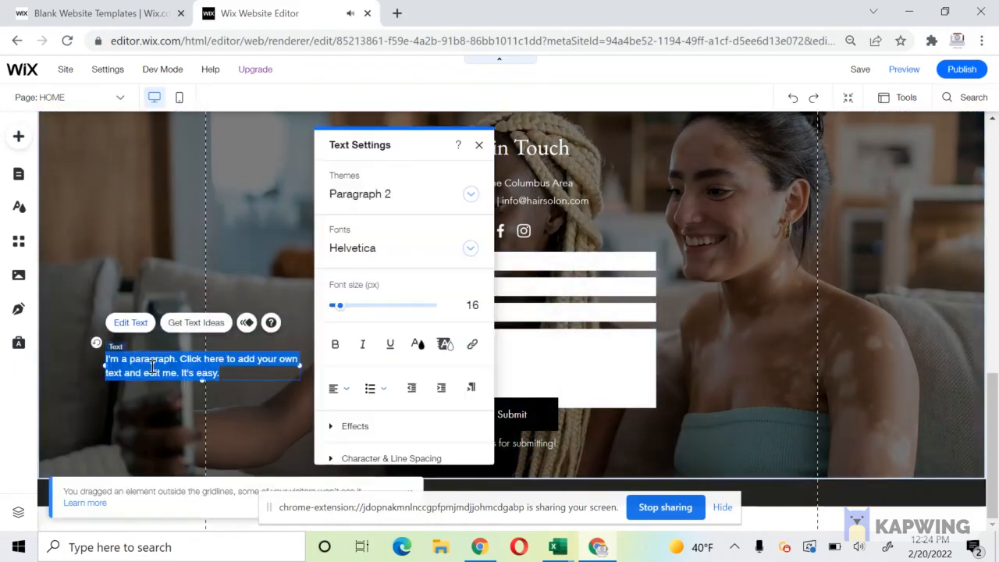
click(414, 256)
drag(520, 364, 521, 341)
click(424, 350)
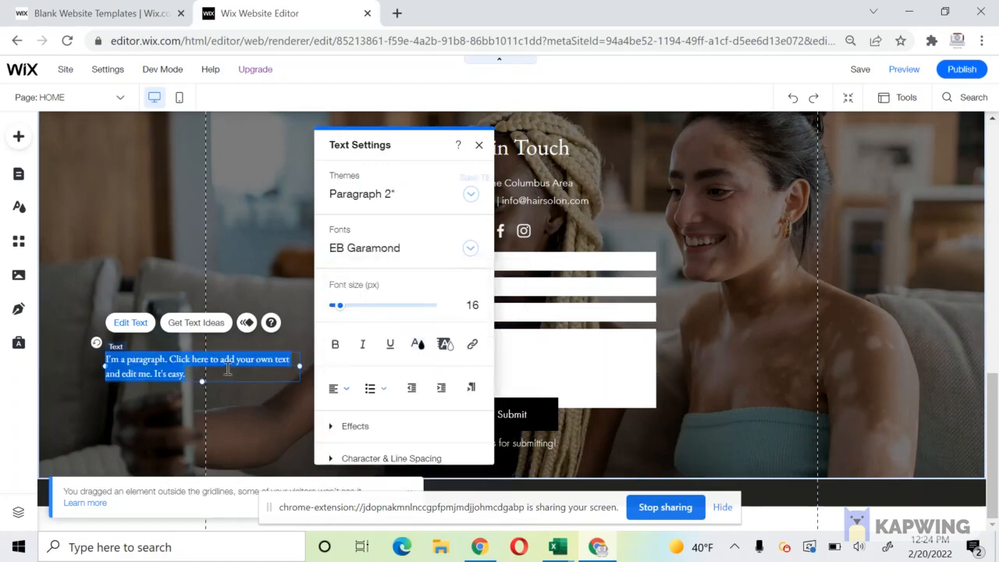
key(BackSpace)
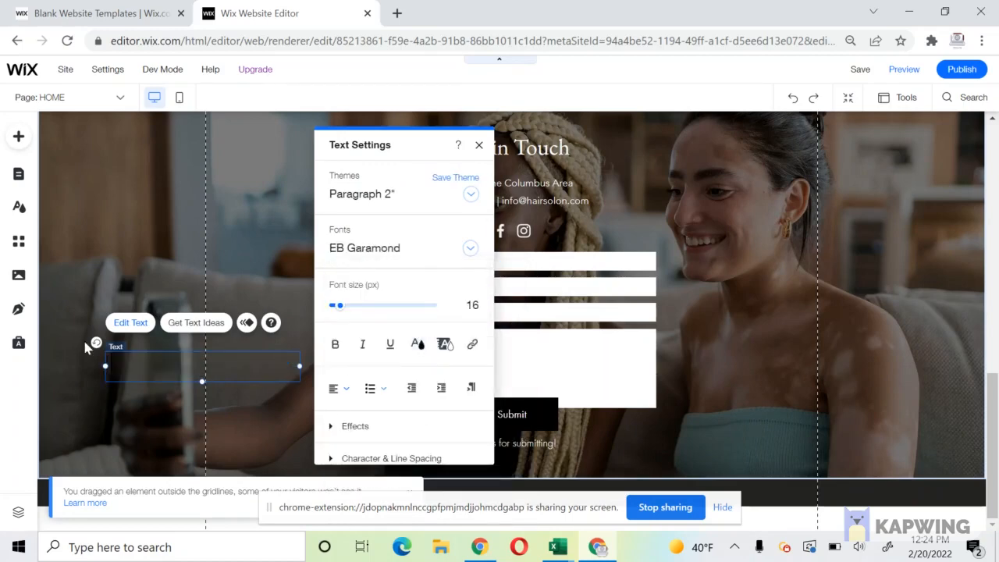
text(perty of)
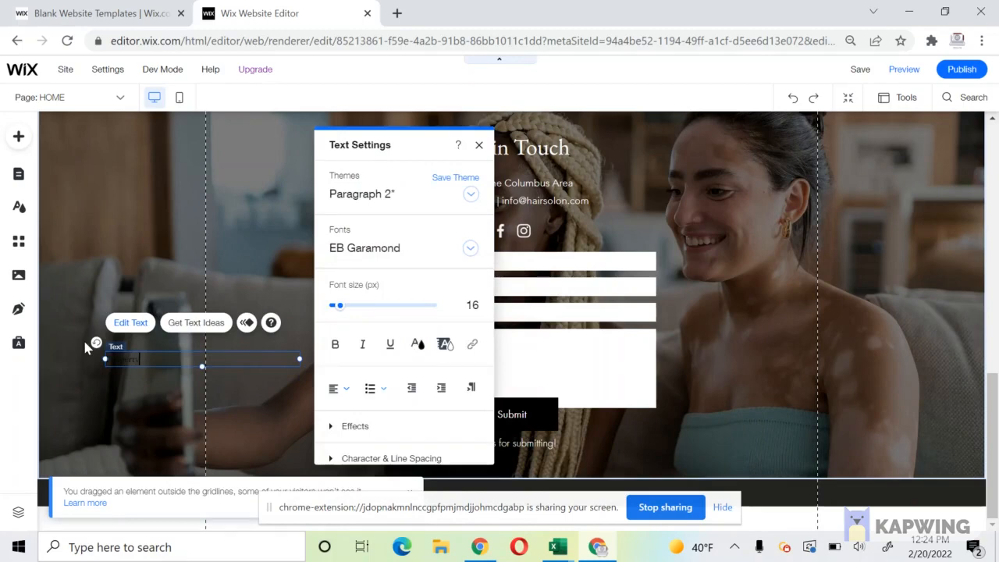
text( Hair Sa)
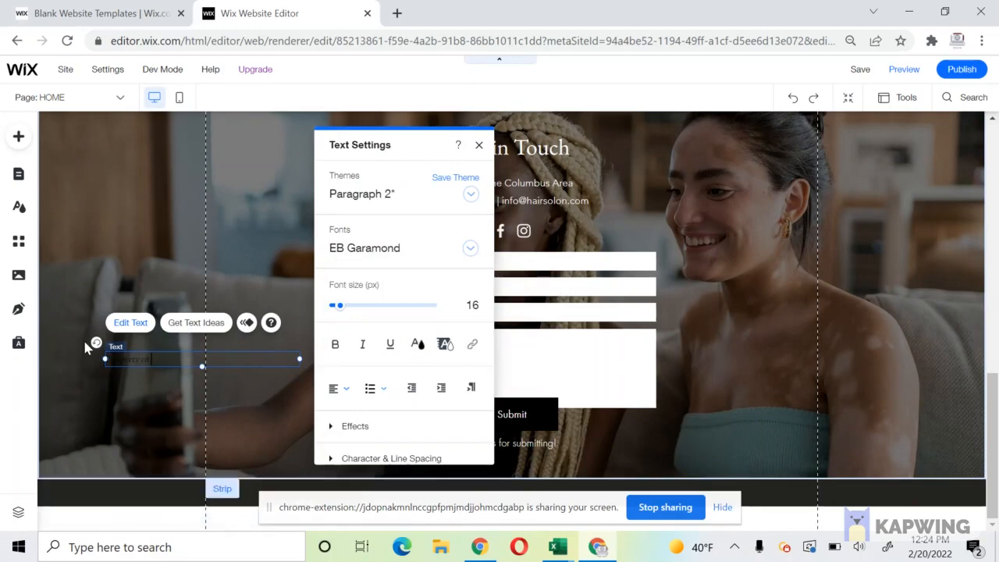
text(lon)
Make the Property of Hair Salon text white and centre-aligned.
key(ctrl+a)
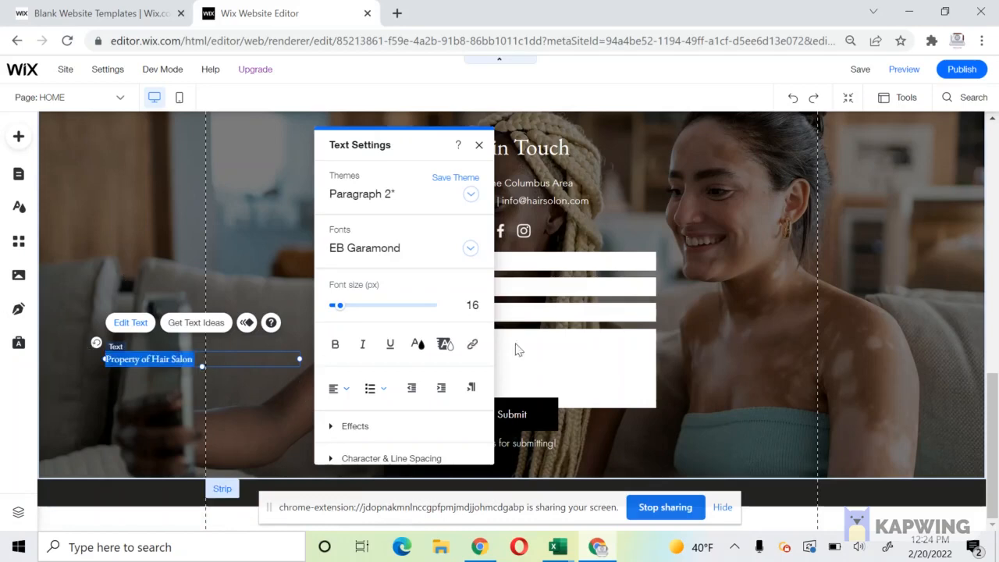
click(416, 344)
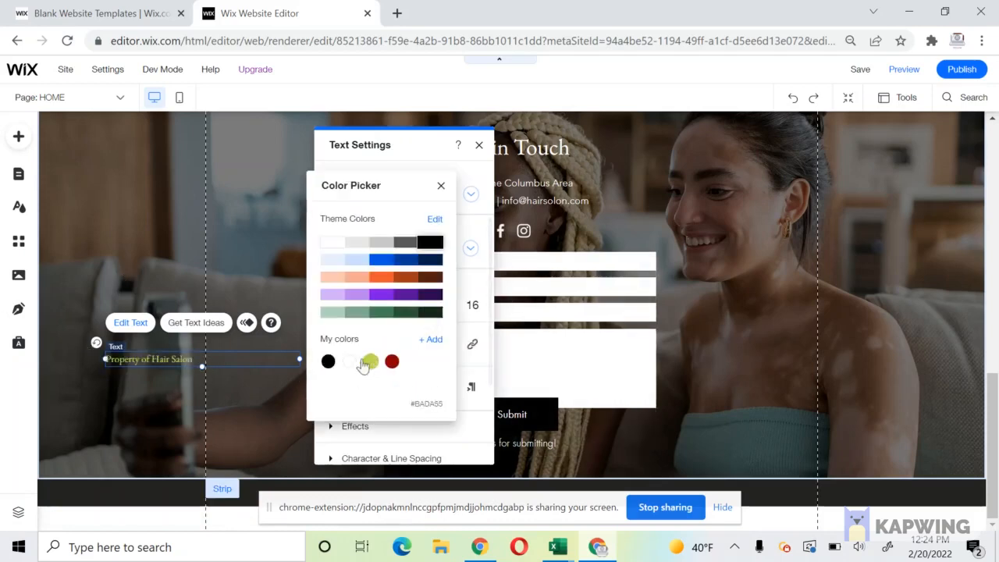
click(348, 361)
click(202, 381)
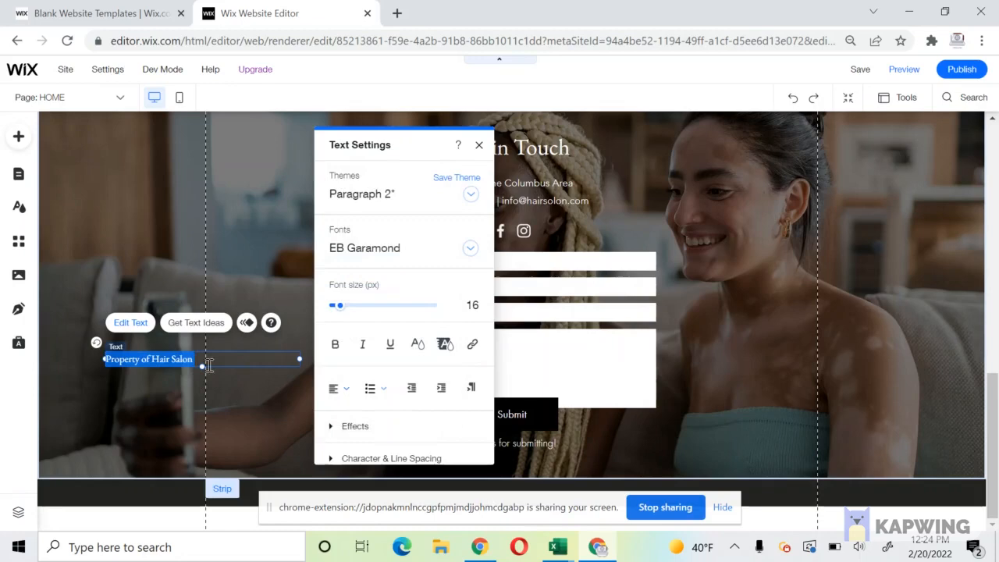
click(345, 388)
click(343, 409)
click(196, 410)
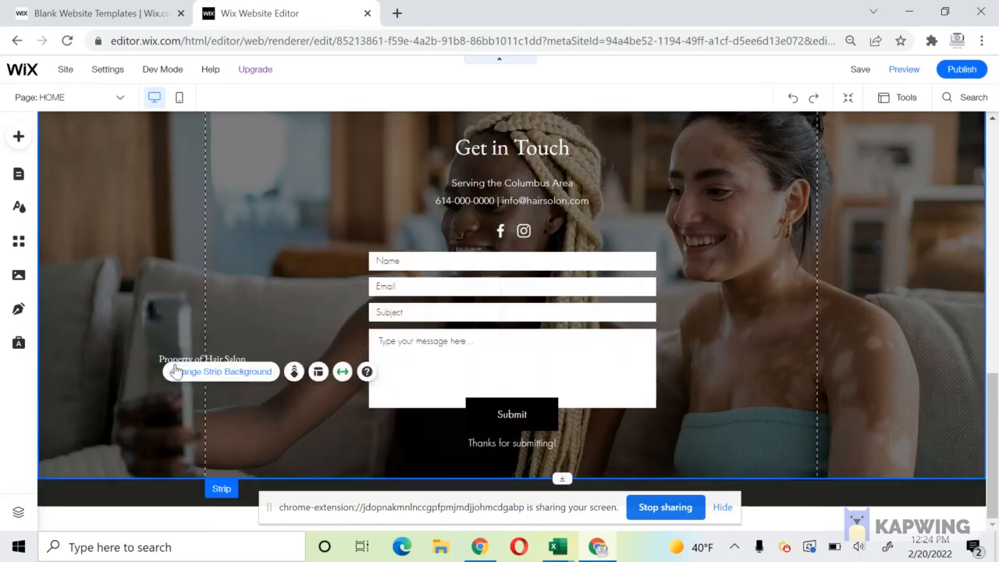
Move the text box into the footer at its left edge and stretch it across the full width.
click(165, 353)
drag(165, 353, 269, 461)
click(298, 469)
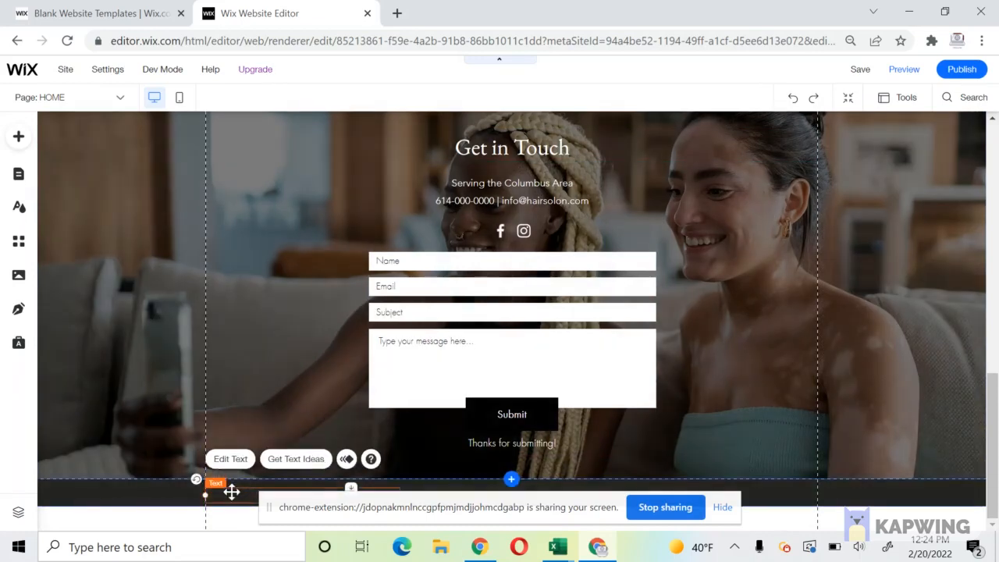
drag(232, 491, 232, 489)
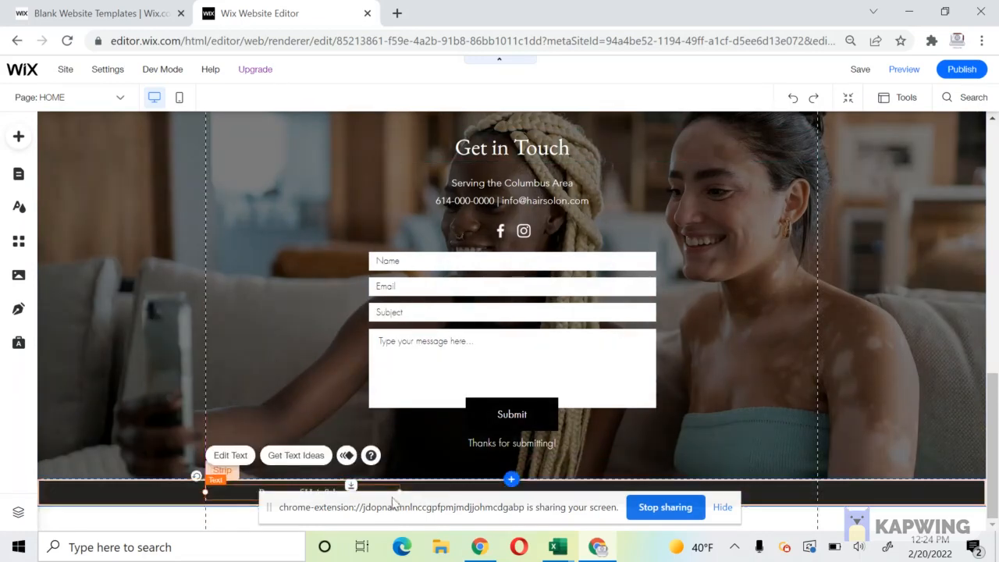
drag(398, 490, 829, 476)
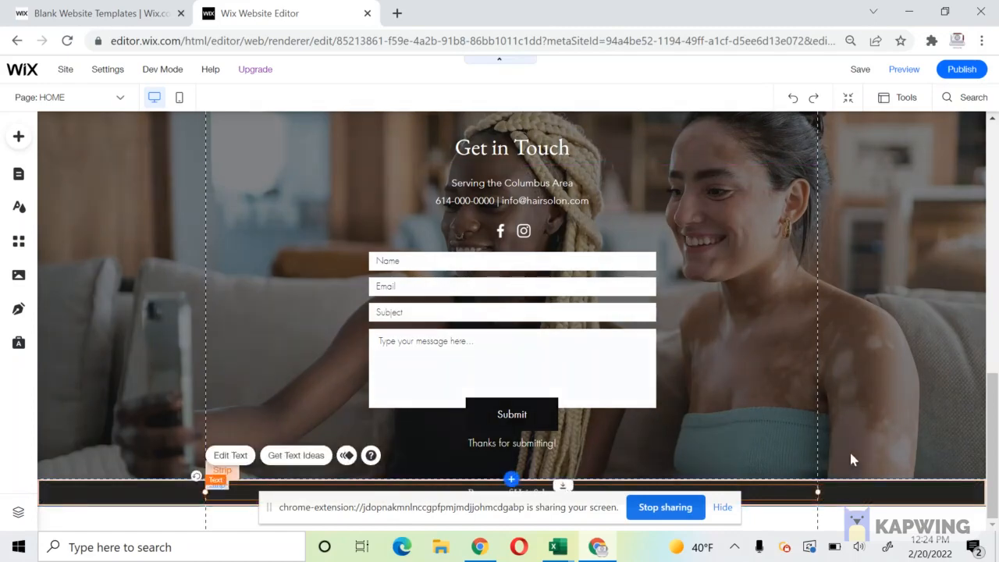
click(849, 451)
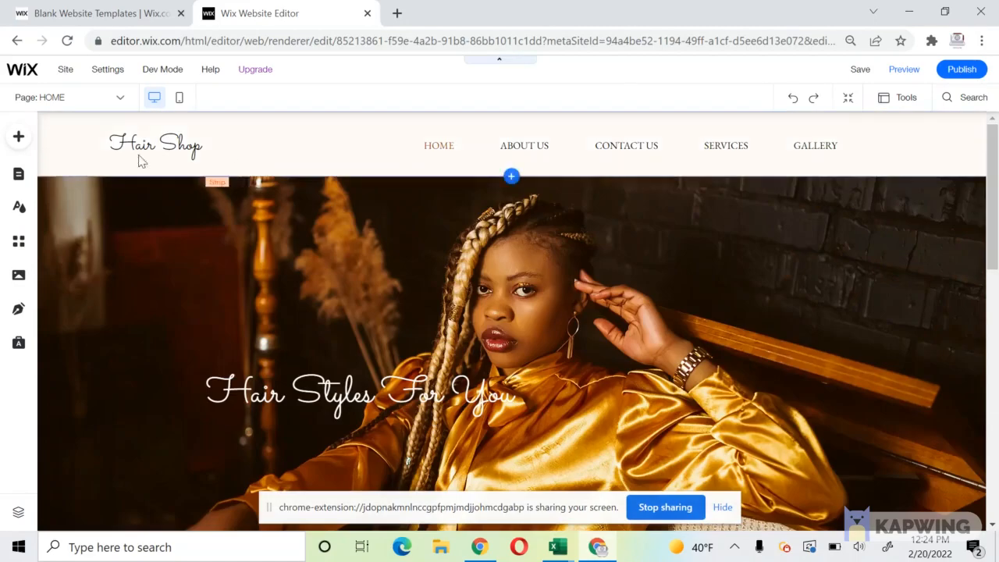
Browse the About Us and Services pages, then open Gallery and select its placeholder paragraph.
click(19, 174)
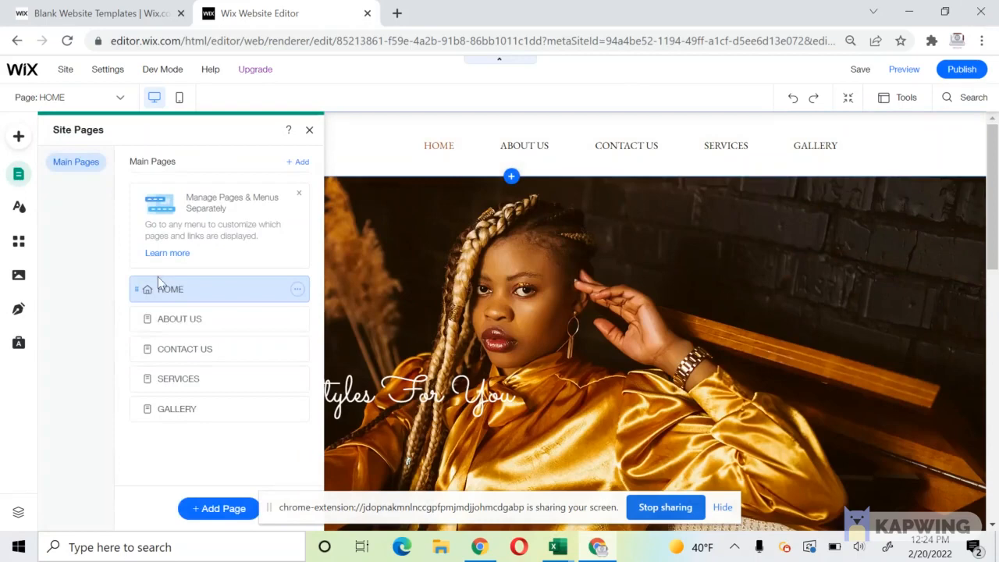
click(177, 315)
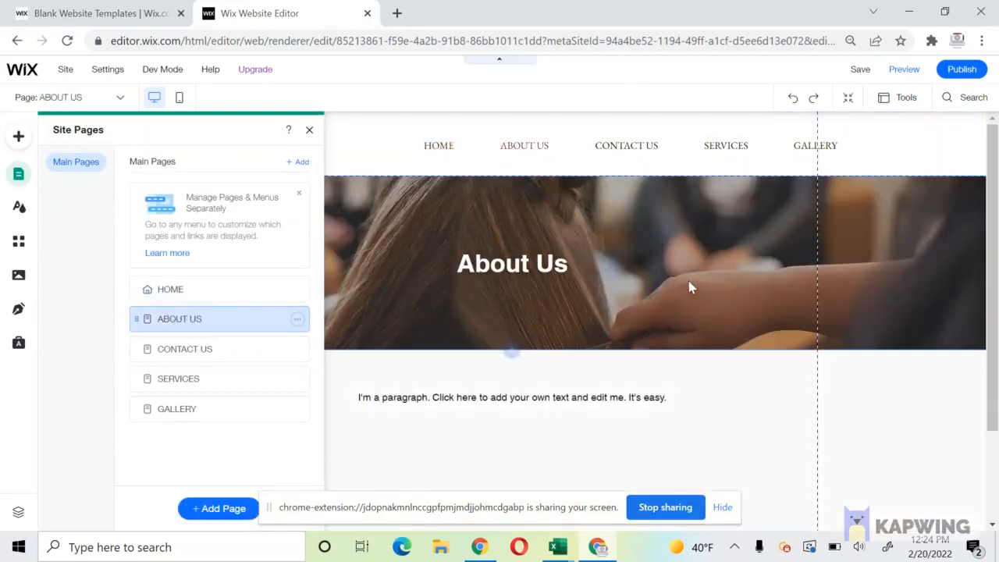
click(689, 283)
scroll(671, 290, down, 2)
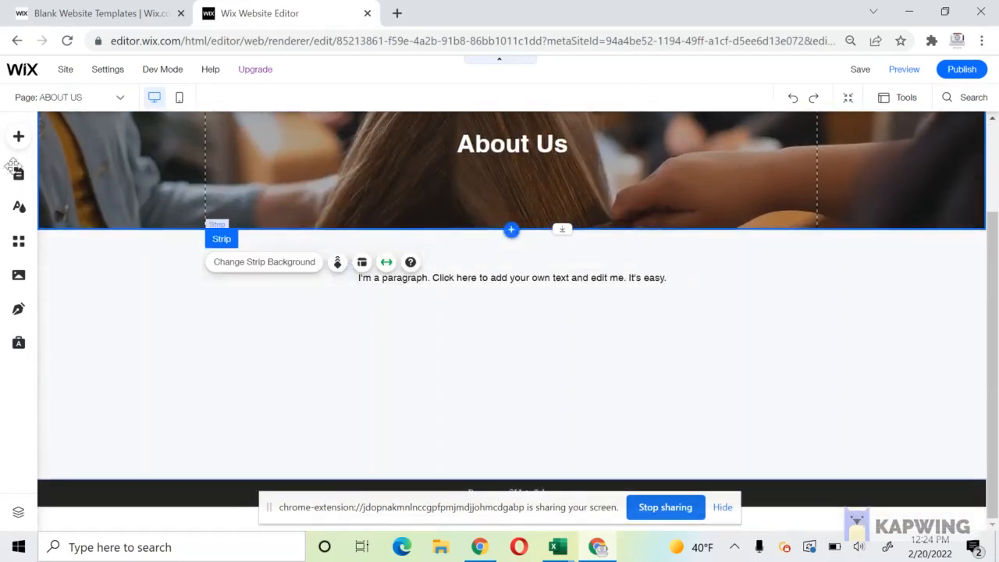
click(19, 173)
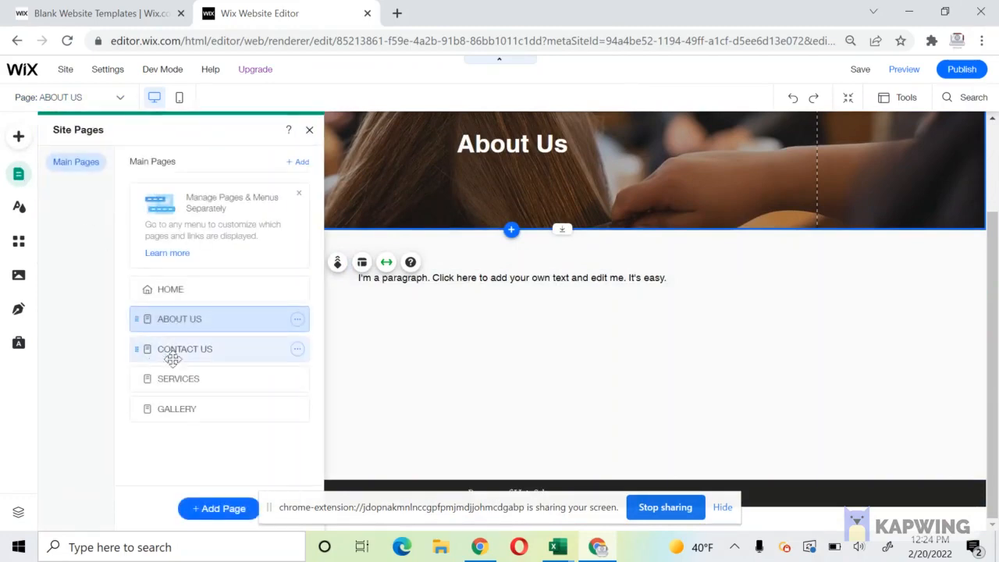
click(195, 380)
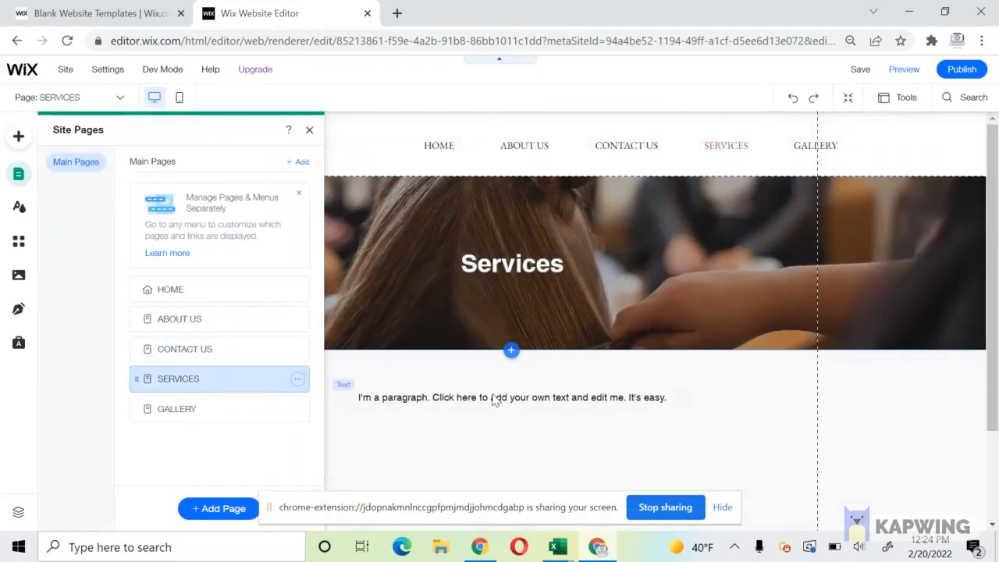
click(195, 401)
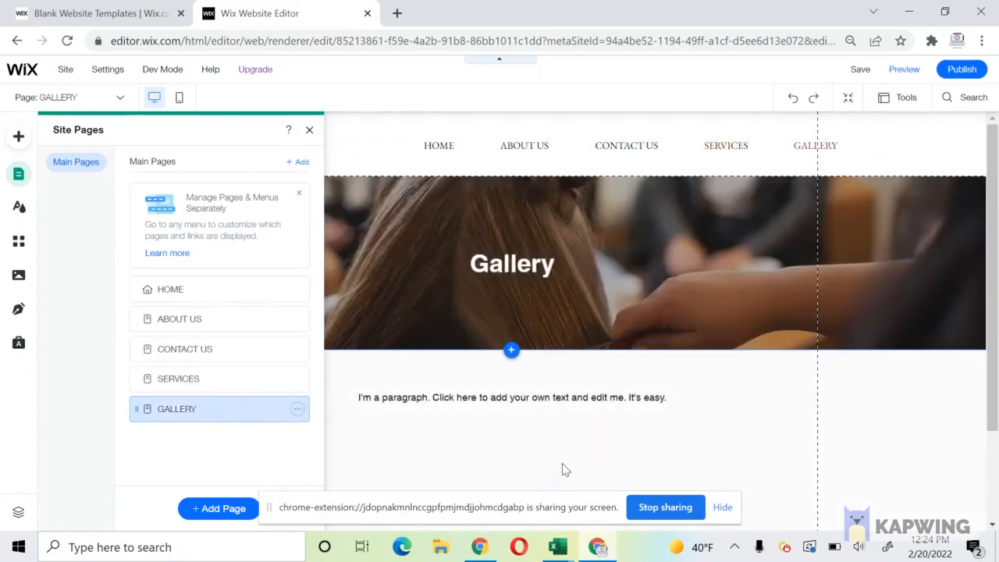
click(468, 400)
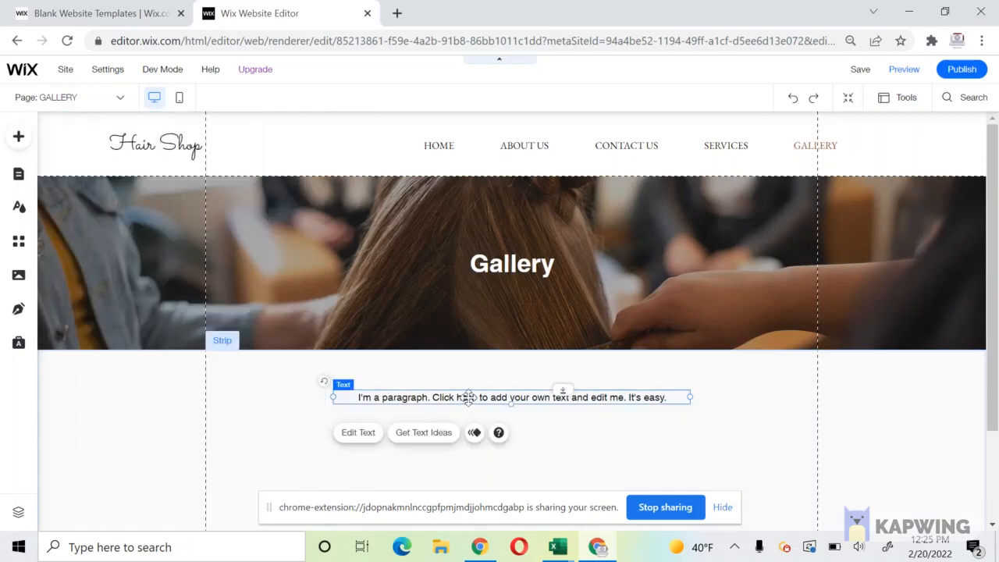
Delete the Gallery page's placeholder paragraph and add a Grid gallery from the Gallery elements.
key(Delete)
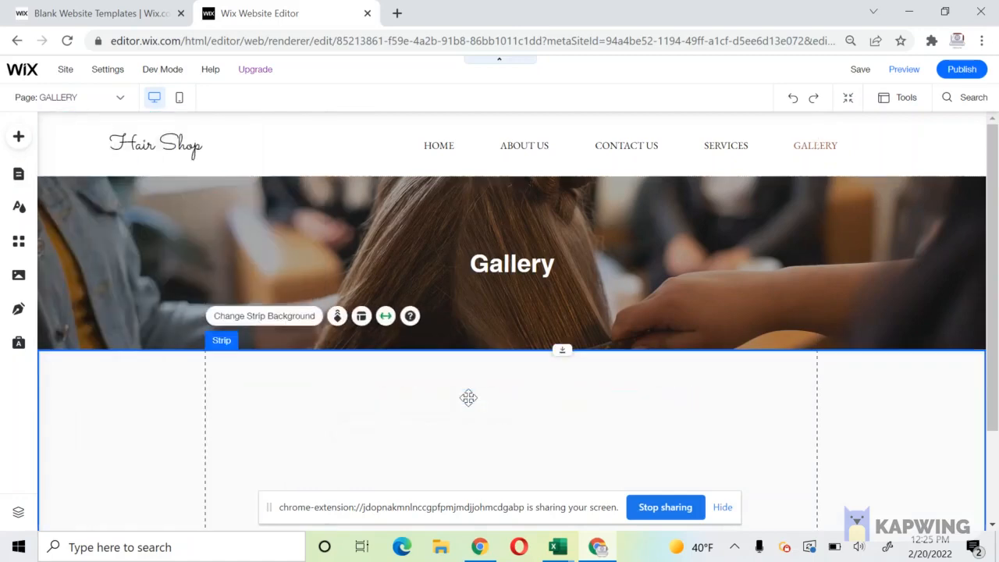
click(19, 139)
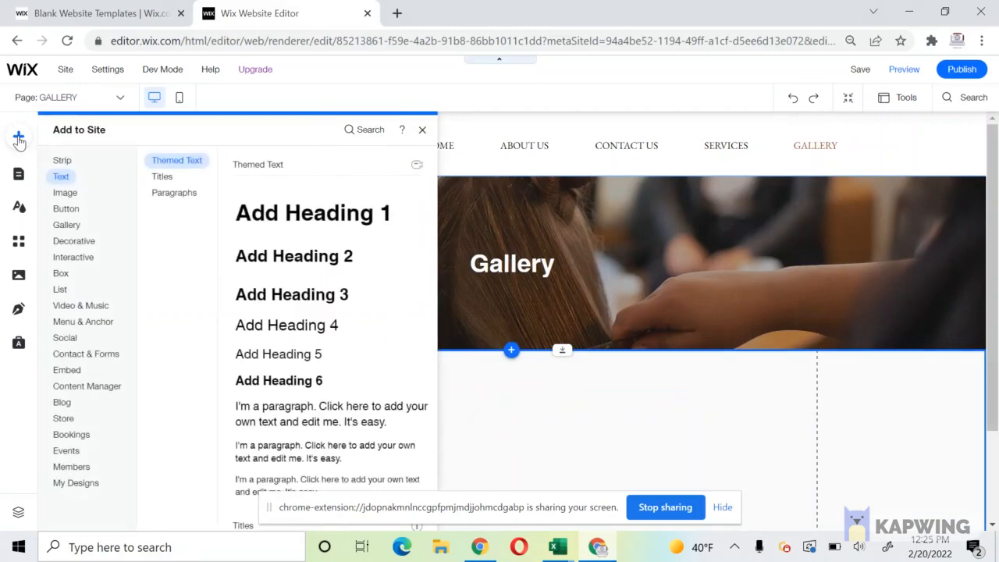
click(79, 232)
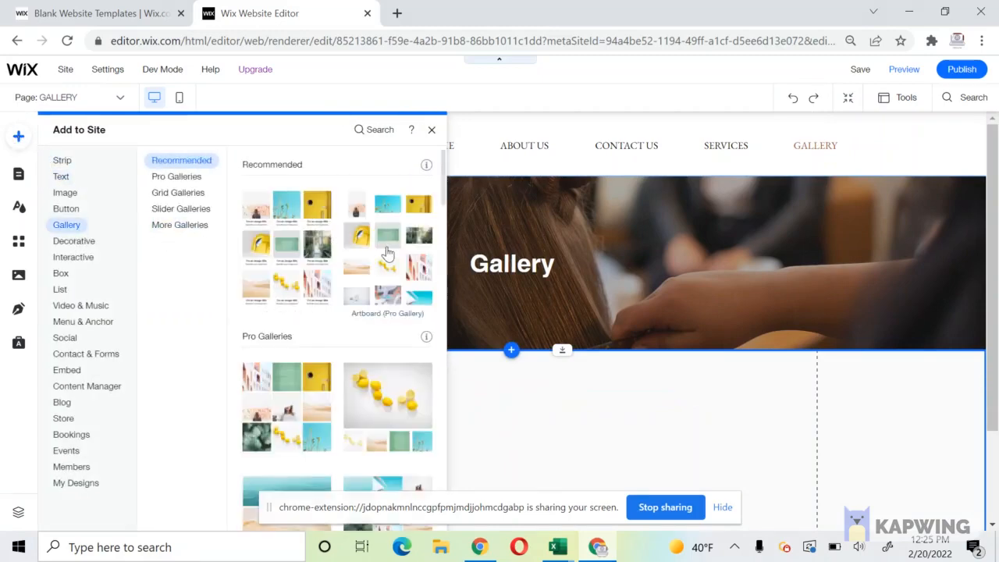
scroll(387, 254, down, 3)
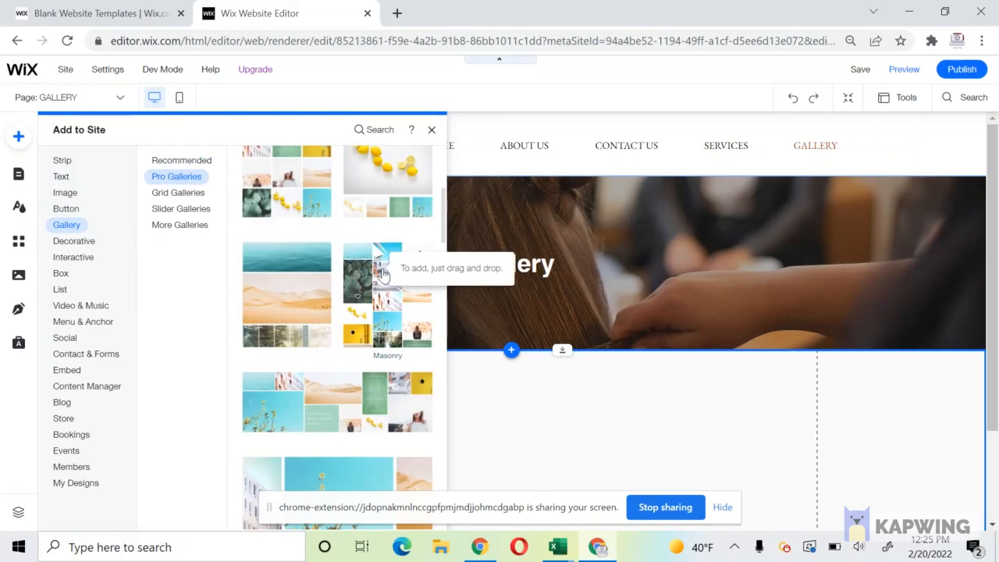
scroll(383, 272, up, 3)
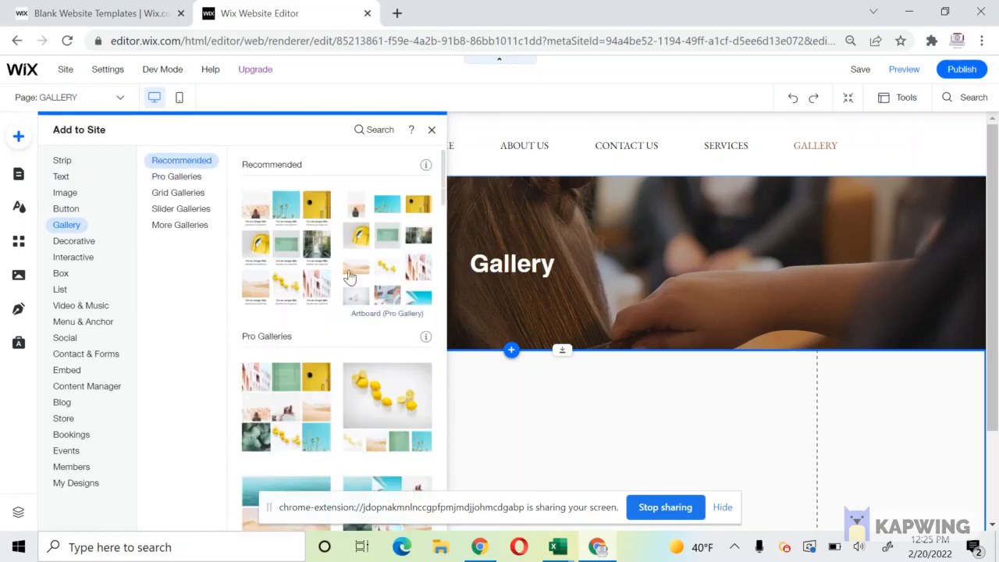
click(249, 390)
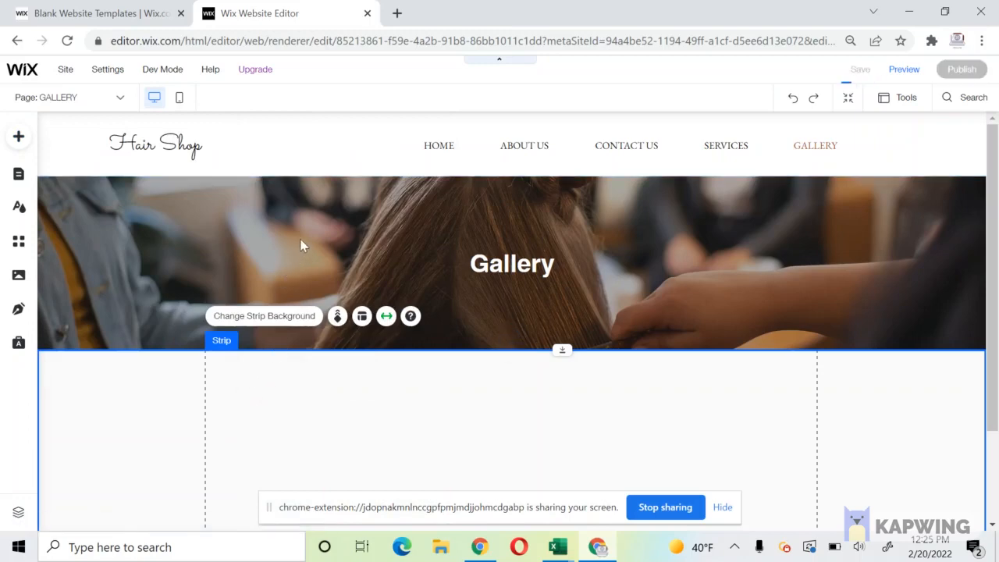
Move the grid gallery just below the Gallery banner and widen it to the right content edge.
drag(357, 195, 224, 372)
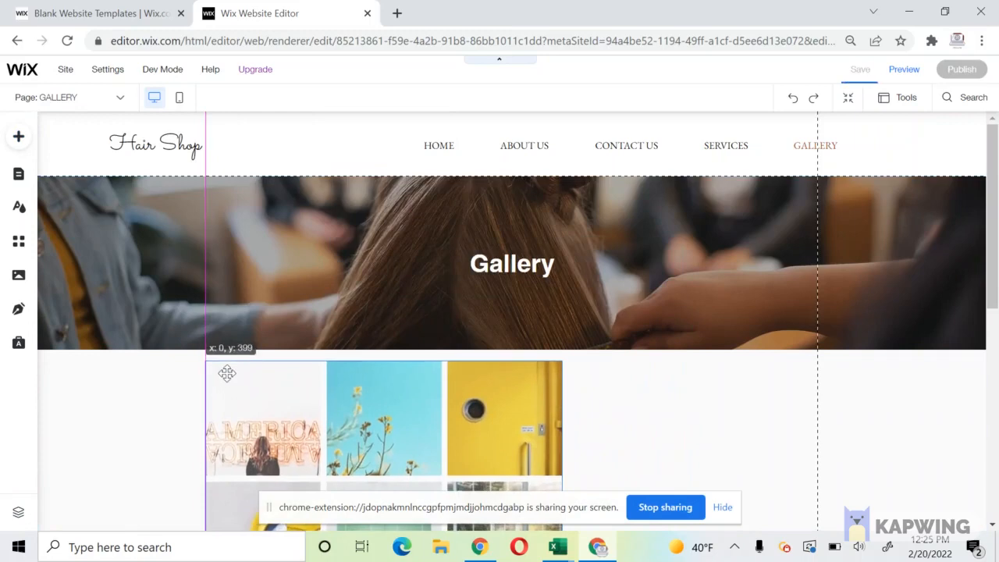
scroll(225, 372, down, 5)
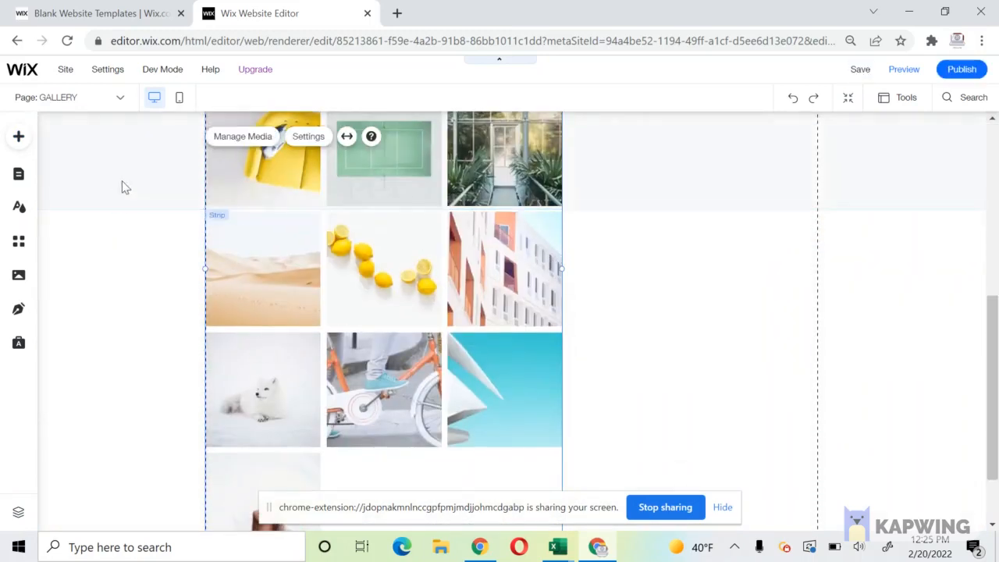
drag(561, 274, 816, 261)
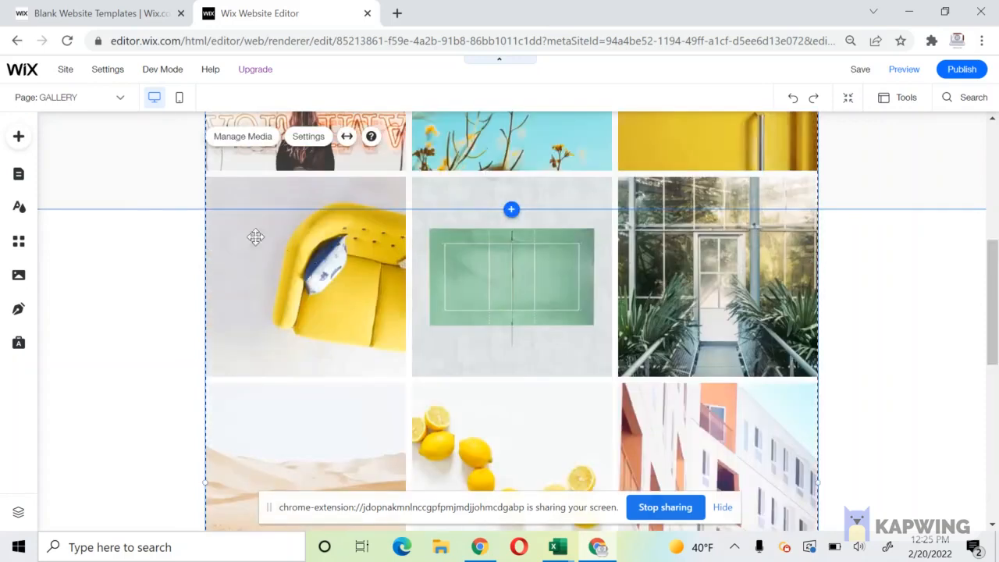
Make the gallery's strip taller and delete the extra strip.
click(123, 192)
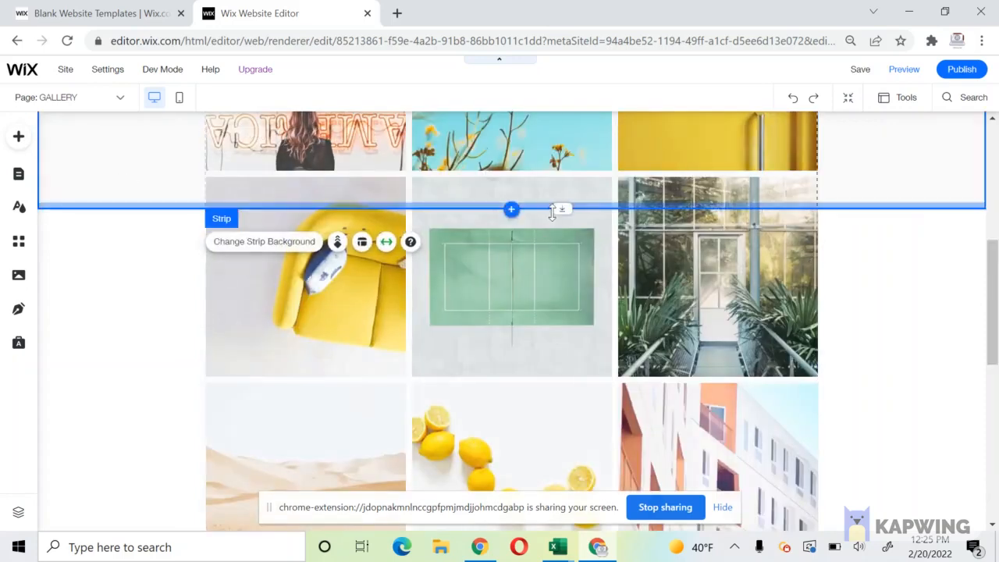
drag(511, 208, 518, 465)
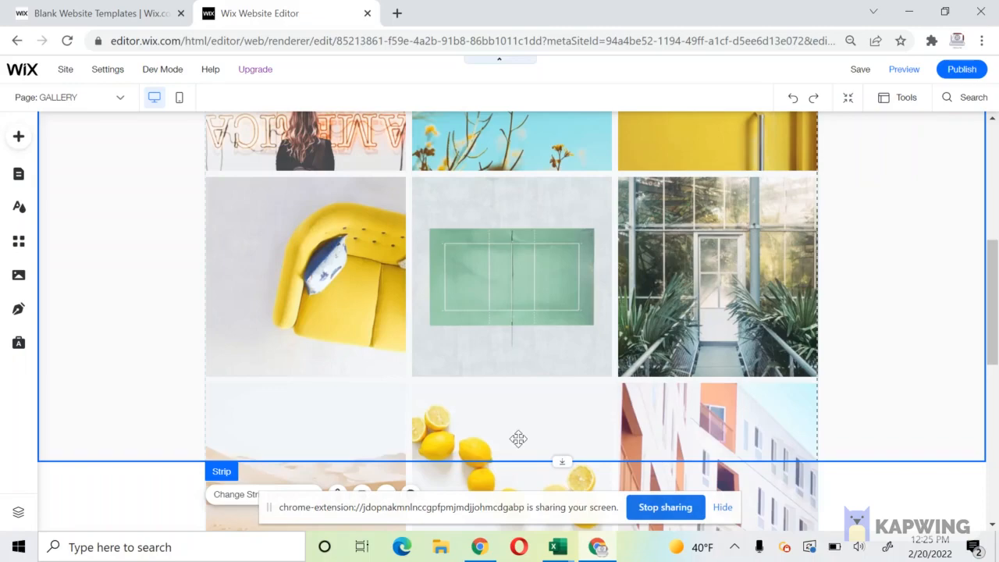
right_click(921, 433)
click(828, 390)
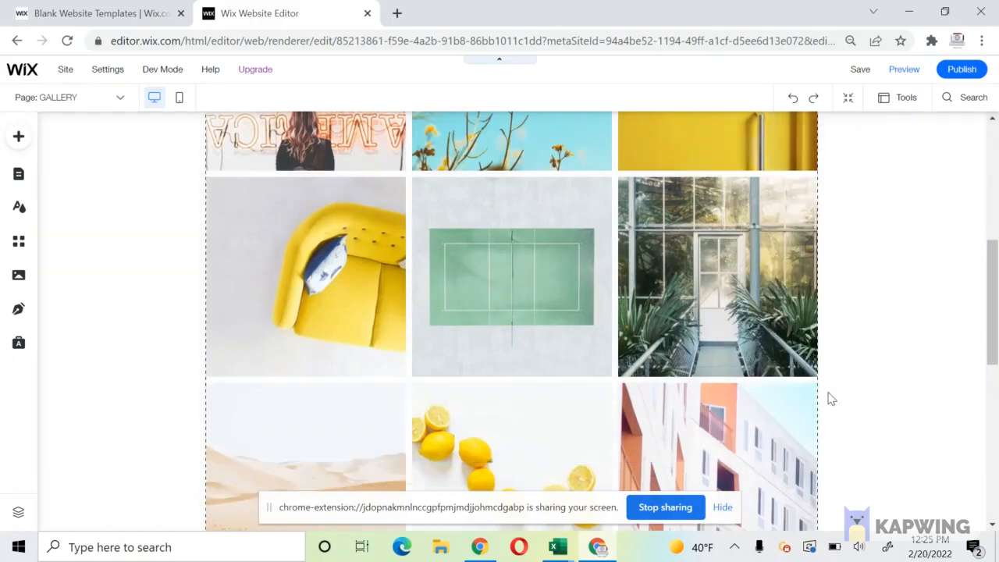
Open the gallery's media organiser to review its images, then close it.
click(617, 405)
scroll(617, 405, down, 5)
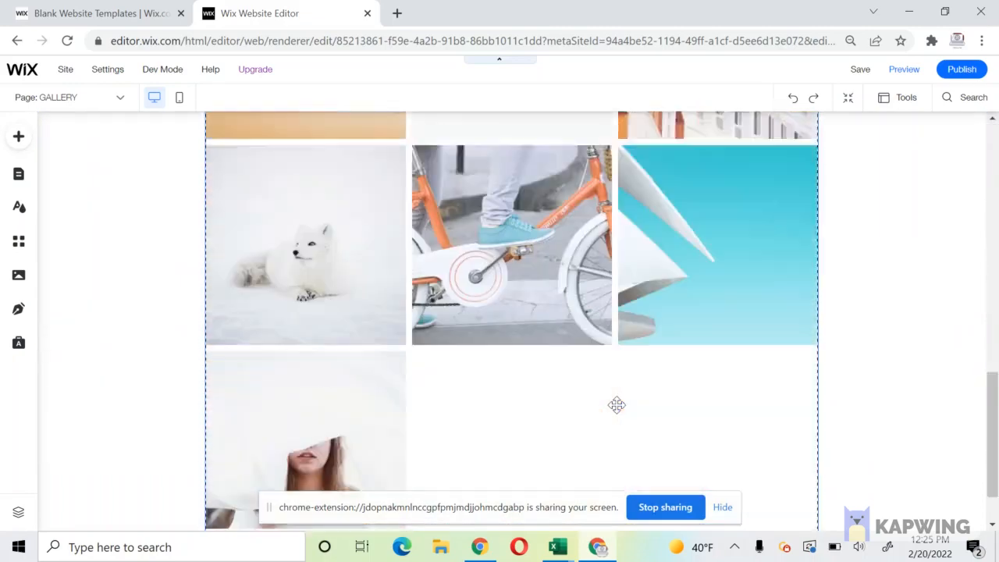
scroll(336, 393, up, 5)
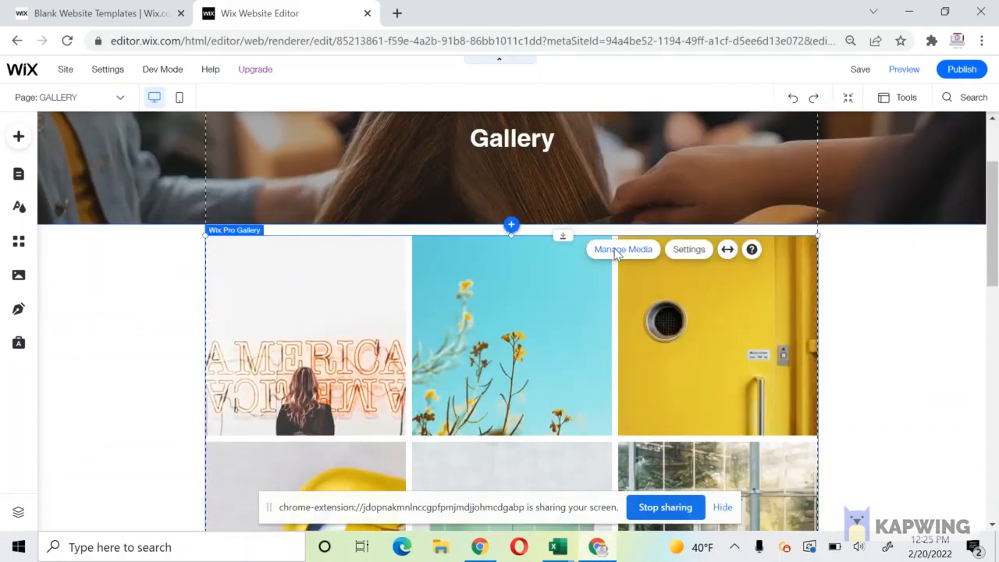
click(614, 249)
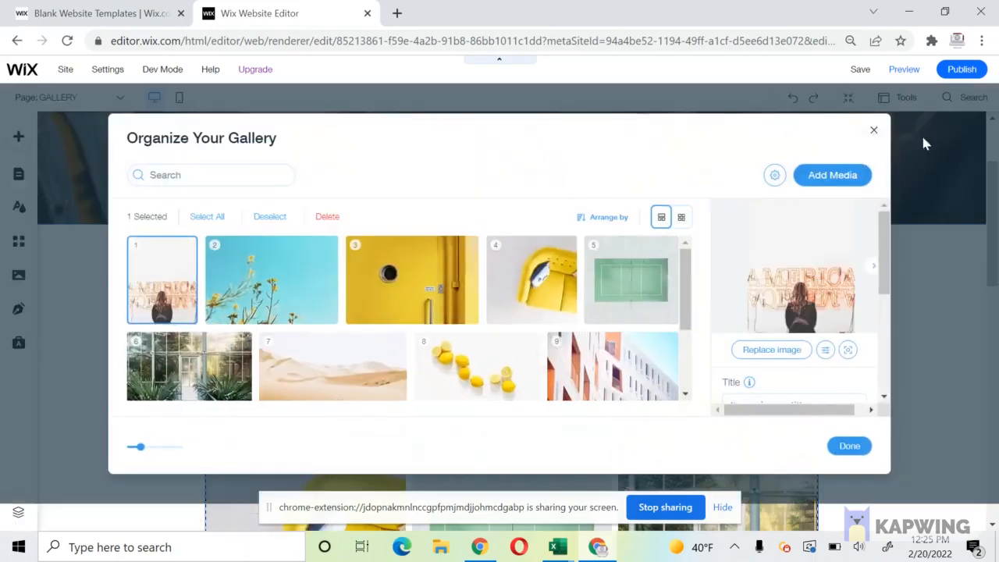
click(874, 129)
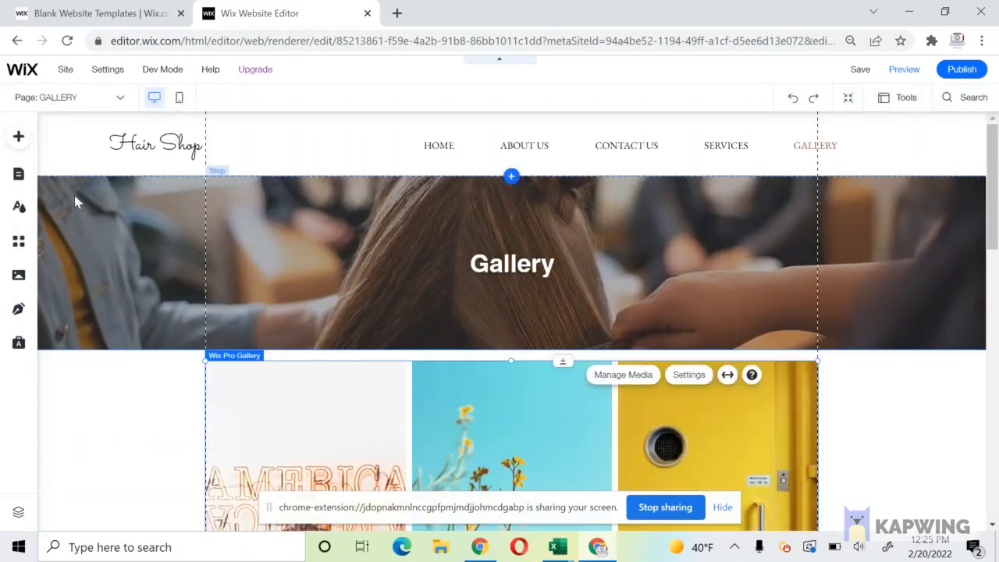
On the Contact Us page, delete the placeholder paragraph and the empty strip below the banner.
click(19, 173)
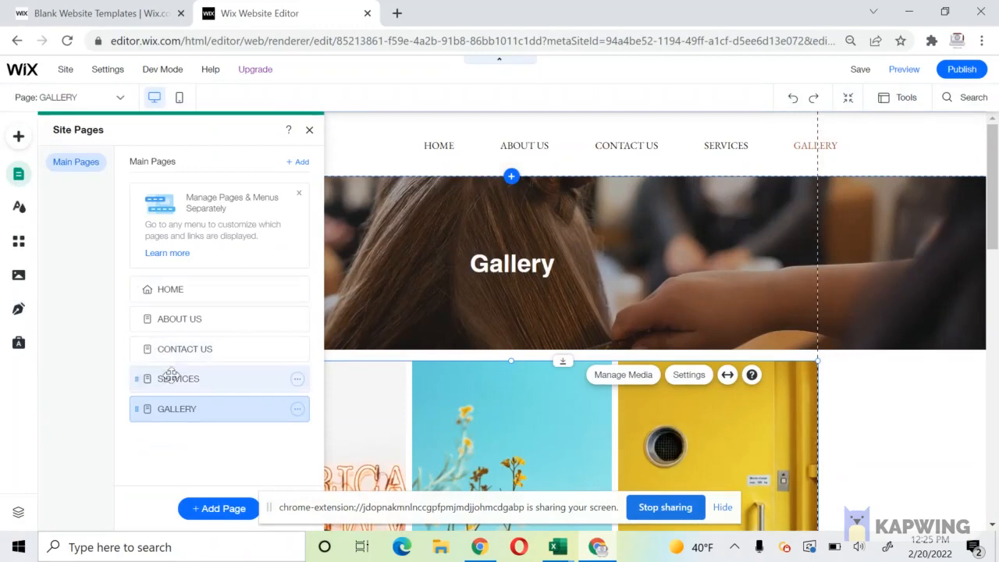
click(193, 386)
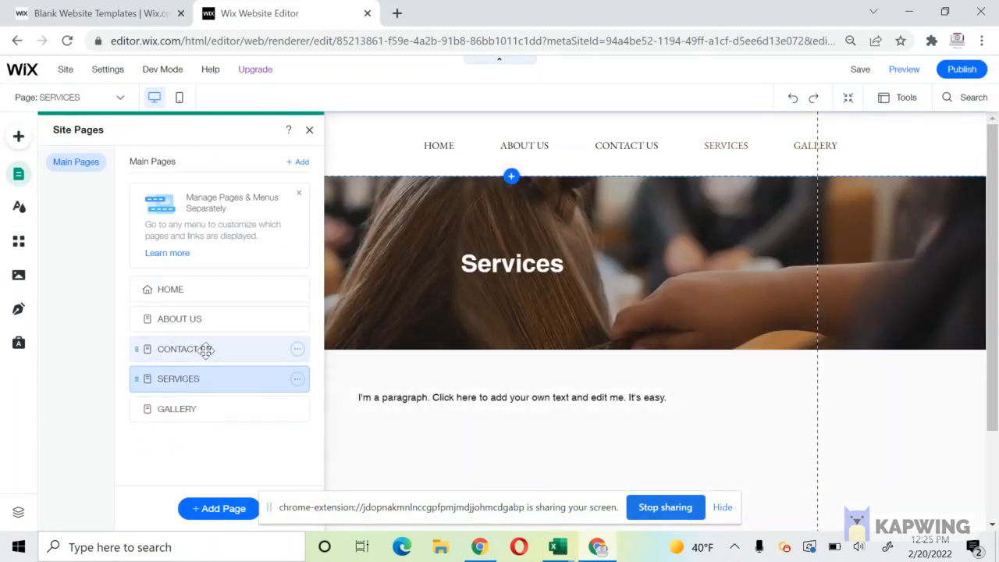
click(205, 351)
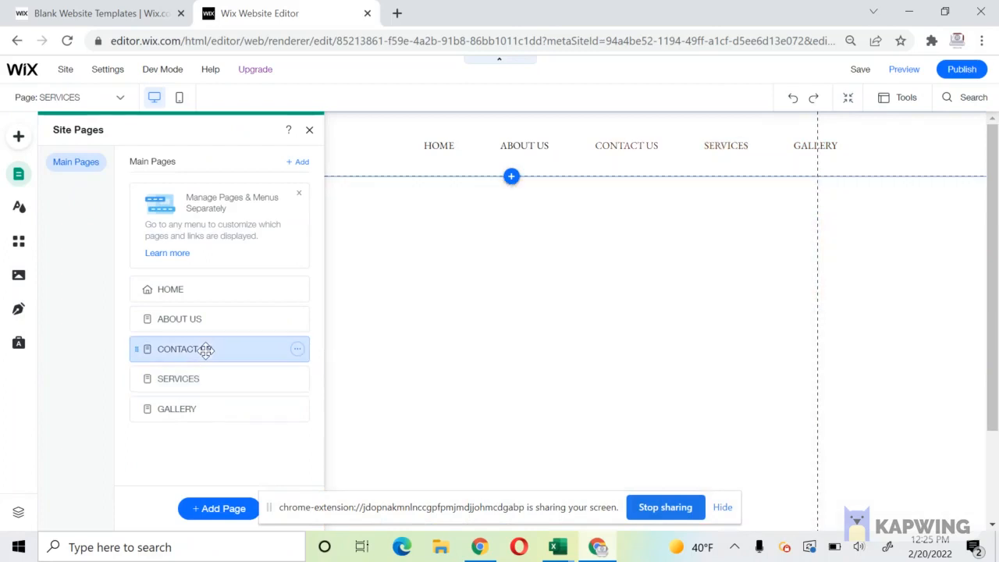
click(446, 397)
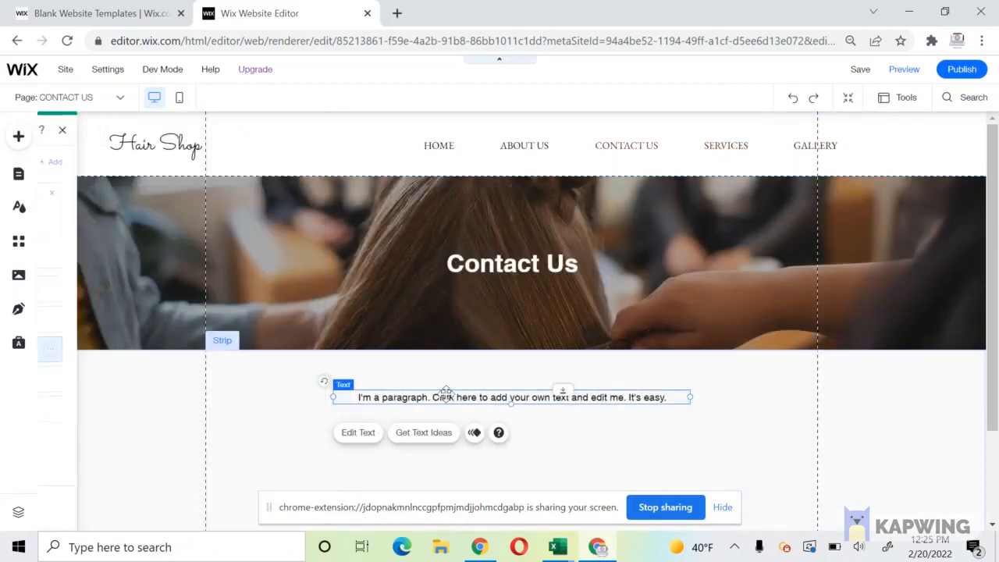
key(Delete)
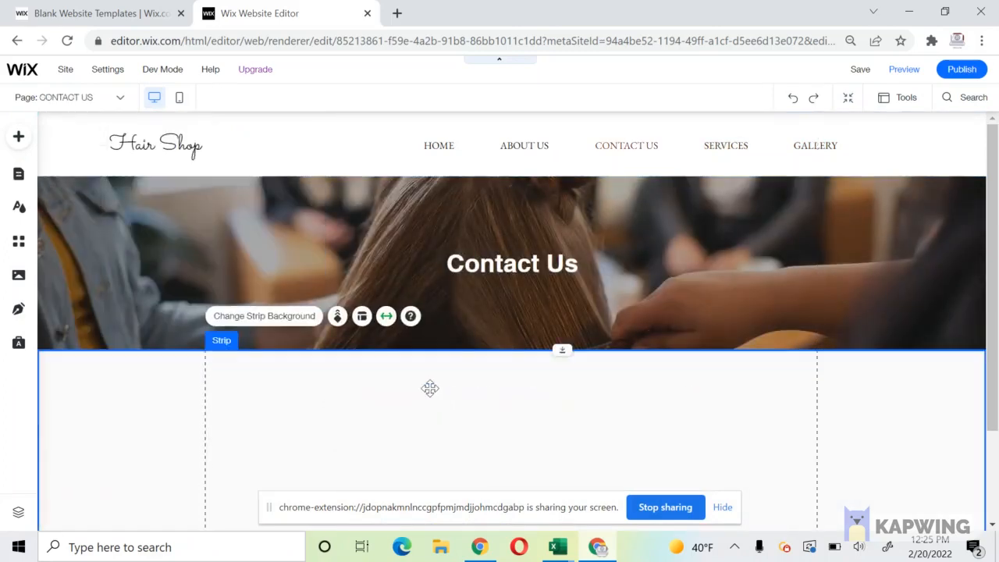
key(Delete)
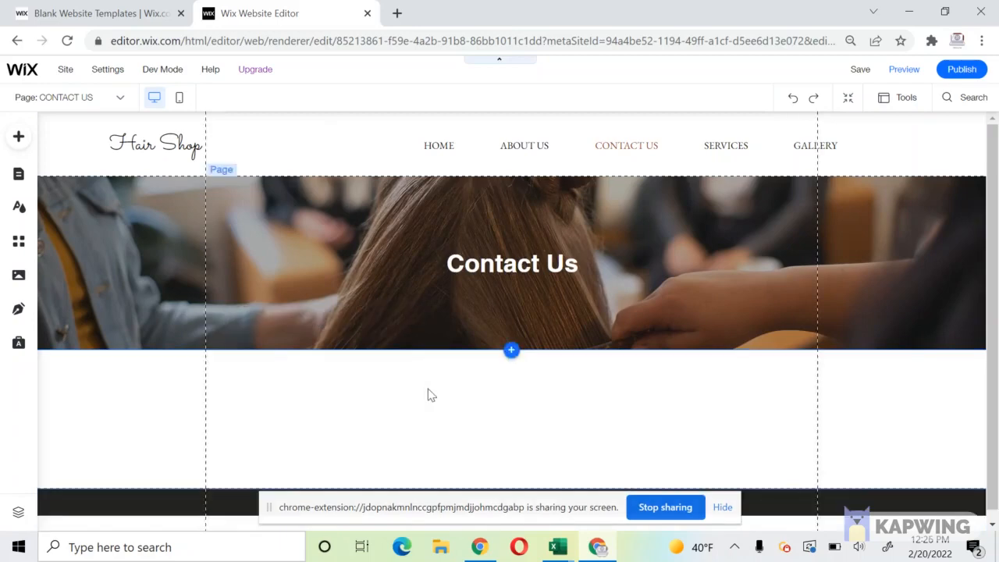
Copy the Get in Touch contact strip from the Home page.
click(17, 175)
click(191, 288)
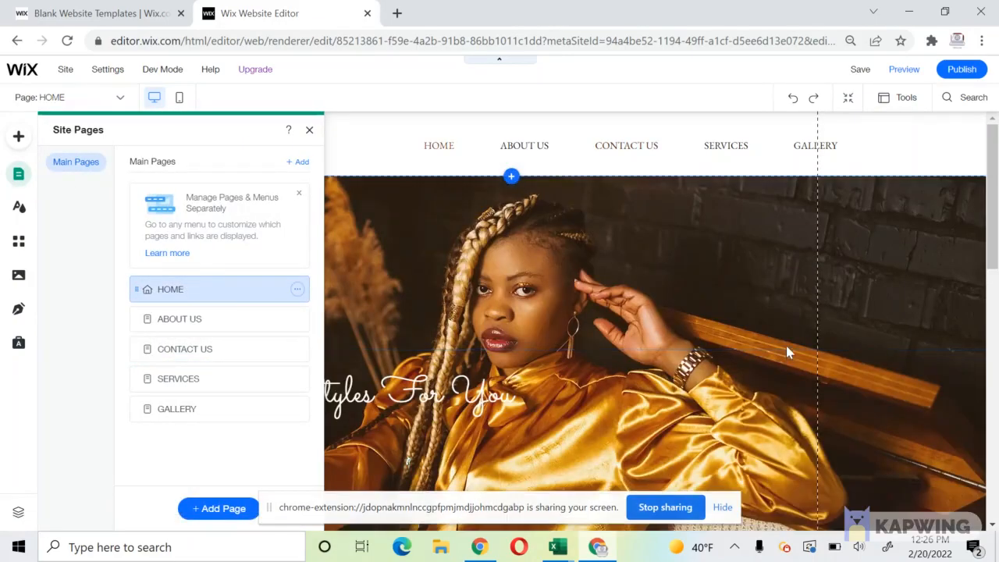
click(786, 346)
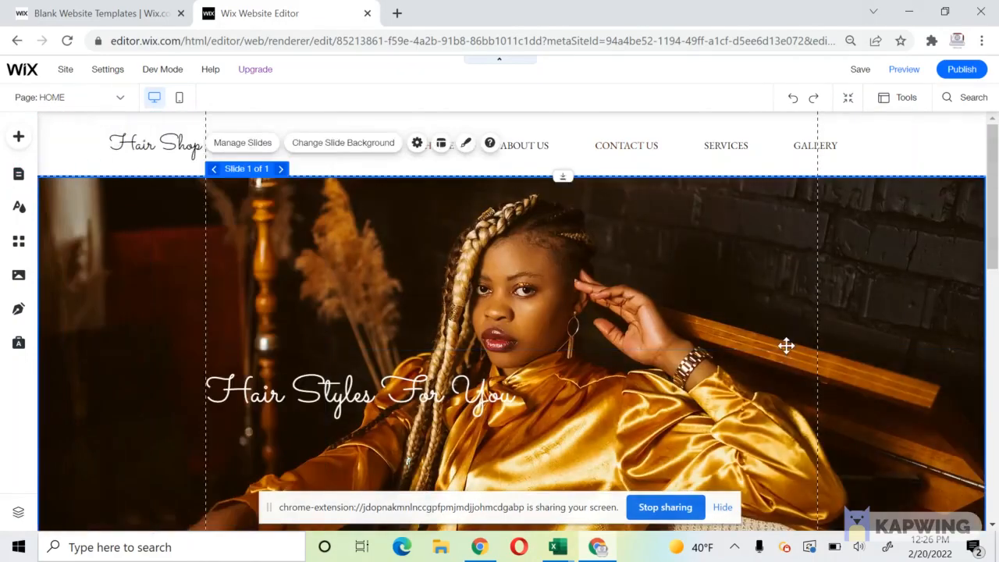
scroll(785, 345, down, 10)
click(155, 161)
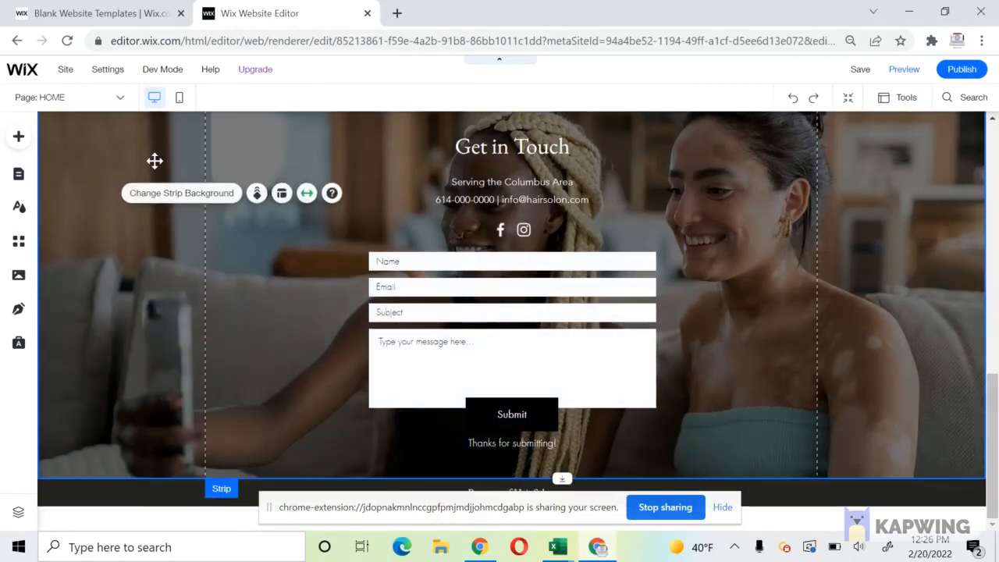
right_click(154, 161)
scroll(688, 269, up, 2)
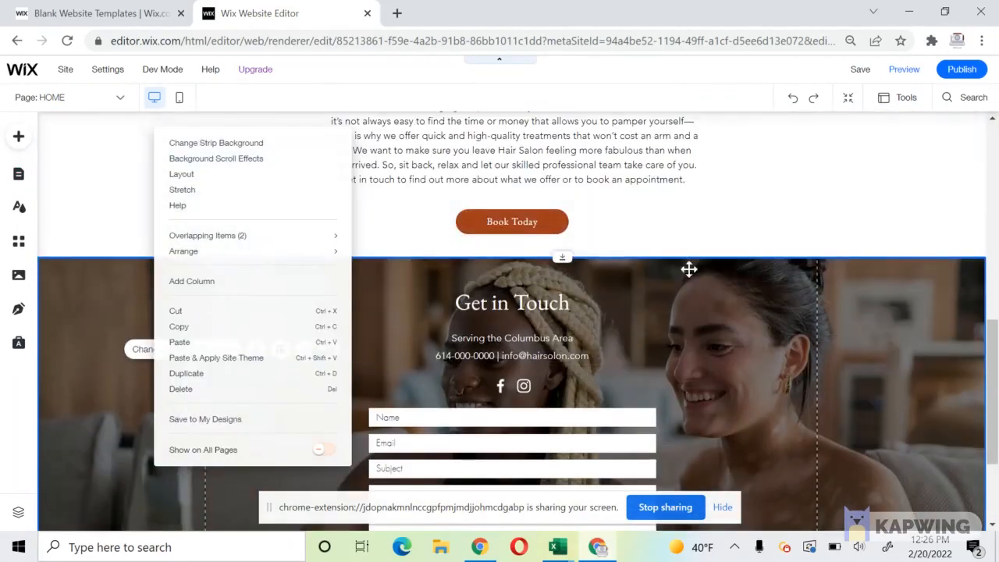
click(707, 273)
right_click(707, 272)
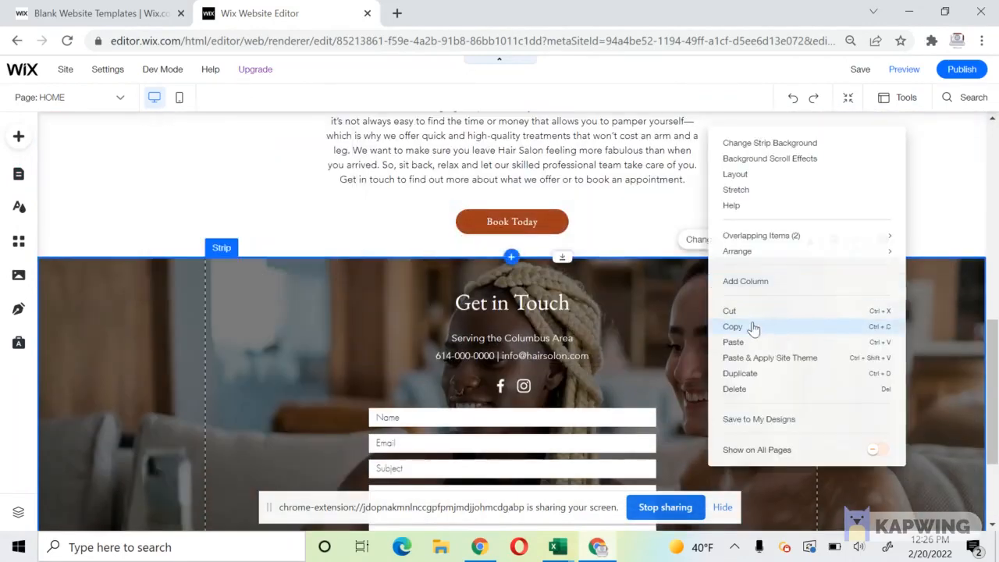
click(751, 325)
Switch to the Contact Us page.
click(17, 176)
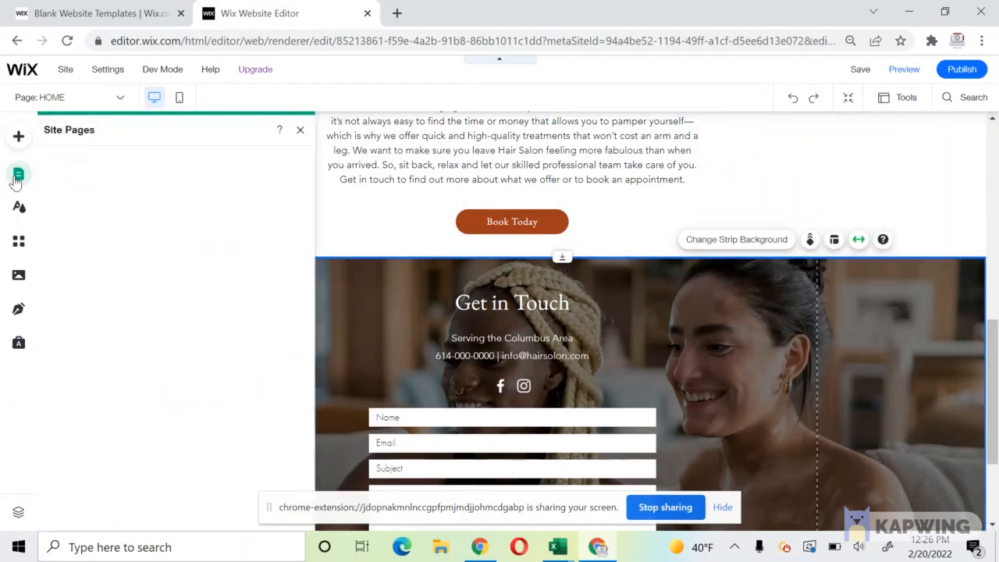
click(223, 347)
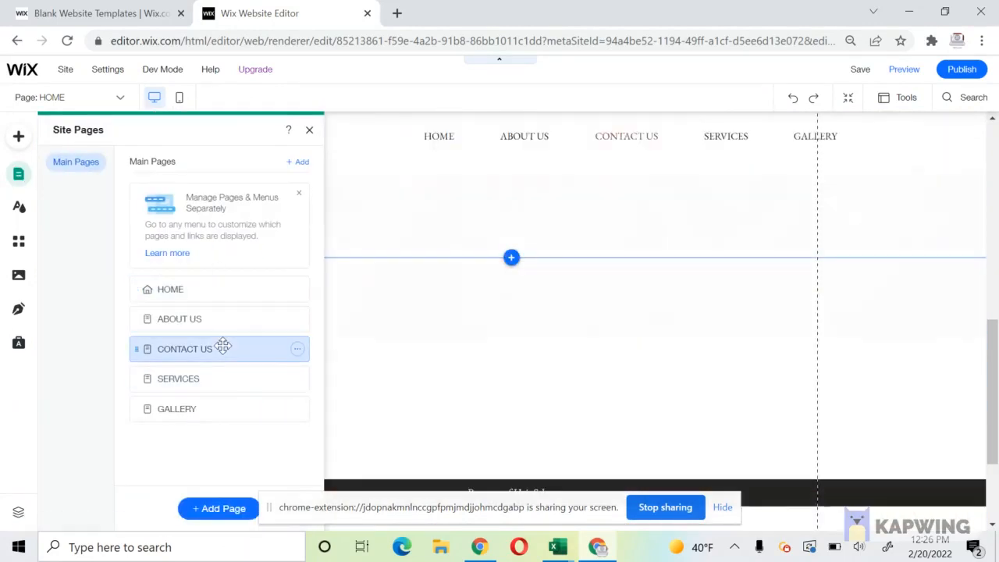
click(363, 408)
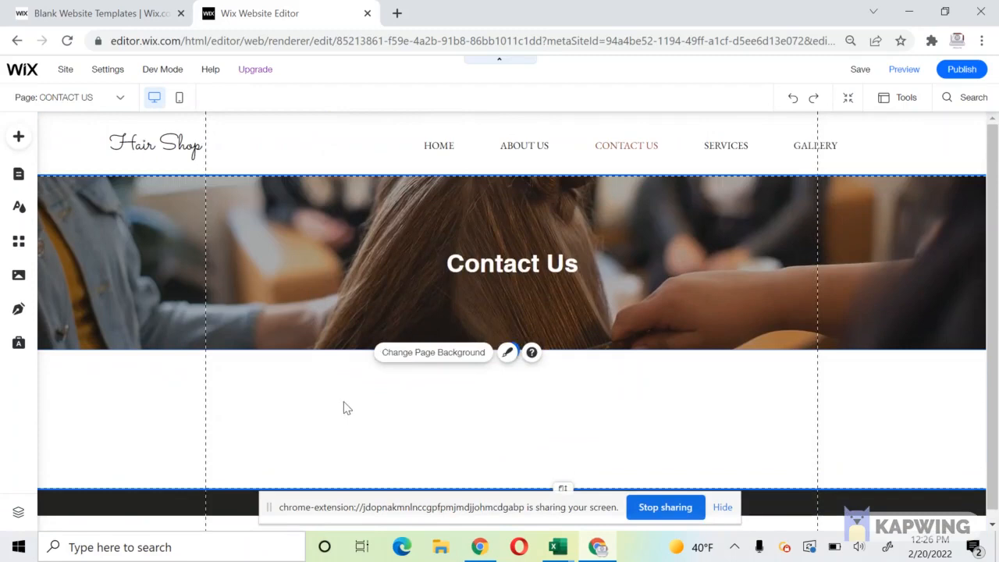
Paste the Get in Touch strip and dock it directly under the Contact Us banner.
right_click(344, 407)
click(381, 390)
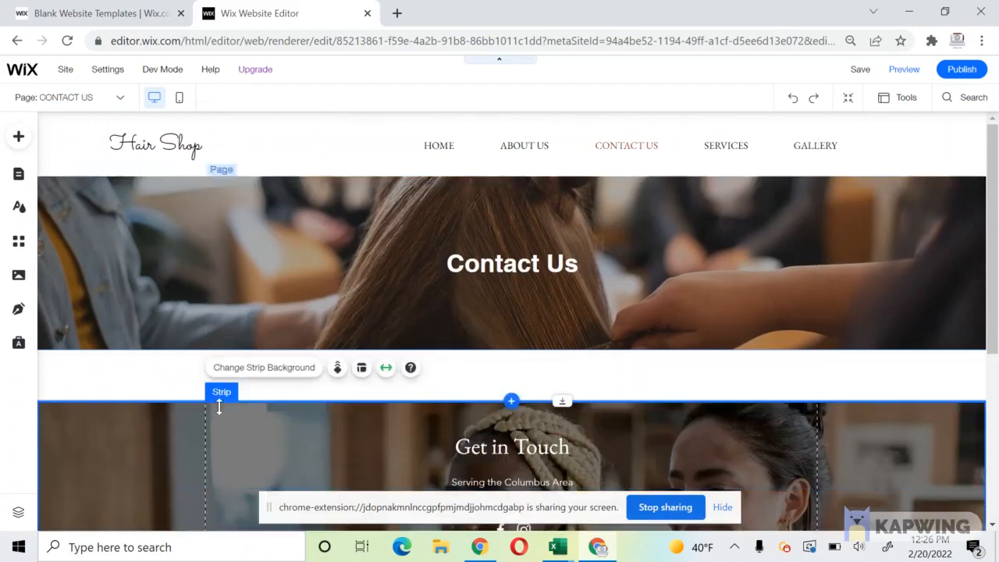
drag(136, 384, 136, 361)
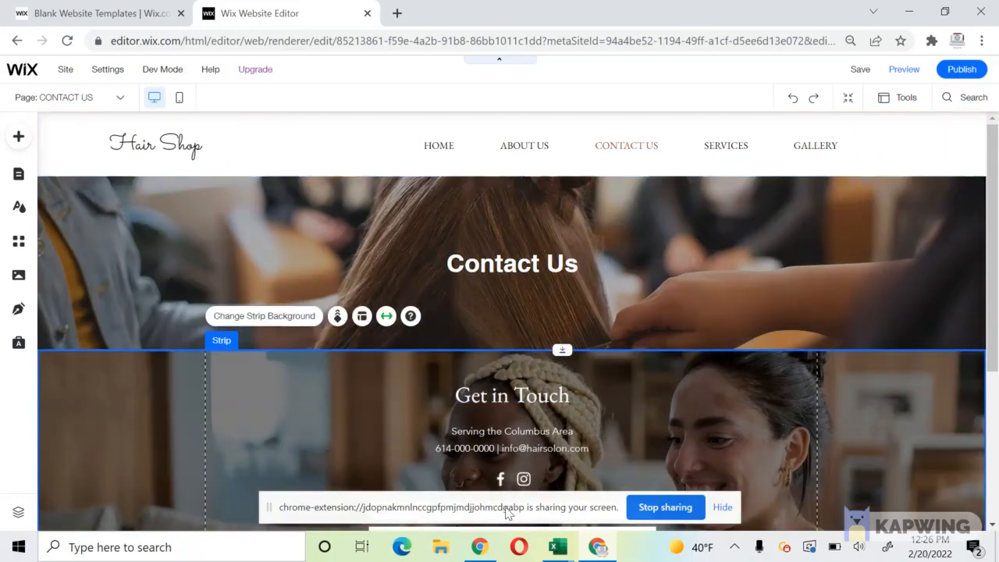
scroll(393, 406, down, 3)
scroll(348, 358, up, 3)
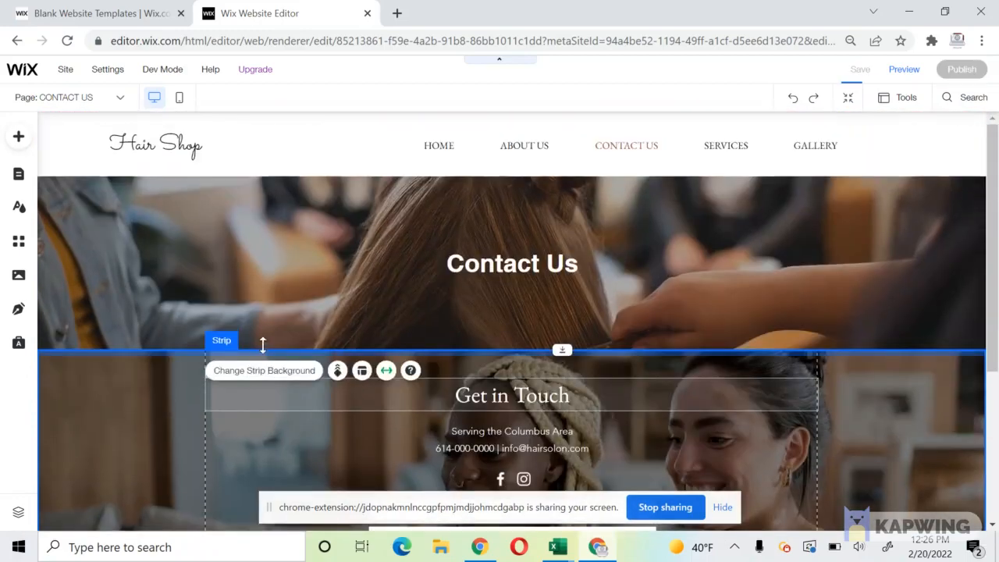
Replace the strip's photo background with a solid white colour.
click(263, 316)
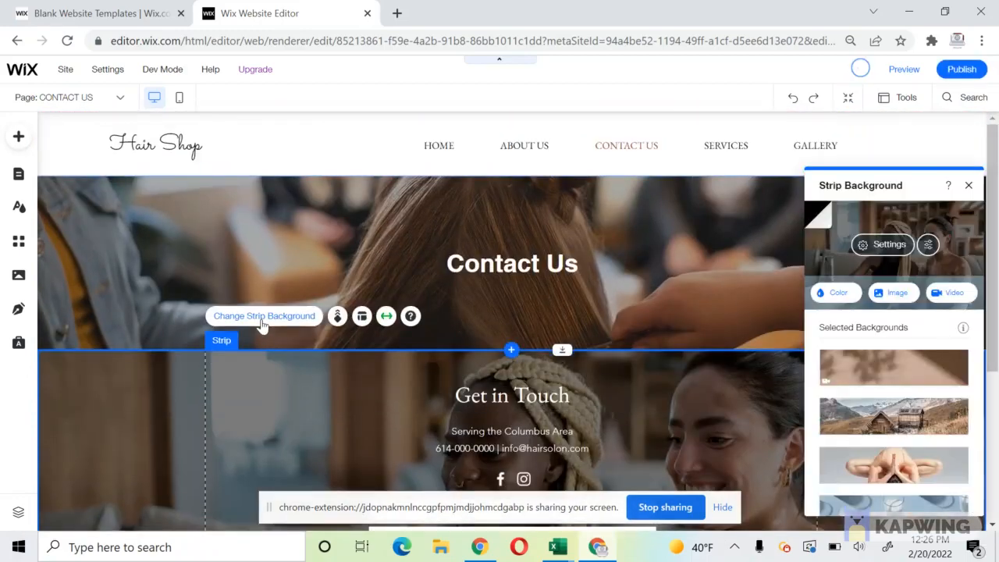
click(829, 284)
click(480, 379)
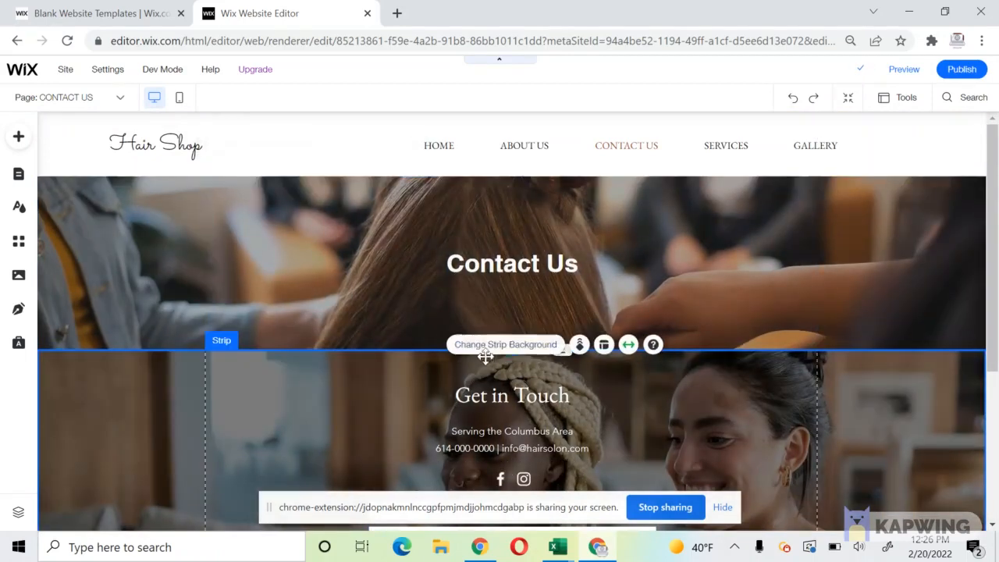
click(486, 347)
click(882, 250)
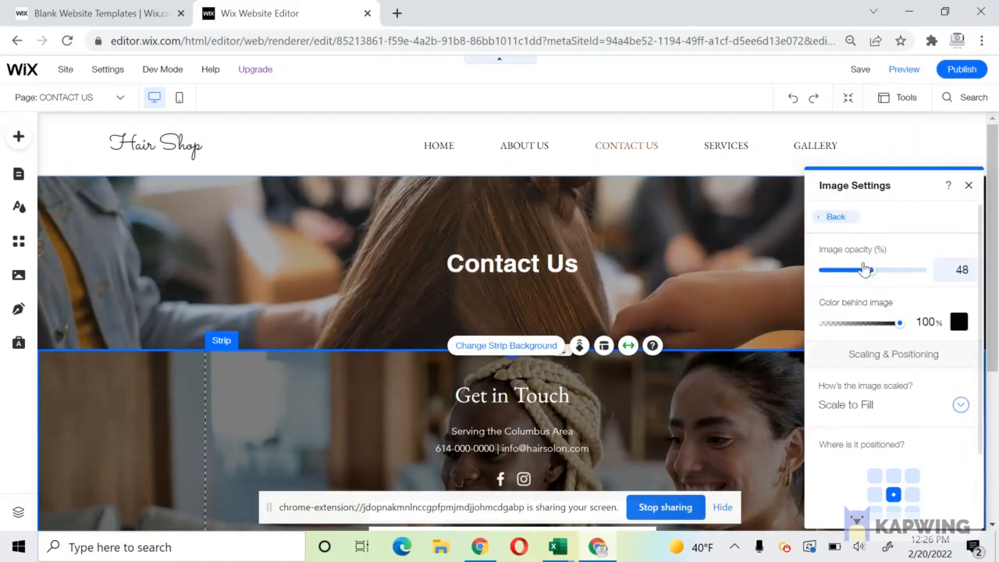
click(512, 347)
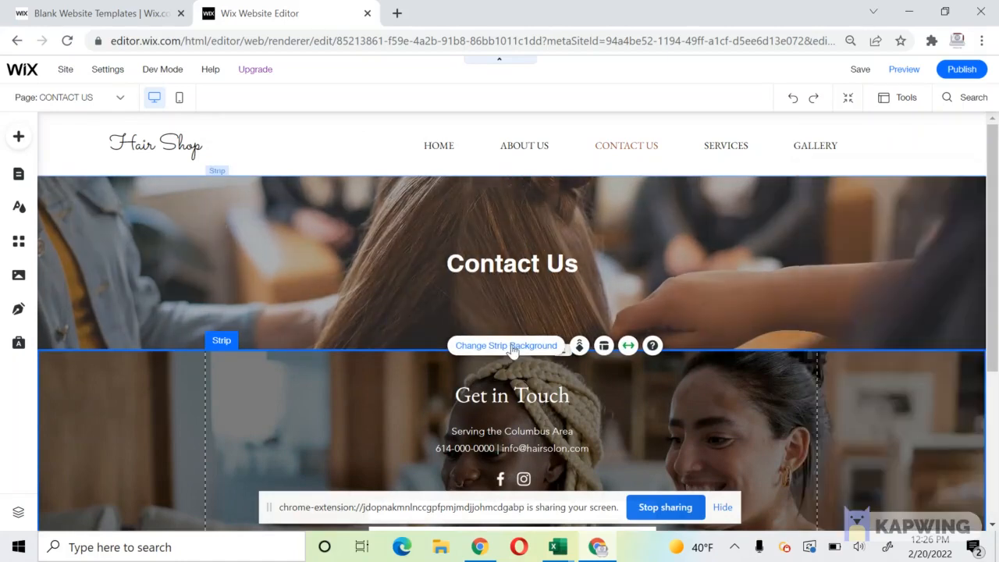
click(839, 293)
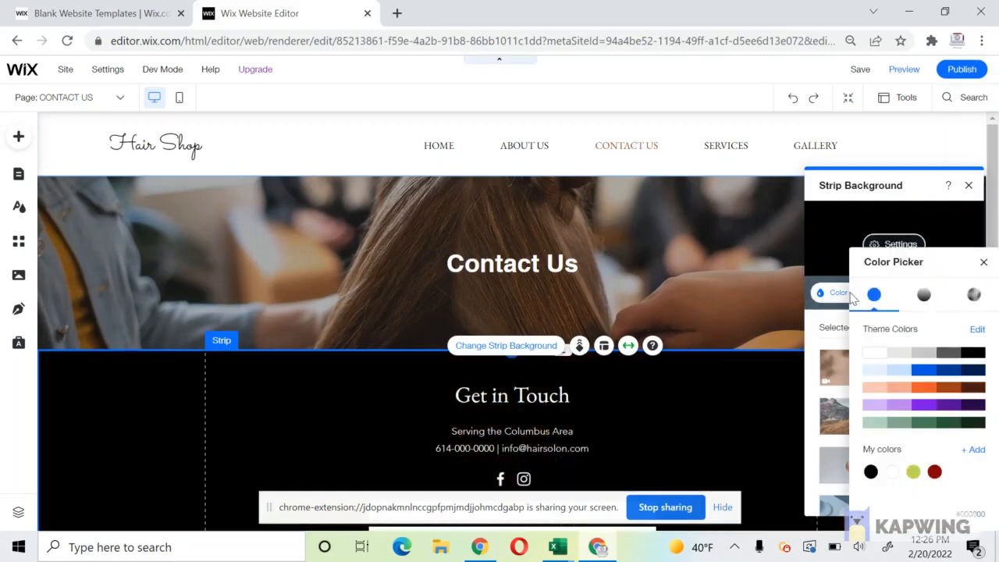
click(874, 355)
click(292, 328)
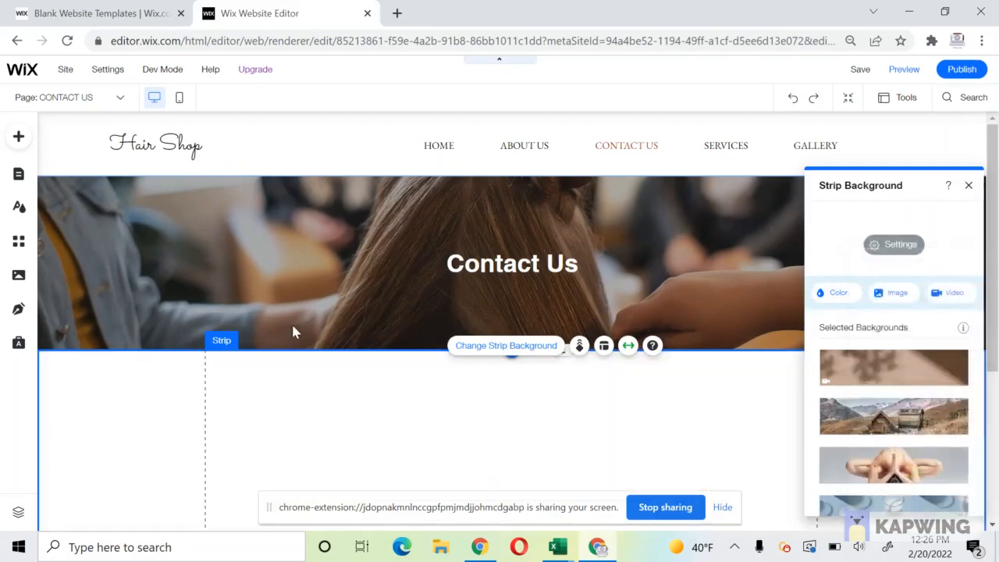
click(292, 326)
Select the Get in Touch heading for text editing.
scroll(351, 321, down, 2)
click(494, 241)
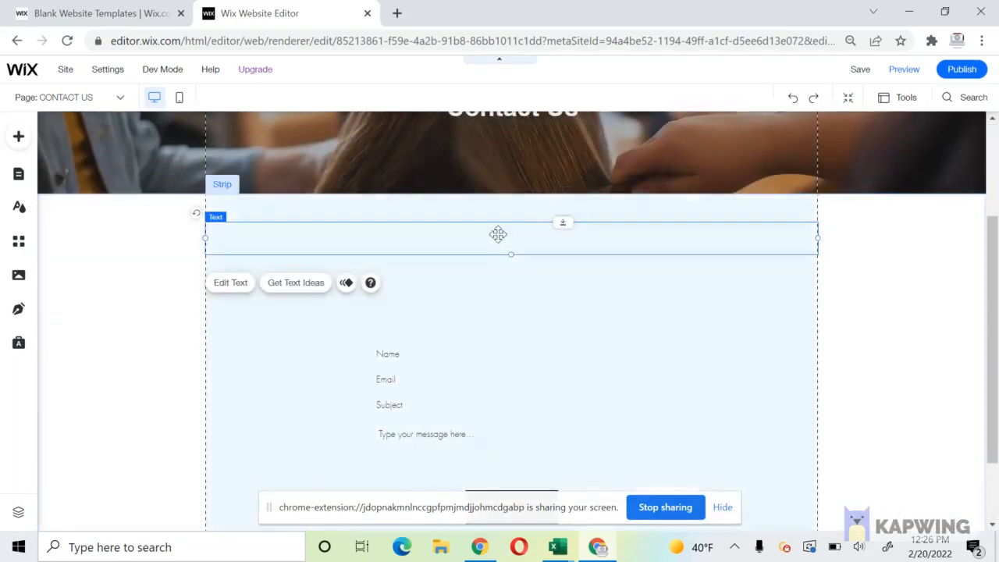
double_click(499, 237)
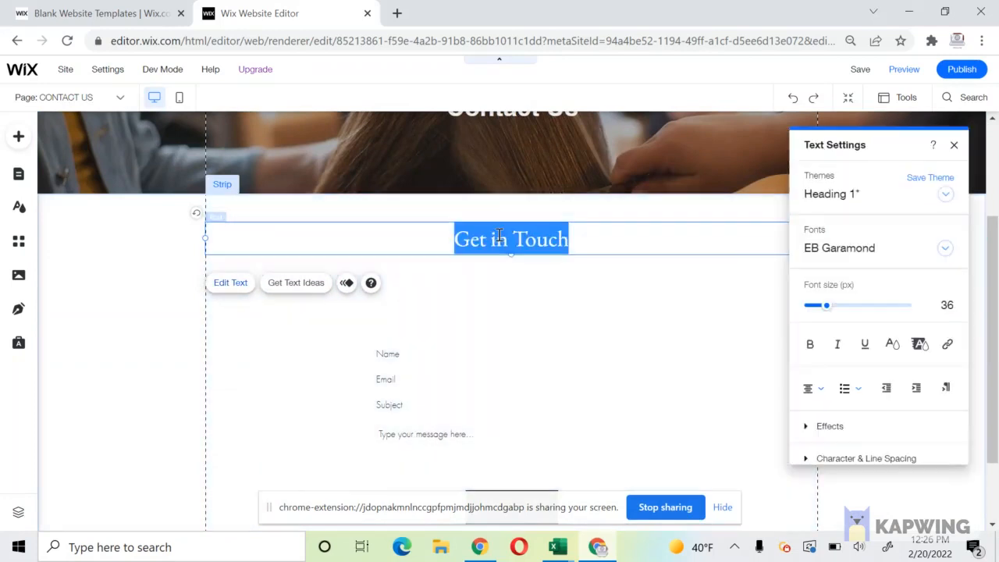
Make the Get in Touch heading and the contact details text black.
click(892, 344)
click(804, 363)
click(556, 265)
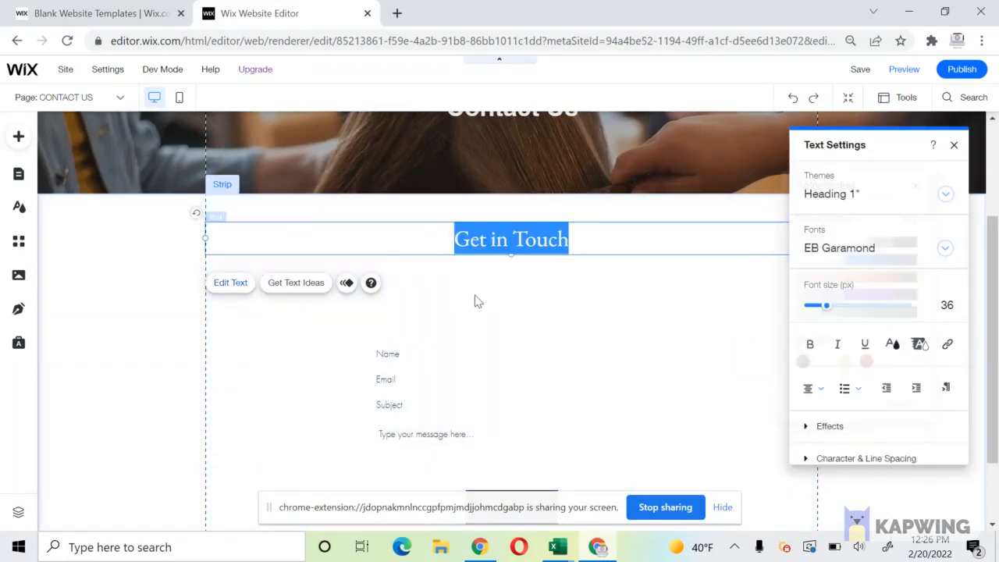
click(515, 273)
double_click(516, 274)
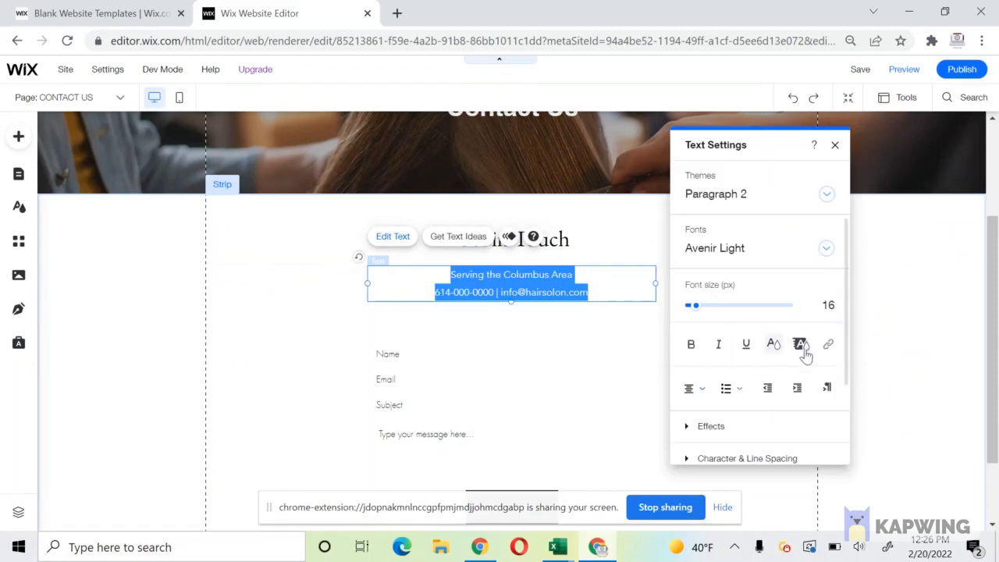
click(775, 348)
click(684, 362)
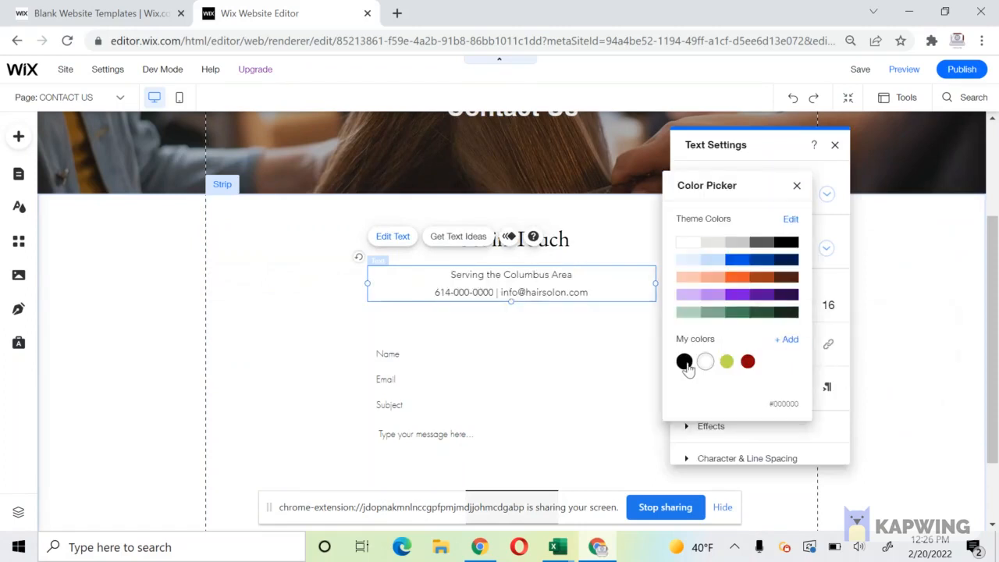
click(320, 336)
Recolour the form's 'Thanks for submitting!' success message to black.
scroll(323, 339, down, 2)
click(479, 445)
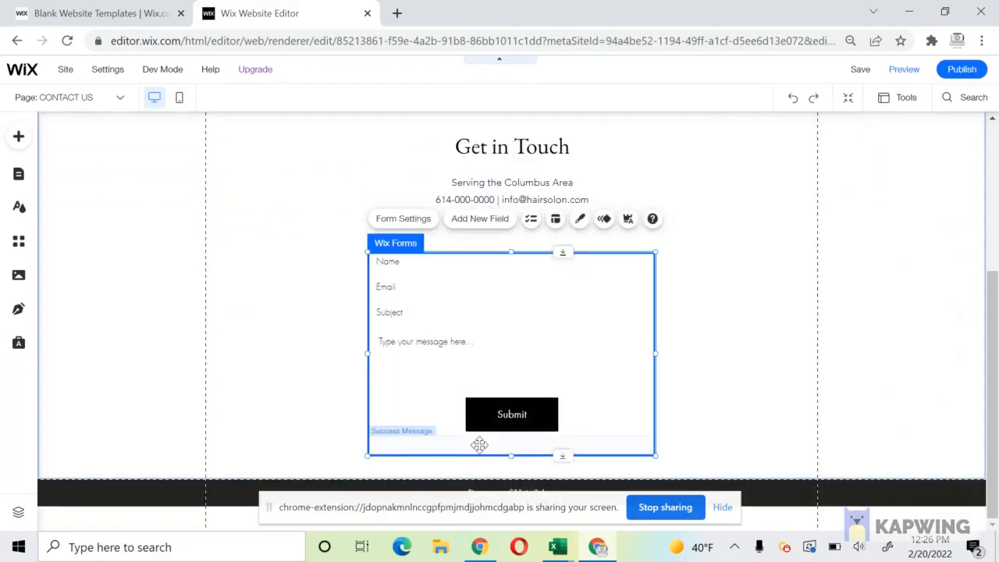
click(485, 445)
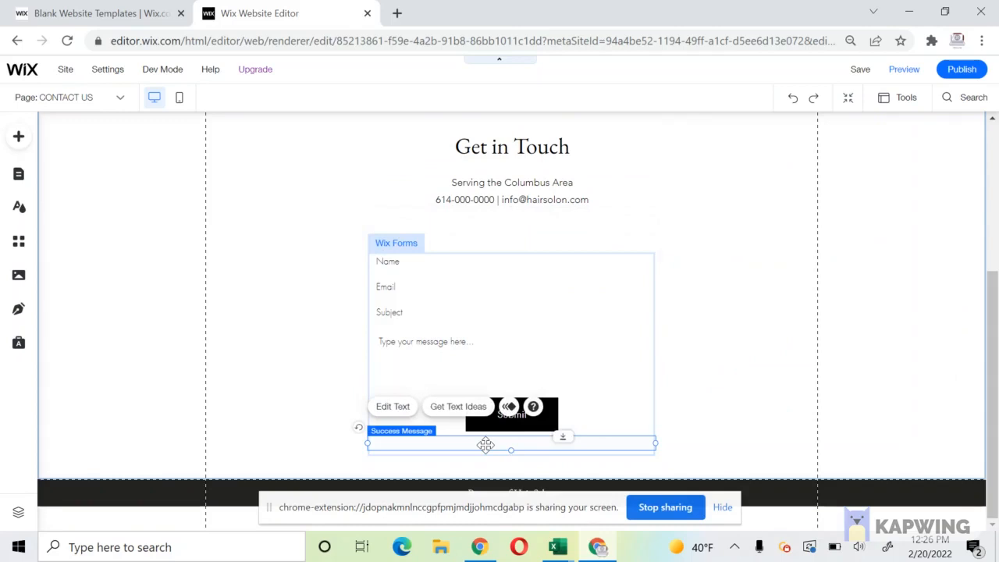
double_click(485, 445)
click(775, 348)
click(699, 364)
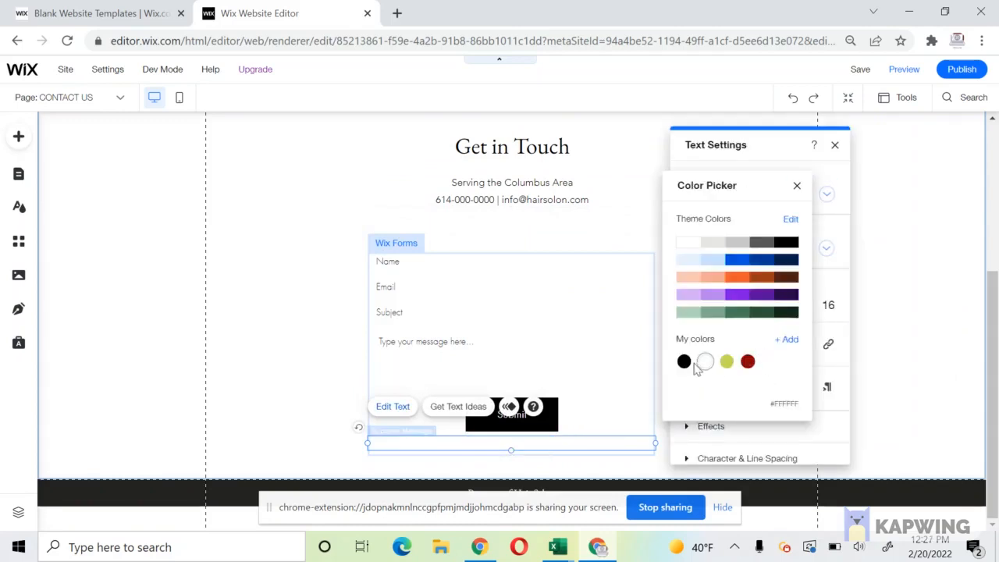
click(344, 273)
click(413, 265)
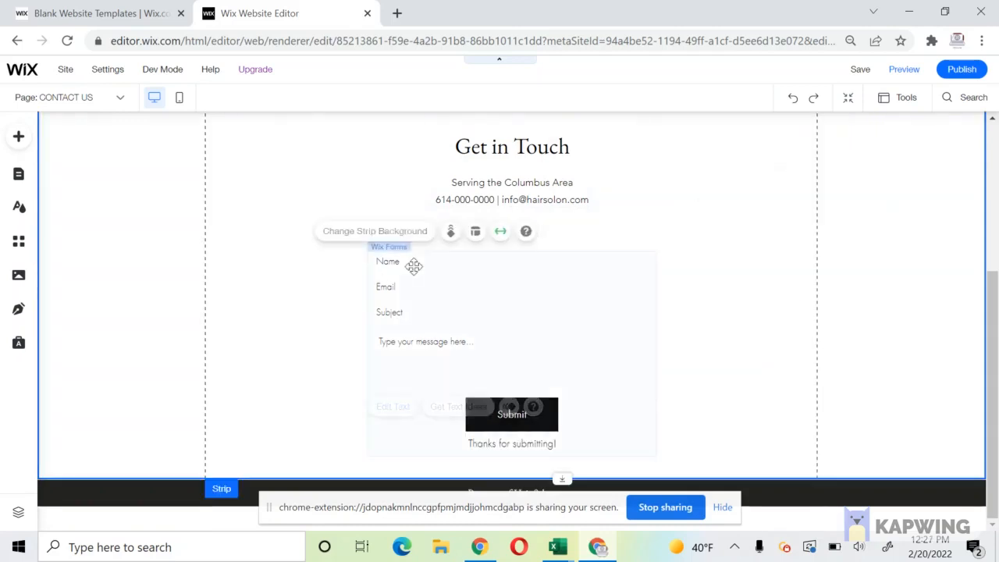
click(542, 252)
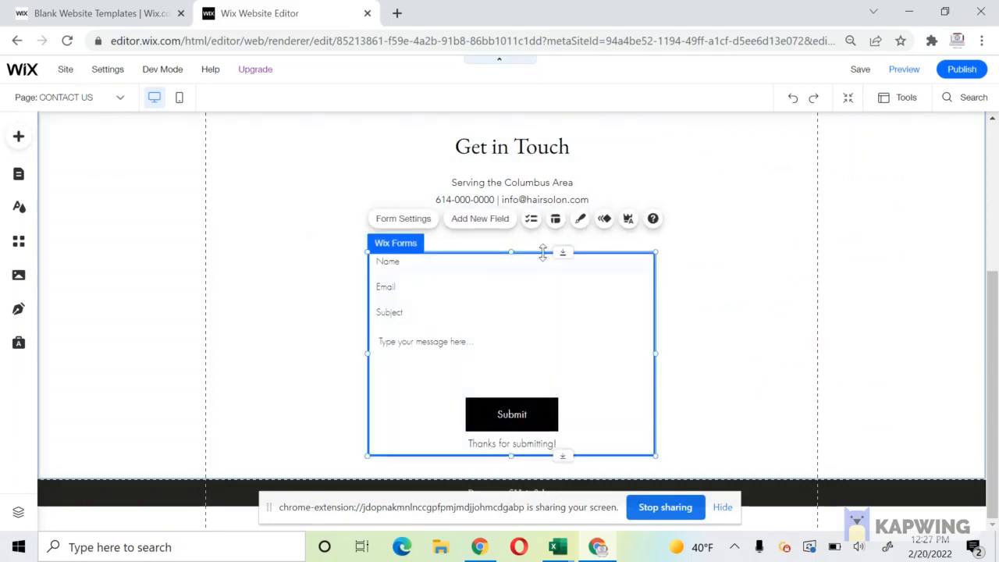
Set the contact form's input field fill colour to light grey from the theme colours.
click(580, 219)
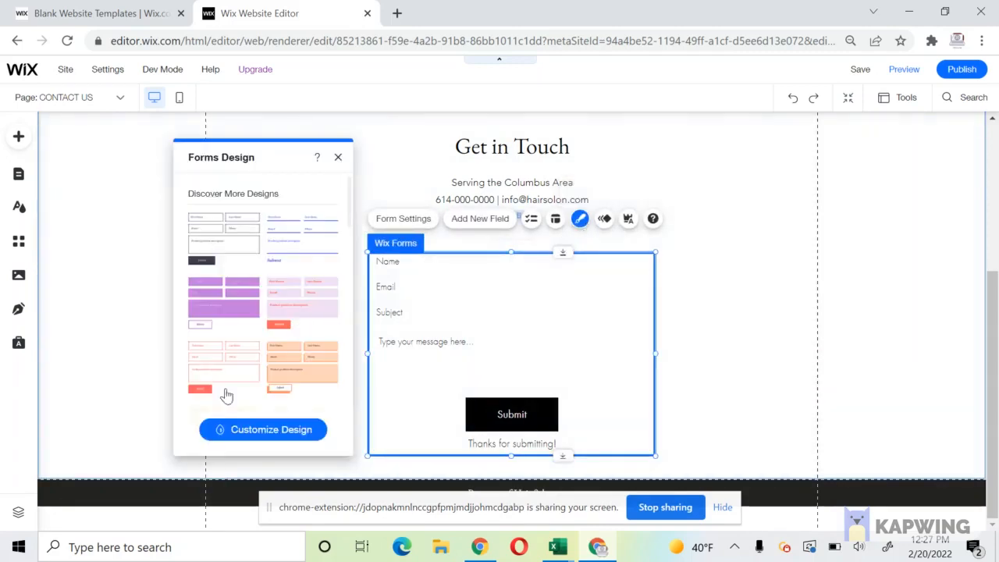
click(236, 430)
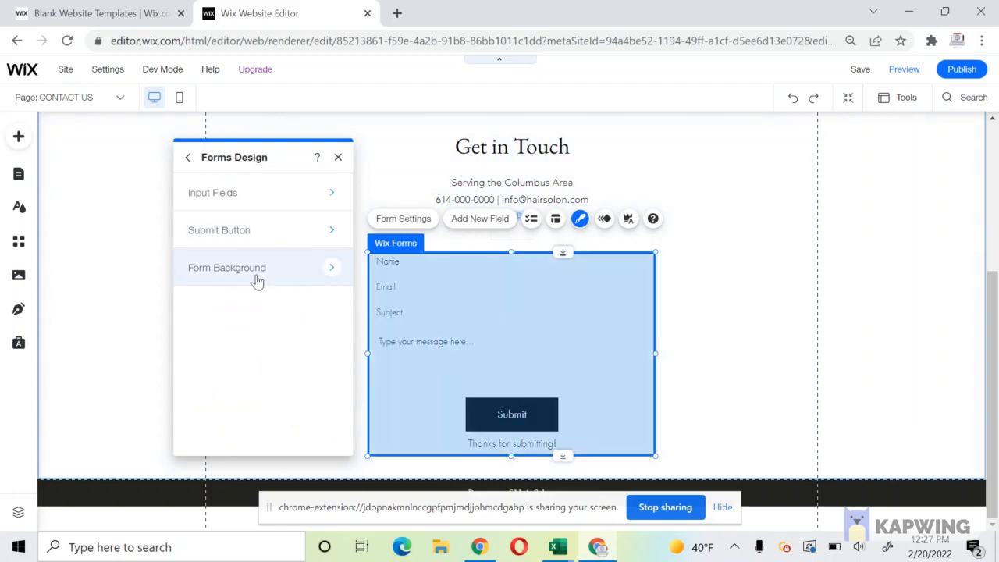
click(260, 195)
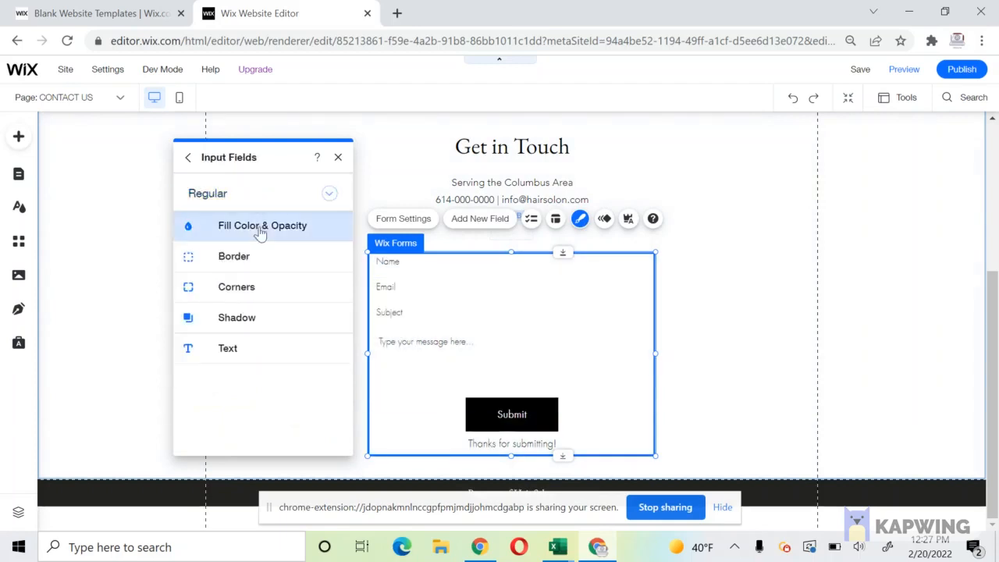
click(261, 229)
click(326, 278)
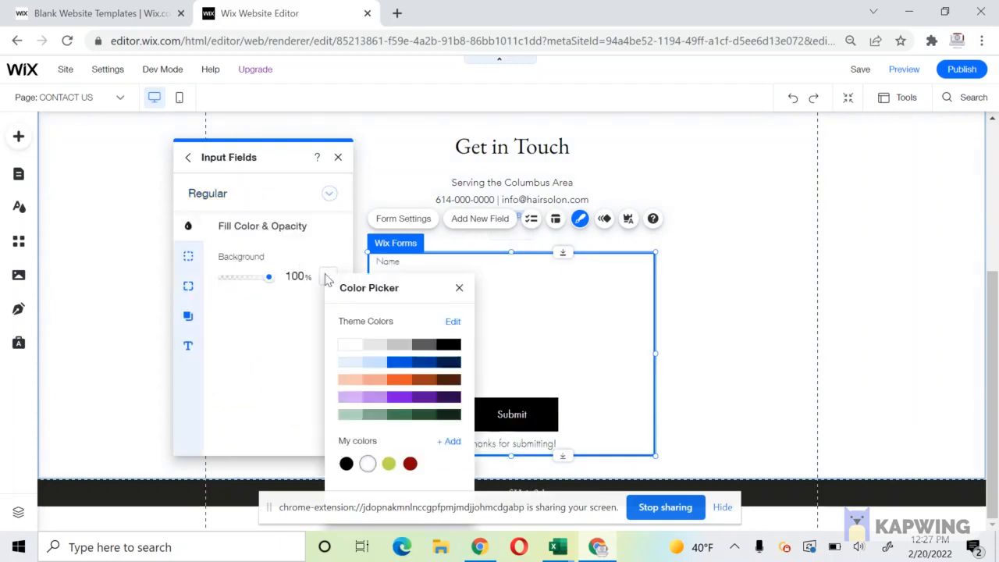
click(368, 346)
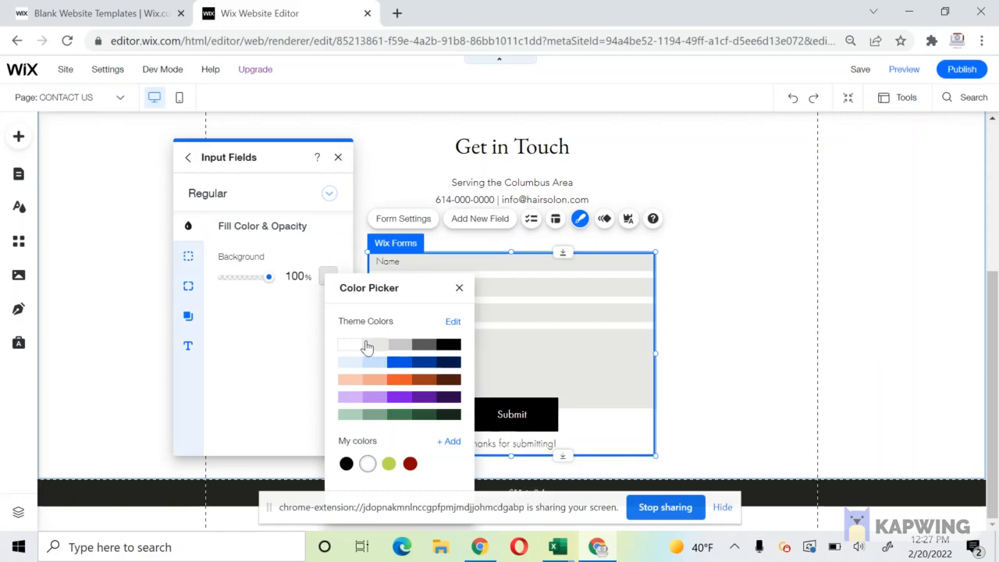
click(100, 308)
scroll(98, 300, up, 3)
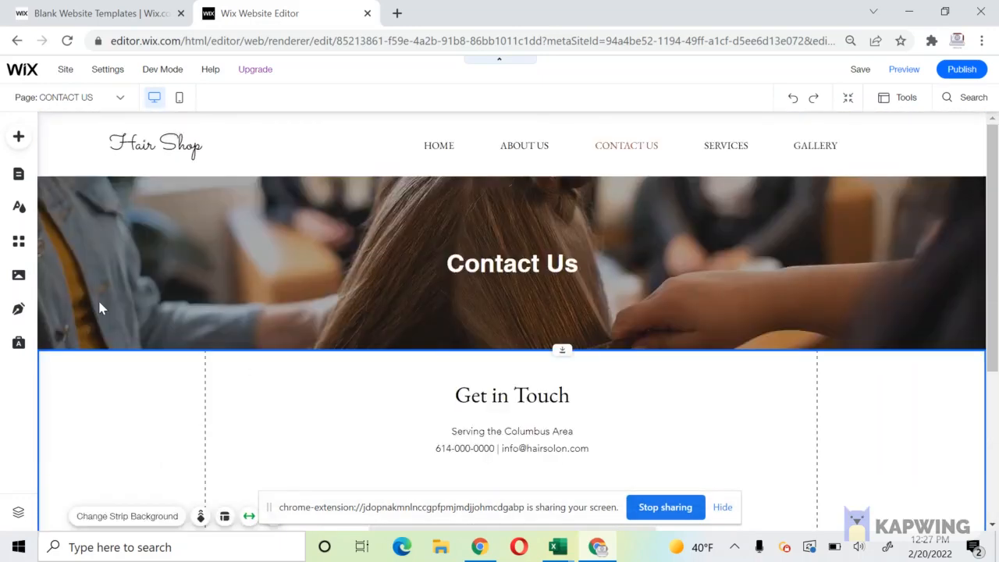
scroll(98, 299, down, 2)
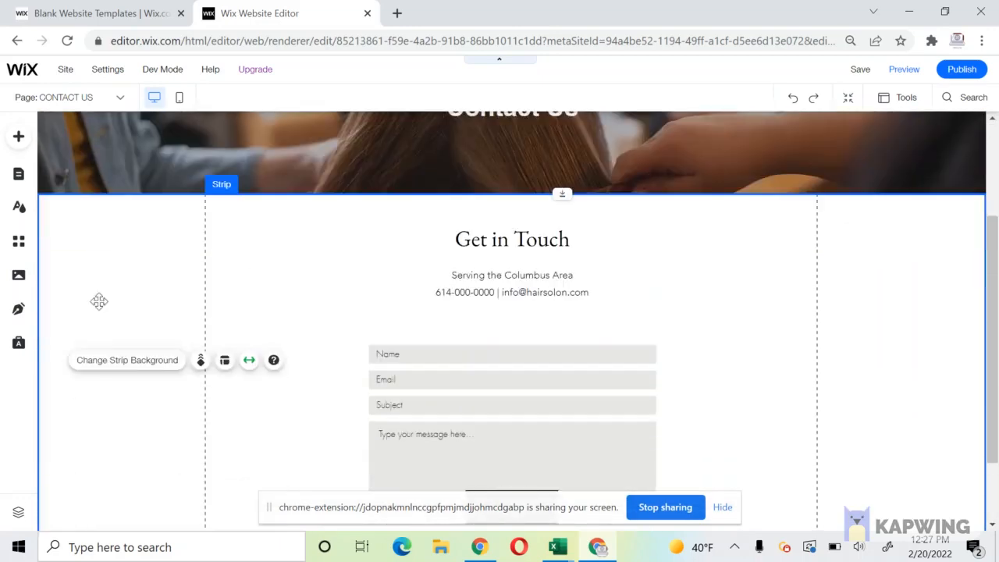
Remove the social bar and move the contact form higher in the strip.
click(512, 319)
key(Escape)
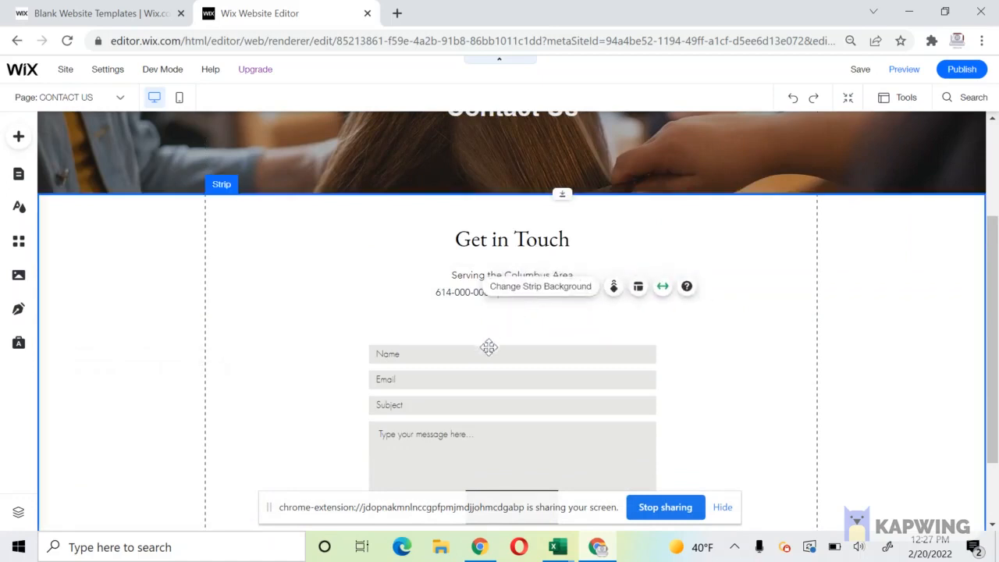
click(504, 348)
drag(559, 335, 561, 312)
Delete the Get in Touch heading and move the Serving the Columbus Area text to the strip's top.
click(521, 239)
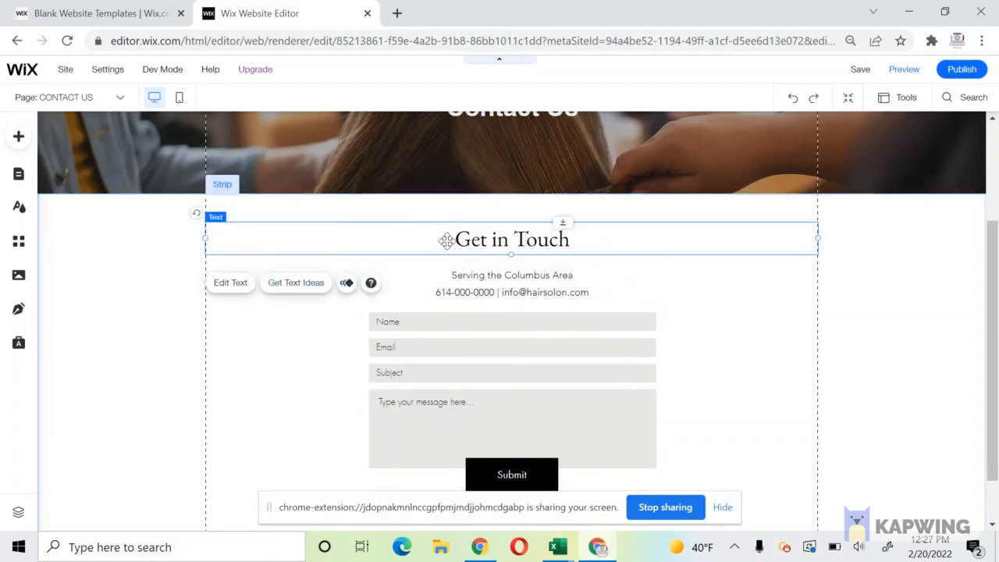
key(Delete)
click(553, 263)
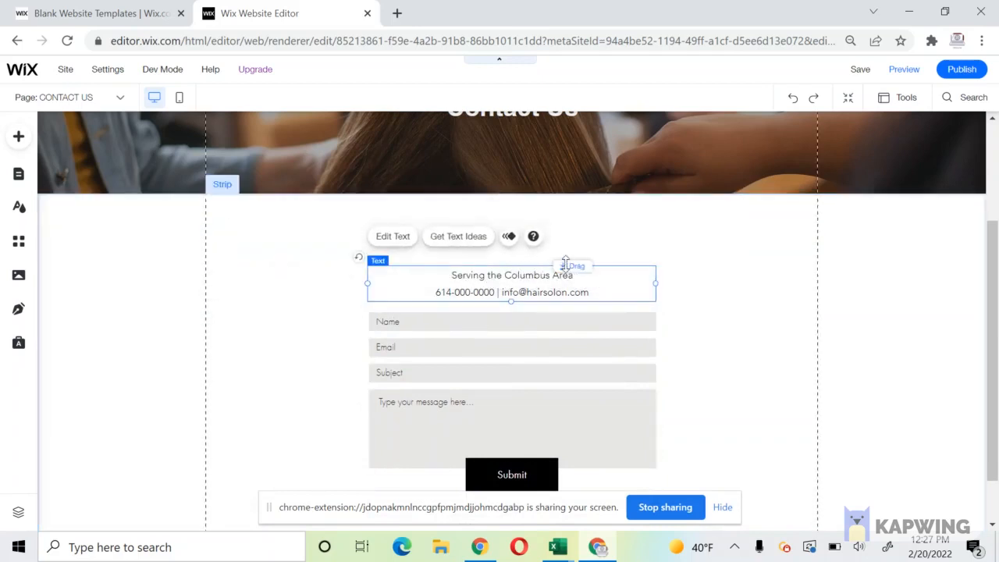
drag(553, 263, 571, 208)
click(427, 468)
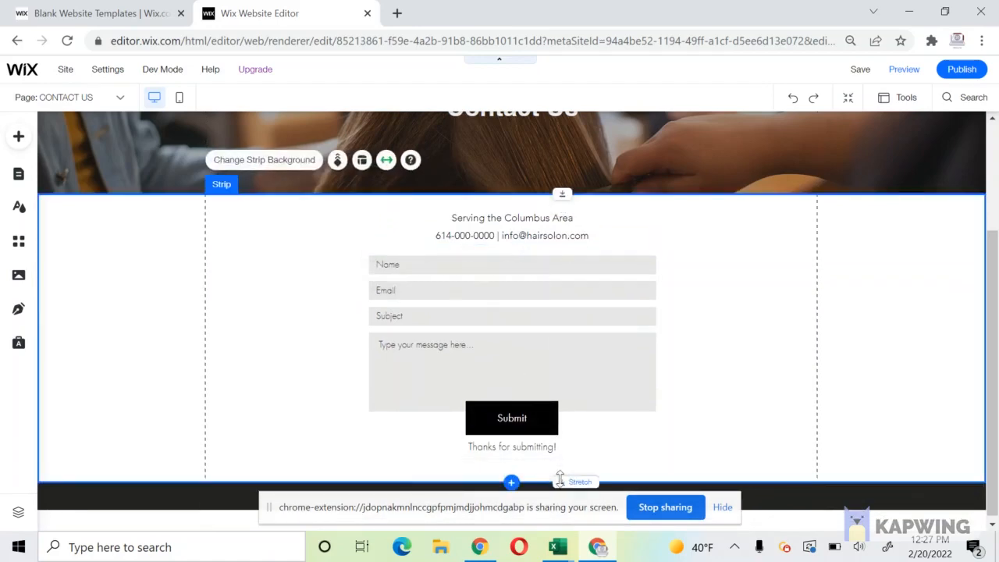
scroll(892, 157, up, 2)
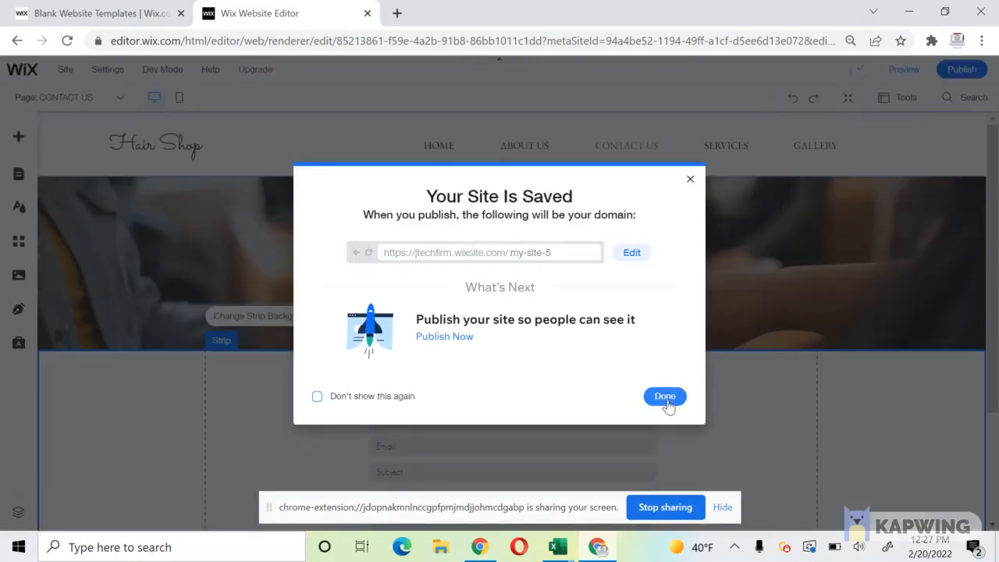
Preview the About Us, Contact Us, Services, Gallery and Home pages, then return to editing.
click(662, 395)
click(904, 69)
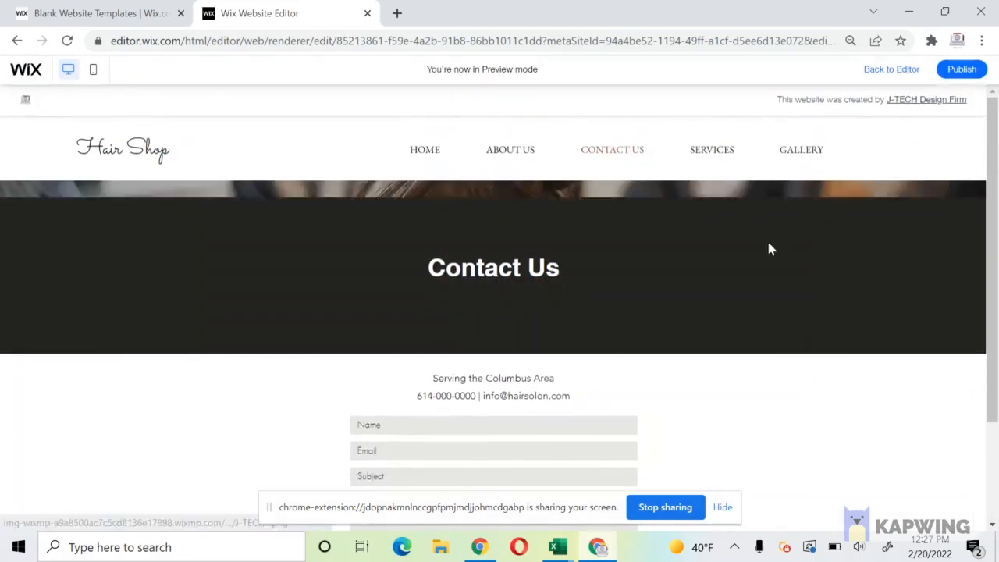
click(530, 159)
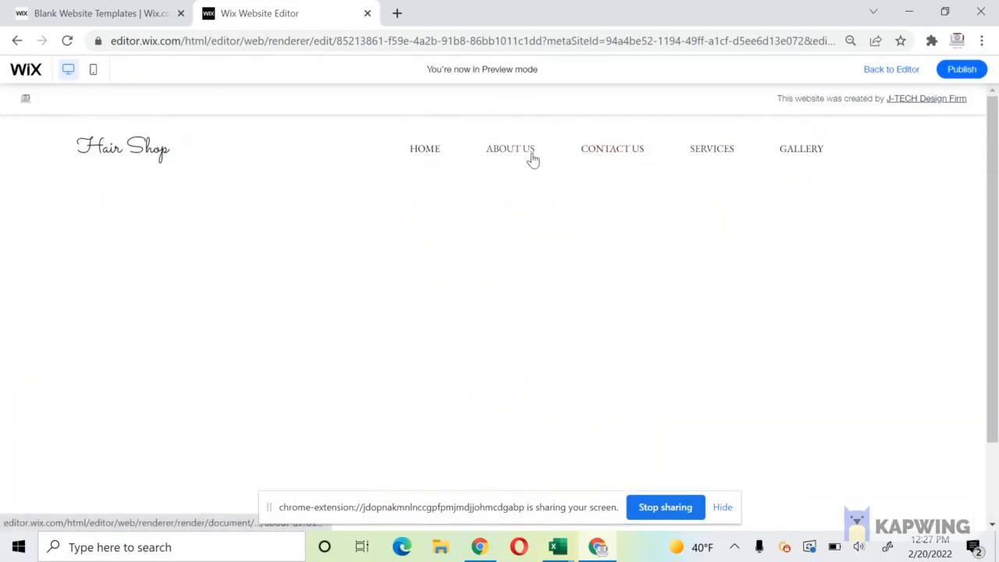
click(617, 156)
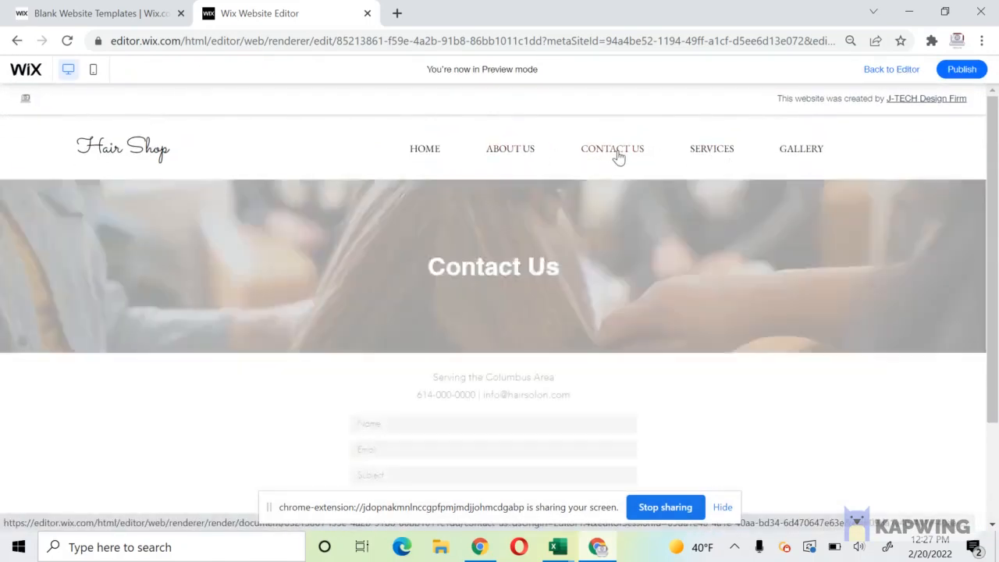
click(721, 161)
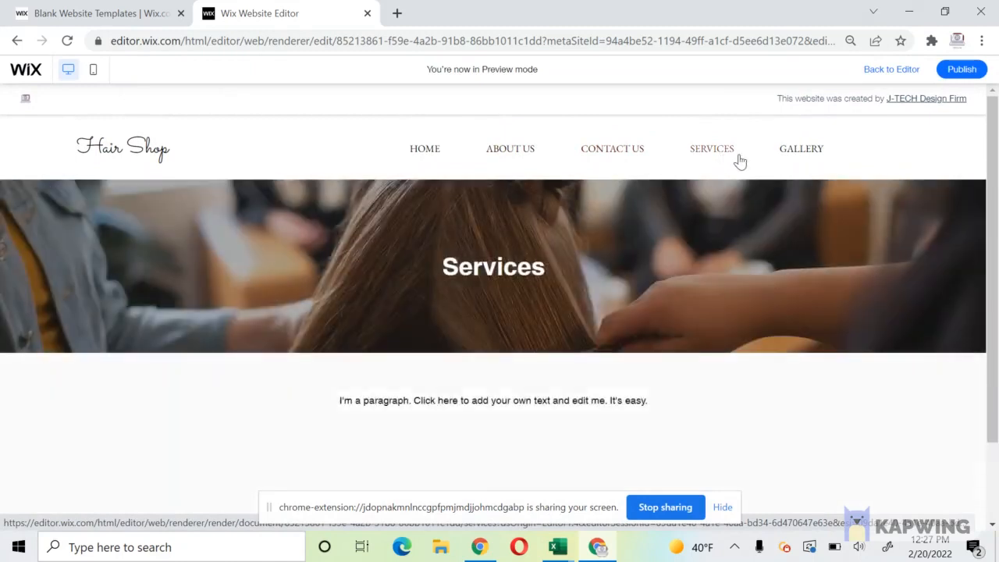
click(798, 153)
click(416, 154)
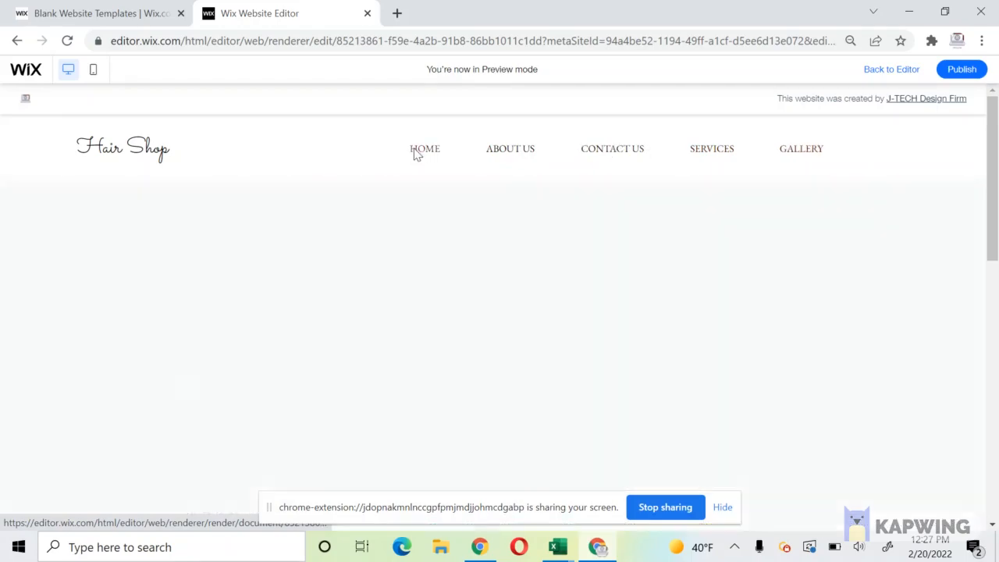
scroll(730, 300, down, 5)
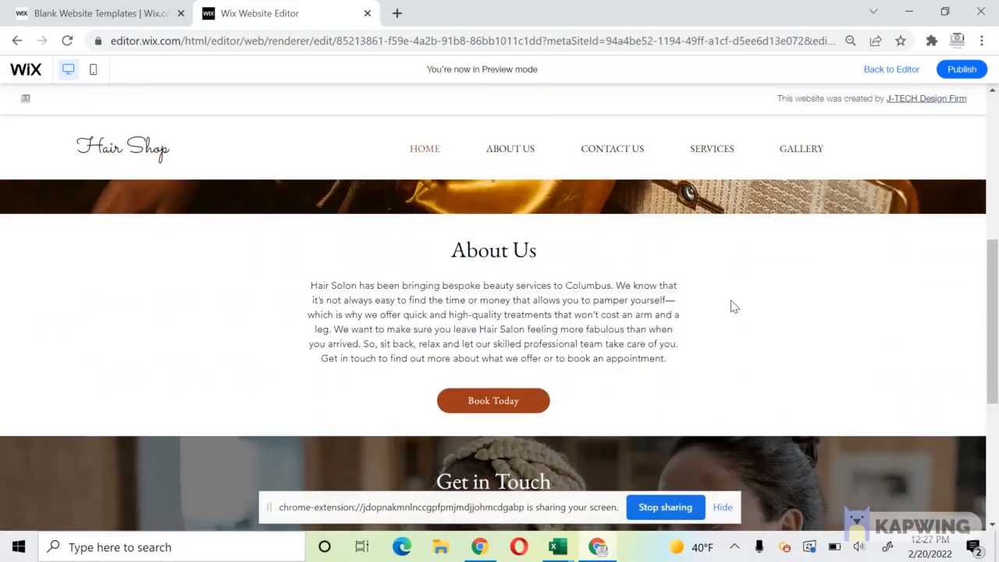
scroll(730, 306, down, 4)
scroll(731, 307, up, 7)
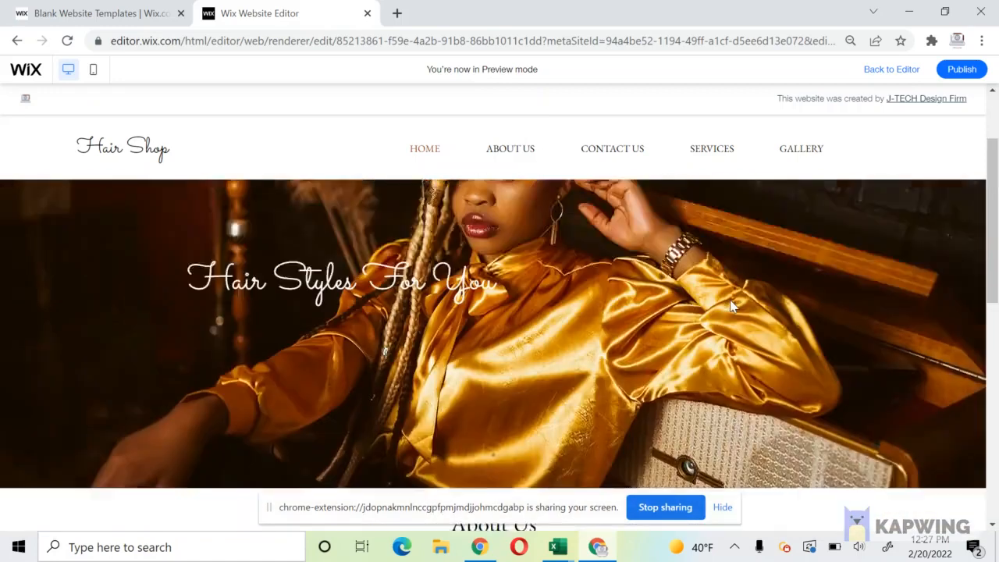
click(891, 69)
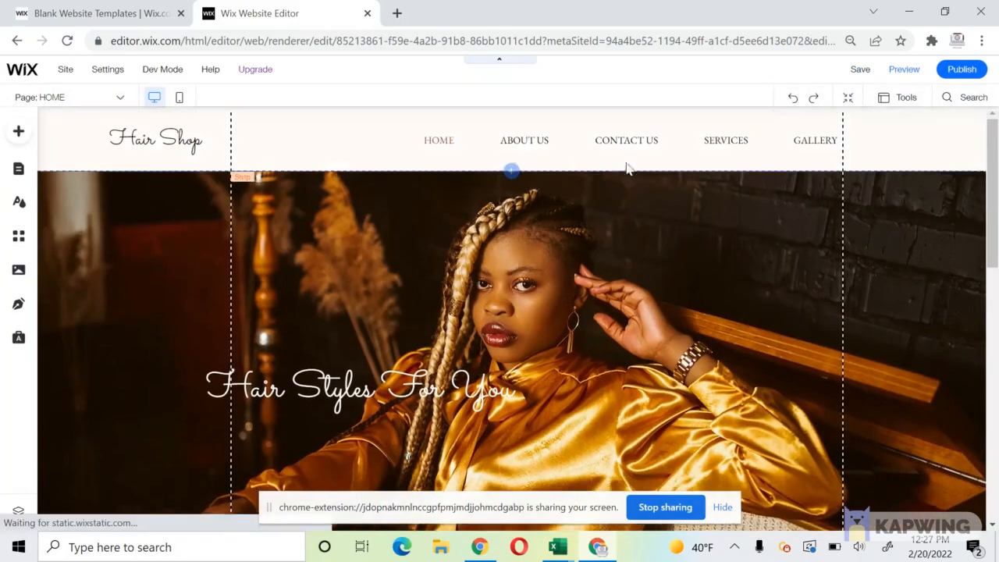
Review the Horizontal Menu's items, cancelling a new web link without adding it.
click(542, 149)
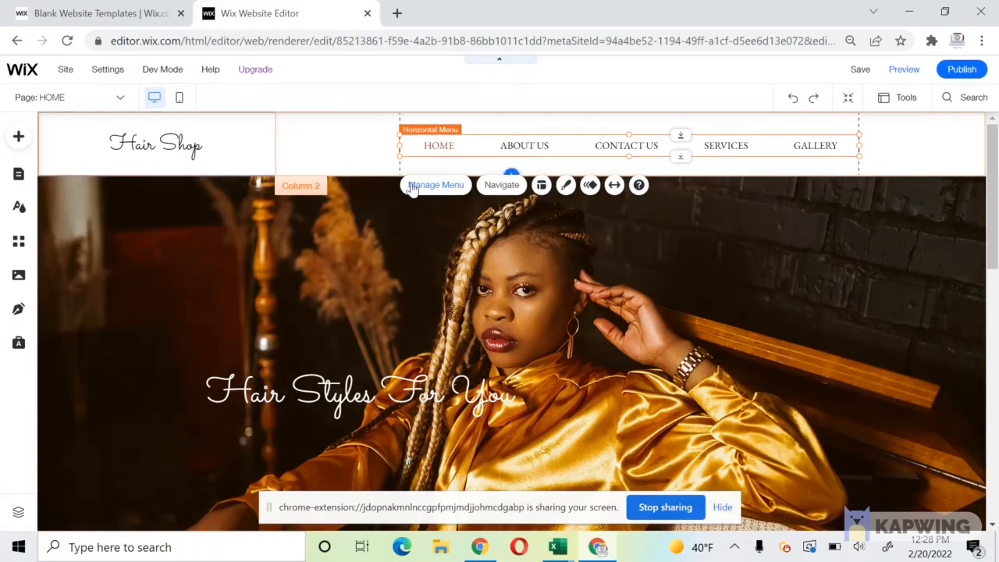
click(412, 187)
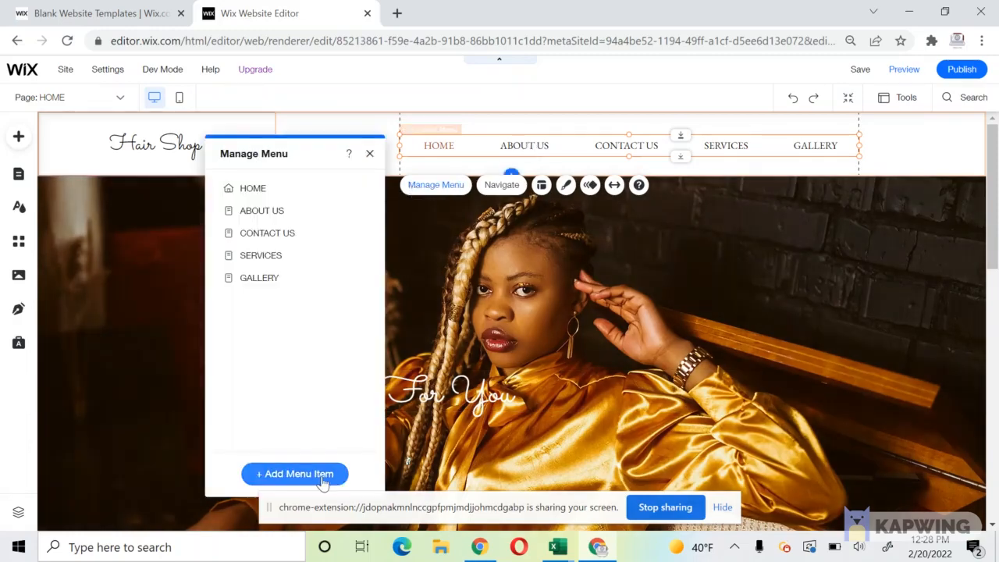
click(323, 475)
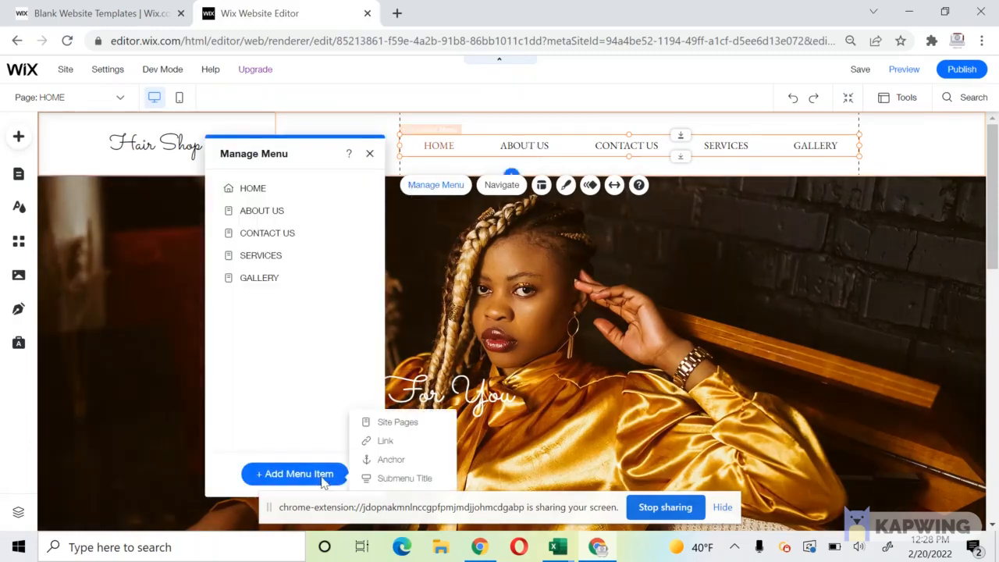
click(397, 451)
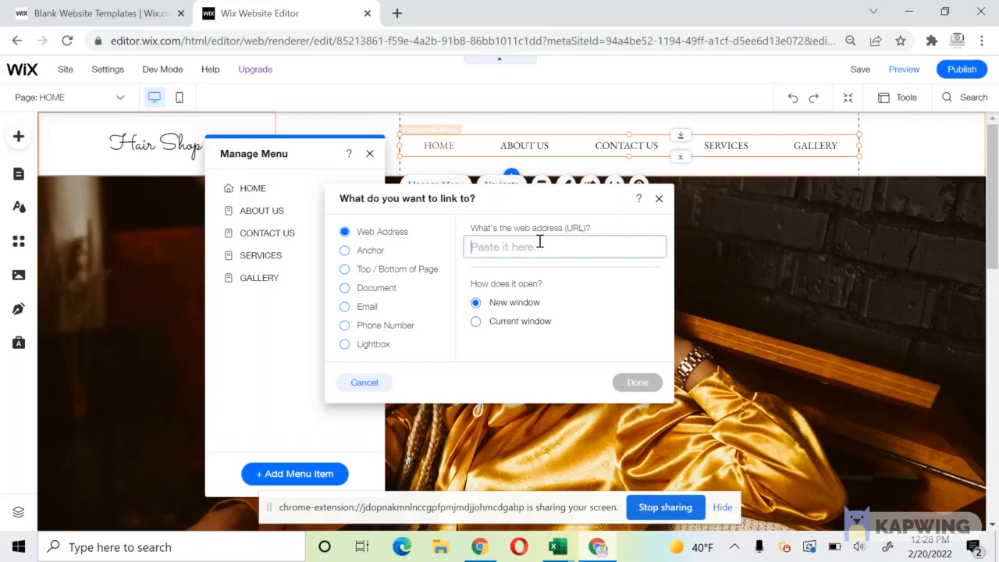
click(661, 200)
click(370, 154)
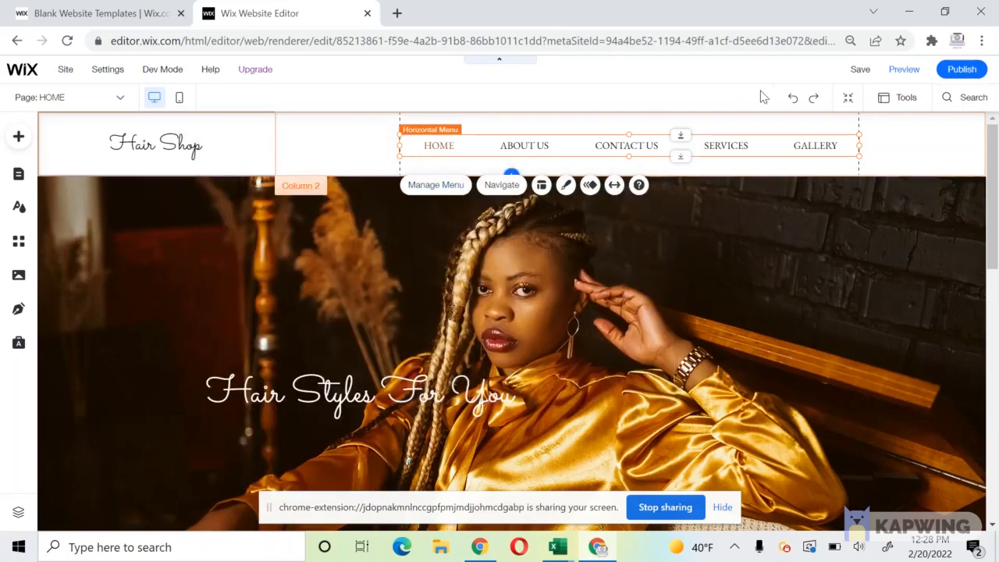
Save the site and dismiss the confirmation.
click(862, 71)
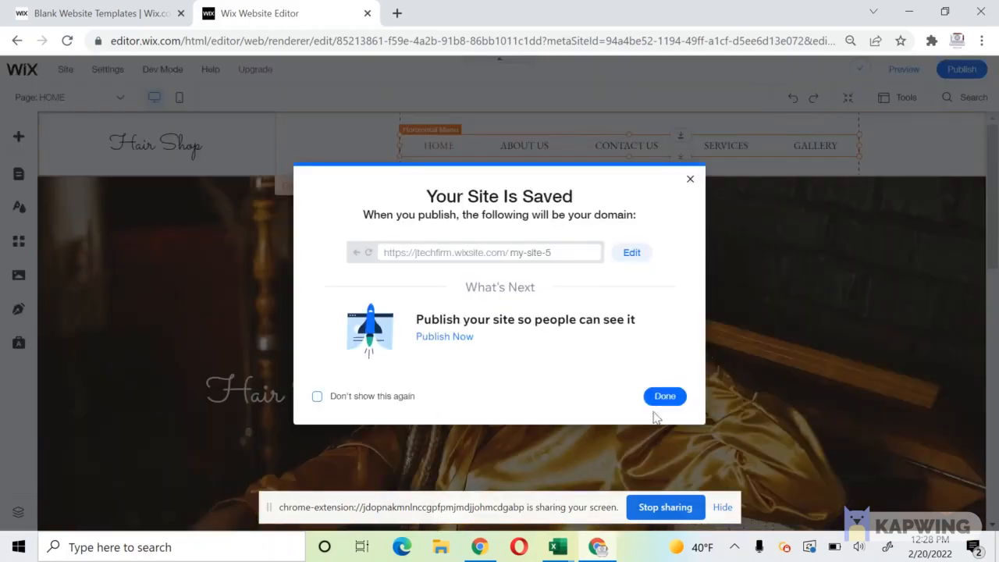
click(661, 396)
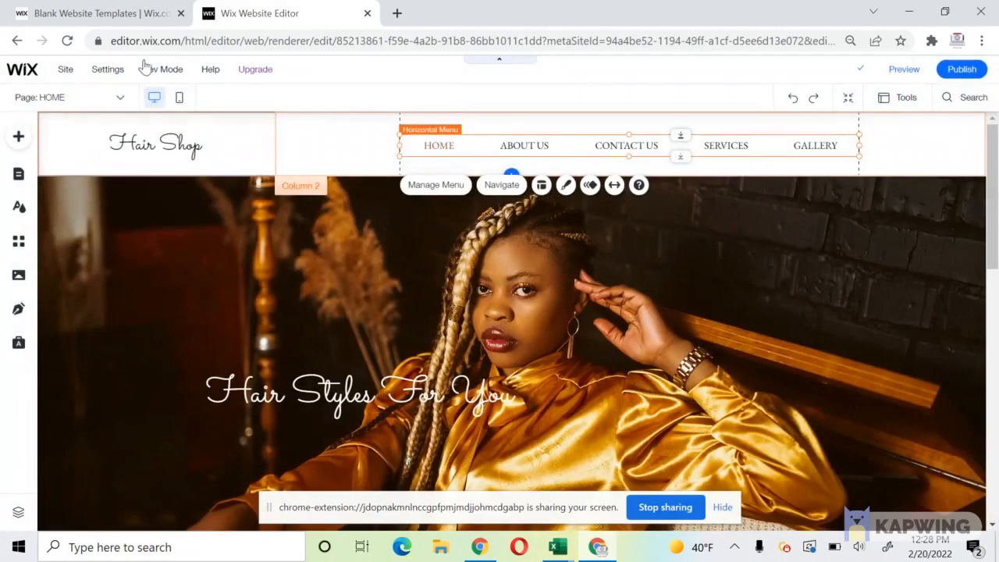
mouse_move(156, 70)
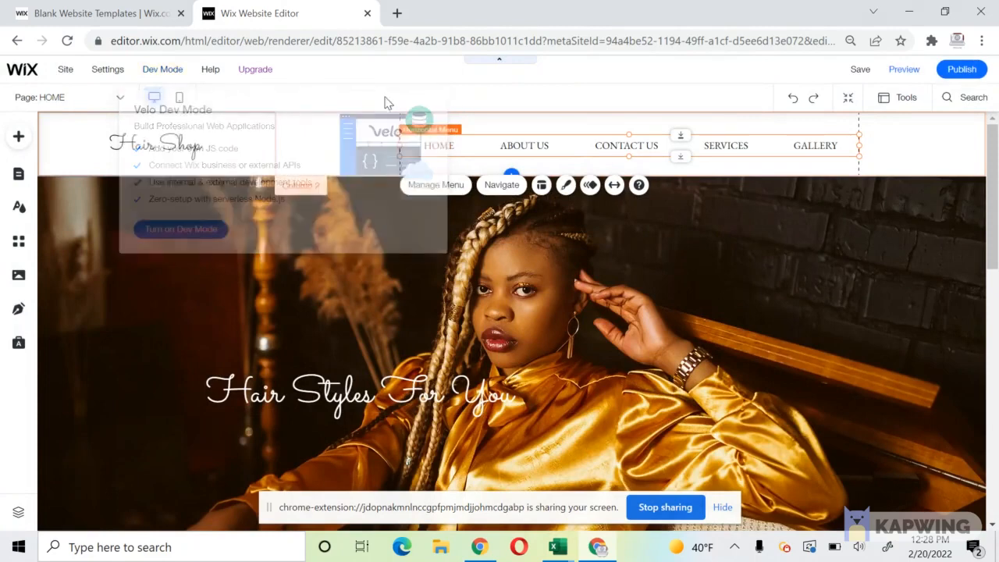